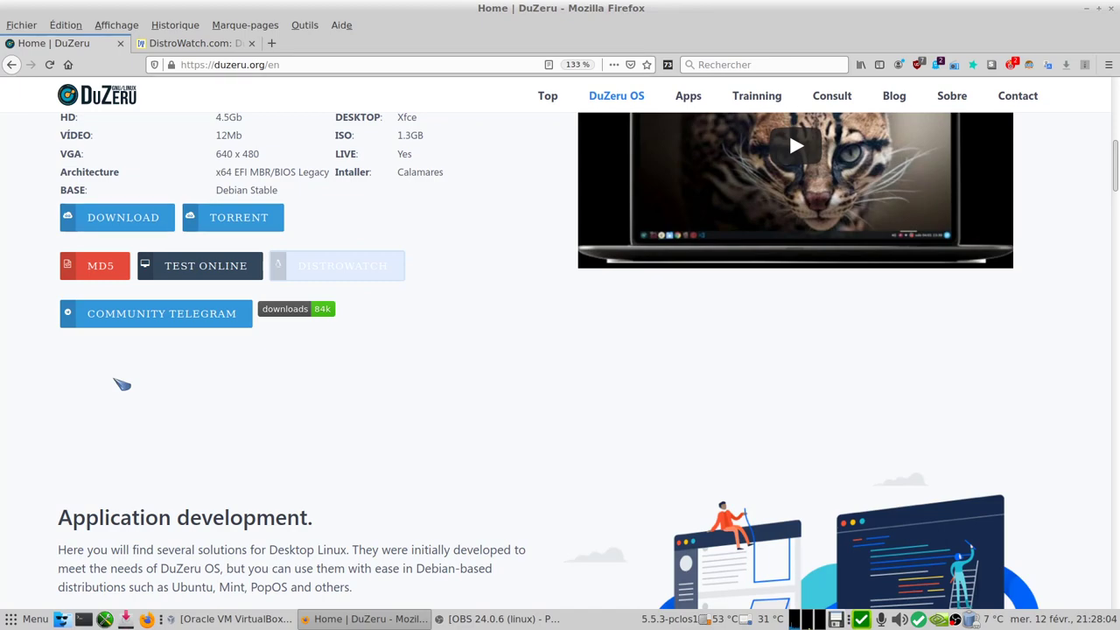
Examine the DuZeru home page, including the Sobre section's text on name, logo, version codenames, mission and challenges
scroll(122, 385, "down", 10)
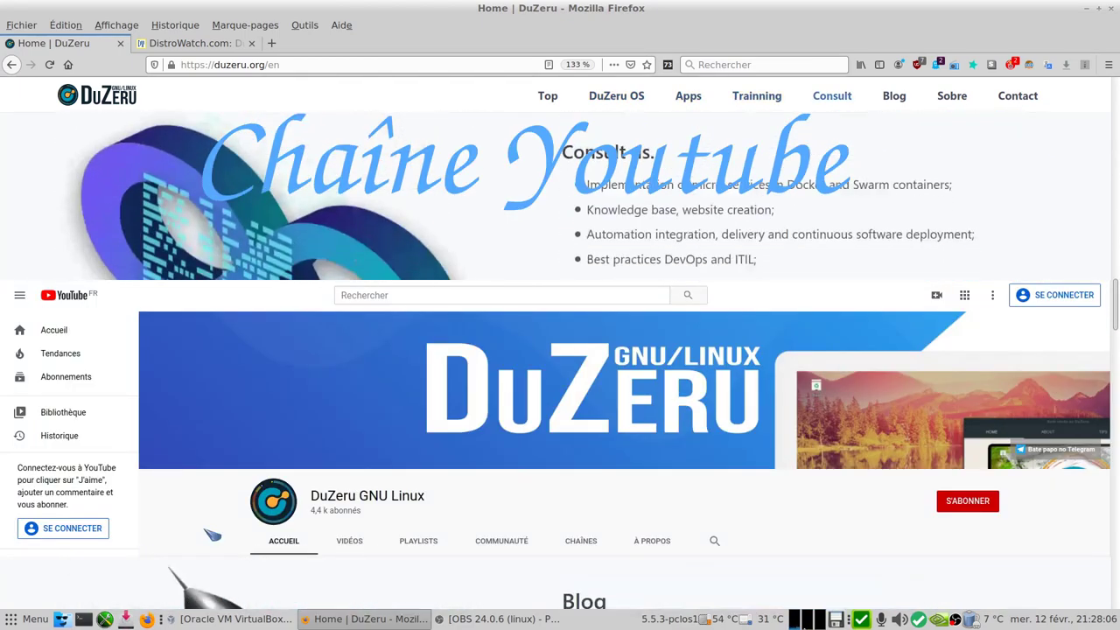
scroll(211, 534, "down", 10)
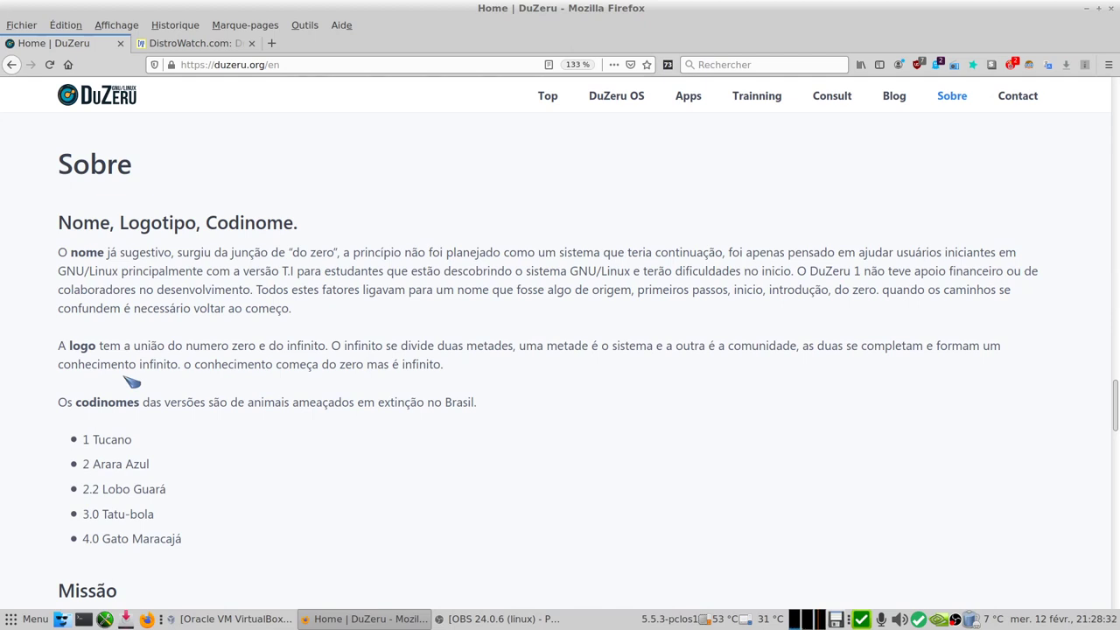
scroll(131, 383, "down", 2)
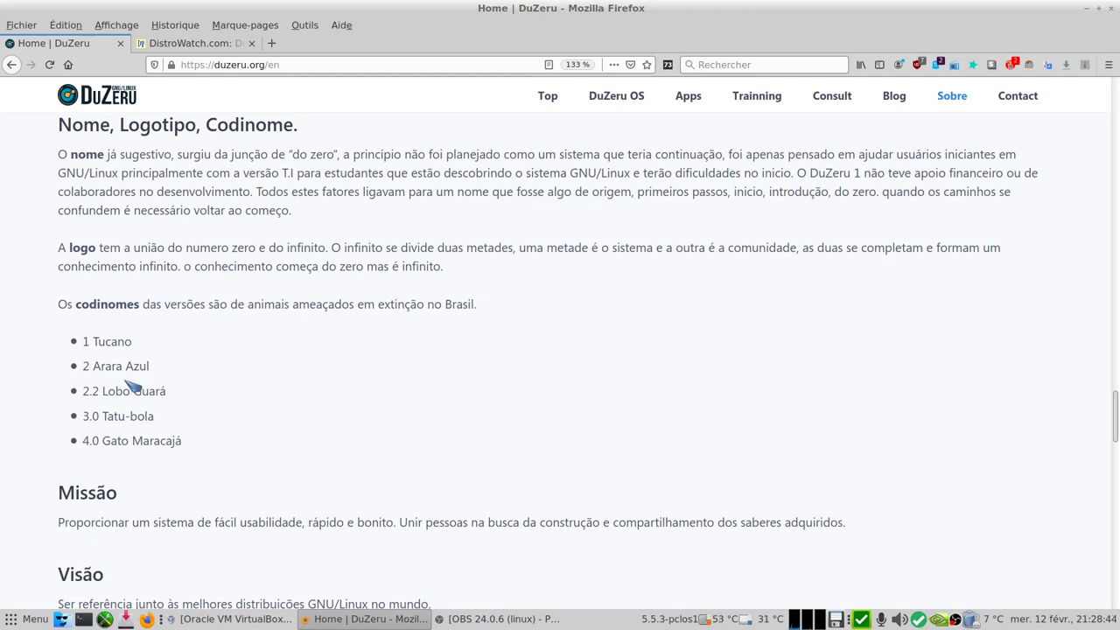
scroll(105, 376, "down", 1)
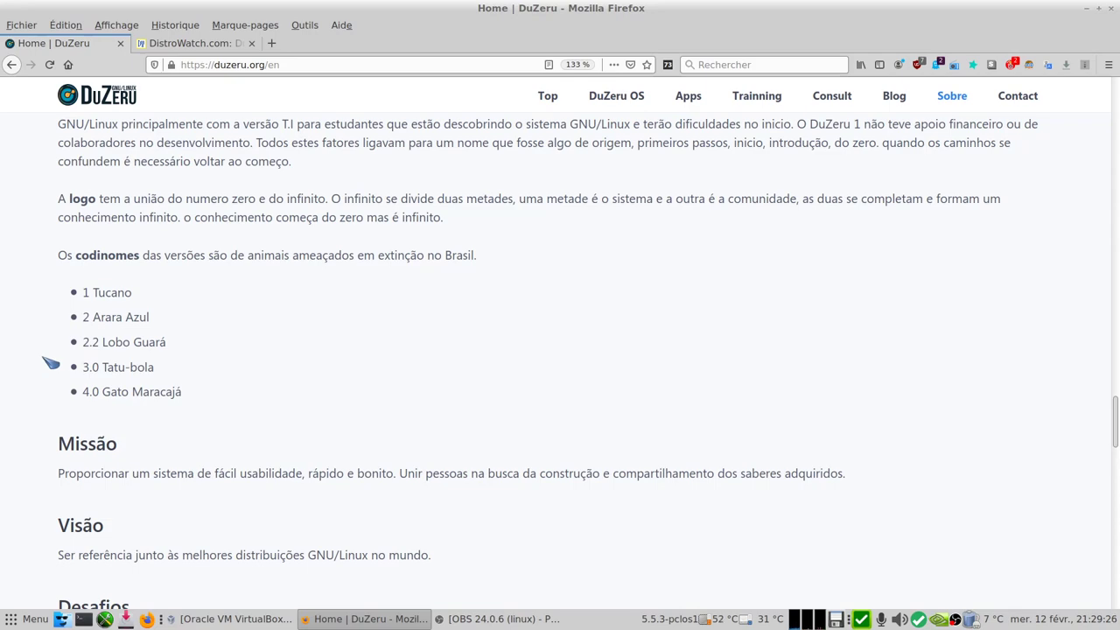
scroll(50, 363, "down", 2)
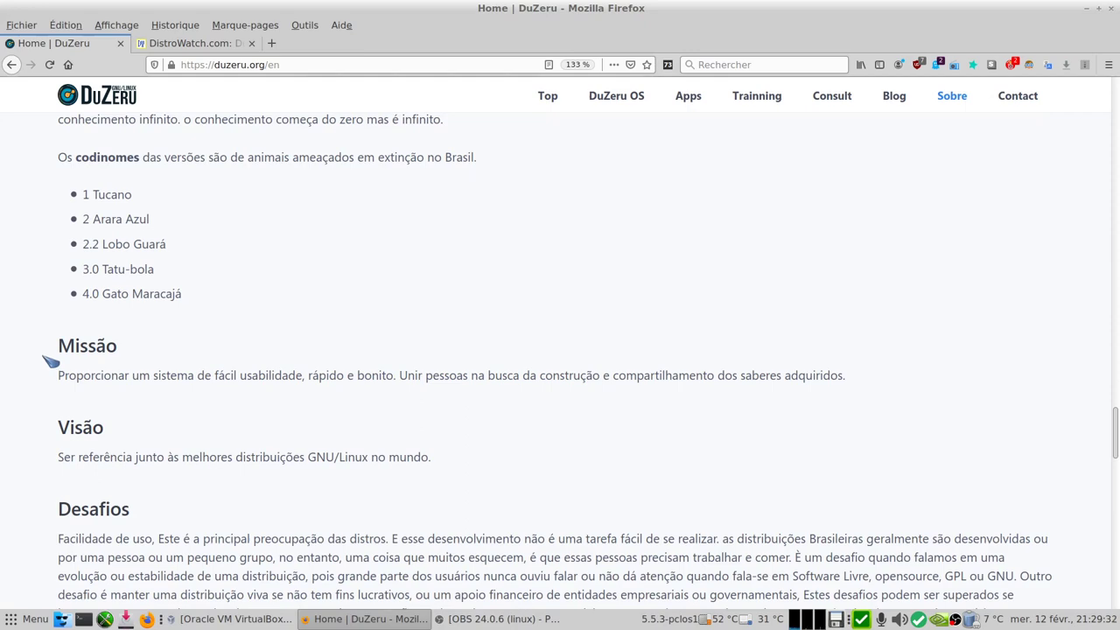
scroll(187, 355, "down", 3)
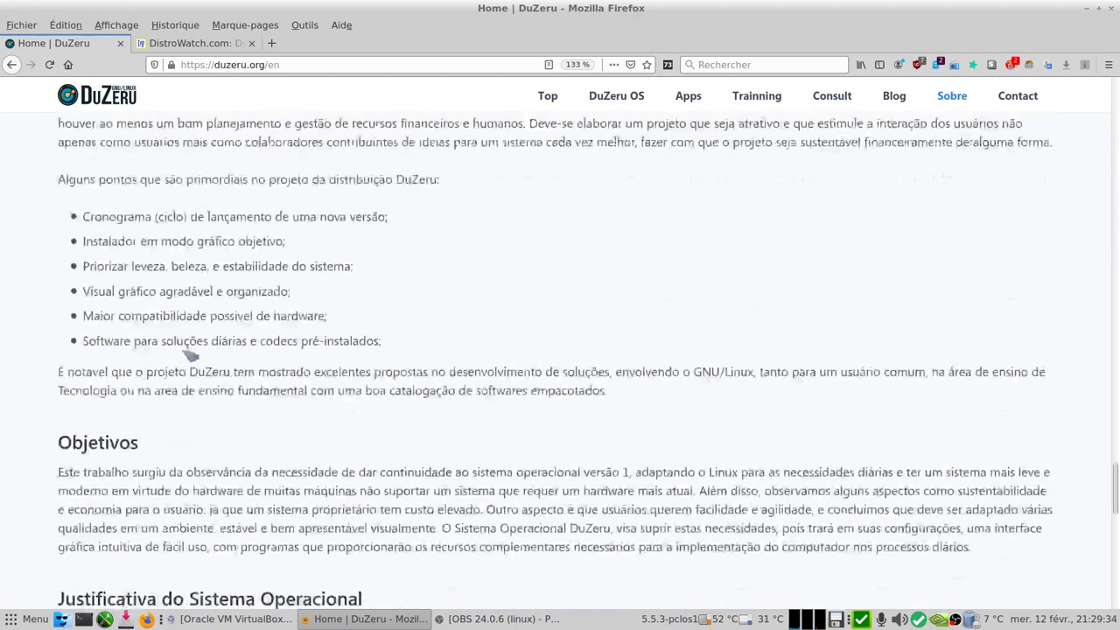
scroll(382, 293, "up", 20)
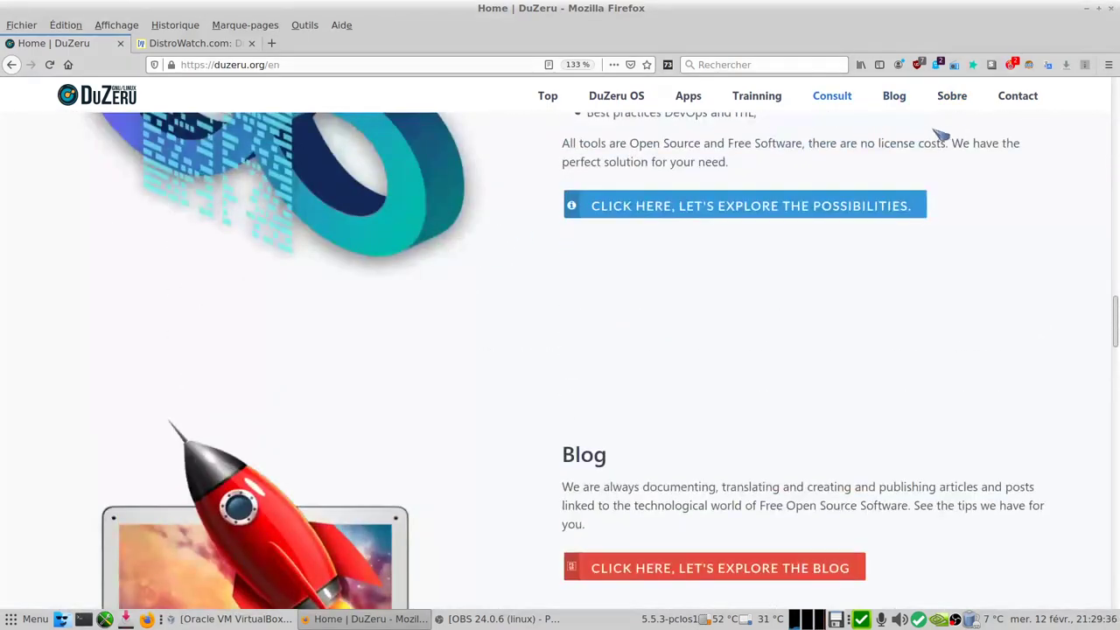
scroll(937, 142, "up", 20)
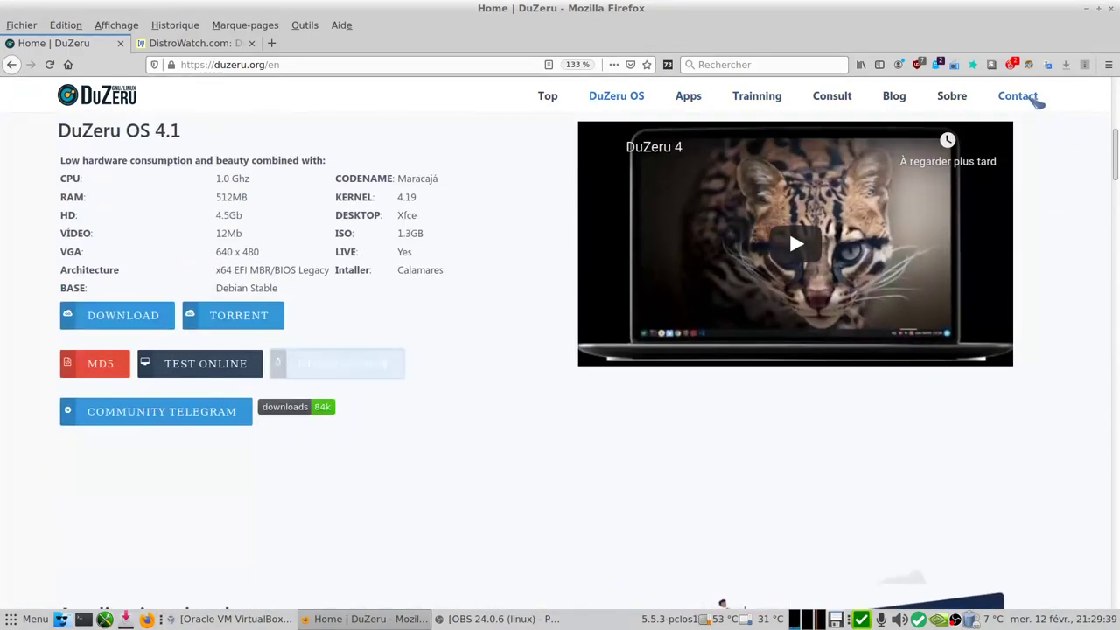
View the Contact section of the DuZeru site and return to the DuZeru OS 4.1 specifications
left_click(1015, 97)
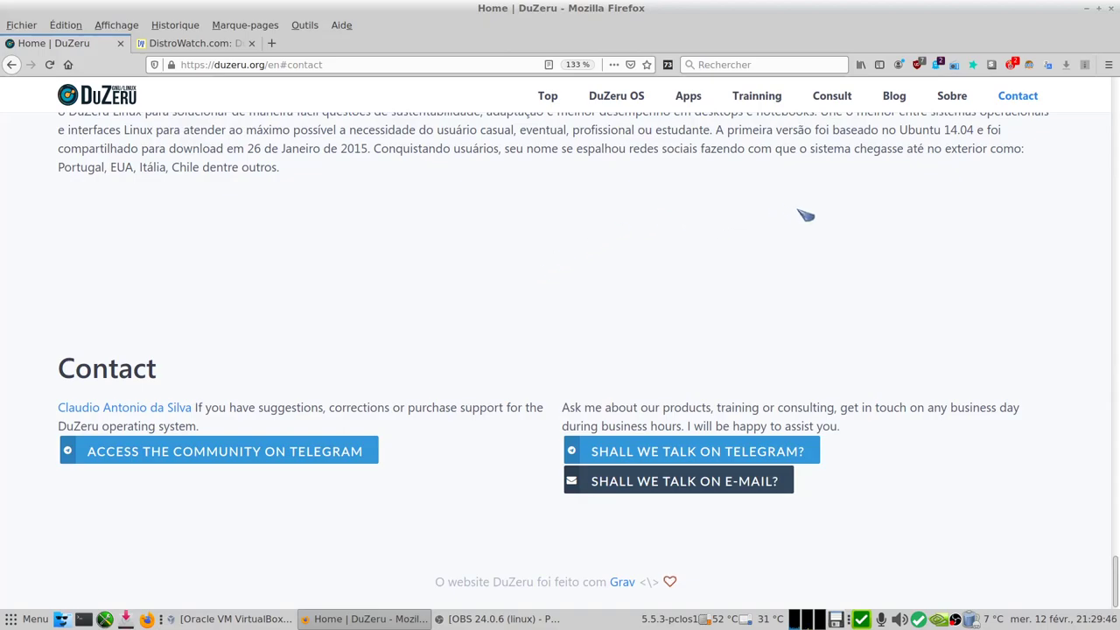
scroll(796, 247, "up", 6)
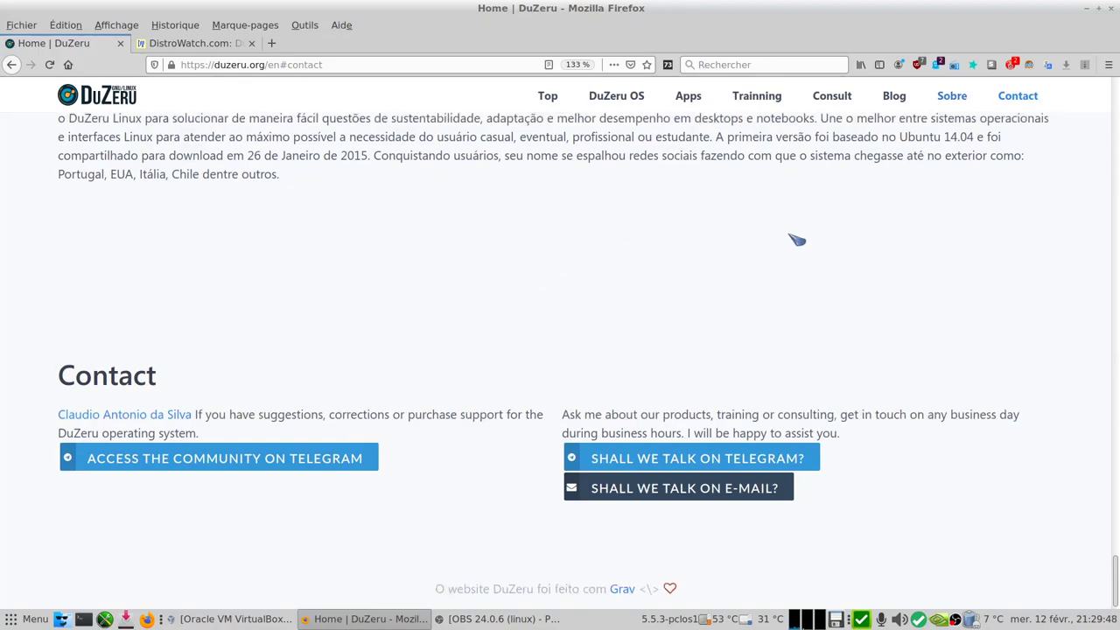
scroll(760, 253, "up", 10)
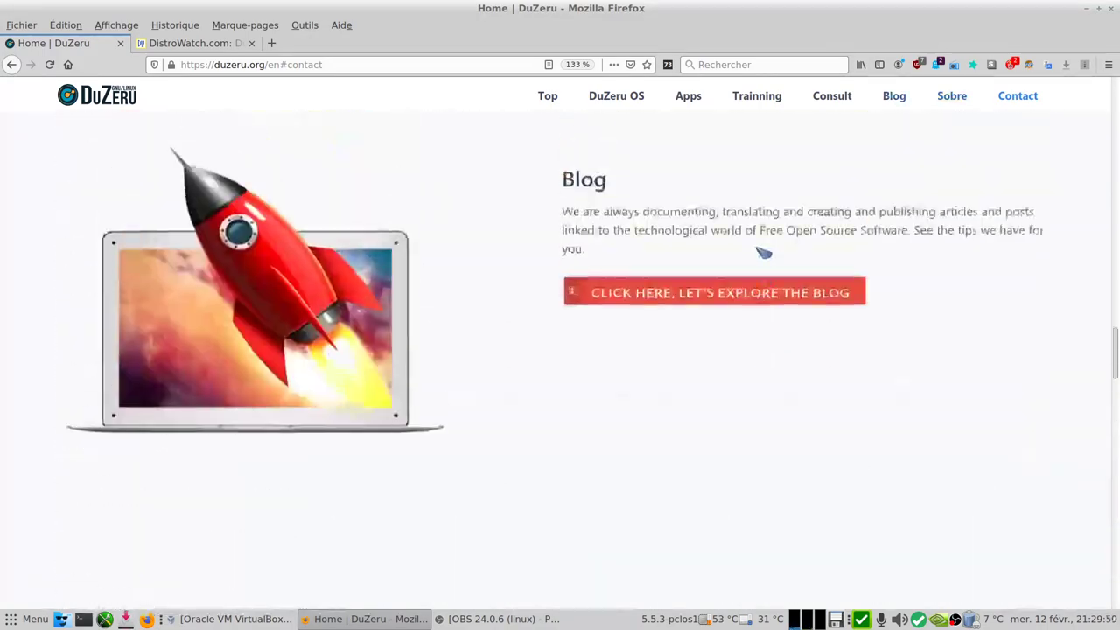
scroll(759, 253, "up", 10)
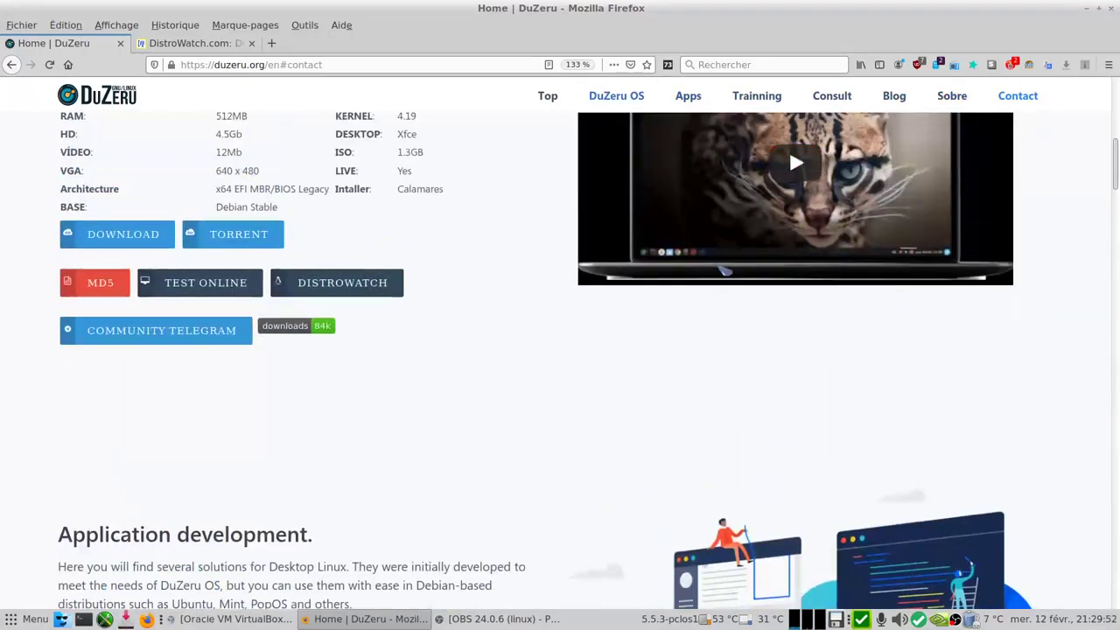
scroll(723, 267, "down", 3)
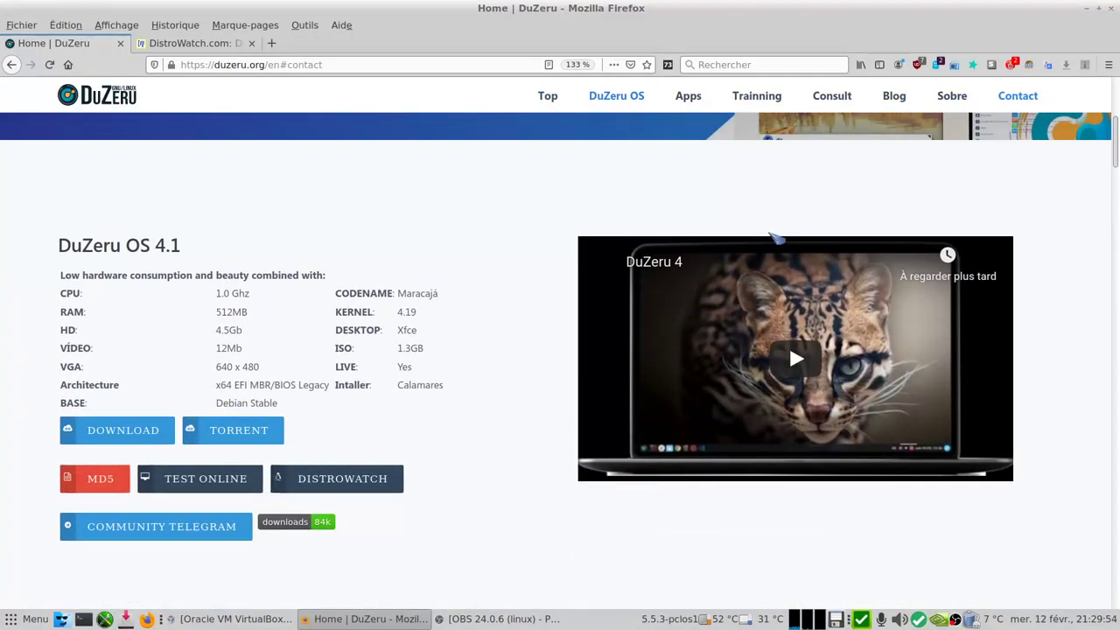
Switch to VirtualBox and review the system settings of the DuZeru demo machine
left_click(1092, 5)
left_click(234, 618)
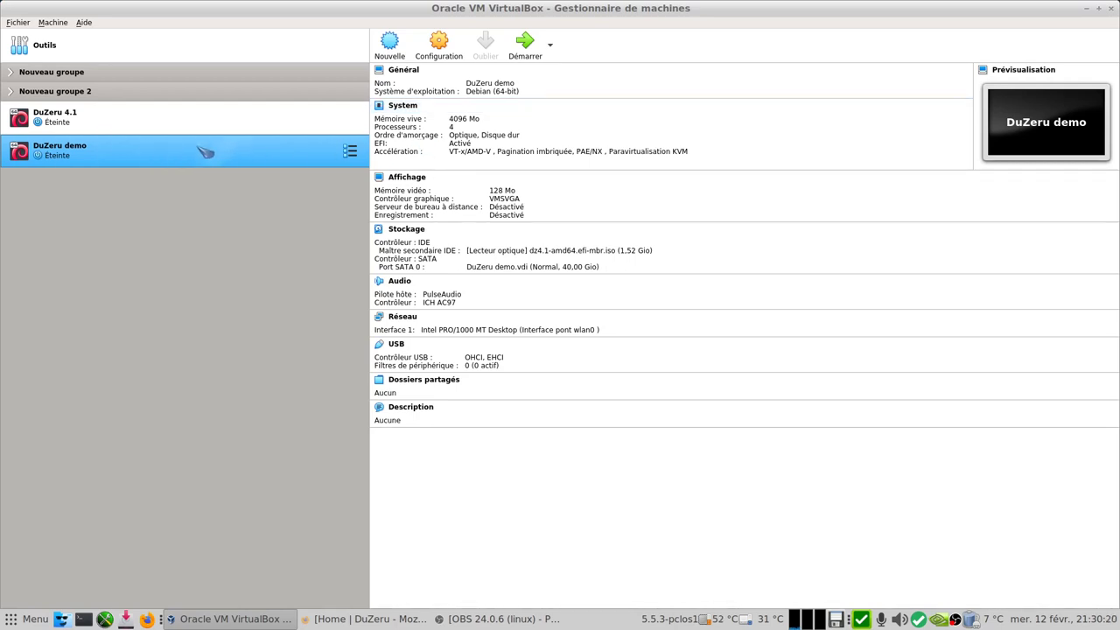
left_click(440, 51)
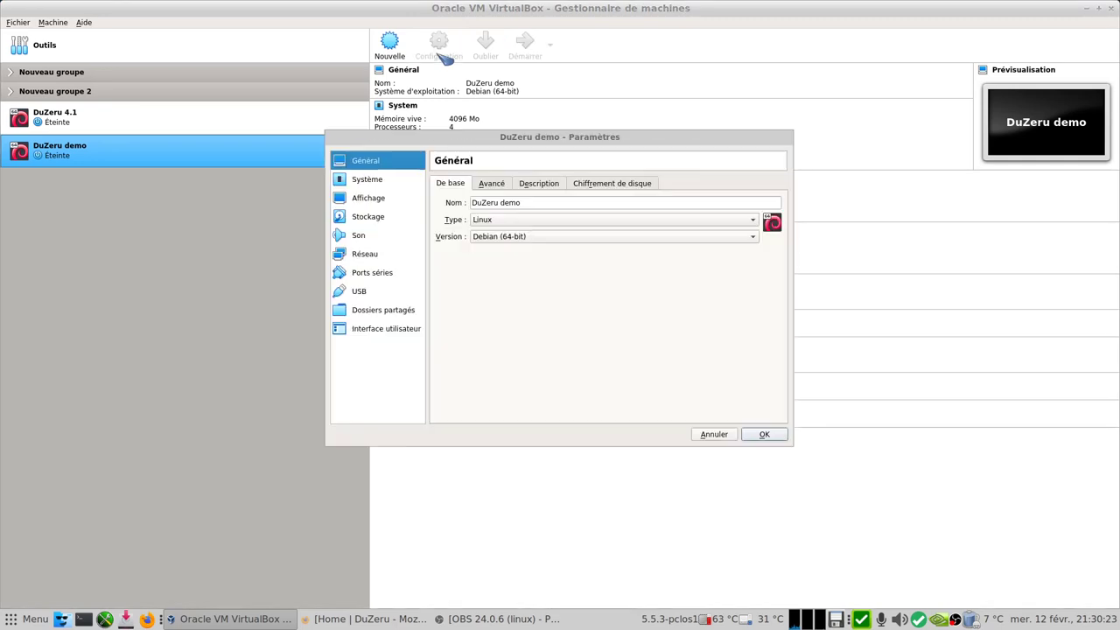
left_click(368, 184)
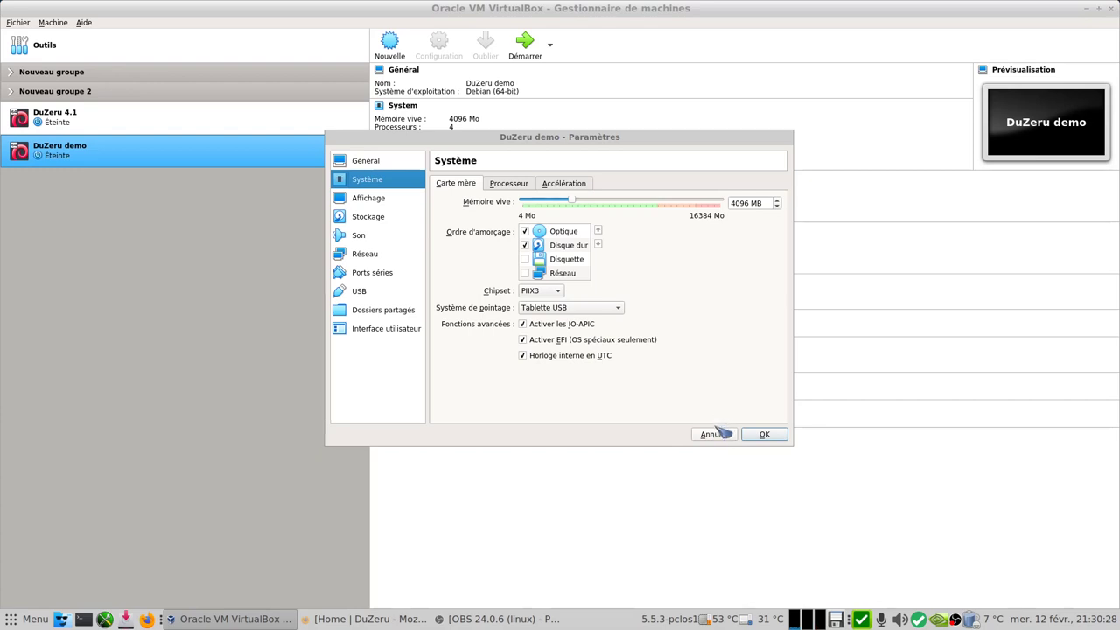
left_click(763, 434)
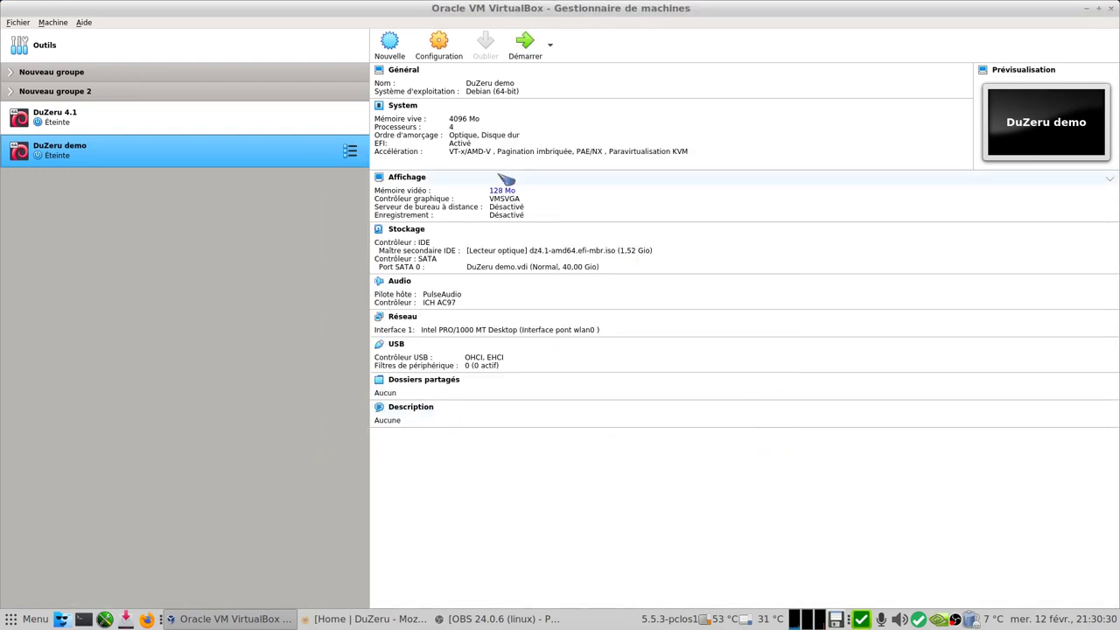
Start the DuZeru demo machine with the "Live system english" boot entry and minimize the VirtualBox manager window
left_click(525, 48)
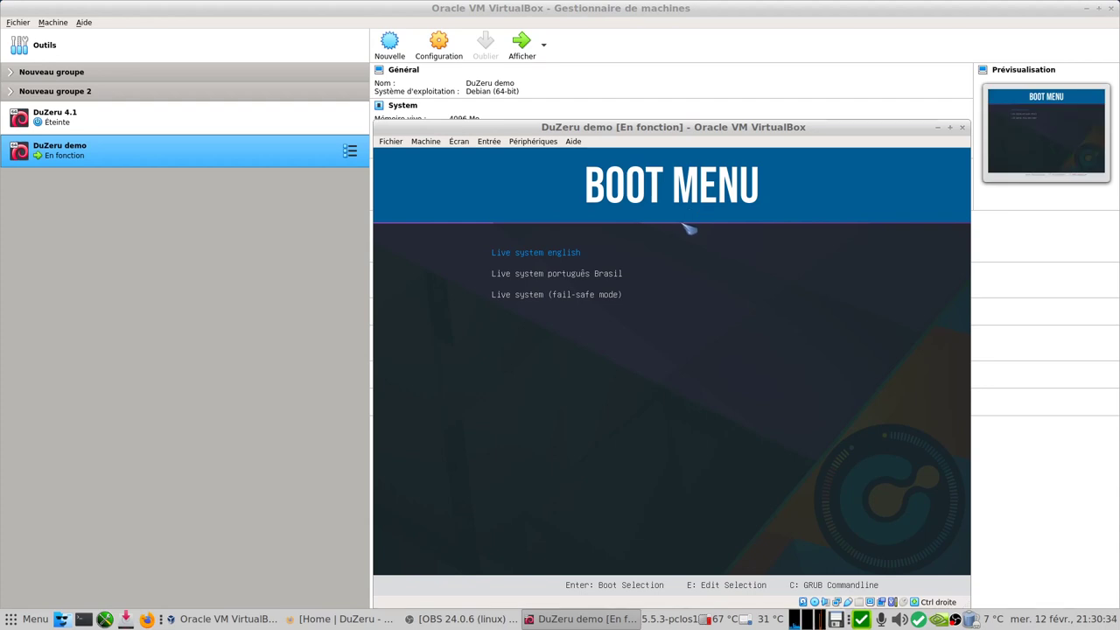
key("Down")
key("Up")
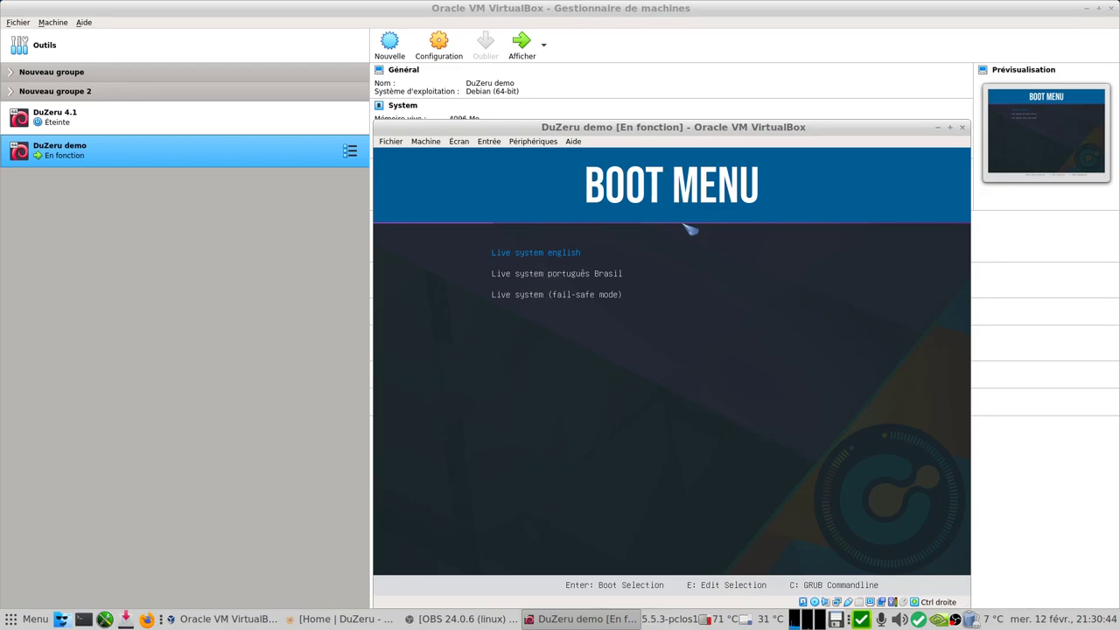
key("Return")
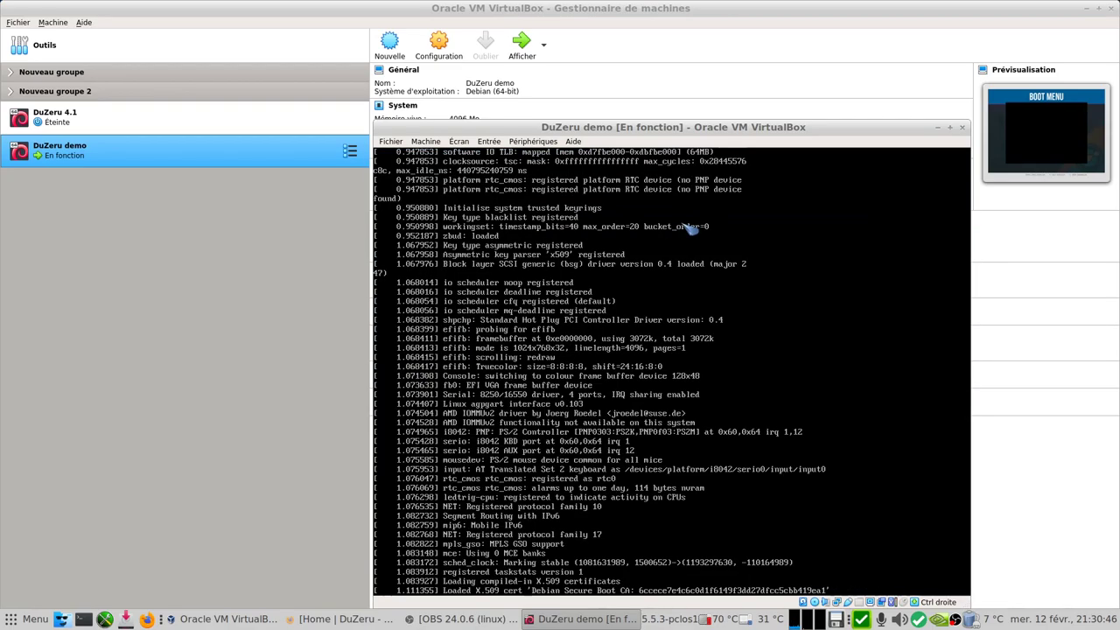
left_click(1085, 9)
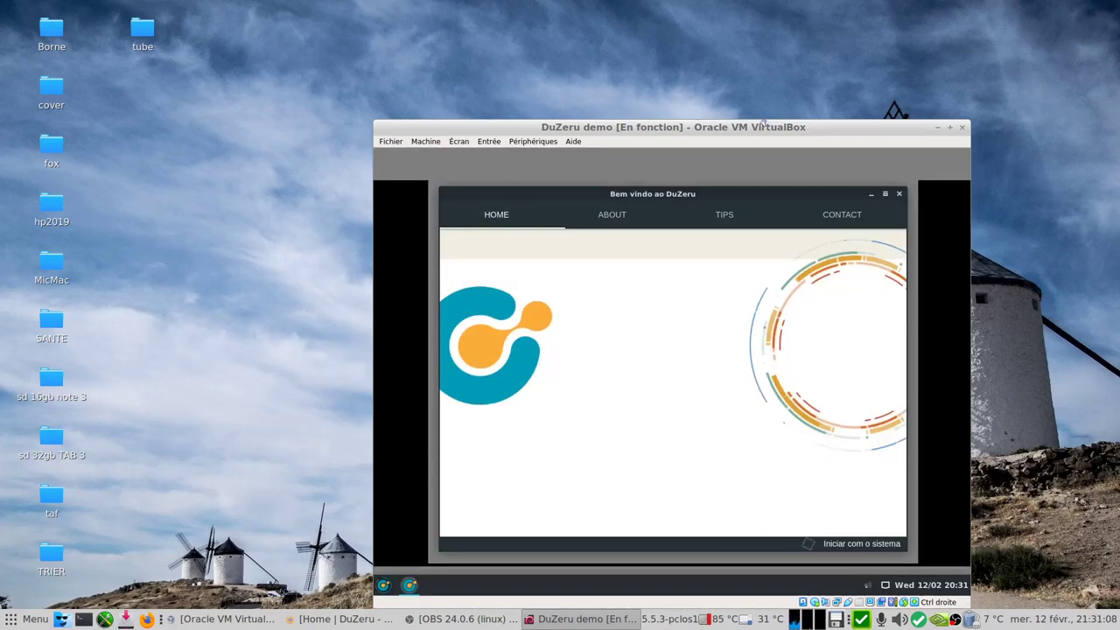
Close the DuZeru welcome window and look through the application menu's categories on the live desktop
left_click(898, 194)
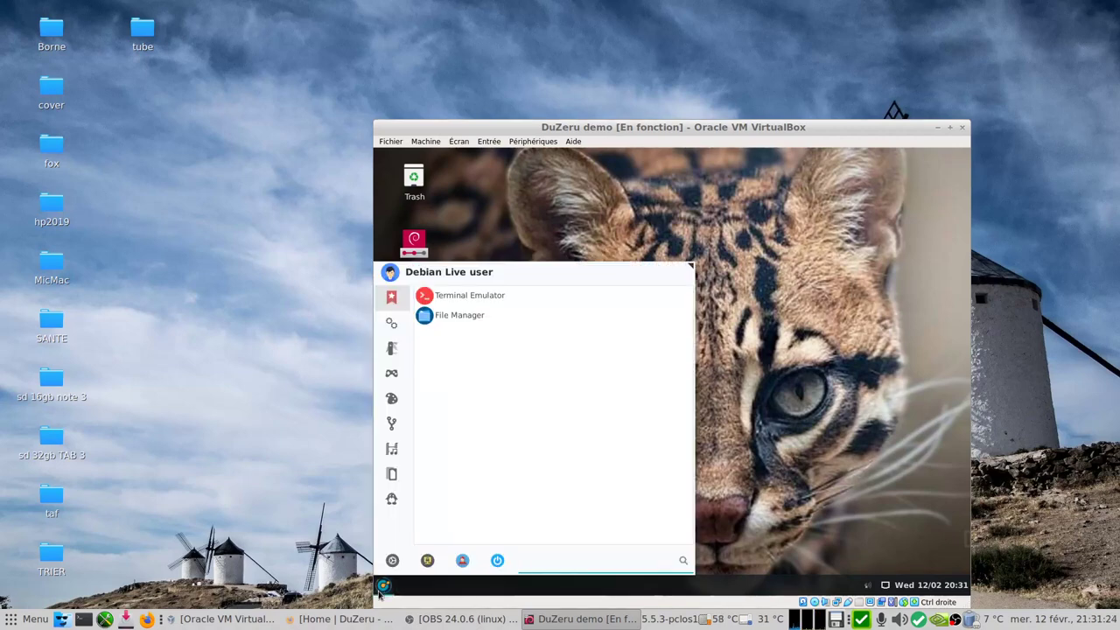
mouse_move(391, 474)
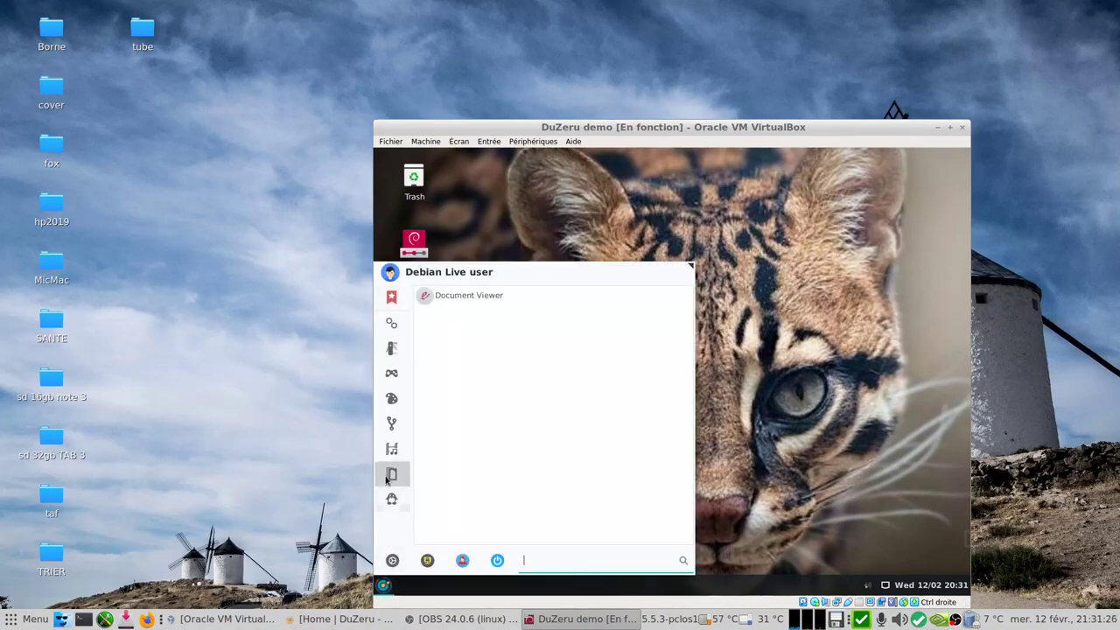
mouse_move(391, 448)
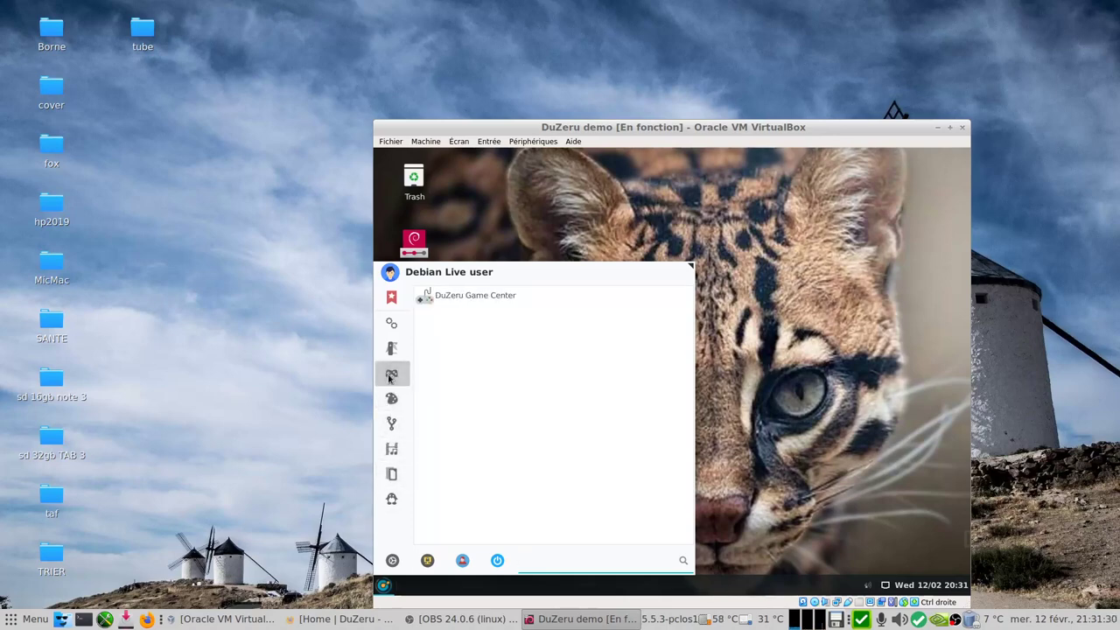
mouse_move(391, 330)
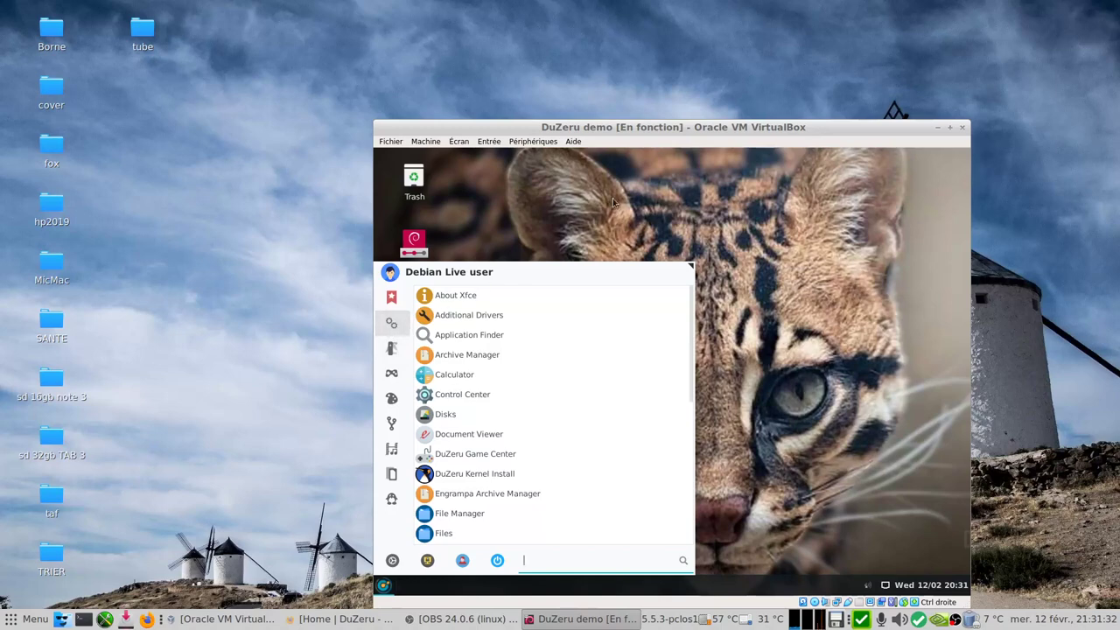
key("Escape")
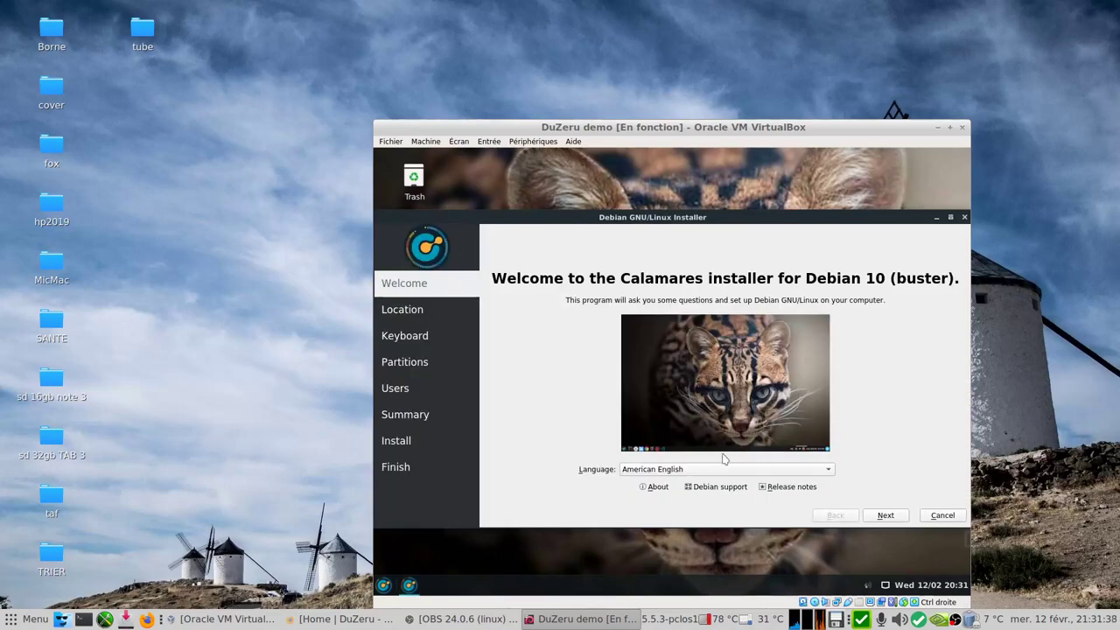
Set the Calamares installer's language to français and continue to the location page
left_click(722, 469)
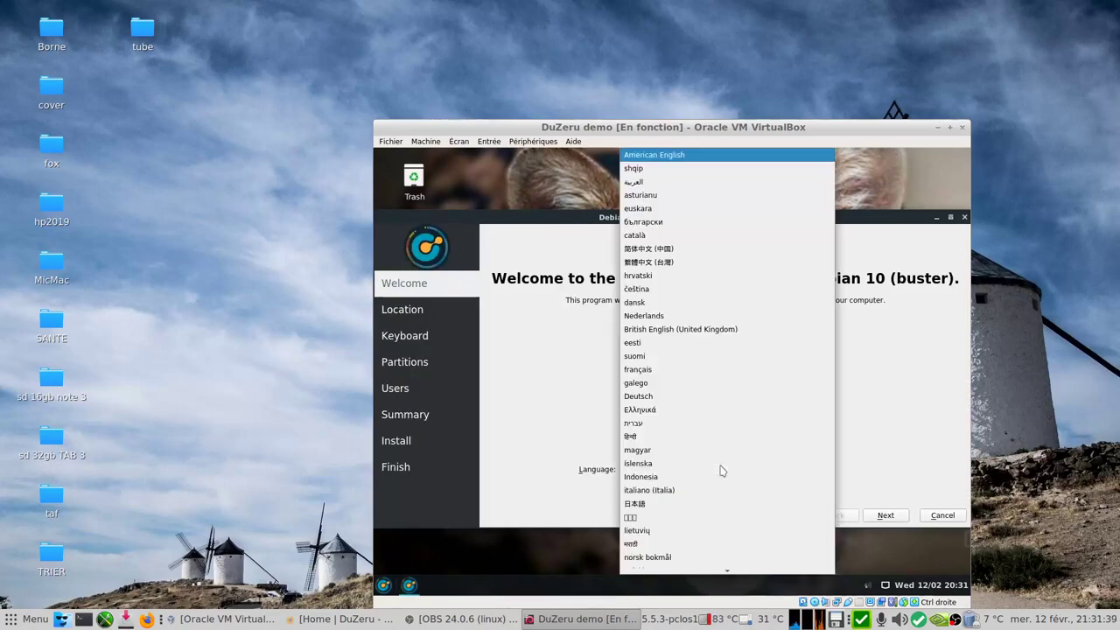
left_click(691, 369)
left_click(885, 515)
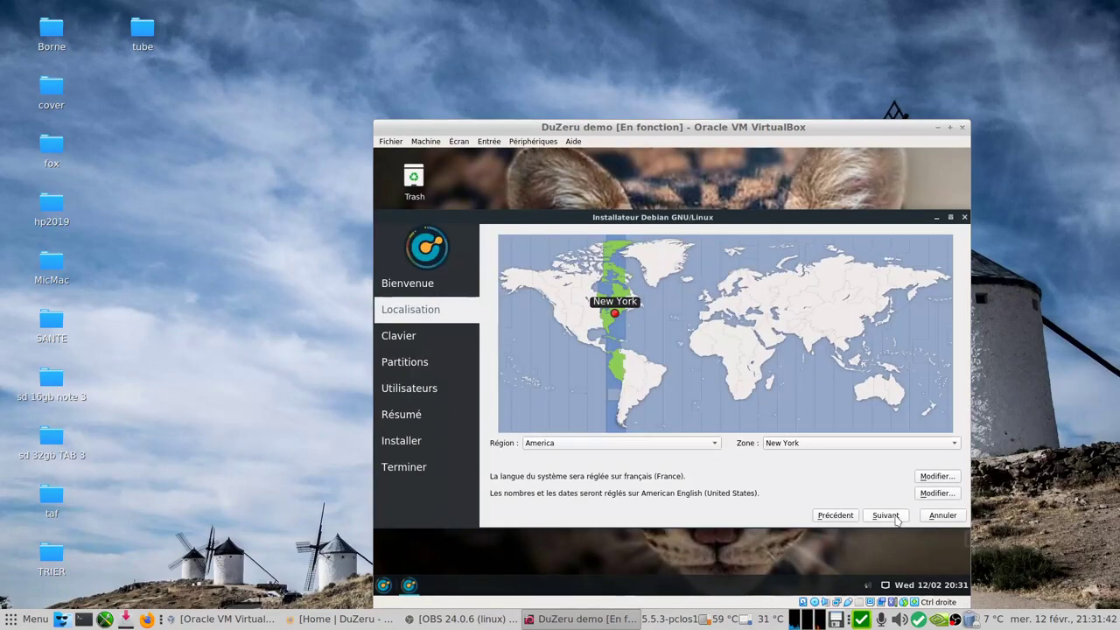
Set the location to Europe, Paris and accept the French keyboard layout with the Default variant
left_click(713, 311)
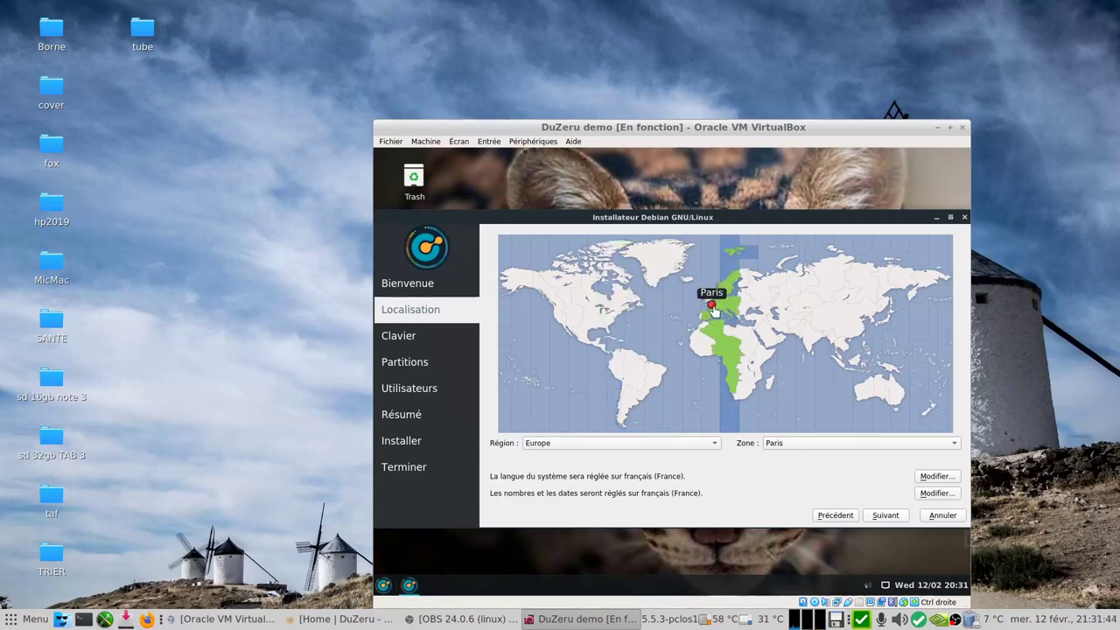
left_click(885, 515)
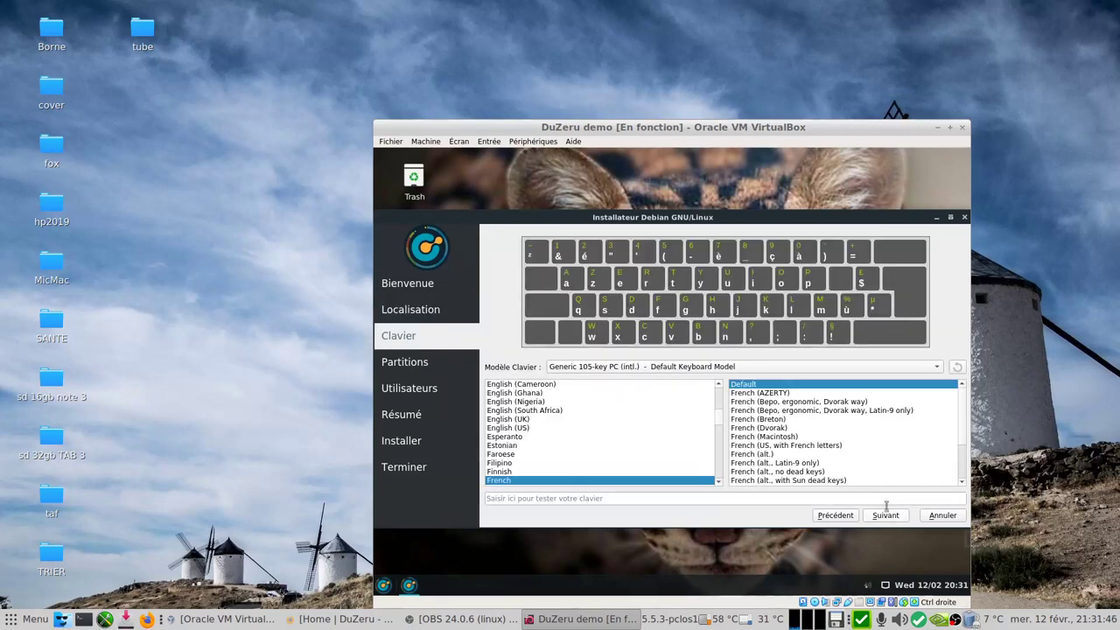
left_click(886, 516)
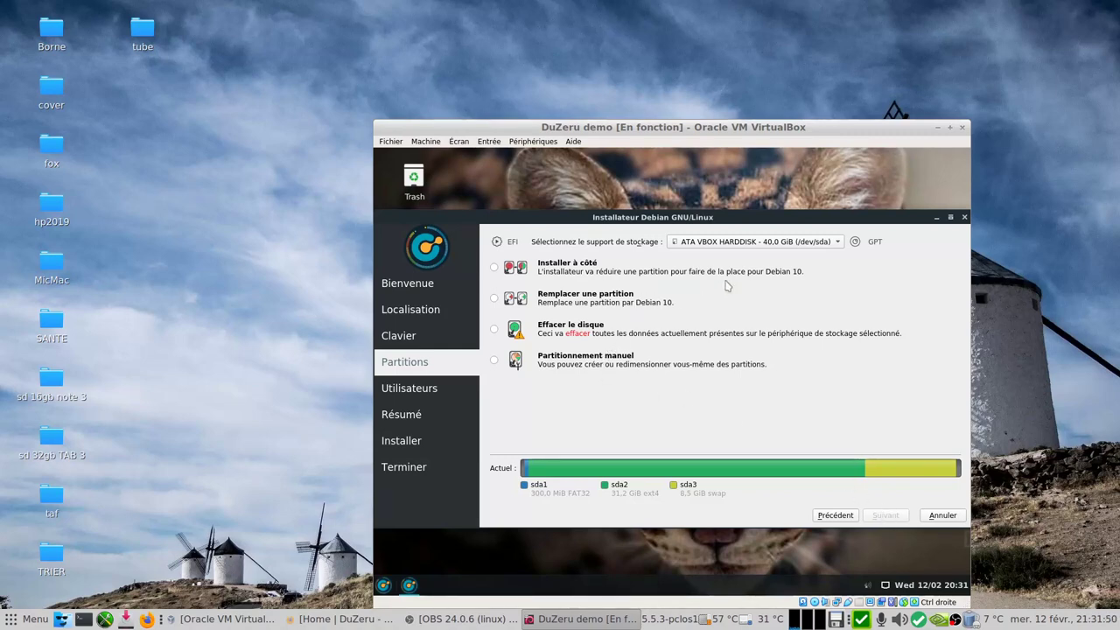
Choose "Effacer le disque" as the partitioning method and continue to the user account page
left_click(495, 329)
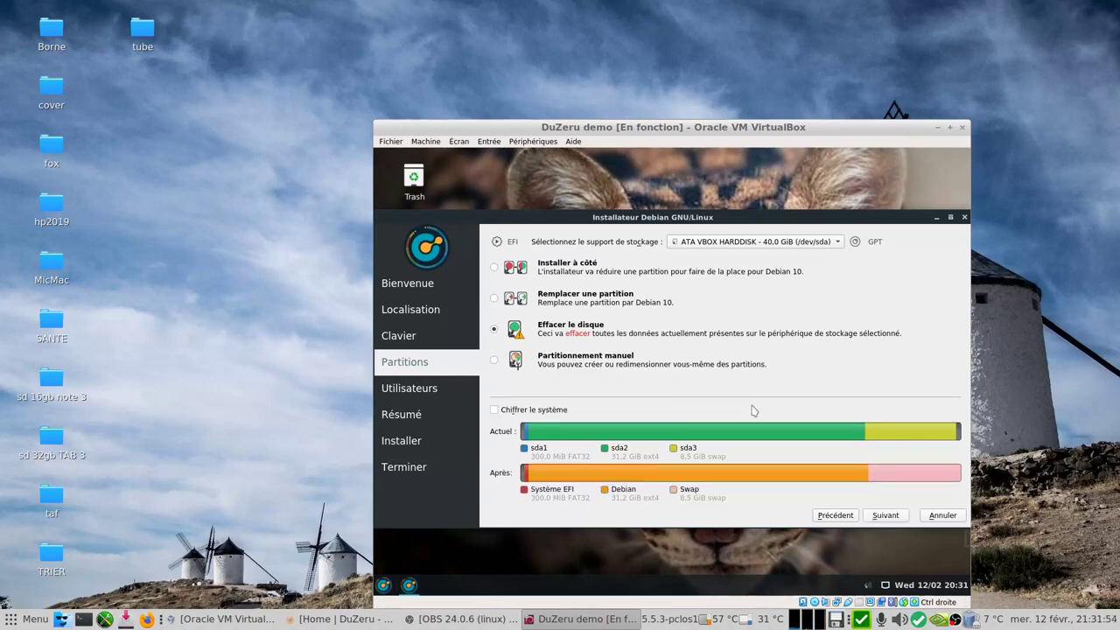
left_click(894, 520)
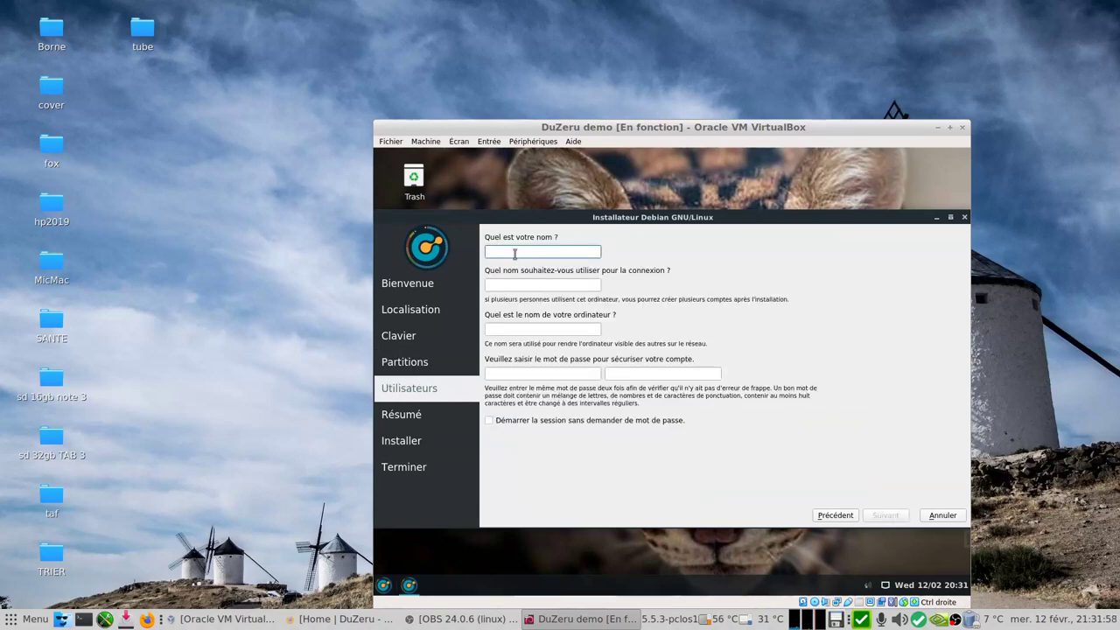
Create the user account mbl, enter and confirm its password, and start the installation from the summary page
type("mbl")
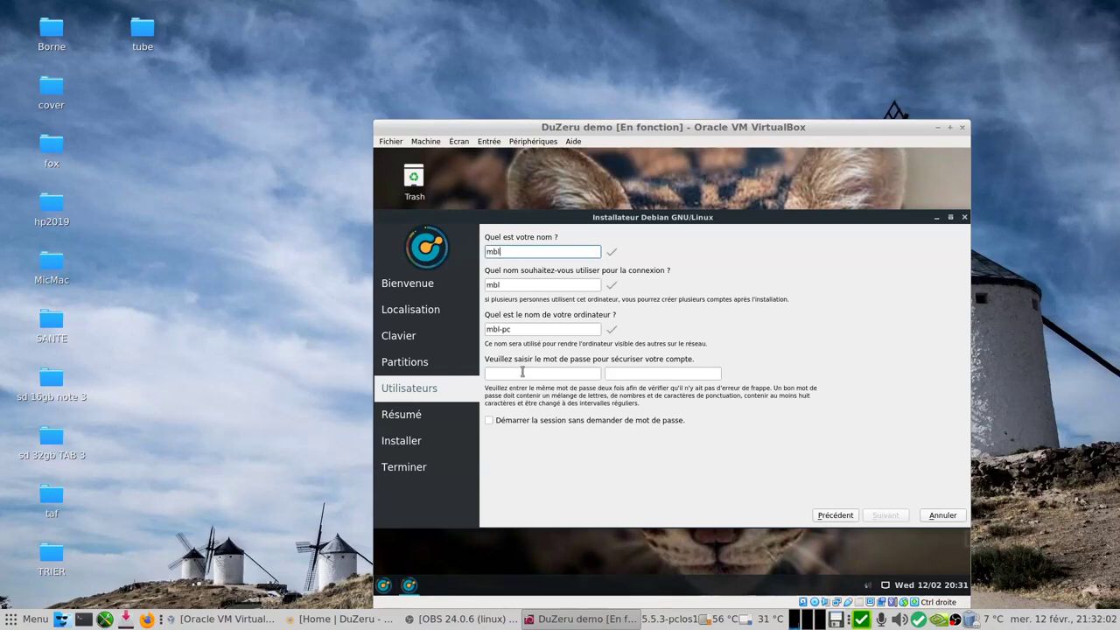
left_click(523, 372)
type("****")
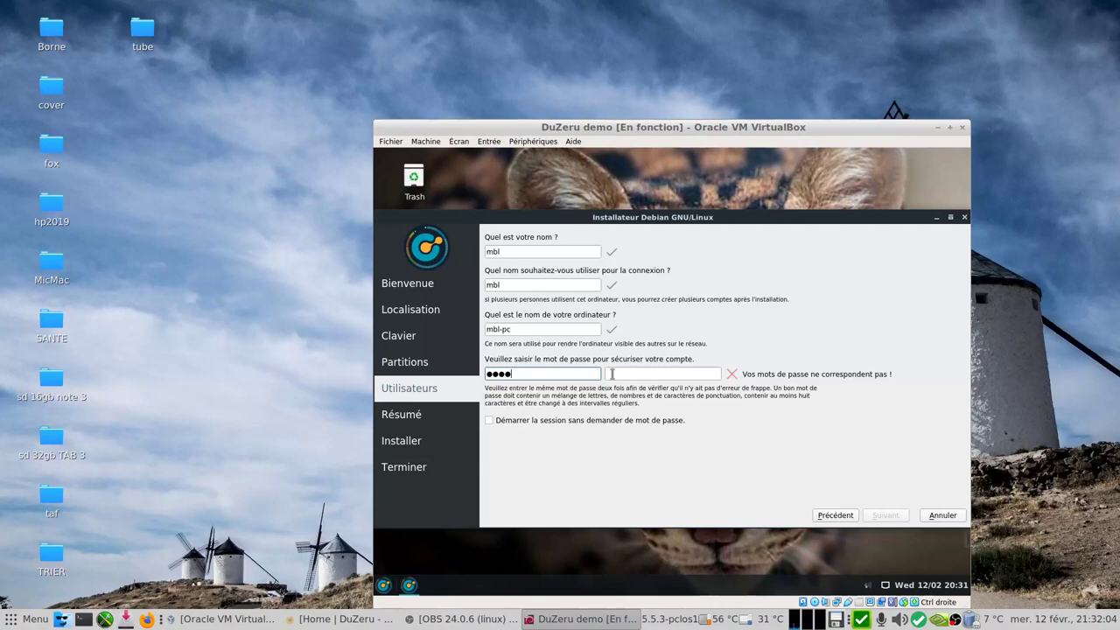
left_click(631, 374)
type("****")
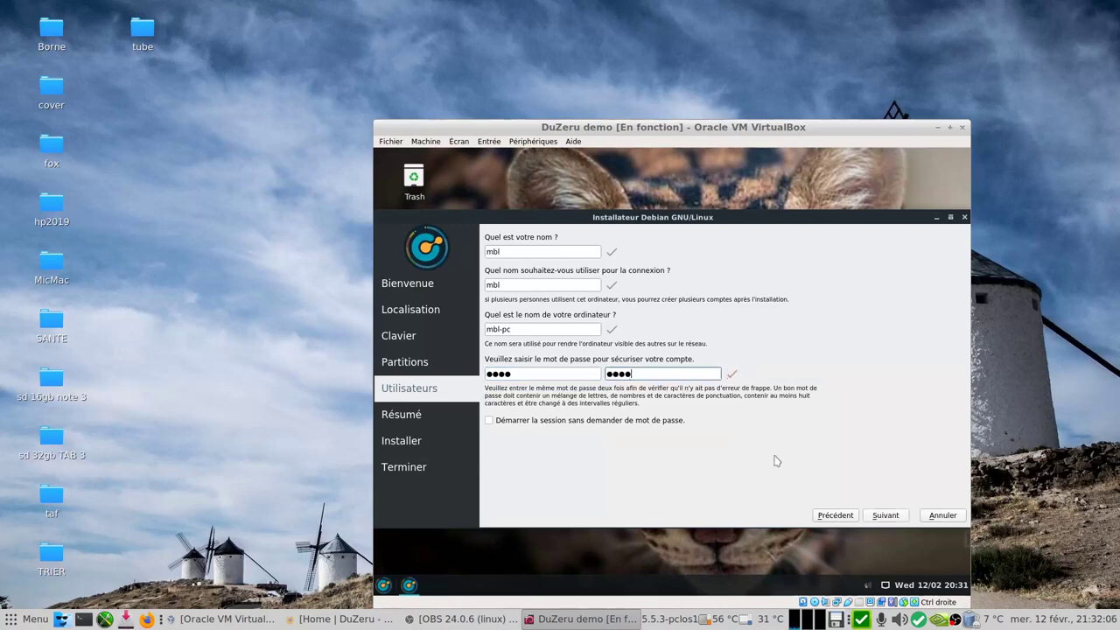
left_click(882, 516)
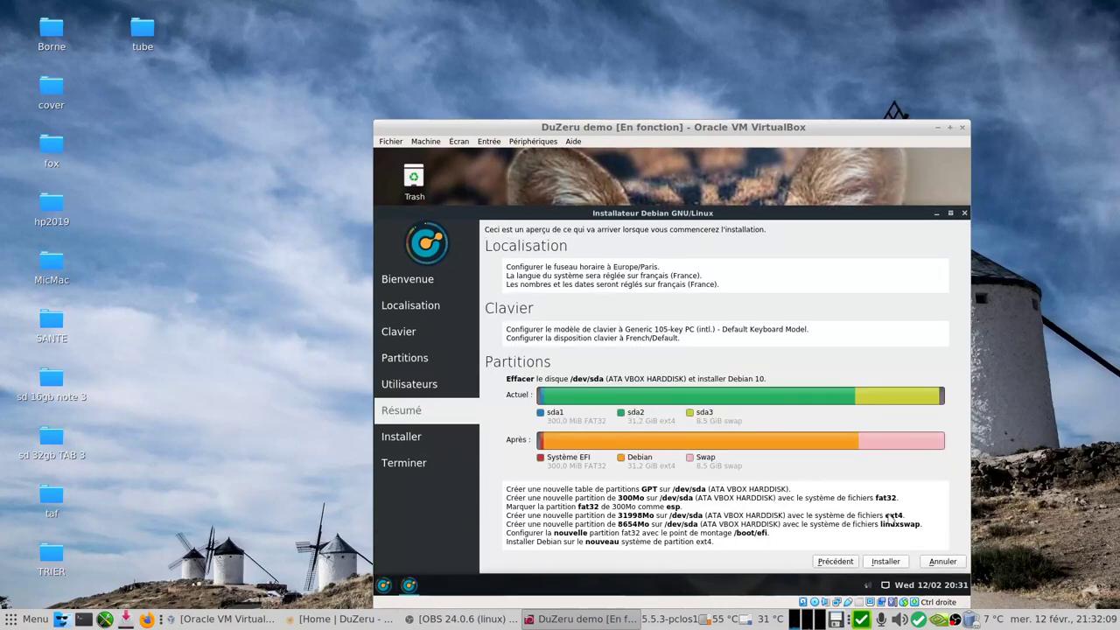
left_click(886, 562)
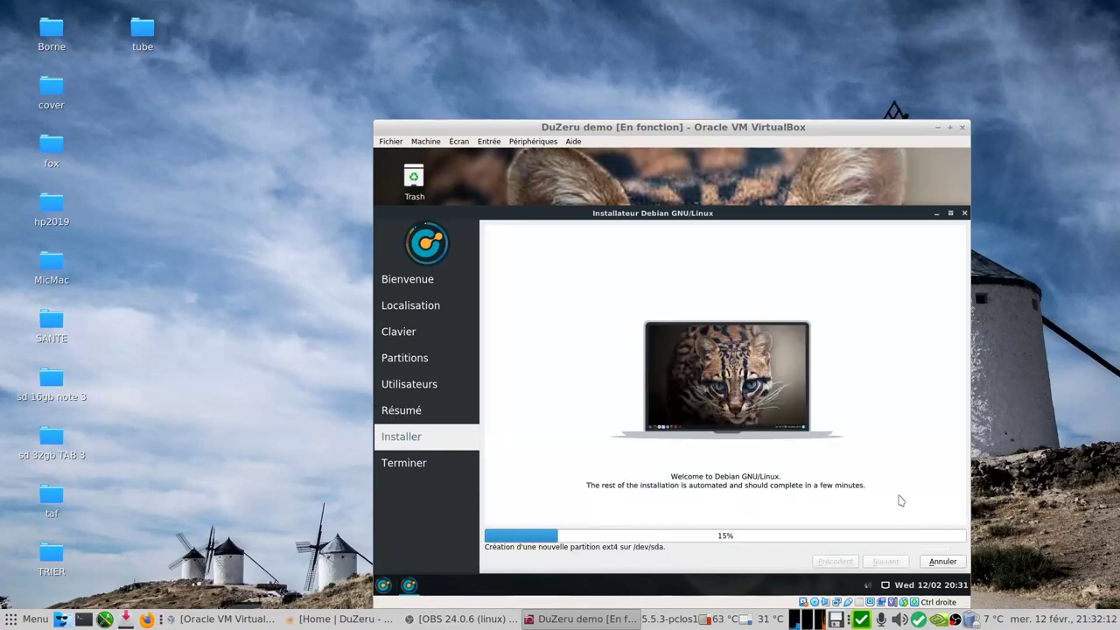
Abandon the running installation and shut down the live session
left_click(937, 562)
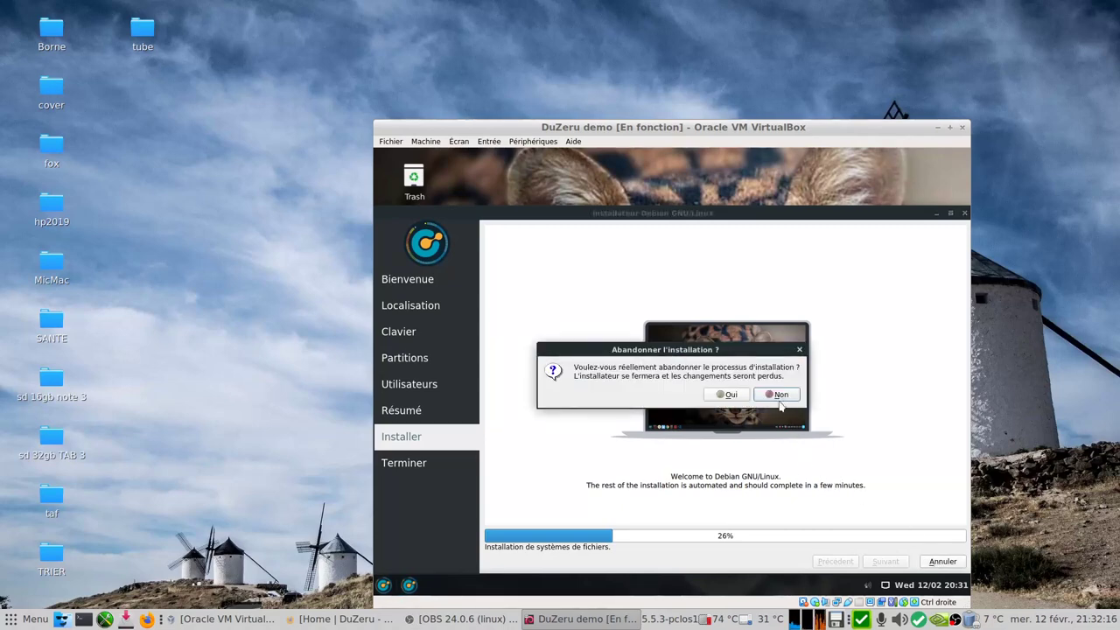
left_click(732, 395)
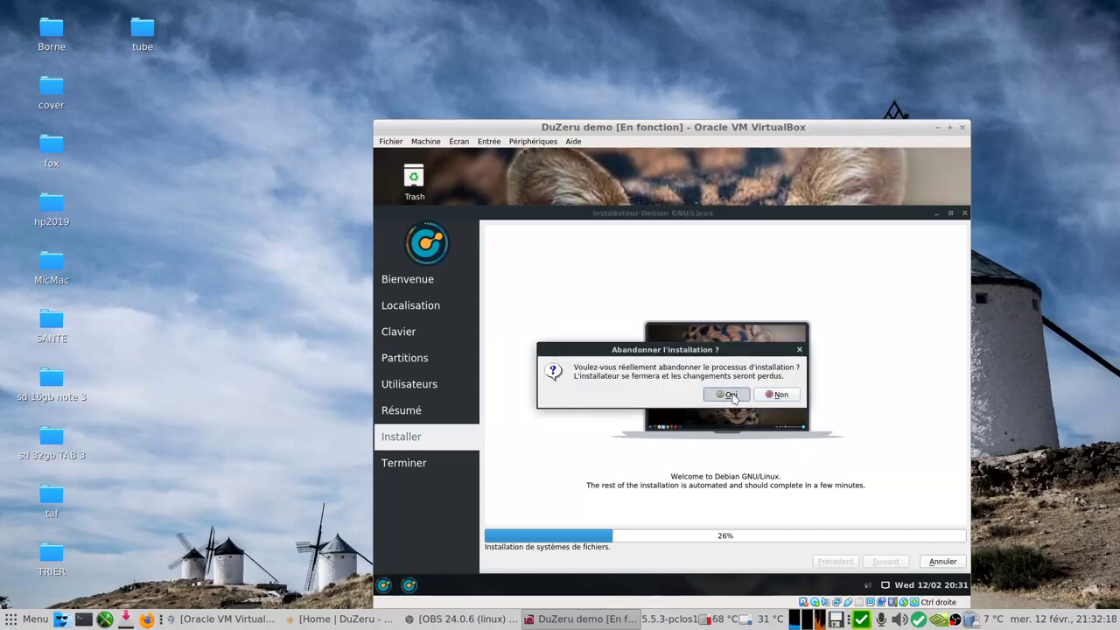
left_click(384, 584)
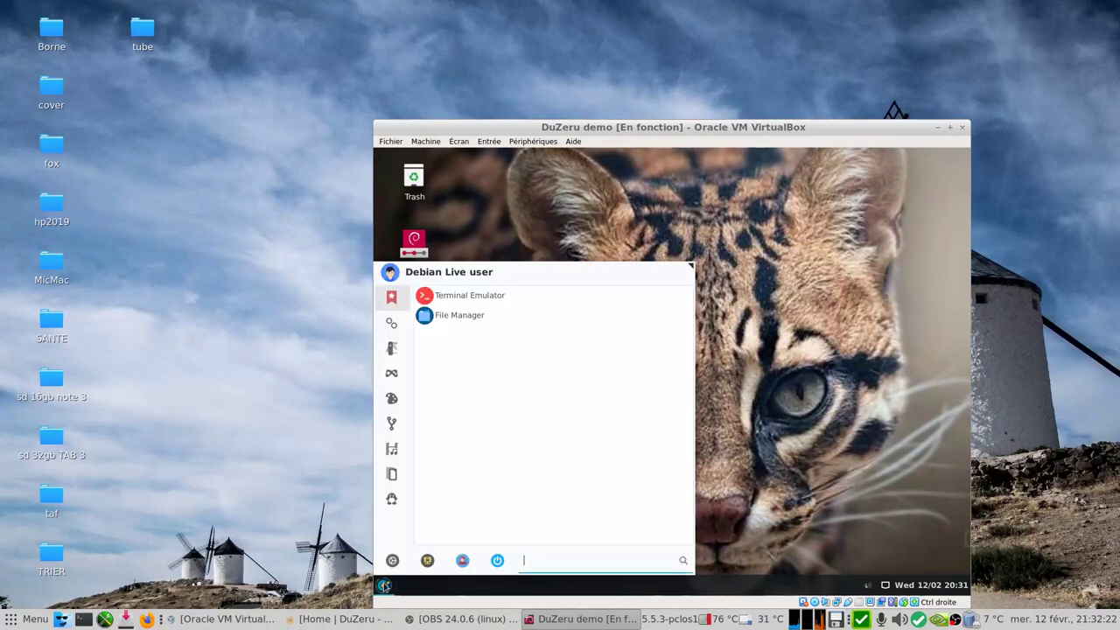
left_click(492, 566)
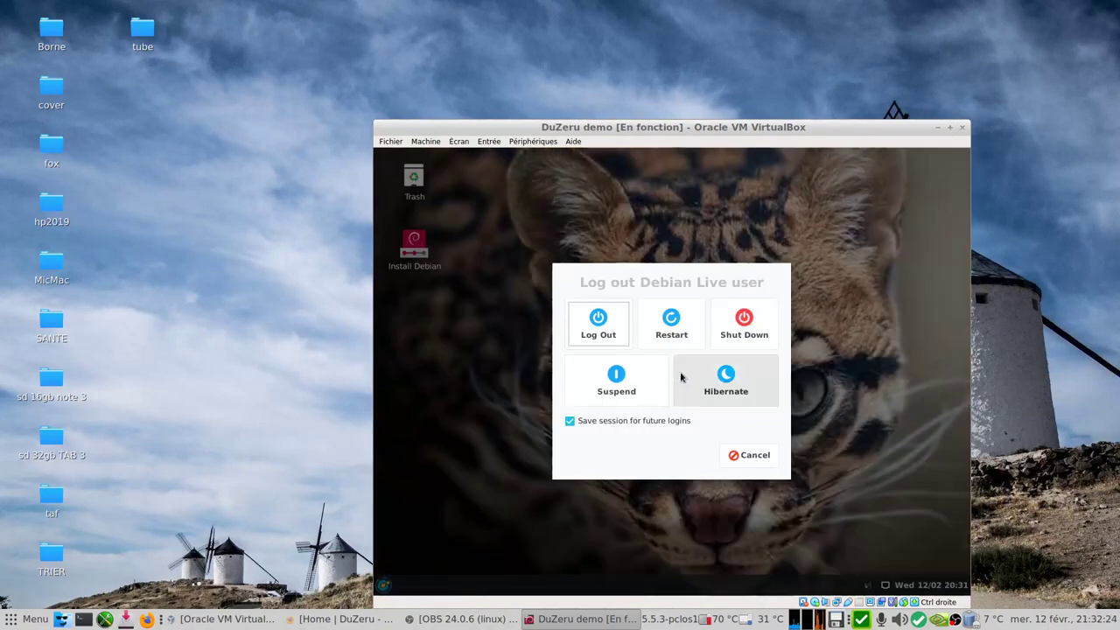
left_click(747, 328)
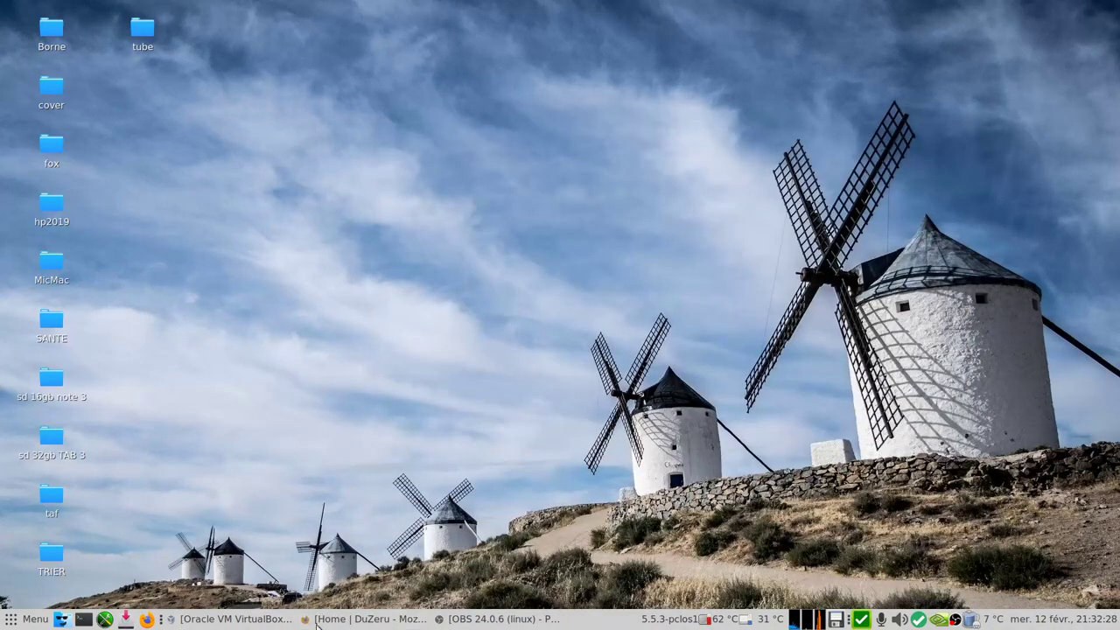
Switch to the VirtualBox manager and start the DuZeru 4.1 virtual machine
left_click(214, 620)
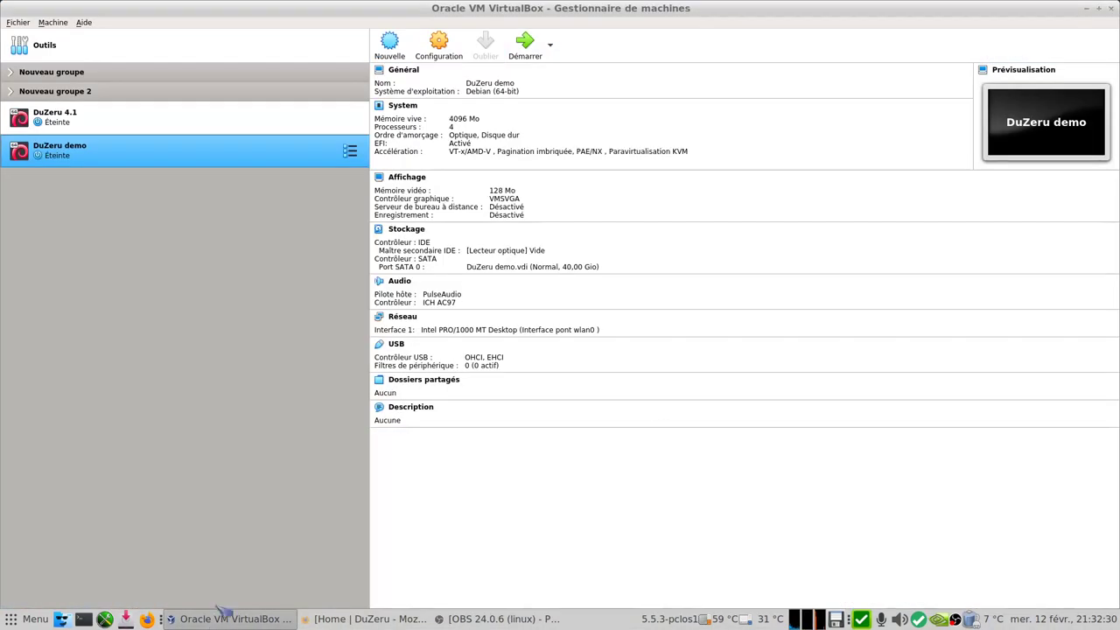
left_click(114, 116)
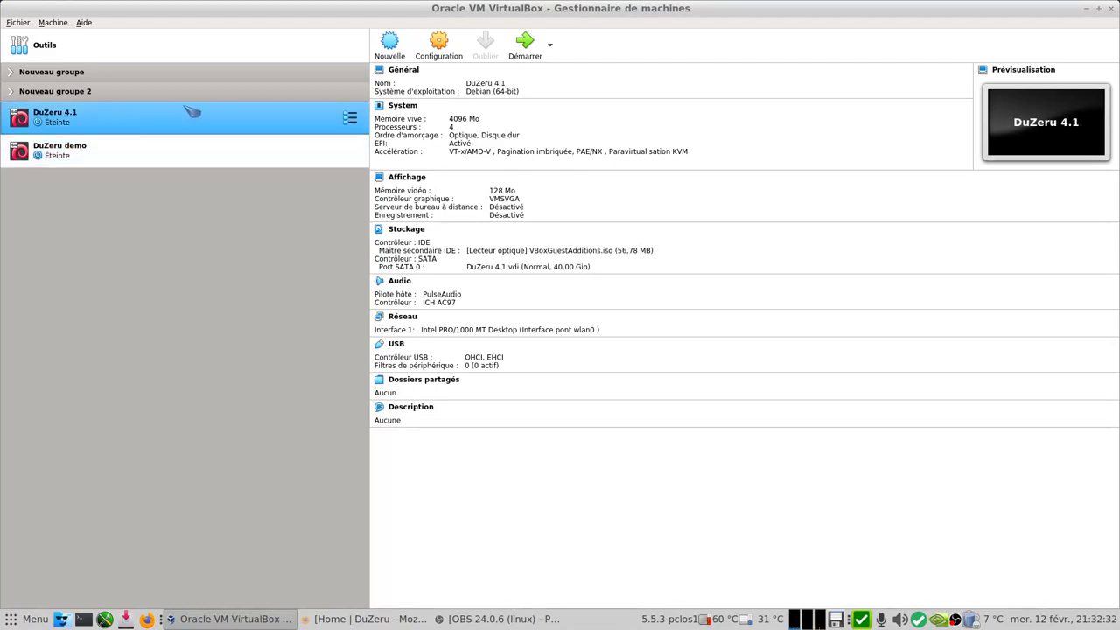
left_click(524, 44)
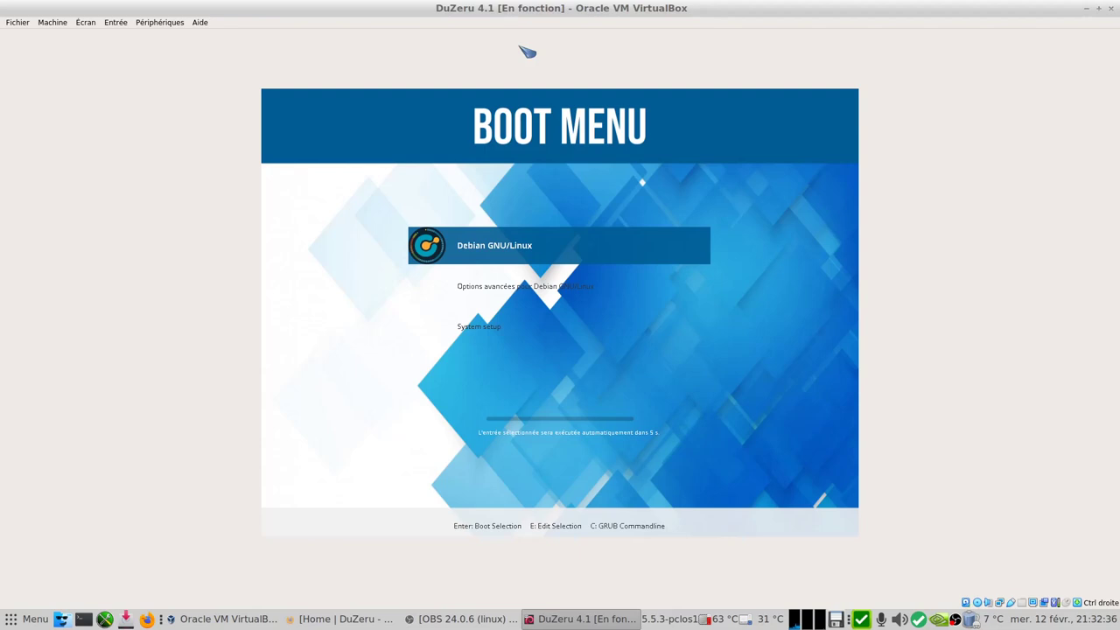
Examine the boot menu and the kernel and recovery entries under "Options avancées pour Debian GNU/Linux", and return to the main entries
key("Down")
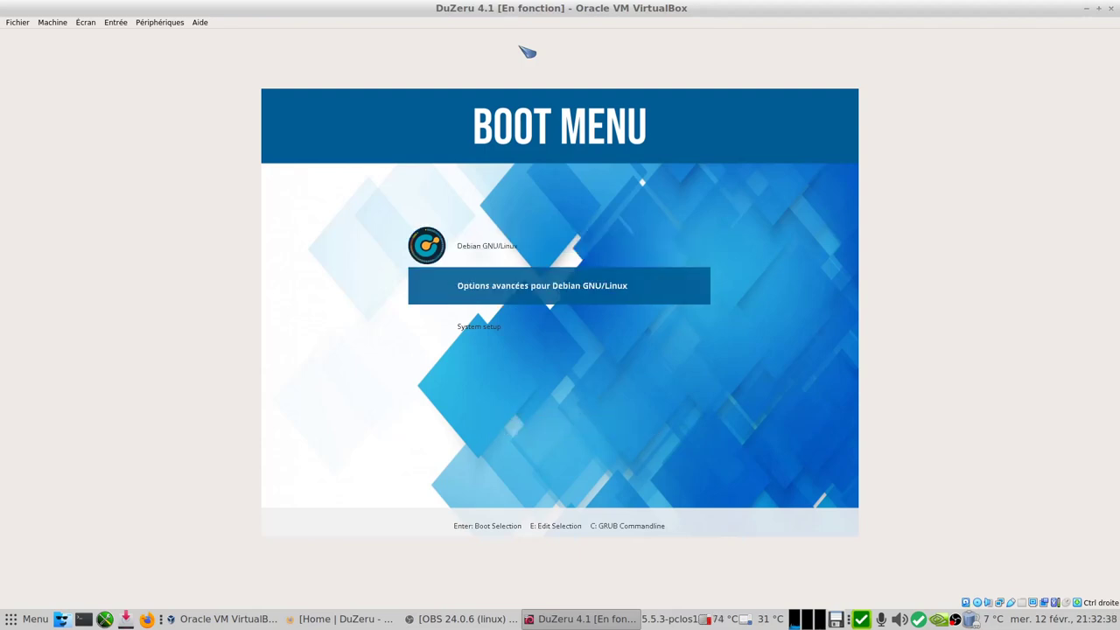
key("Up")
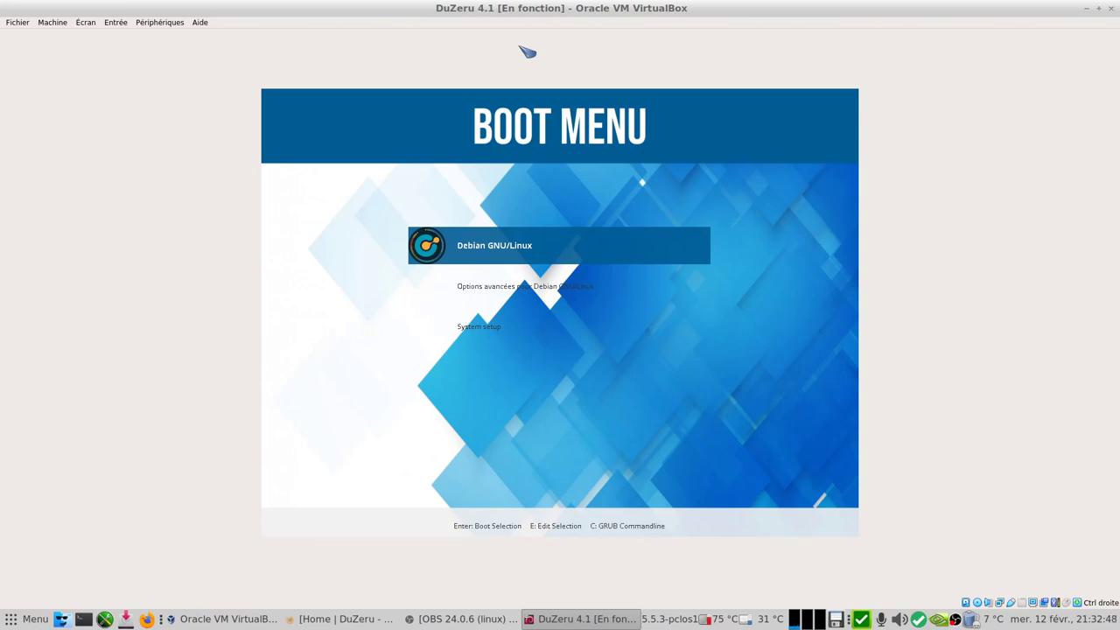
key("Down")
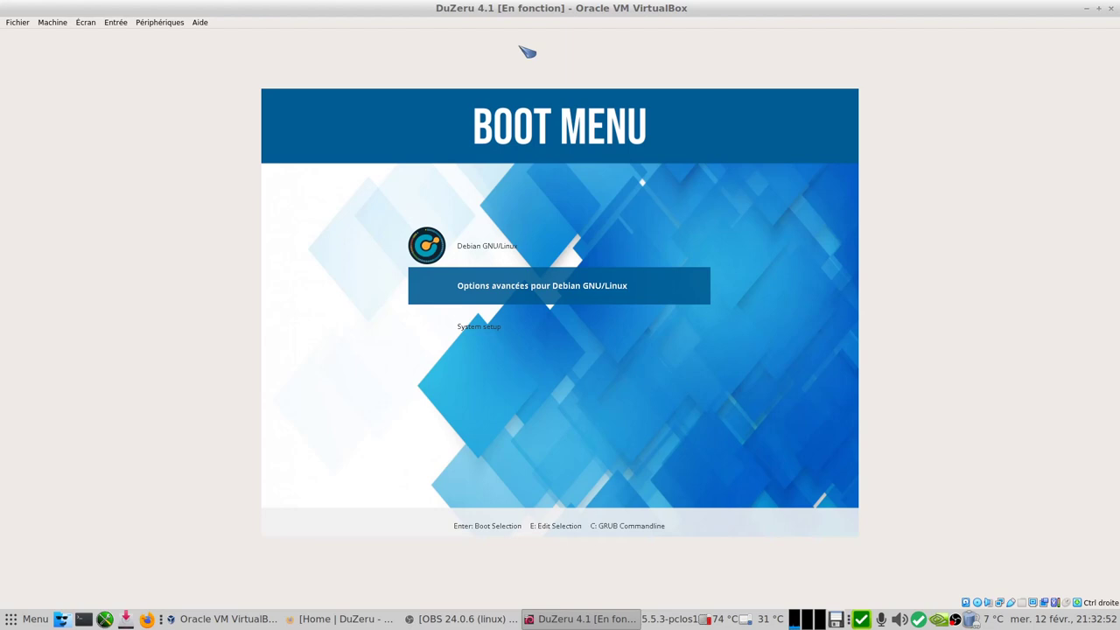
key("Return")
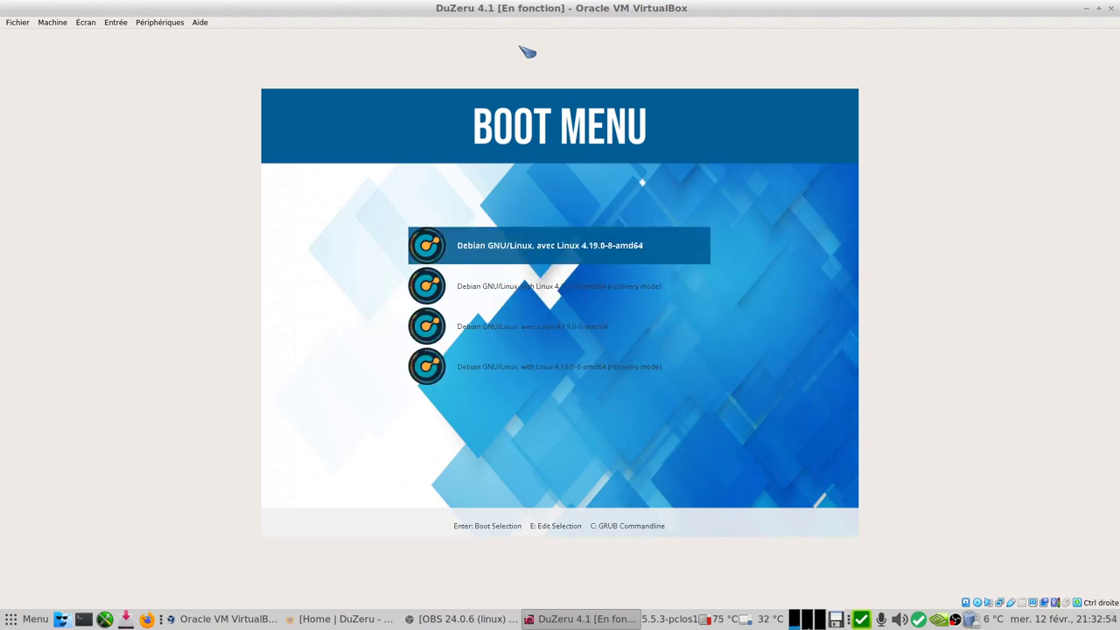
key("Down")
key("Down")
key("Down")
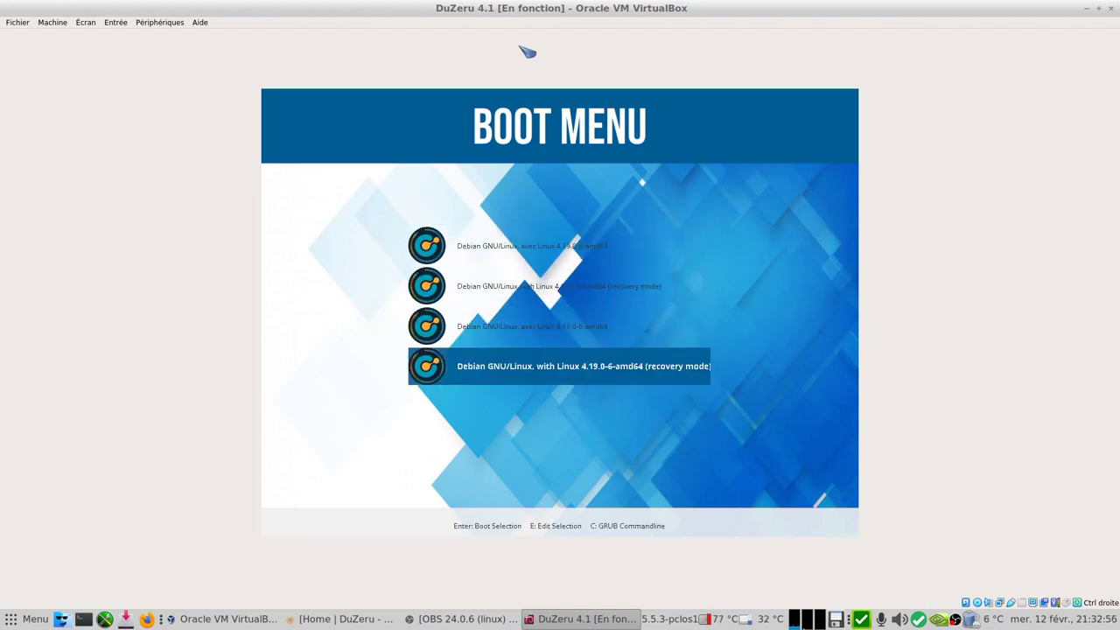
key("Up")
key("Up")
key("Up")
key("Escape")
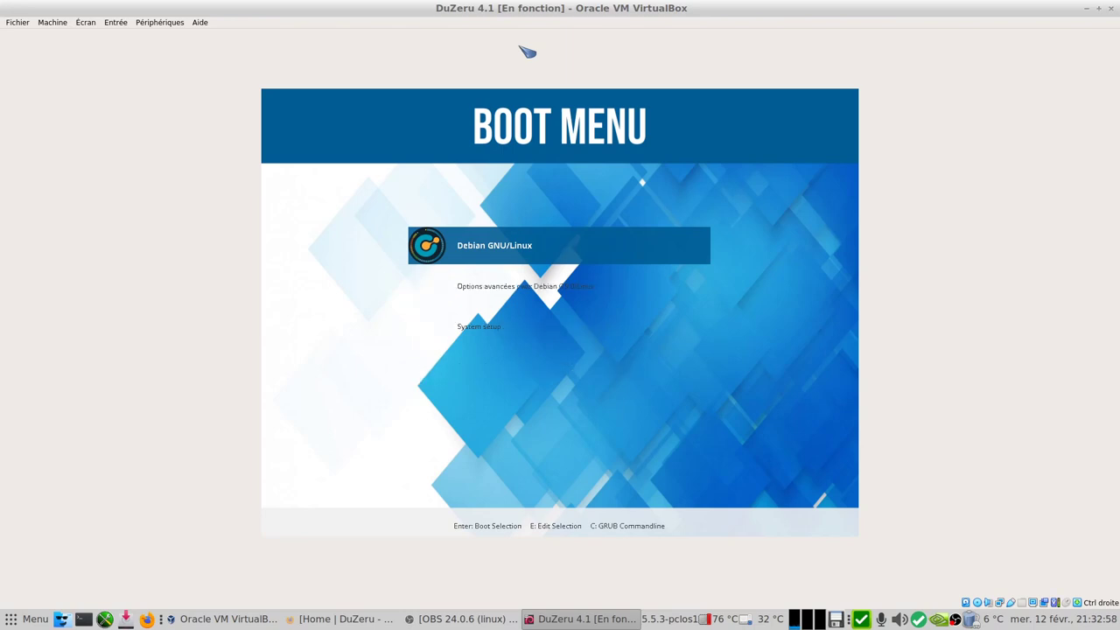
Look over the main boot entries and boot the standard Debian GNU/Linux entry
key("Down")
key("Down")
key("Up")
key("Up")
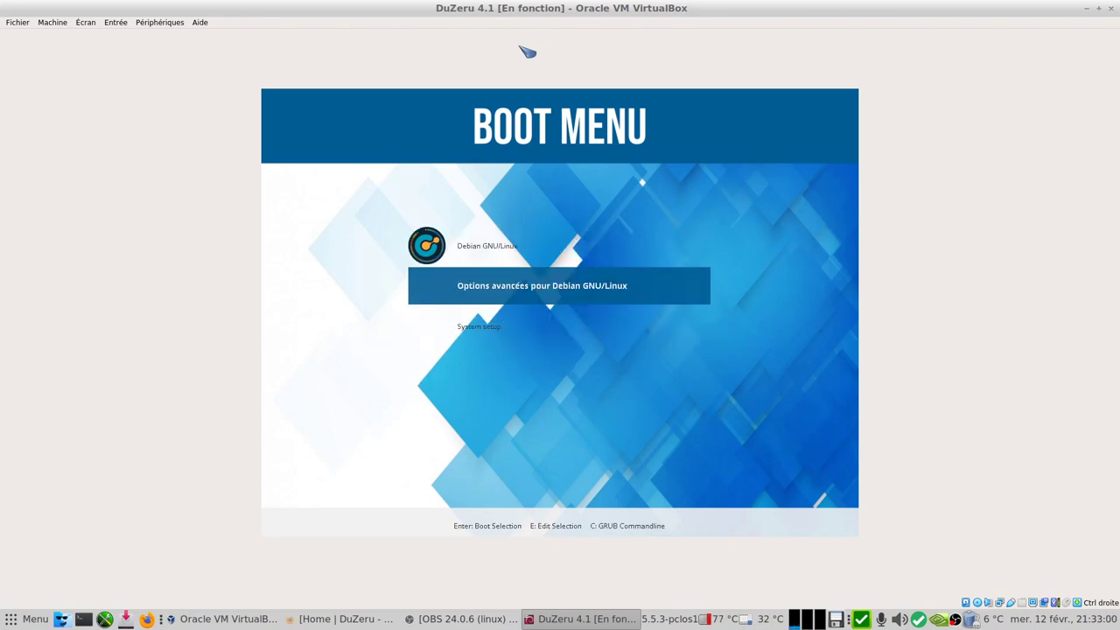
key("Return")
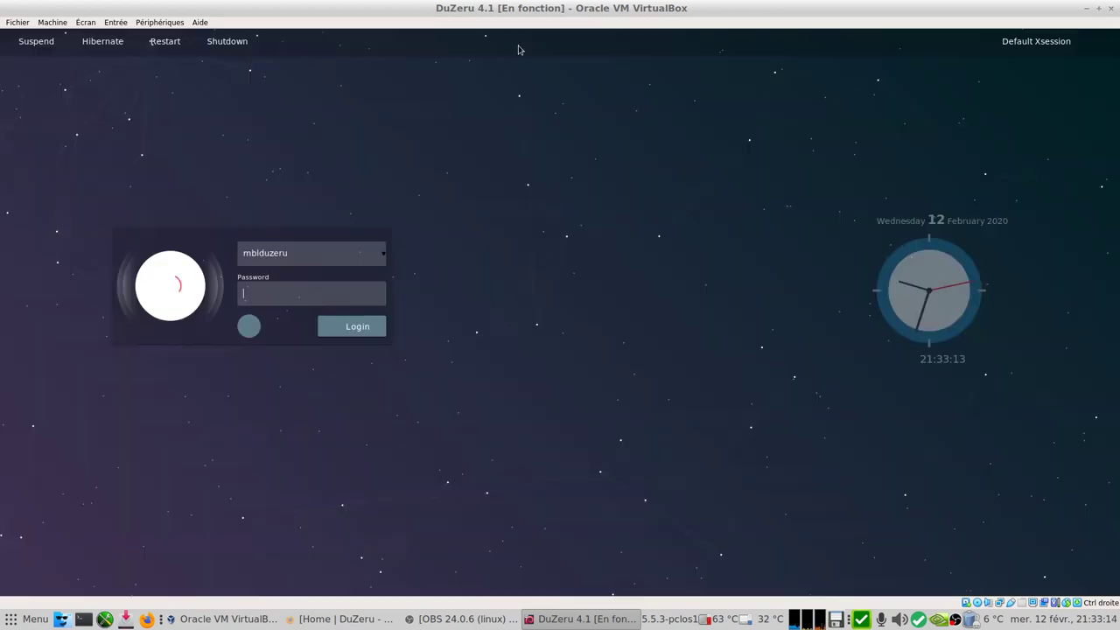
Show and hide the on-screen keyboard on the login screen
left_click(248, 326)
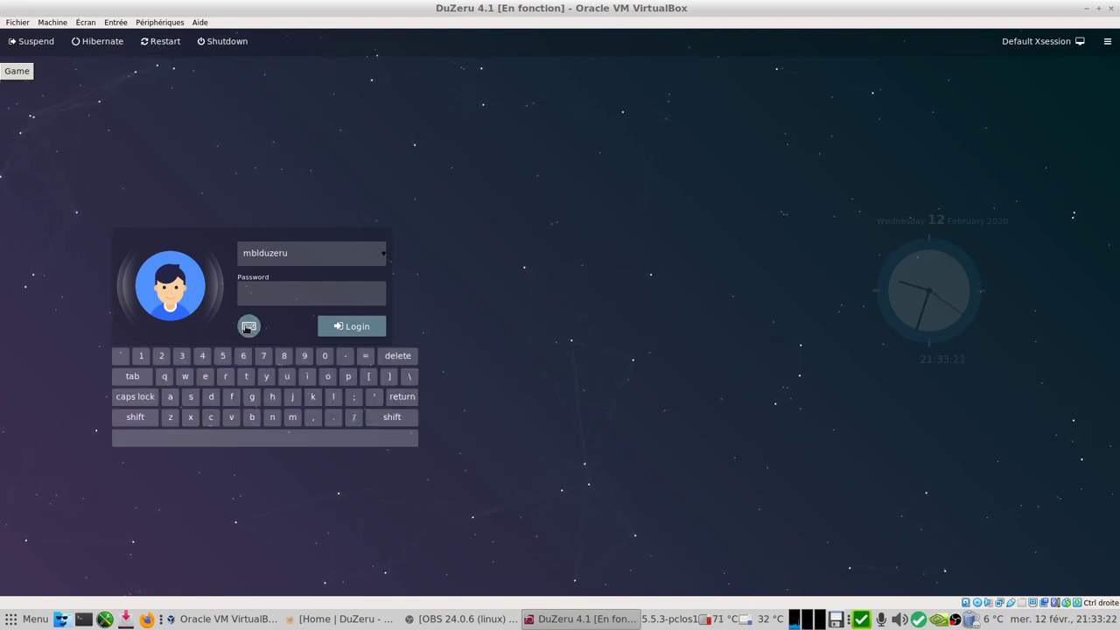
left_click(248, 327)
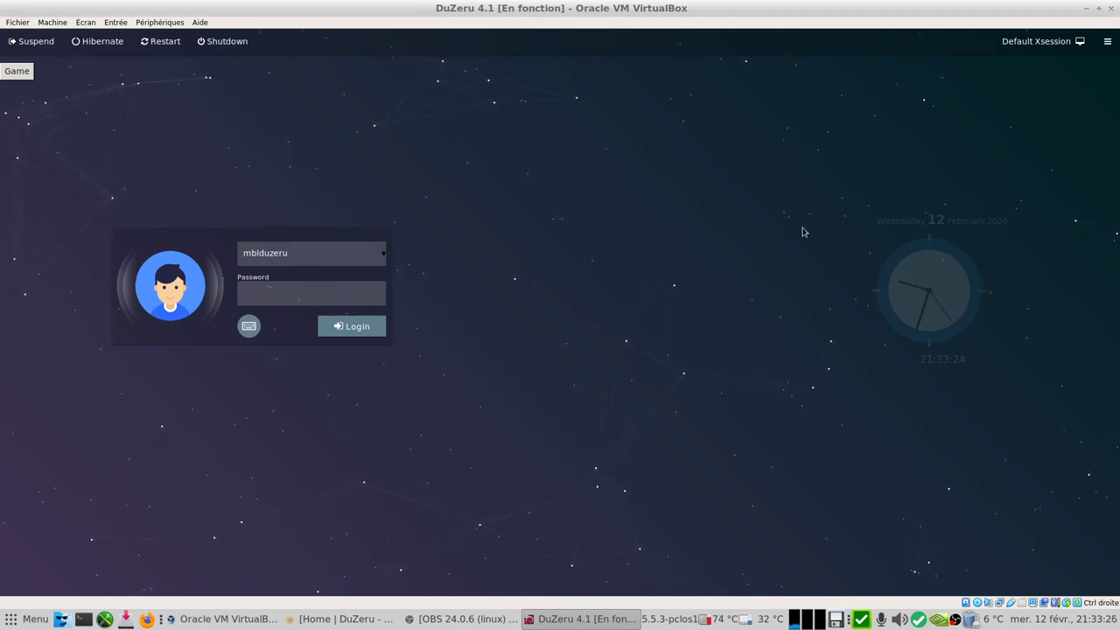
Open the login screen's settings and switch Date, Clock Analog and Clock Digital off and back on
left_click(1109, 48)
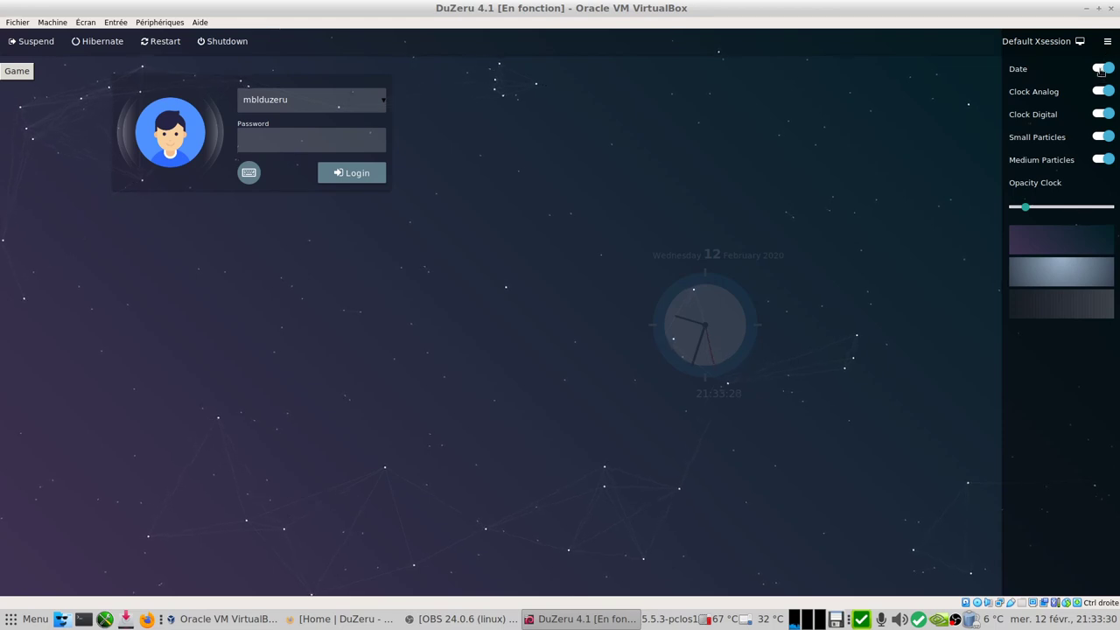
left_click(1101, 69)
left_click(1100, 70)
left_click(1100, 92)
left_click(1099, 92)
left_click(1101, 115)
left_click(1100, 114)
Switch the Small Particles and Medium Particles effects off and back on
left_click(1099, 140)
left_click(1099, 161)
left_click(1099, 138)
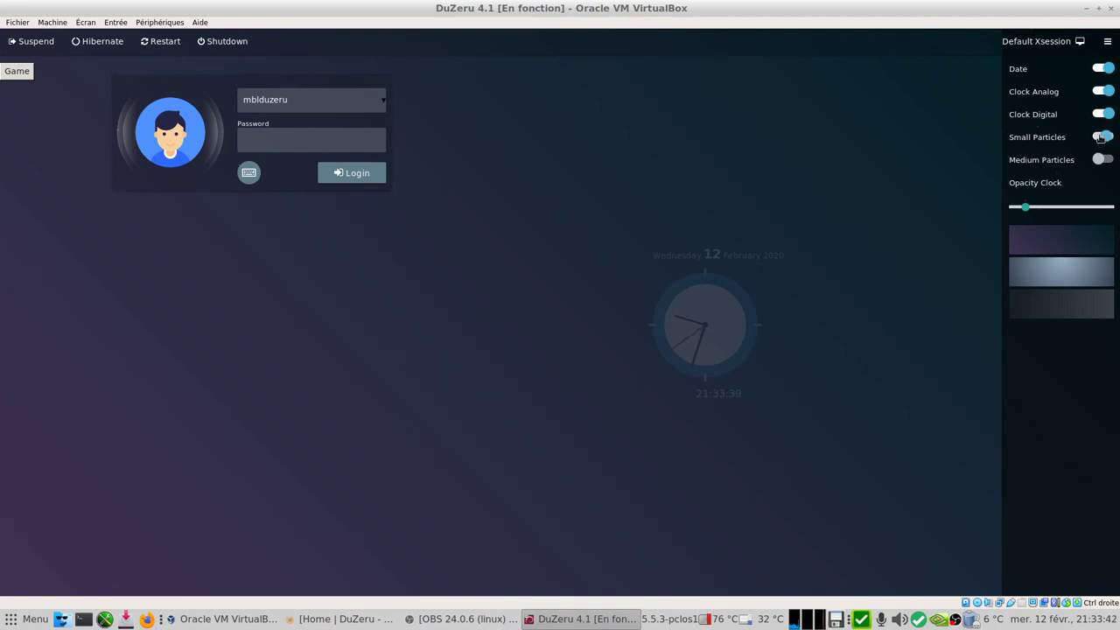
left_click(1100, 138)
left_click(1099, 160)
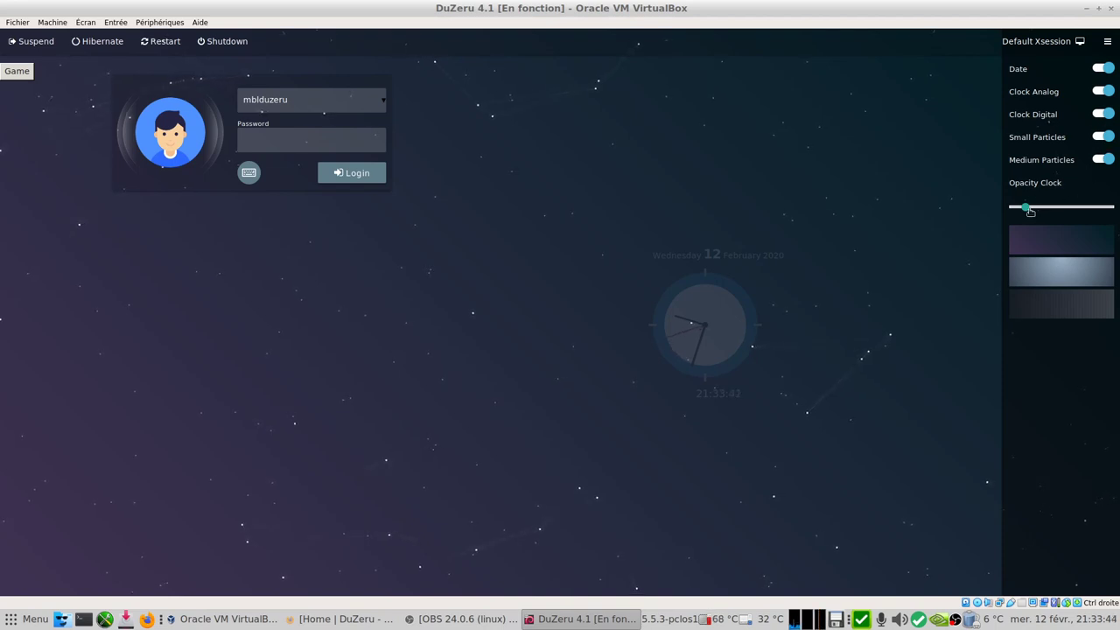
Increase the clock's opacity slightly and preview the other login backgrounds before restoring the purple-green one
mouse_move(1030, 210)
left_mouse_down()
mouse_move(1111, 215)
mouse_move(1036, 211)
left_mouse_up()
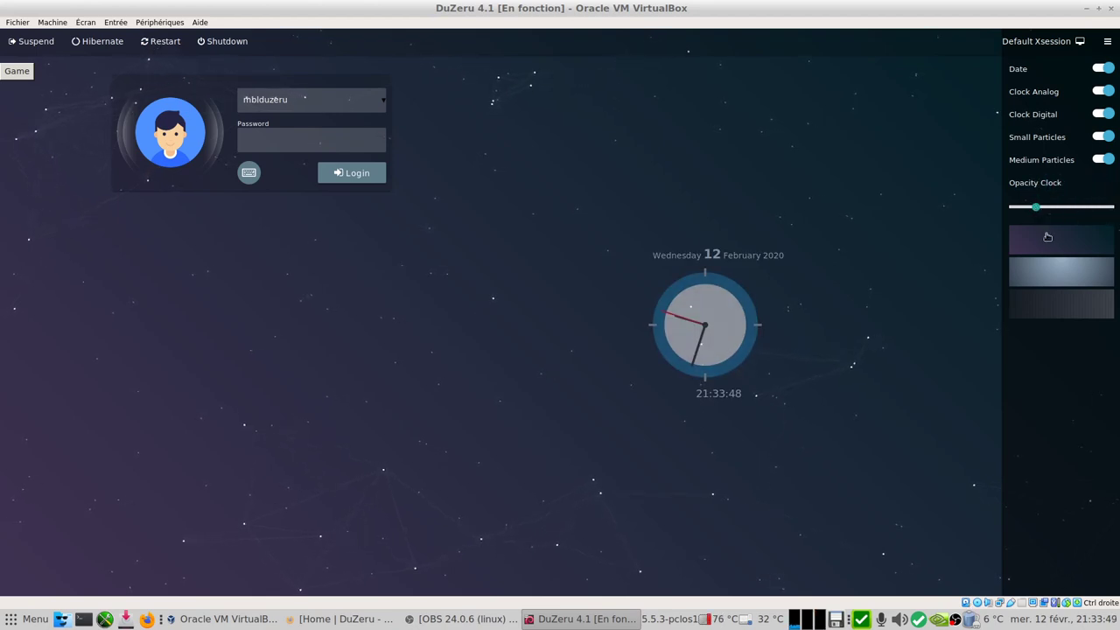
left_click(1045, 276)
left_click(1046, 299)
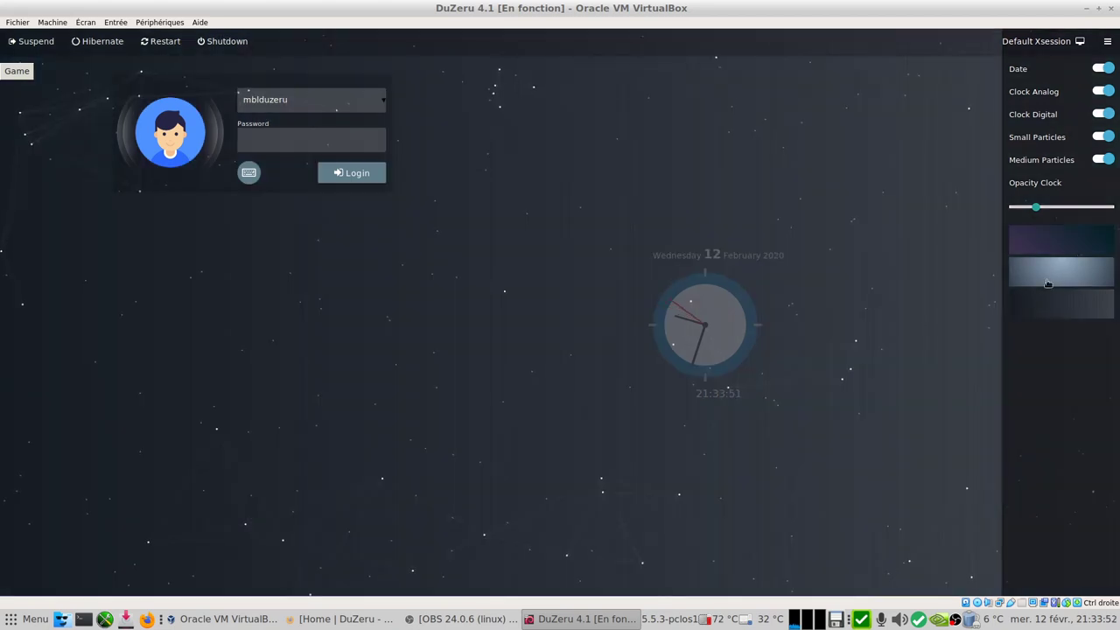
left_click(1047, 273)
left_click(1047, 250)
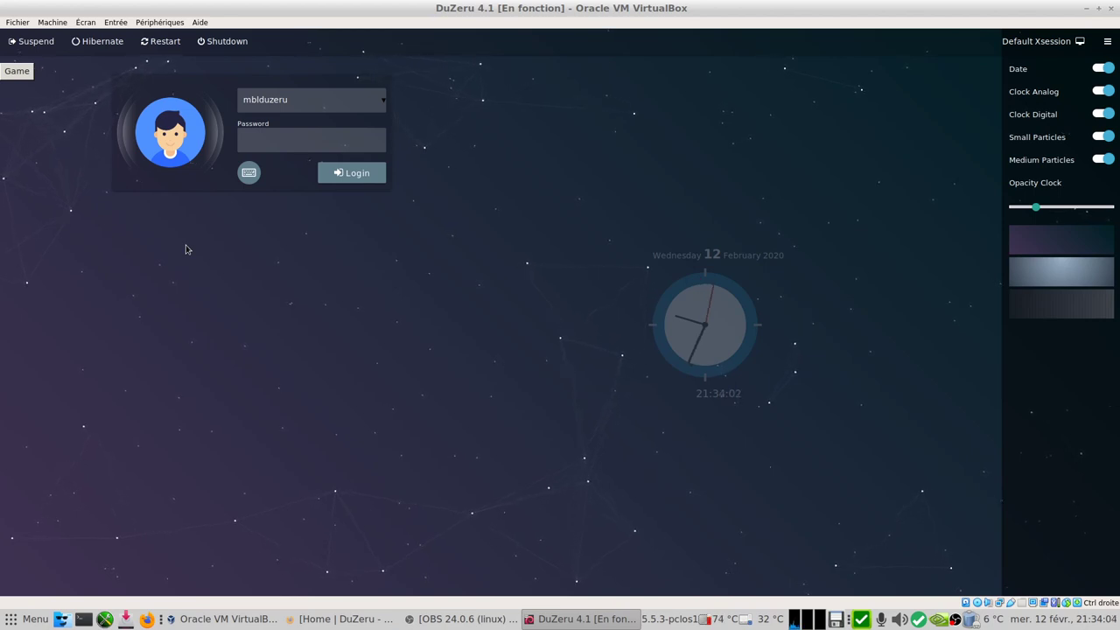
Start the login screen's built-in block game and lay the first blue piece flat beside the purple one
left_click(14, 70)
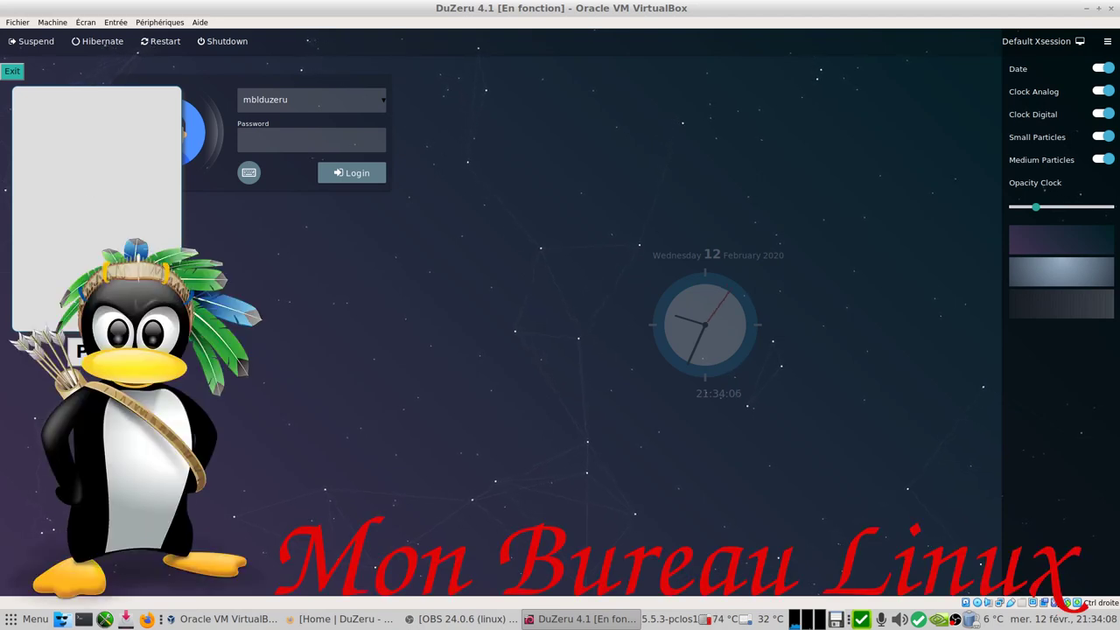
left_click(81, 350)
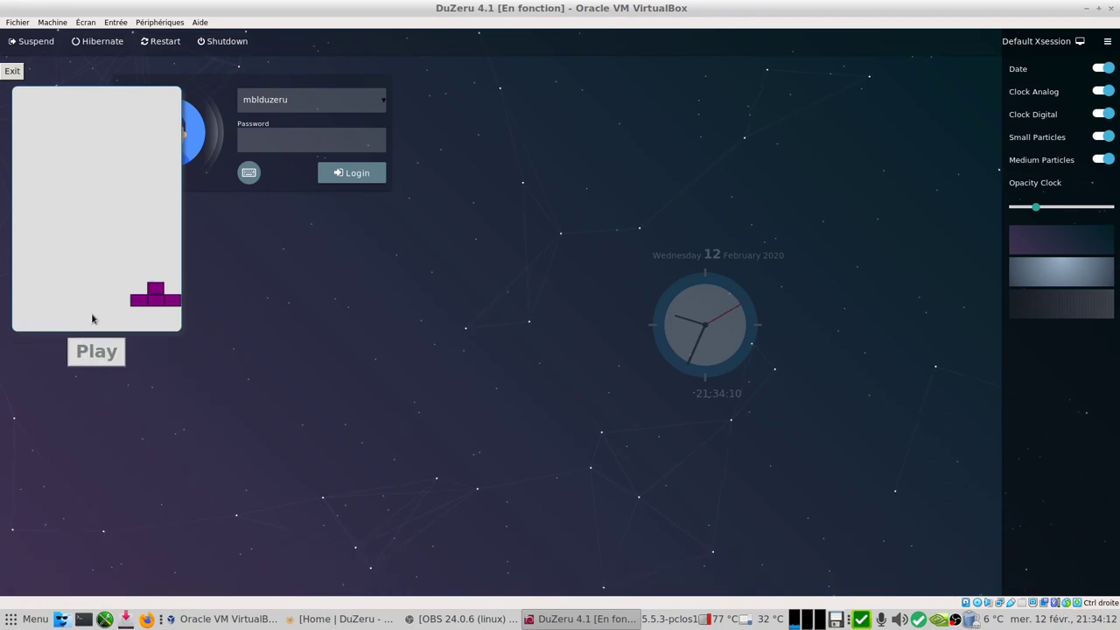
key("Up")
key("Up")
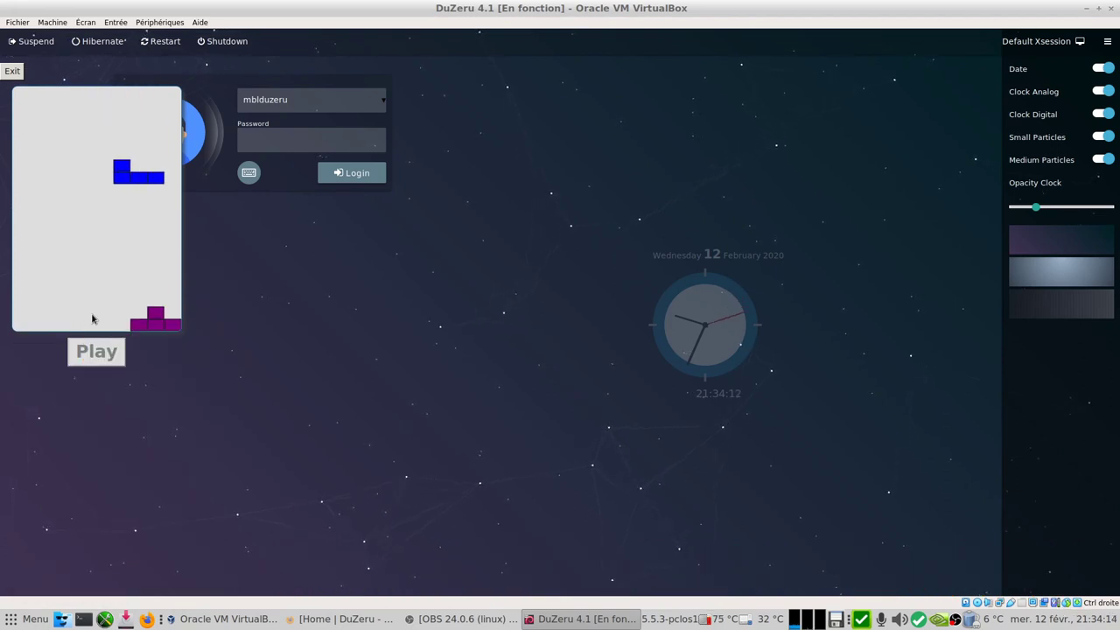
key("Left")
key("Left")
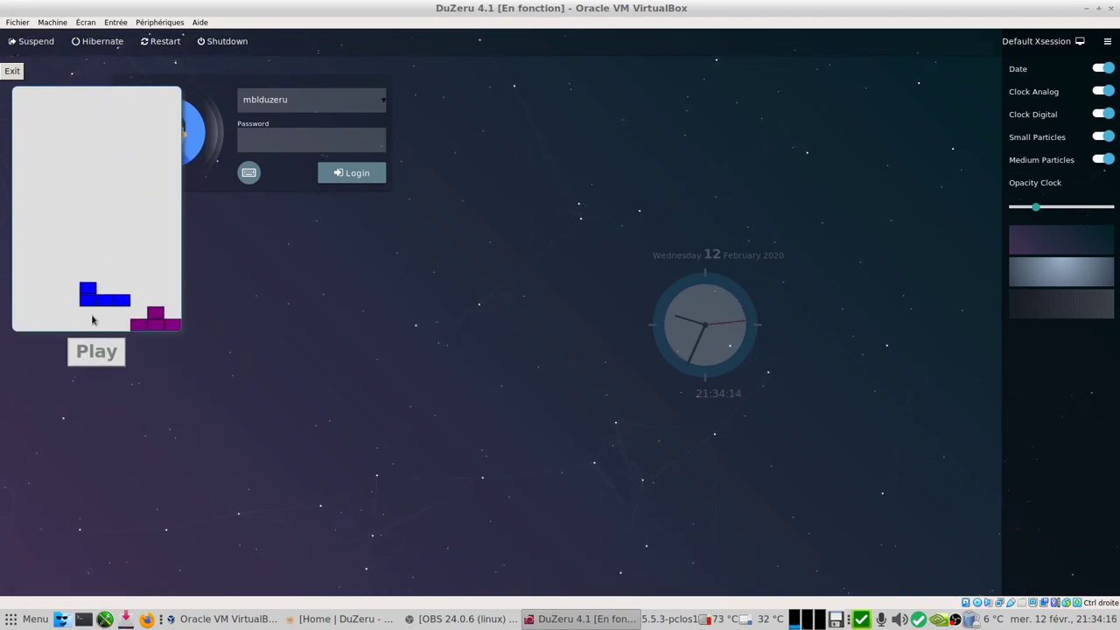
key("Left")
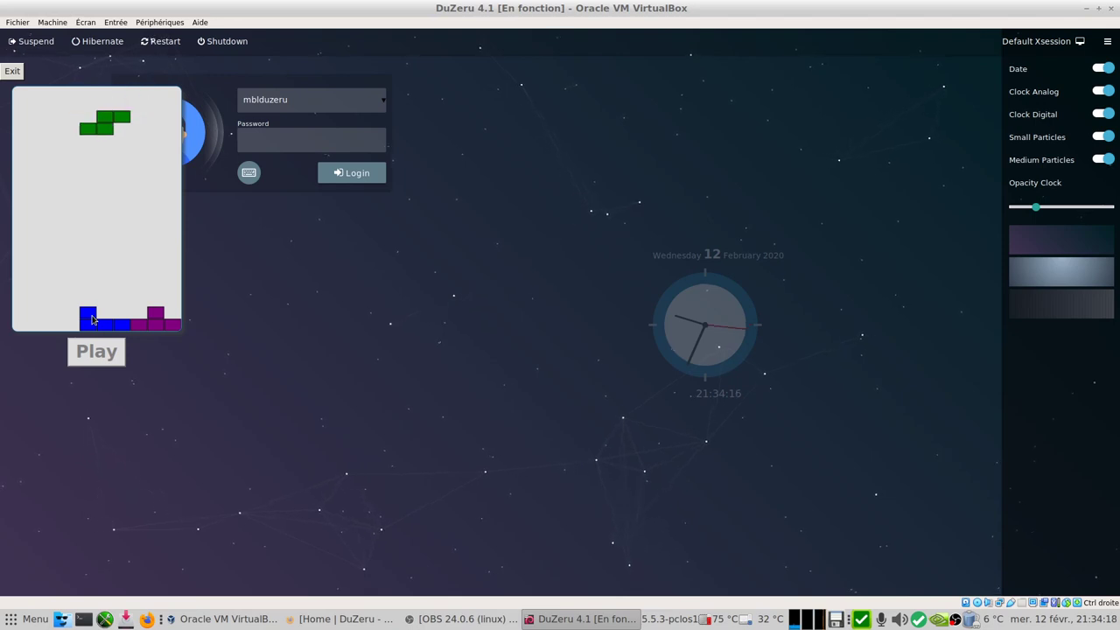
Place the green piece on top of the blue and purple pieces in the game
key("Right")
key("Right")
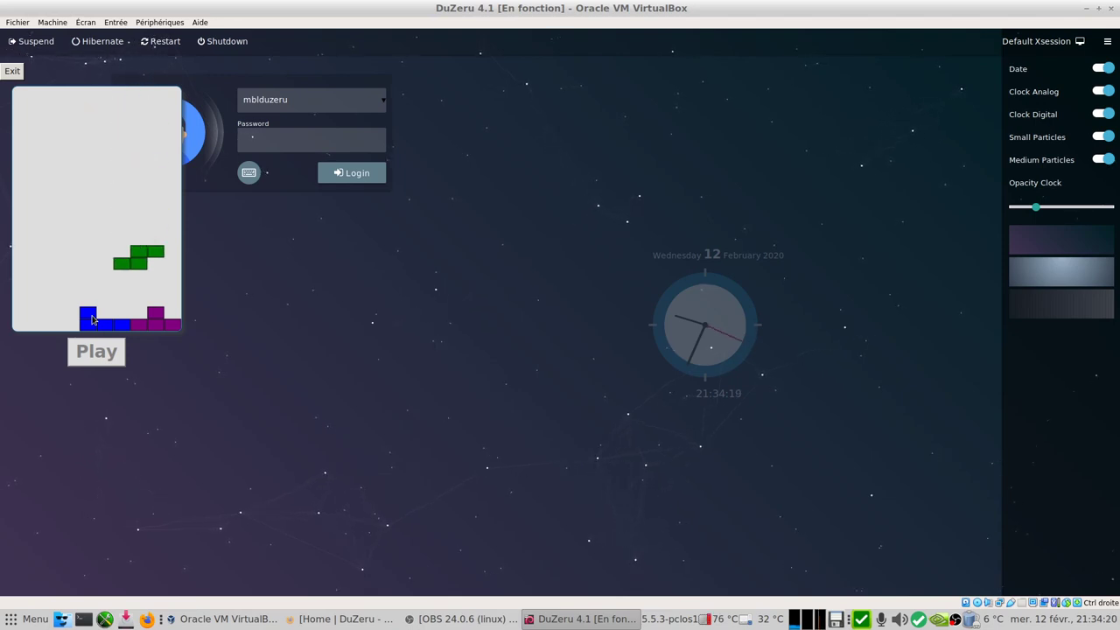
key("Left")
key("Left")
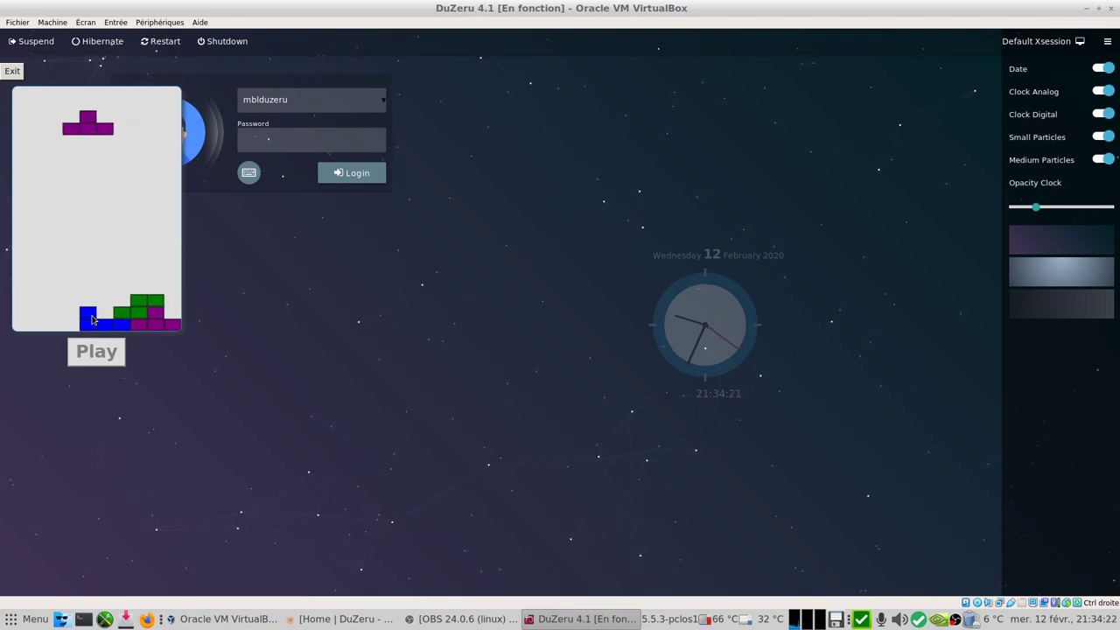
Drop the second purple piece flat against the board's left wall and stack the yellow square on the green piece
key("Left")
key("Left")
key("Left")
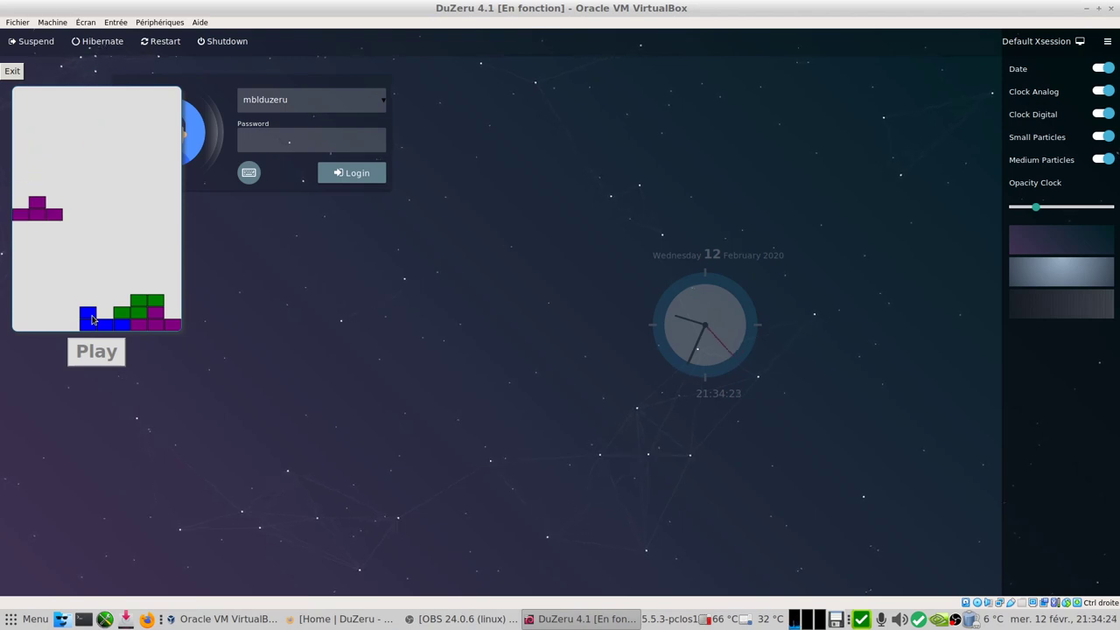
key("Down")
key("Down")
key("Down")
key("Down")
key("Down")
key("Down")
key("Right")
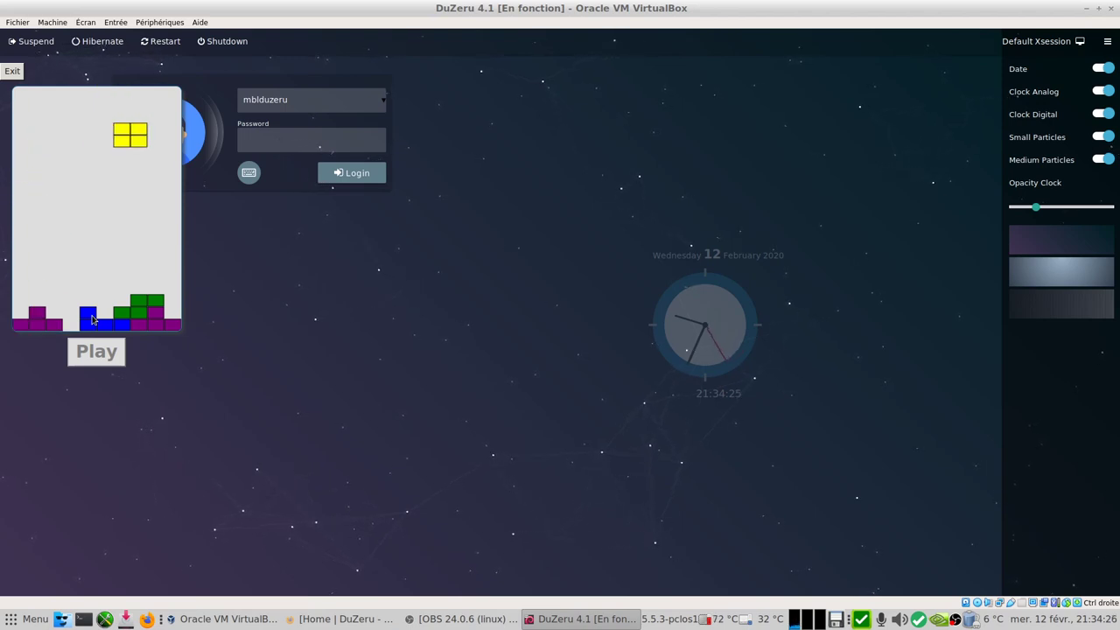
key("Right")
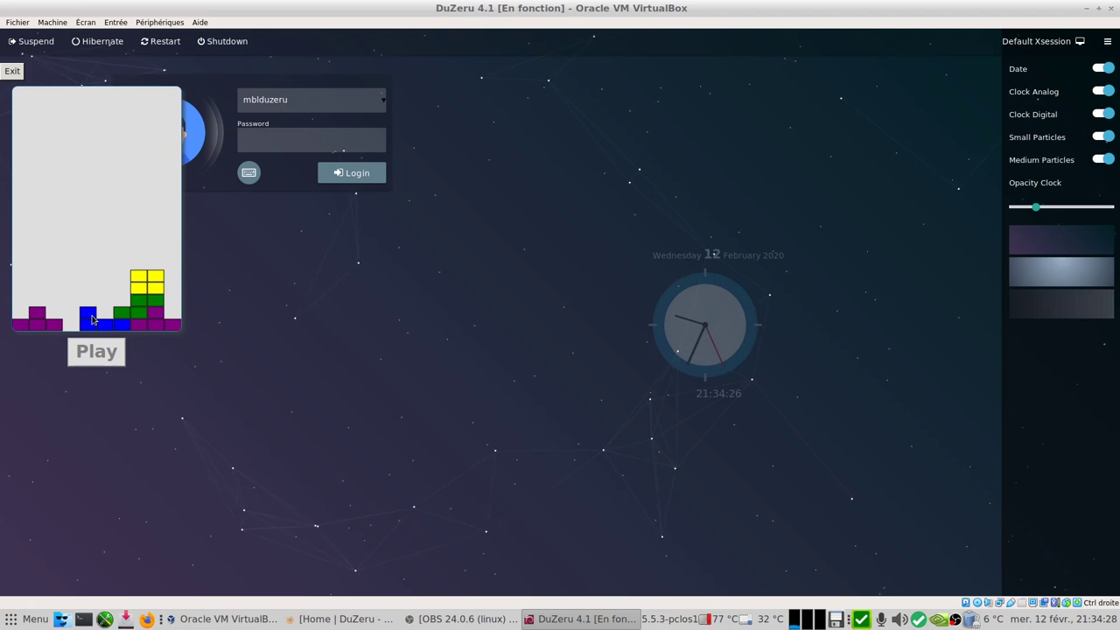
Rotate the red piece upright and drop it against the board's left wall, onto the purple piece
key("Left")
key("Up")
key("Left")
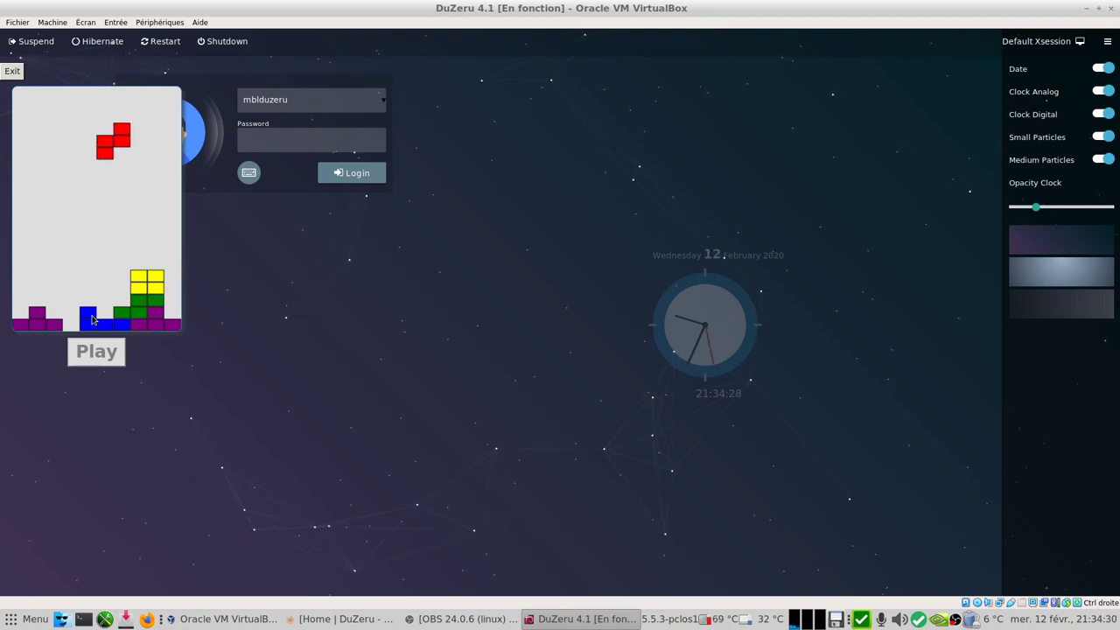
key("Left")
key("Left")
key("Left")
key("Left")
key("Left")
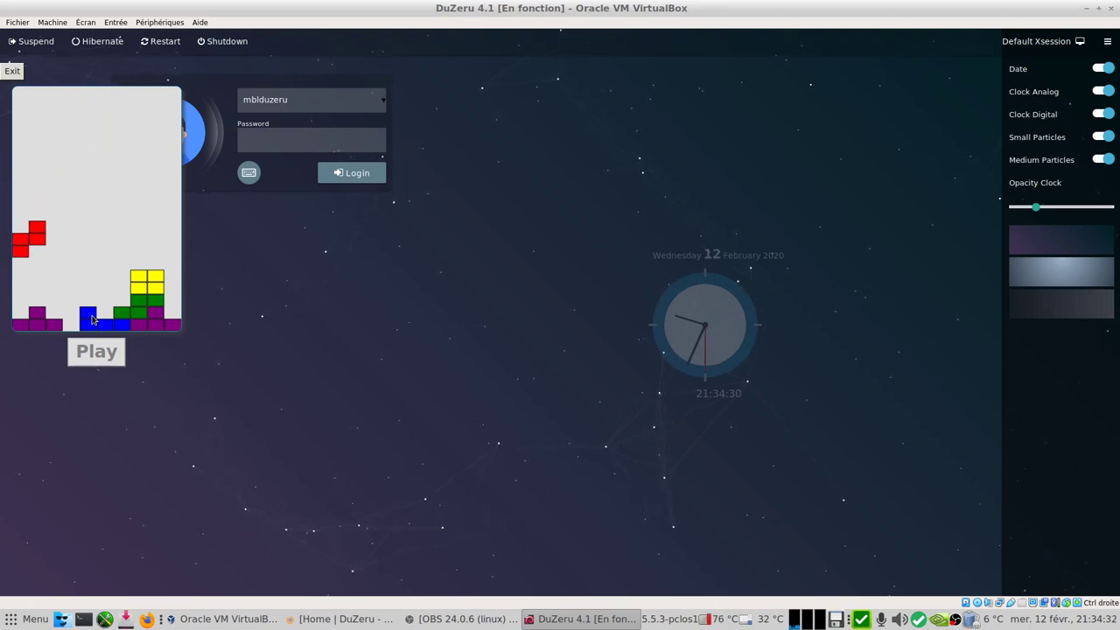
key("Down")
key("Down")
key("Down")
key("Down")
key("Down")
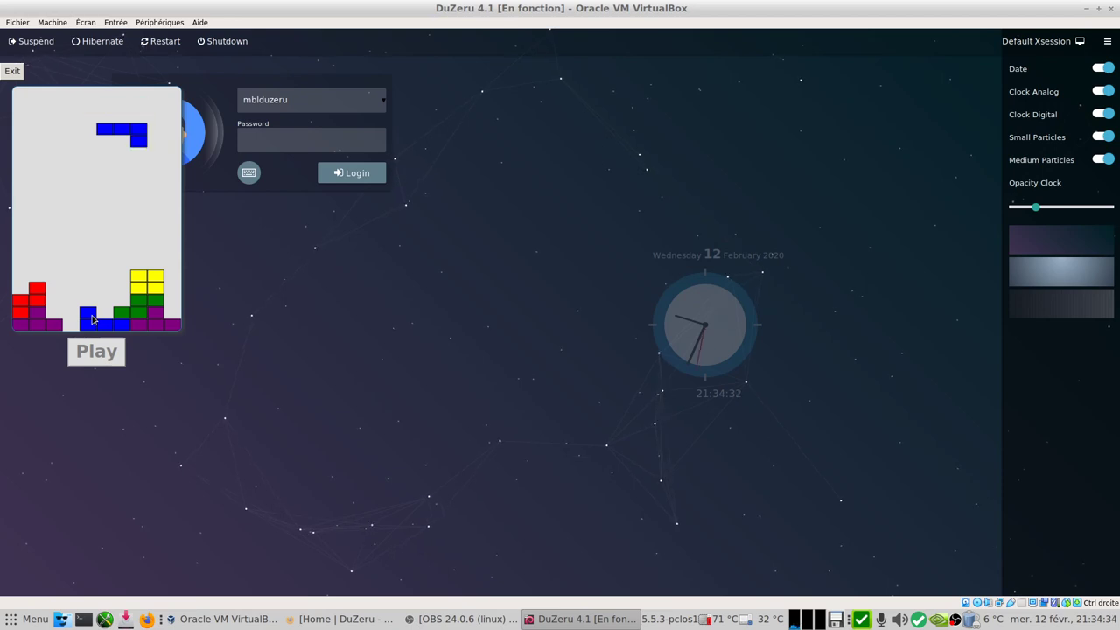
Rotate and drop the second blue piece into the gap in the bottom row, and exit the game
key("Right")
key("Up")
key("Up")
key("Up")
key("Left")
key("Left")
key("Left")
key("Left")
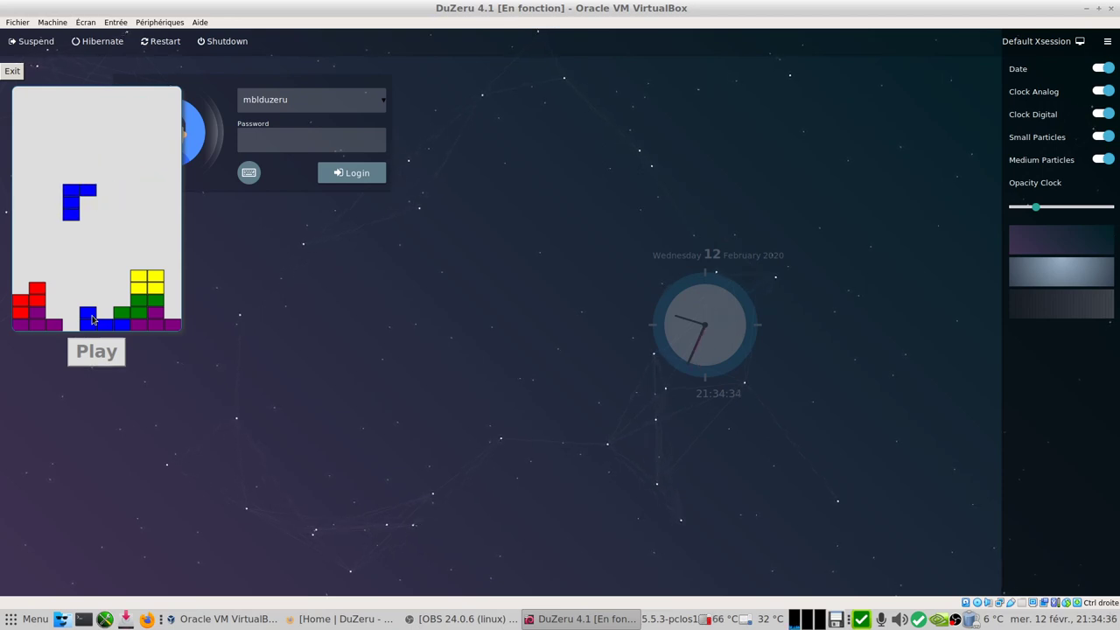
key("Down")
key("Down")
key("Down")
key("Down")
key("Down")
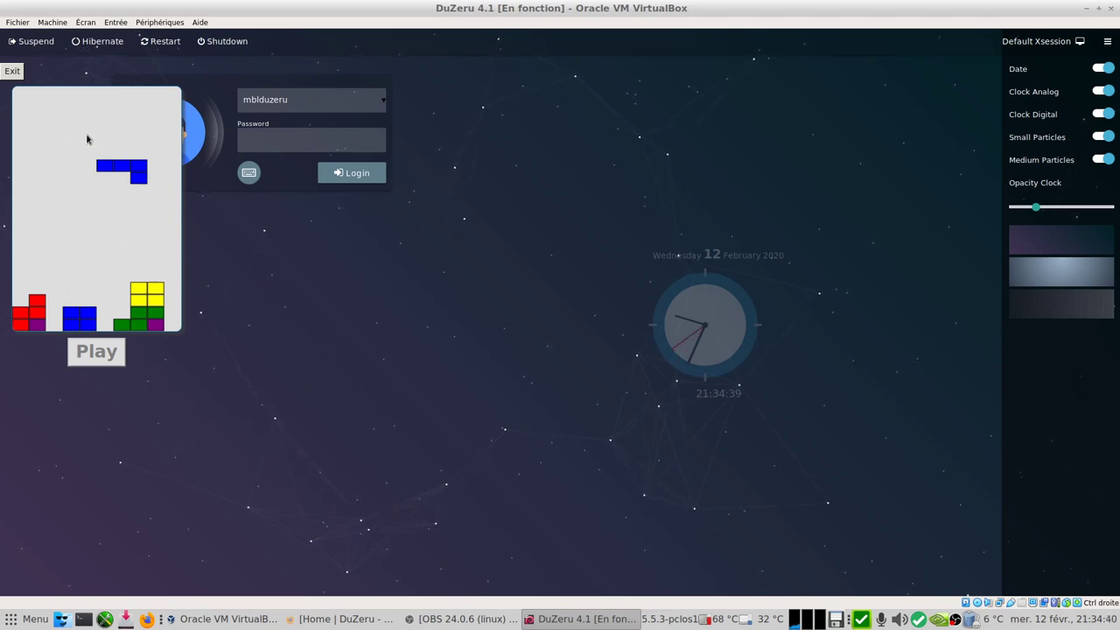
left_click(10, 72)
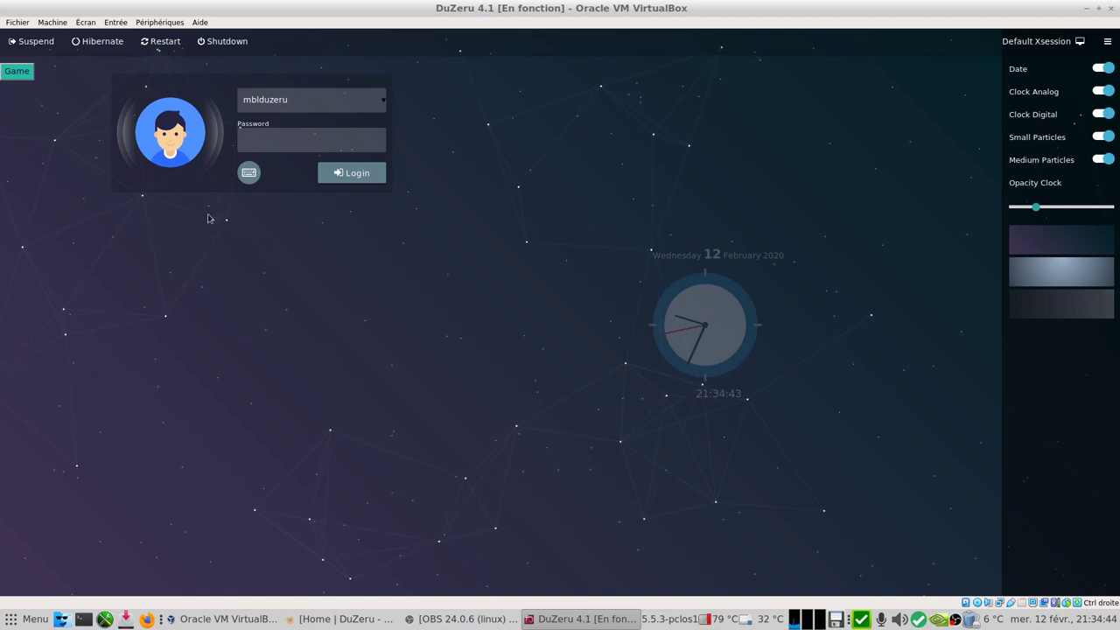
Enter the account password and log in to the DuZeru desktop
left_click(268, 140)
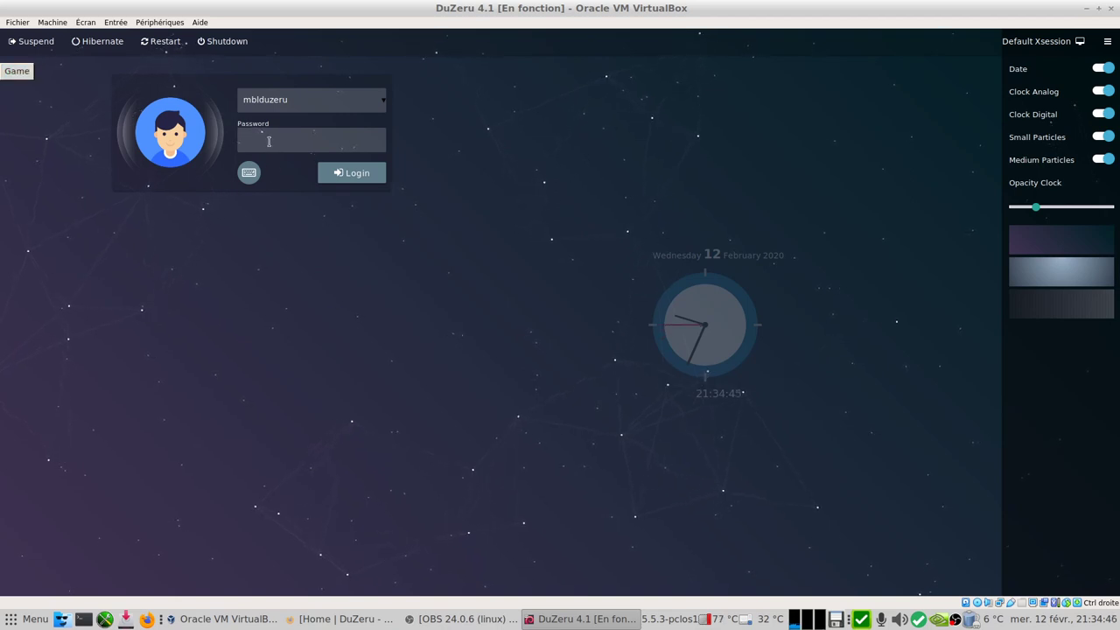
type("••••")
key("Return")
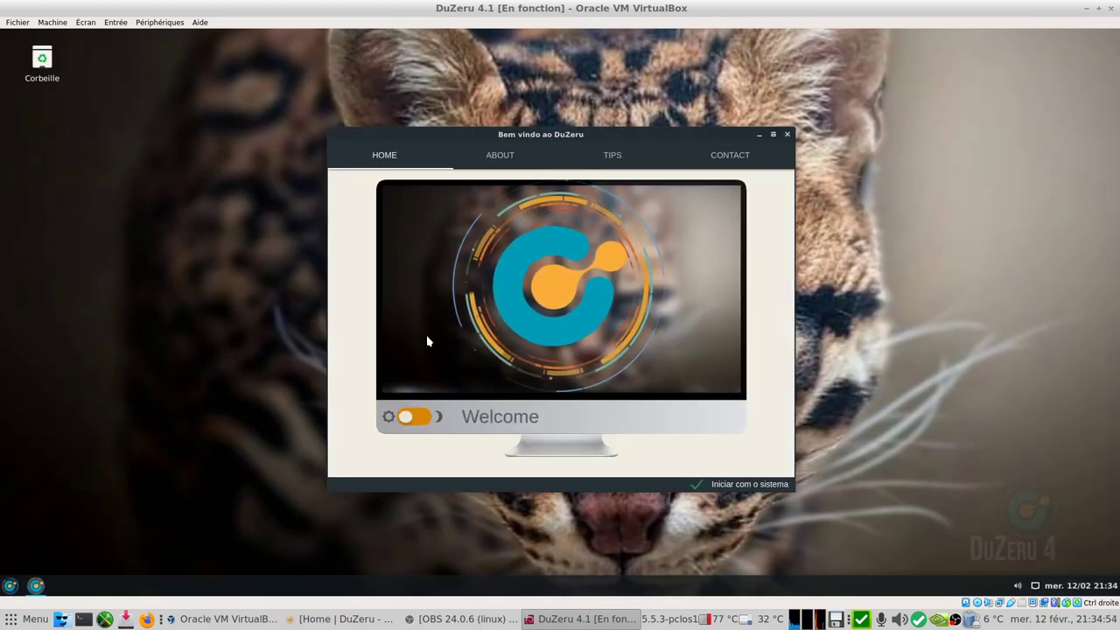
Toggle the welcome window's dark mode on and off, and view its About page maximized
left_click(414, 417)
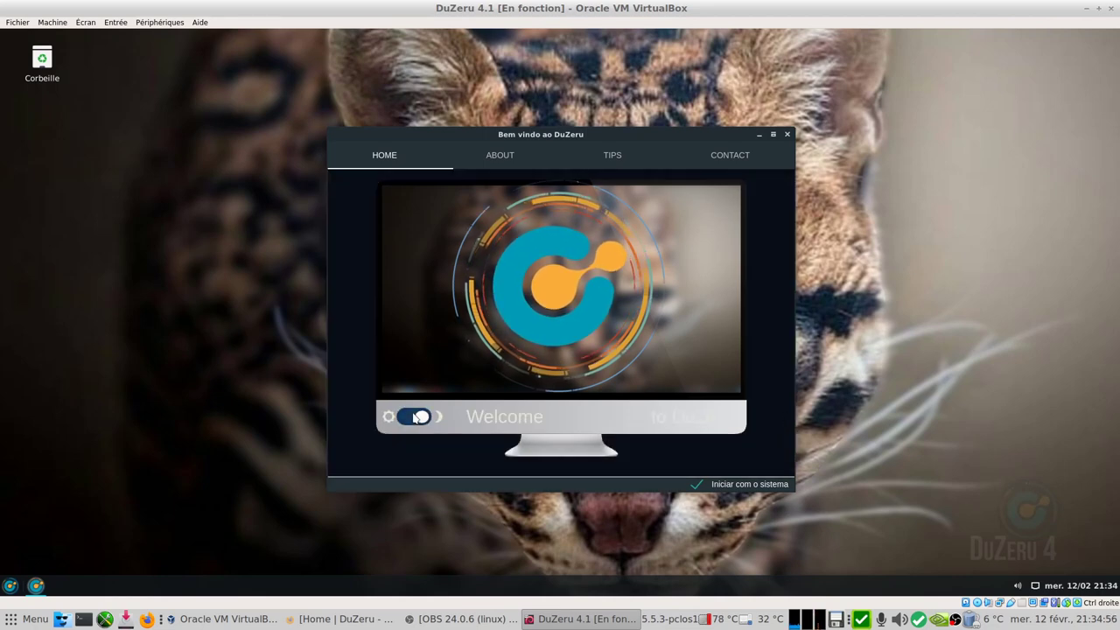
left_click(415, 417)
left_click(501, 160)
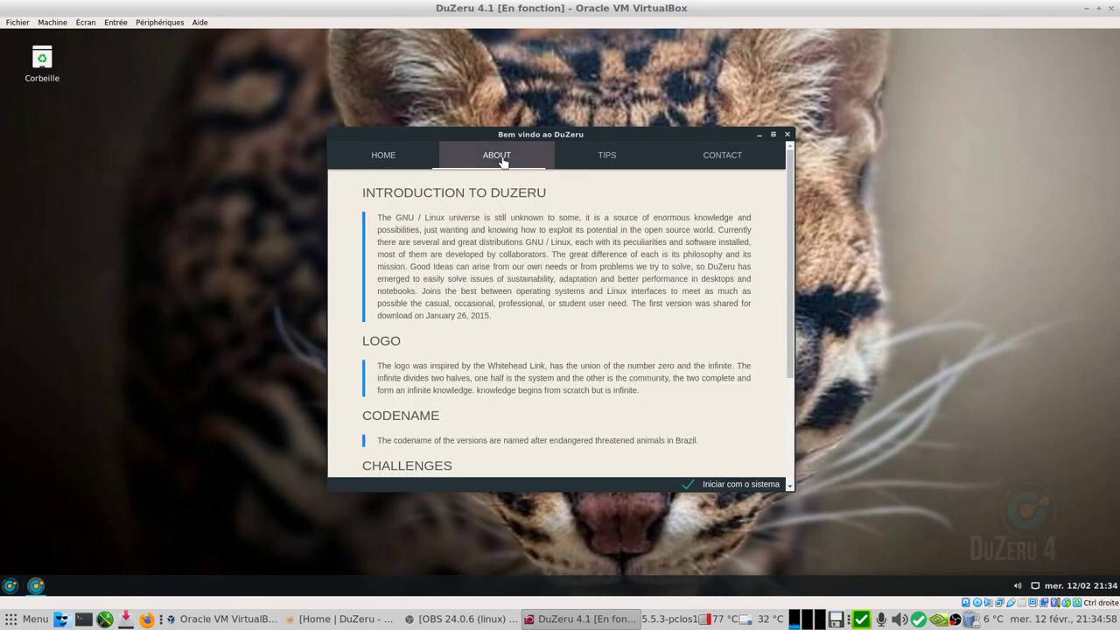
left_click(773, 134)
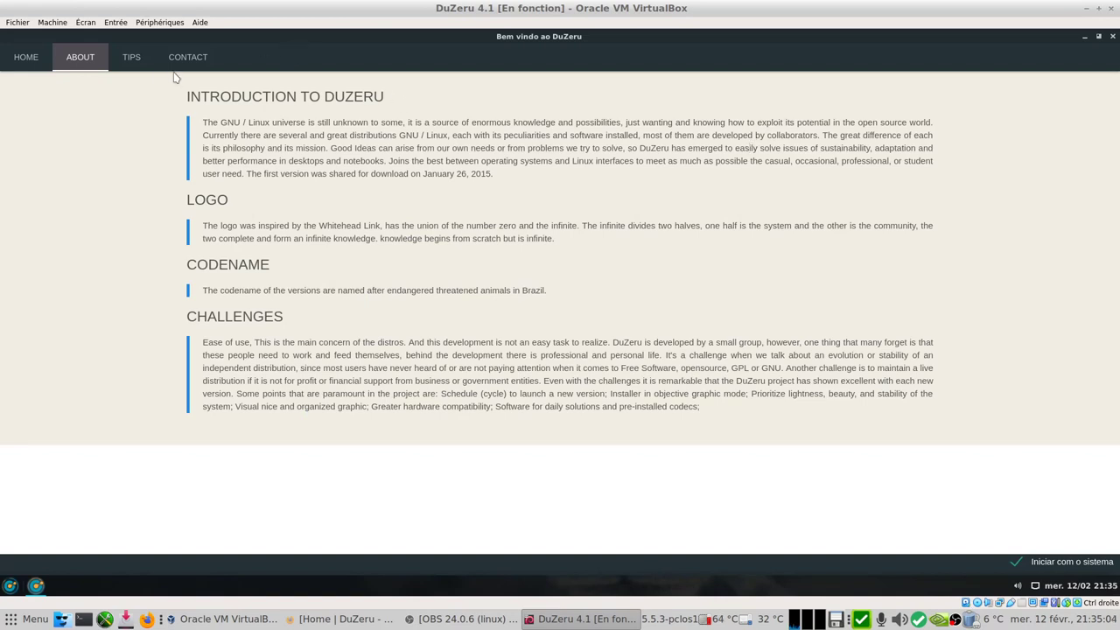
View the Tips and Contact pages and close the welcome window
left_click(132, 60)
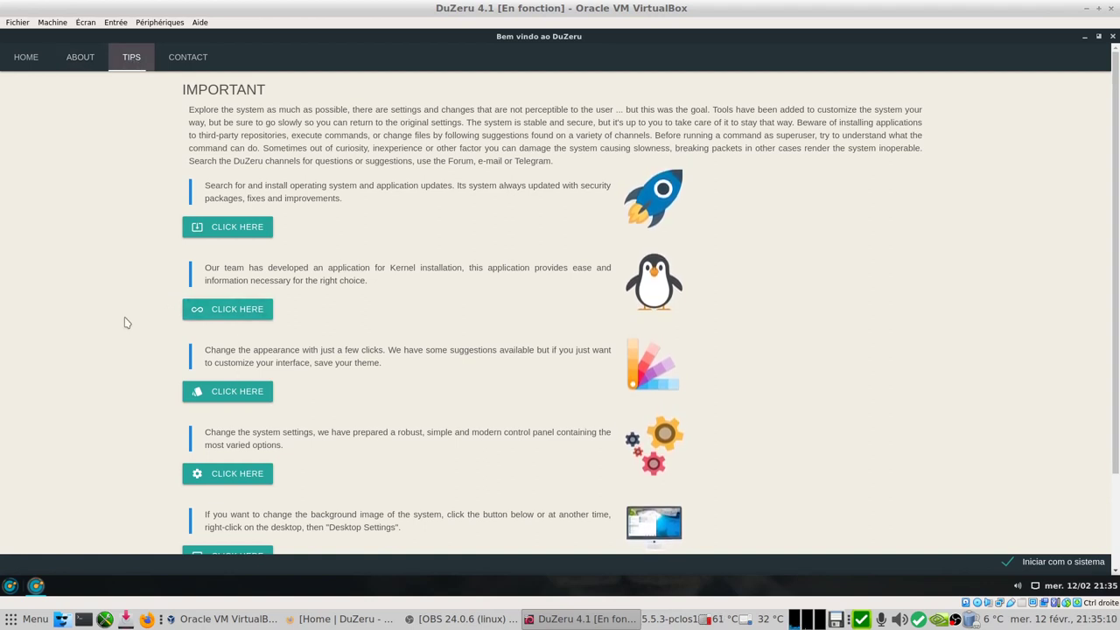
left_click(175, 58)
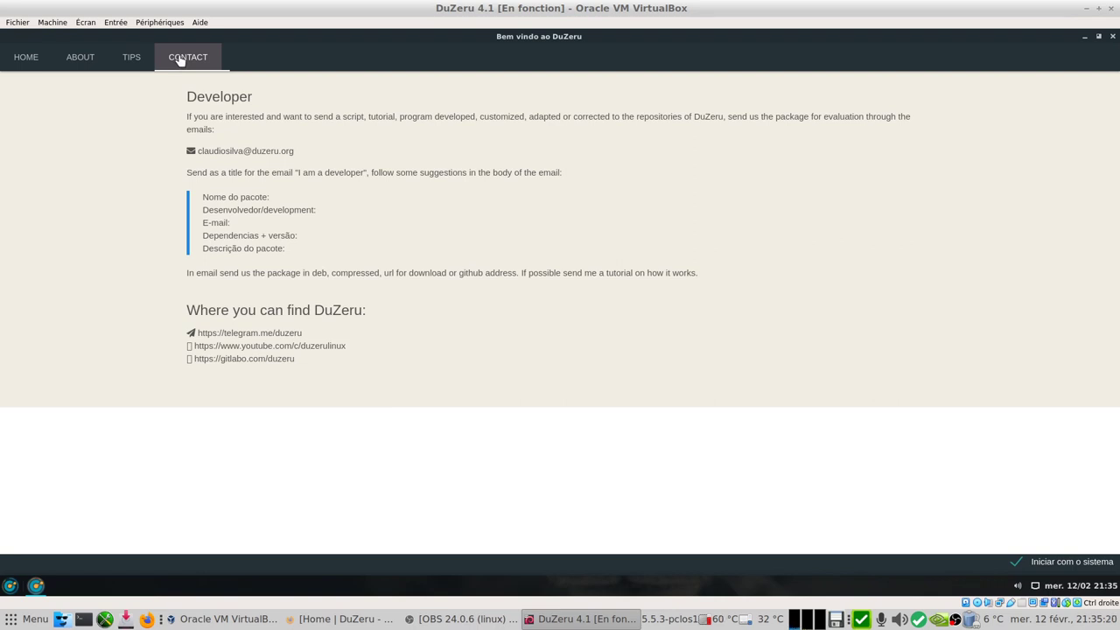
left_click(1112, 37)
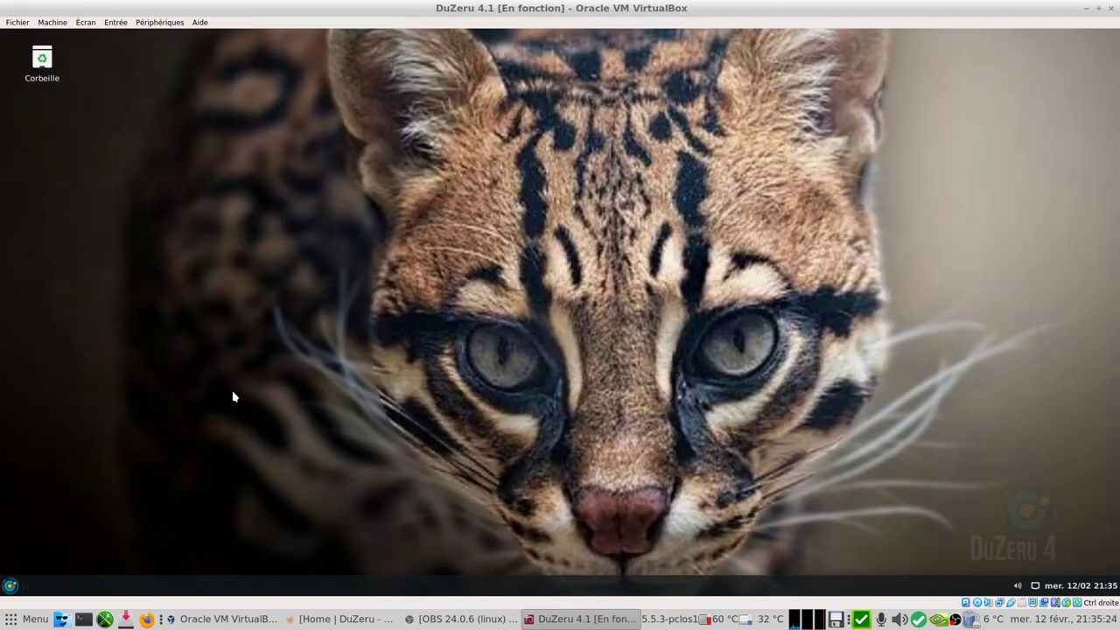
Browse the application menu's categories one by one, from the last category up to the complete list, to see the installed programs
left_click(10, 586)
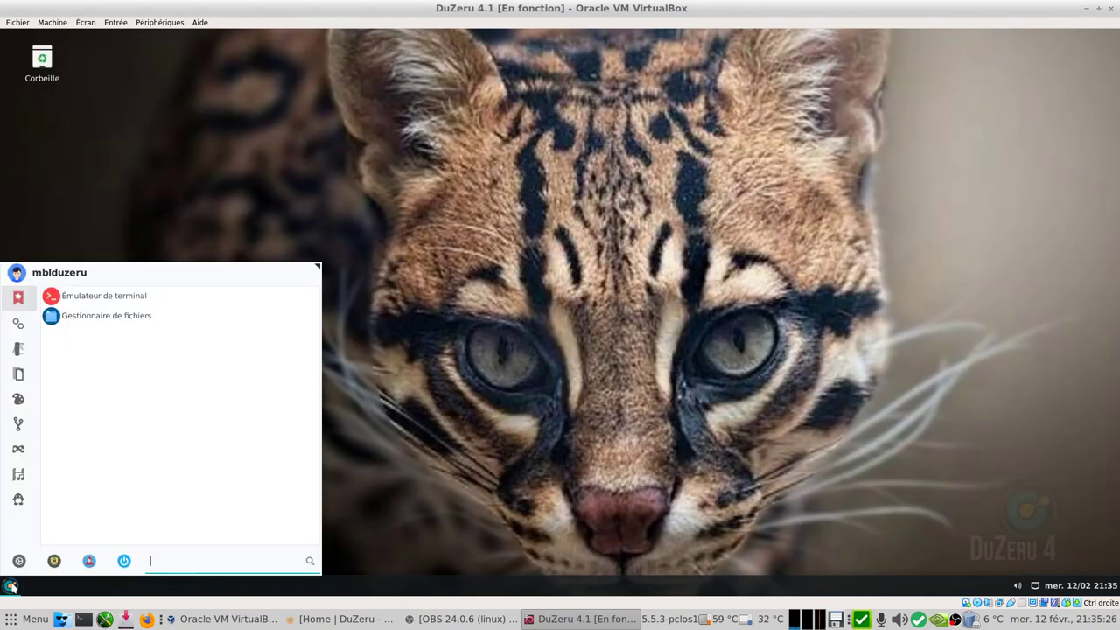
left_click(18, 500)
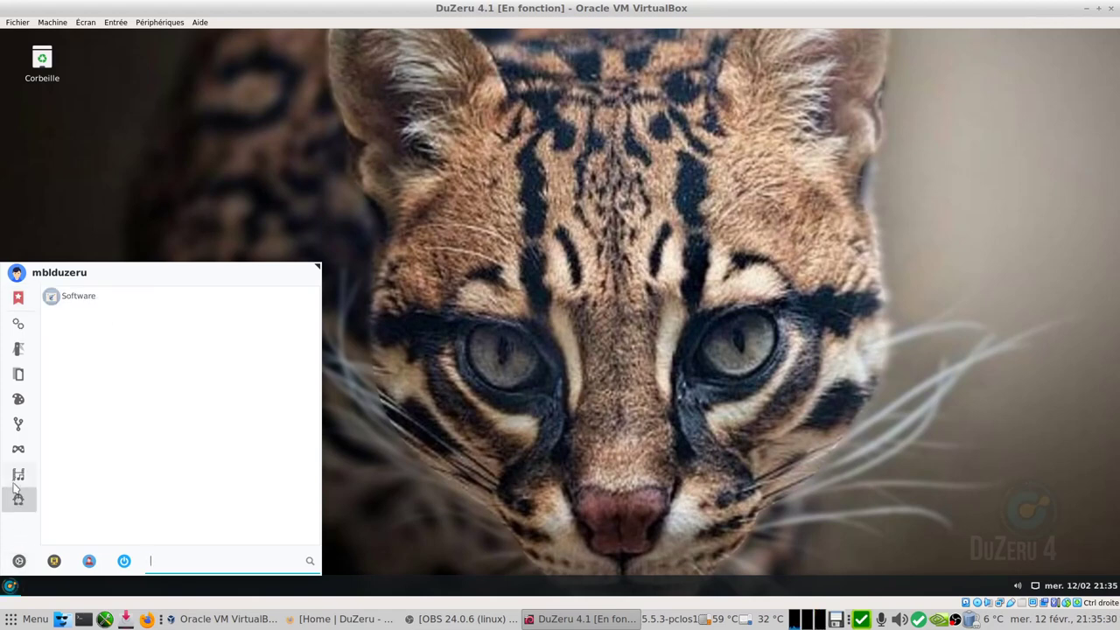
left_click(15, 479)
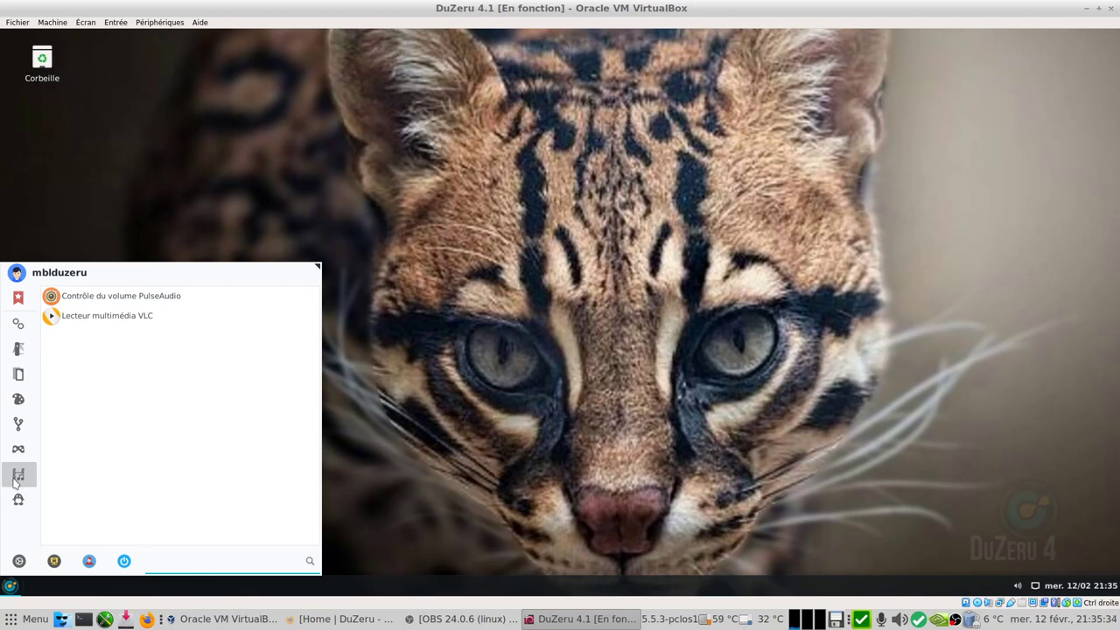
left_click(17, 451)
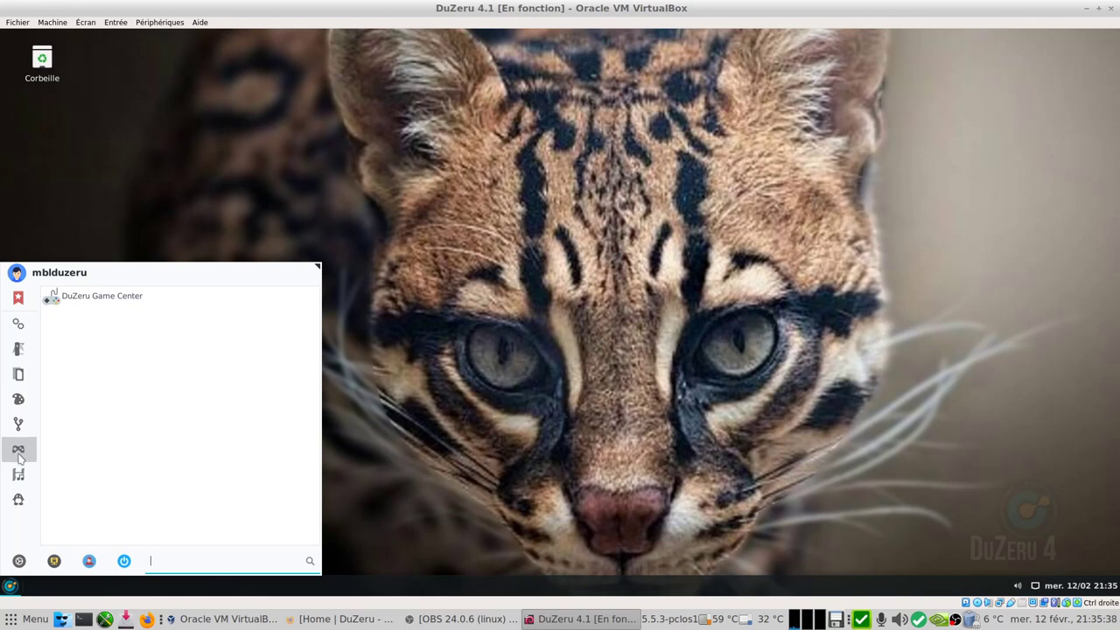
left_click(16, 428)
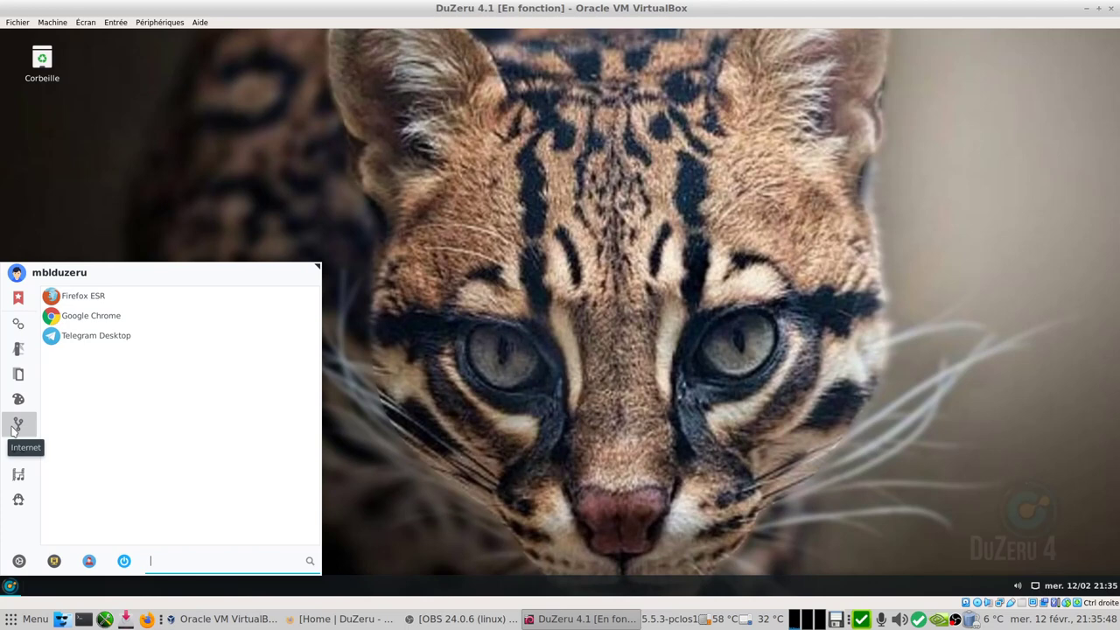
left_click(18, 401)
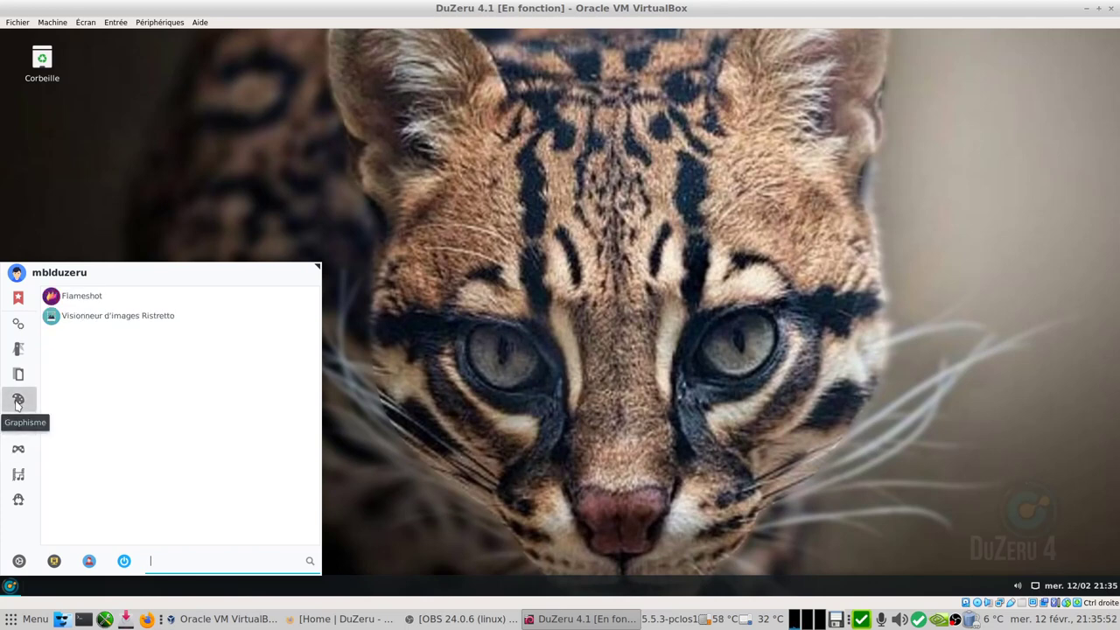
left_click(18, 376)
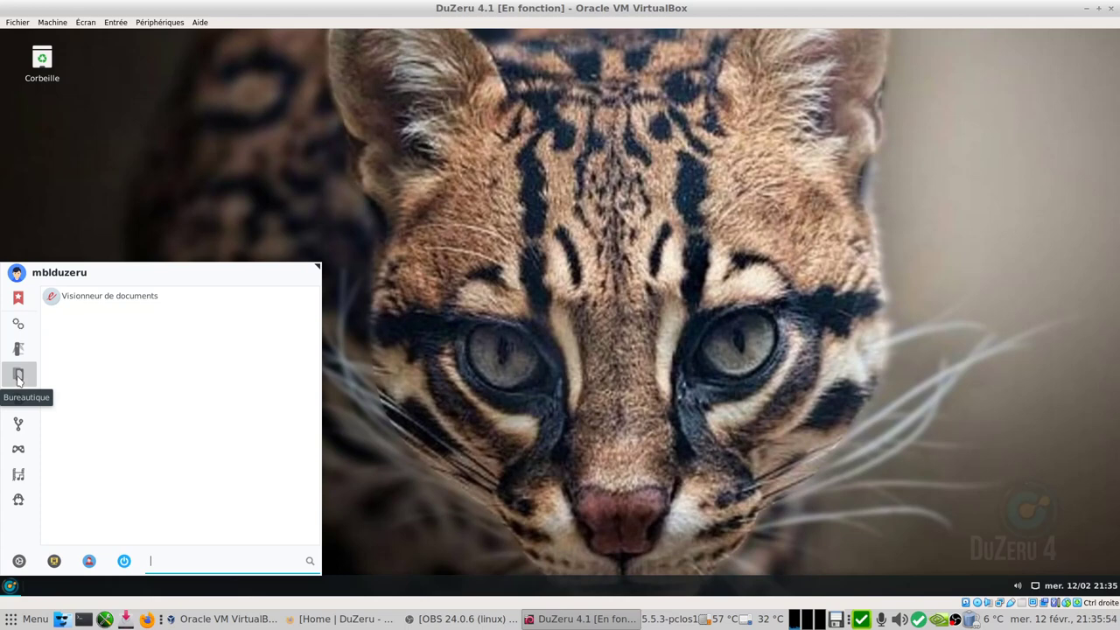
left_click(18, 351)
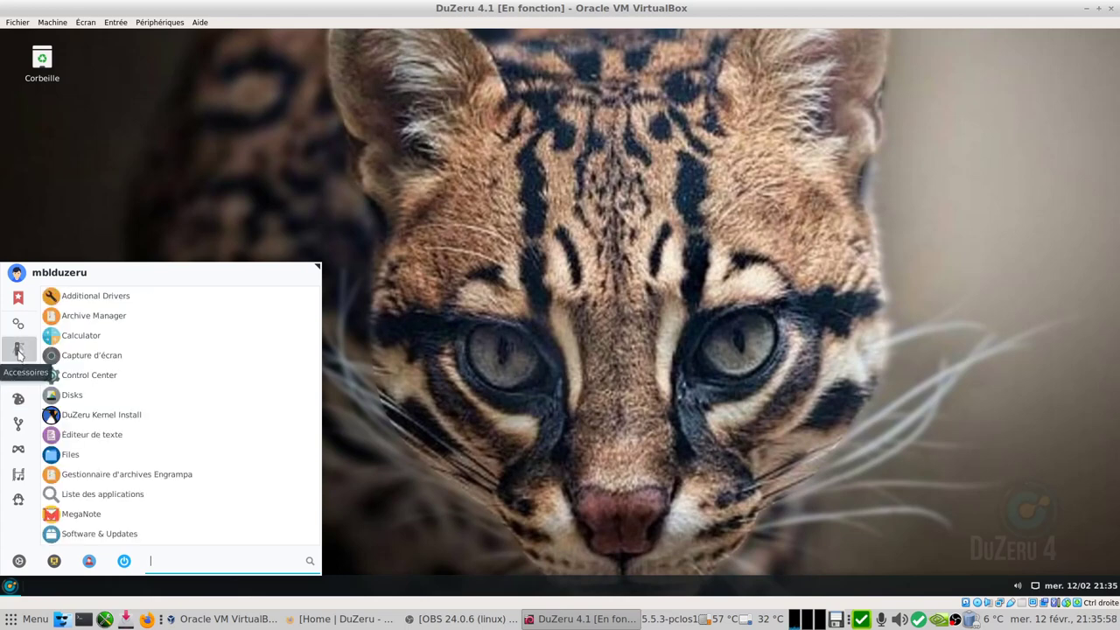
left_click(18, 325)
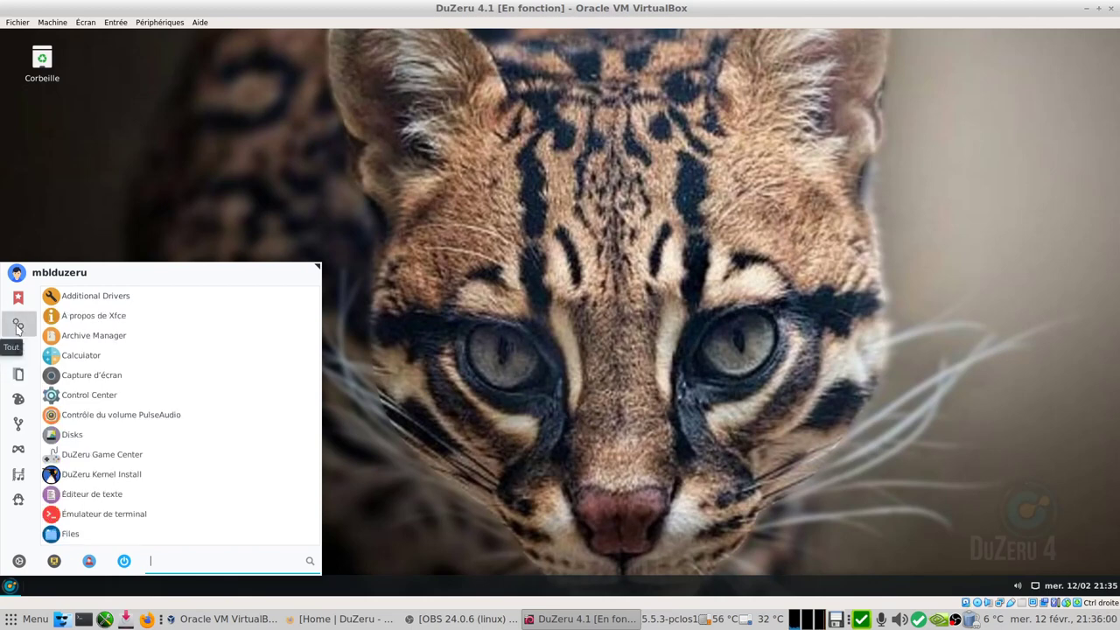
Launch the terminal emulator from the application menu's favourites
left_click(19, 299)
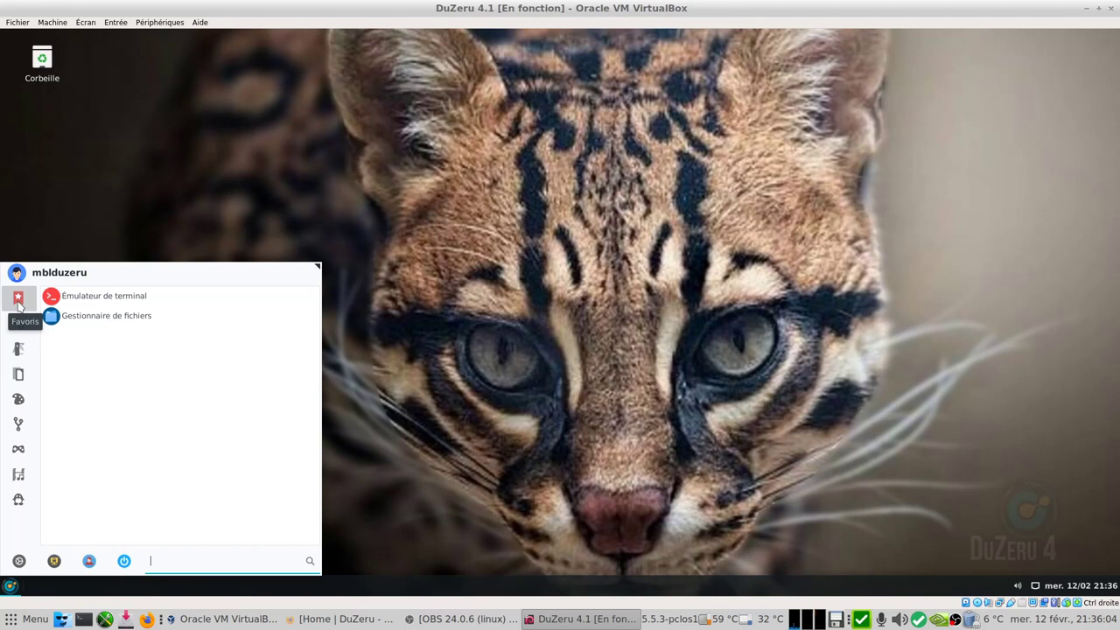
left_click(88, 297)
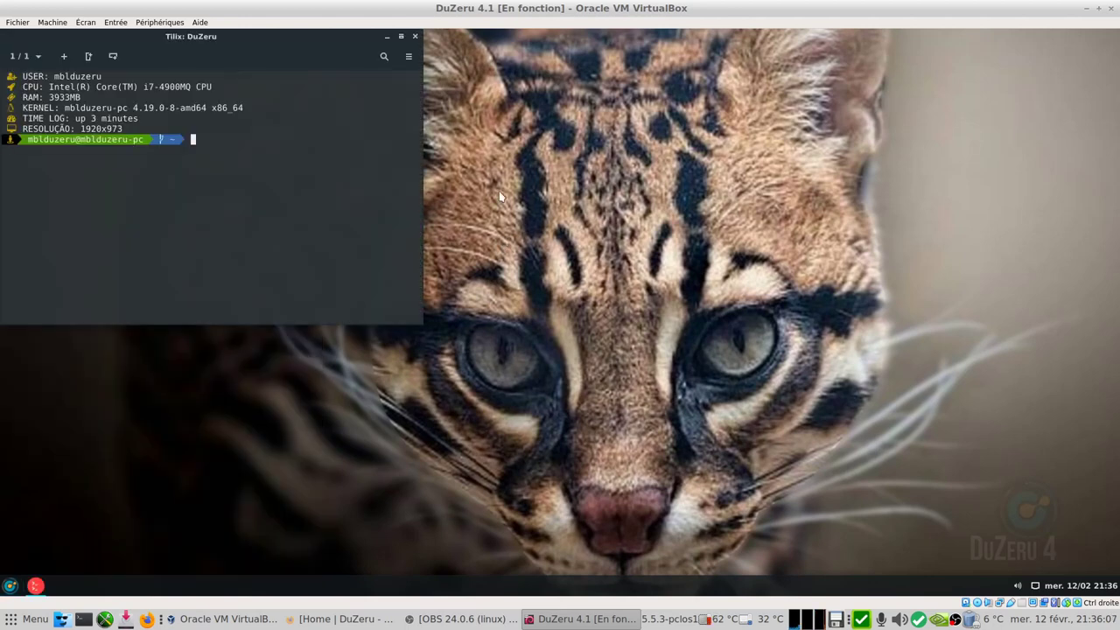
Maximize the terminal window, run neofetch to view the system information, and highlight the shell version in its output
left_click(402, 37)
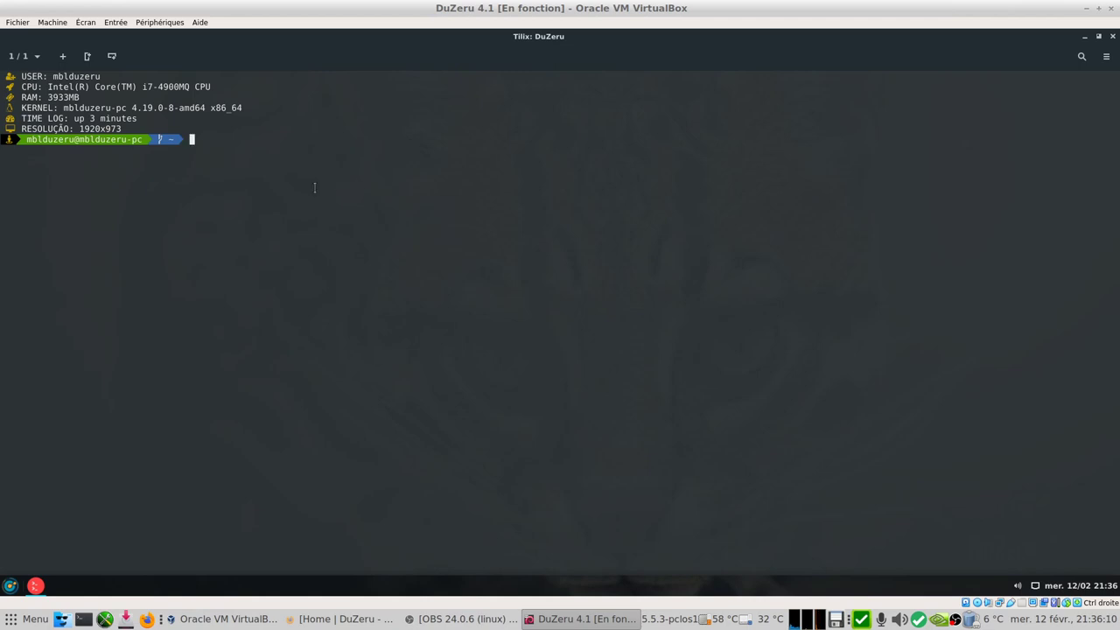
type("neofetch")
key("Return")
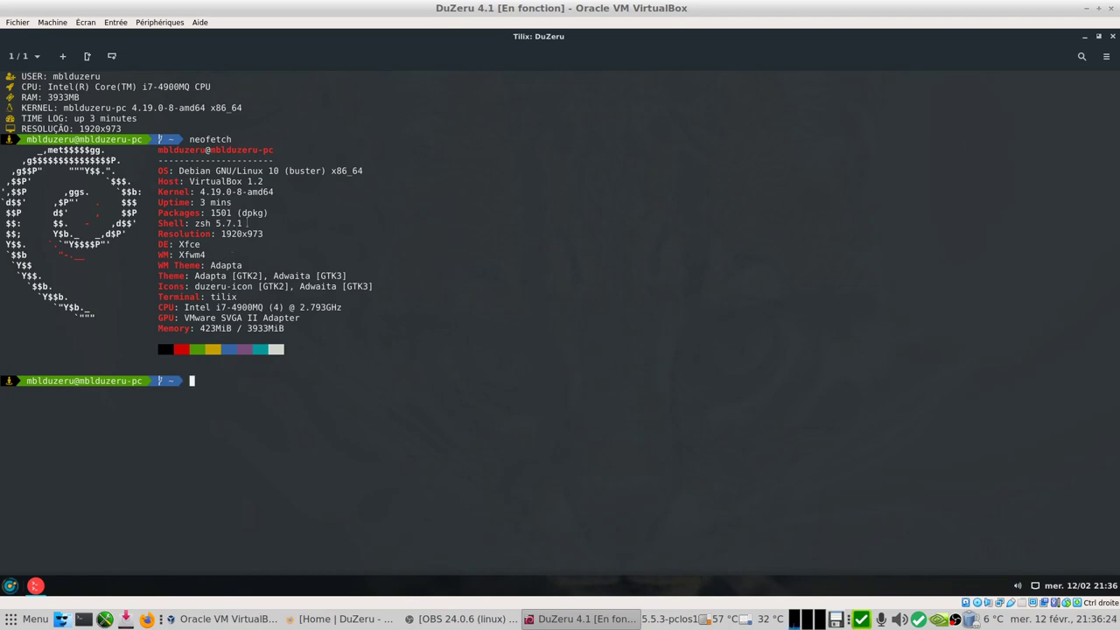
left_click_drag(248, 223, 194, 224)
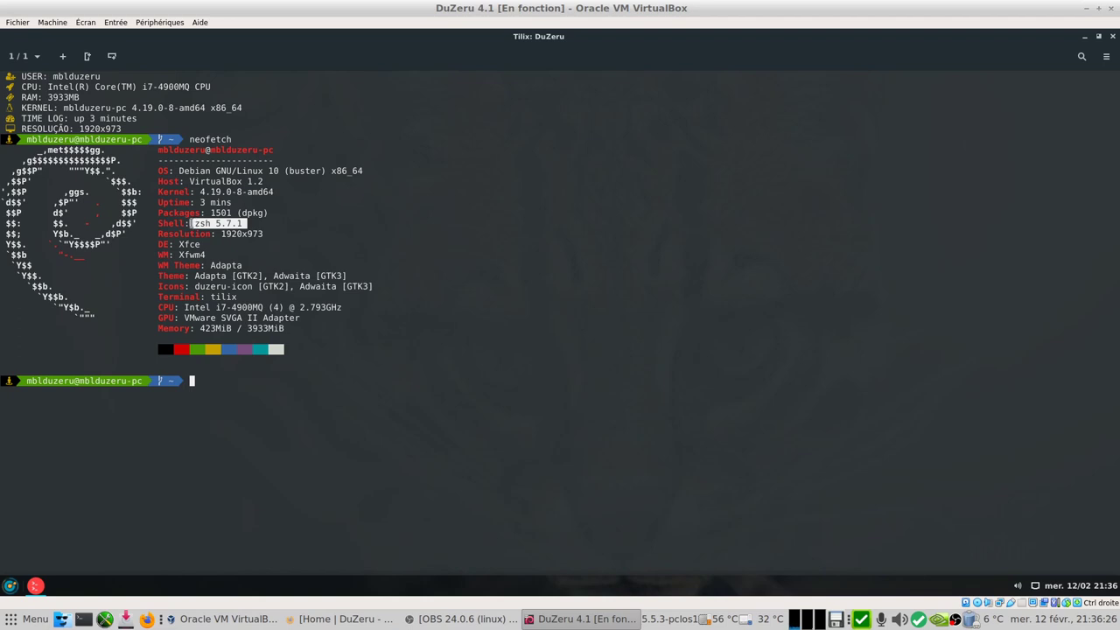
left_click(324, 446)
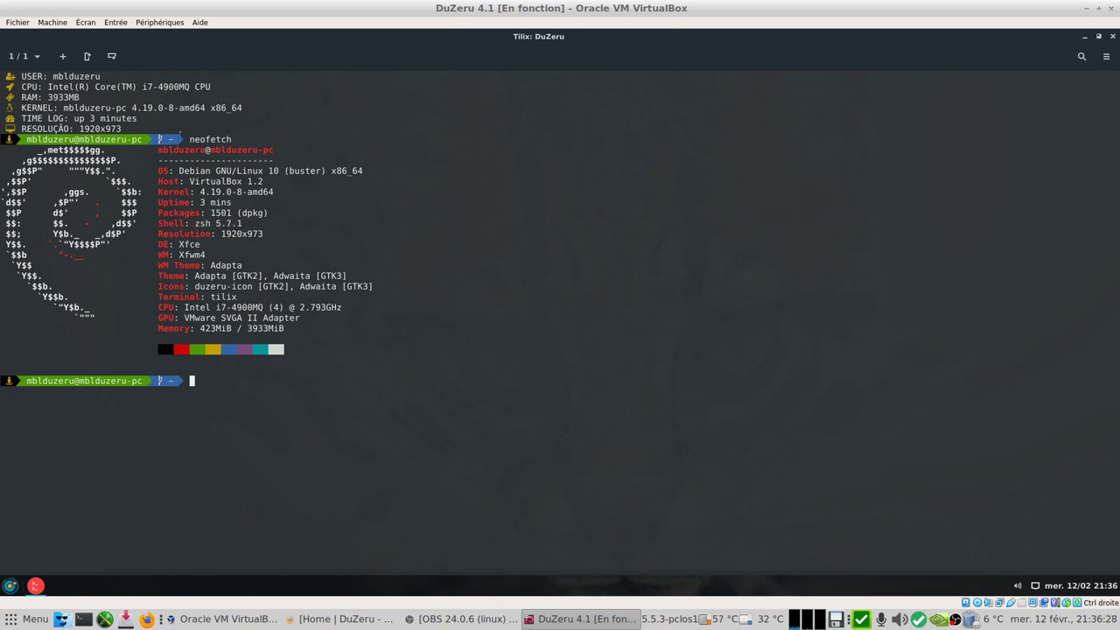
Demonstrate splitting the terminal to the right and downward, exiting both added sessions and closing the terminal
left_click(87, 56)
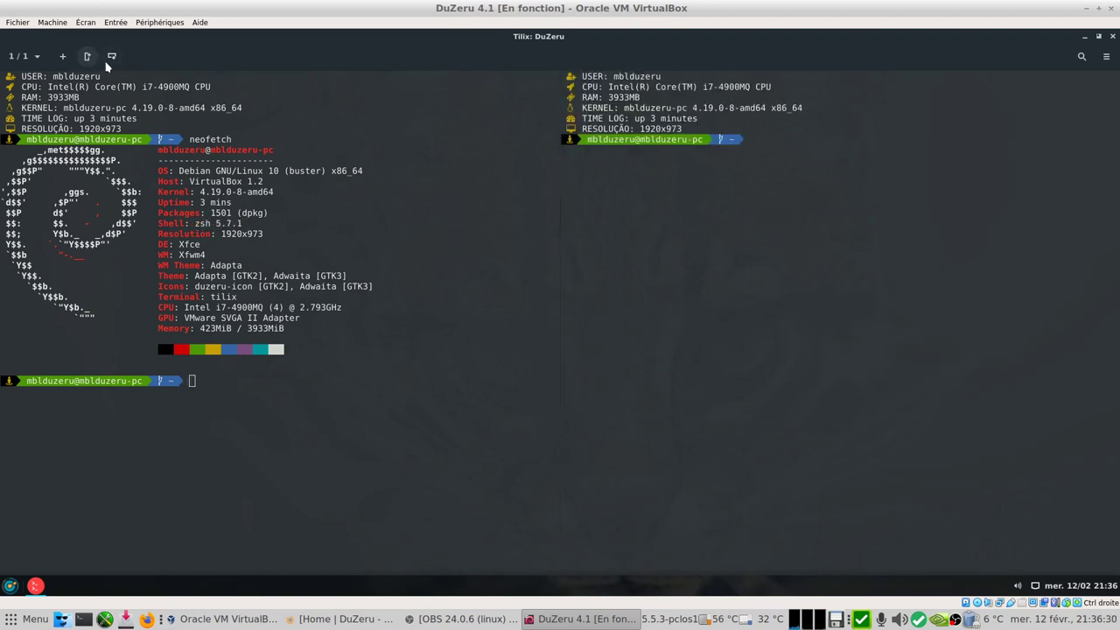
left_click(112, 57)
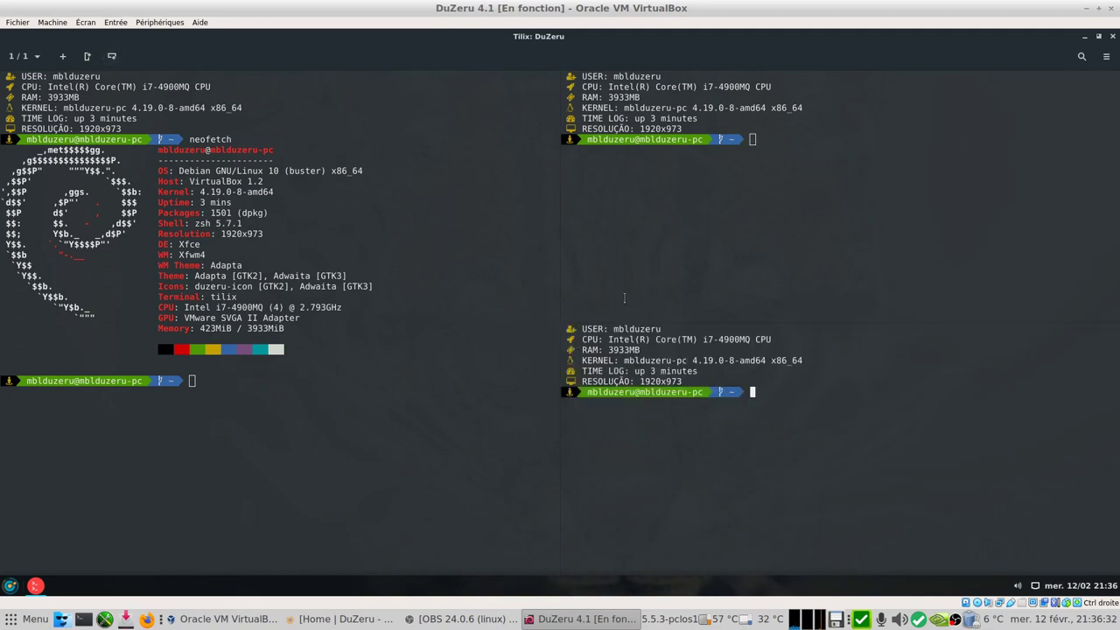
type("exit")
key("Return")
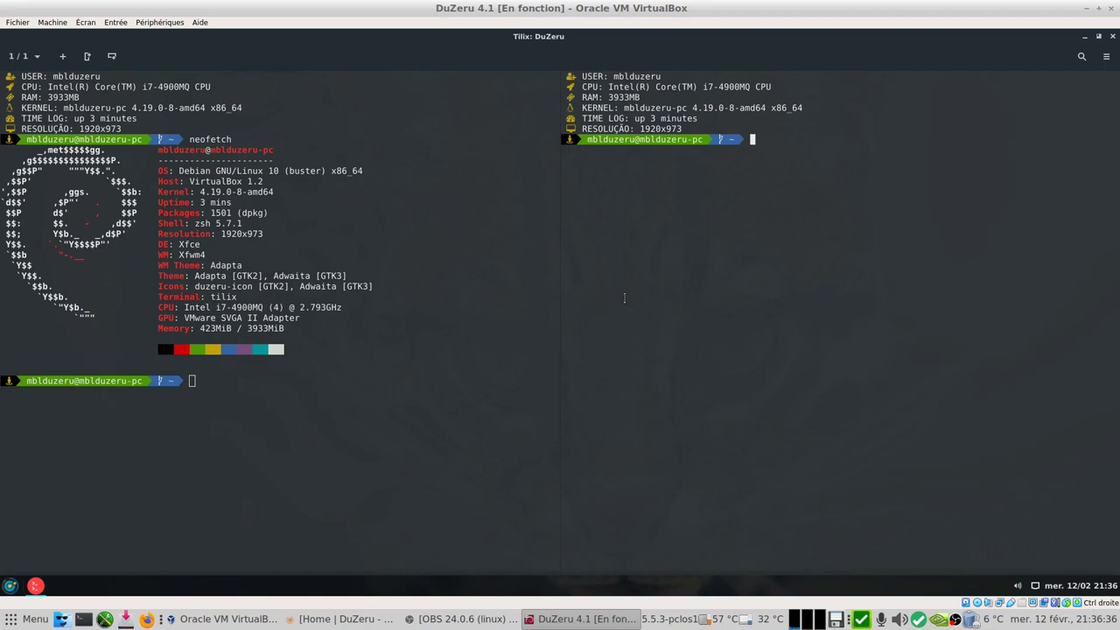
type("exit")
key("Return")
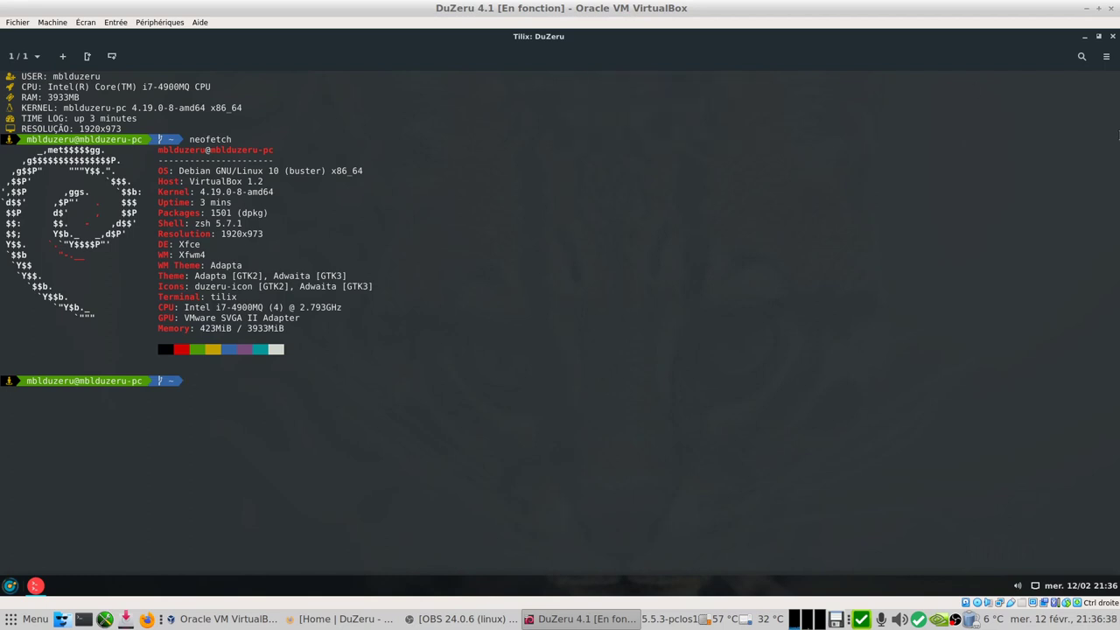
left_click(1112, 36)
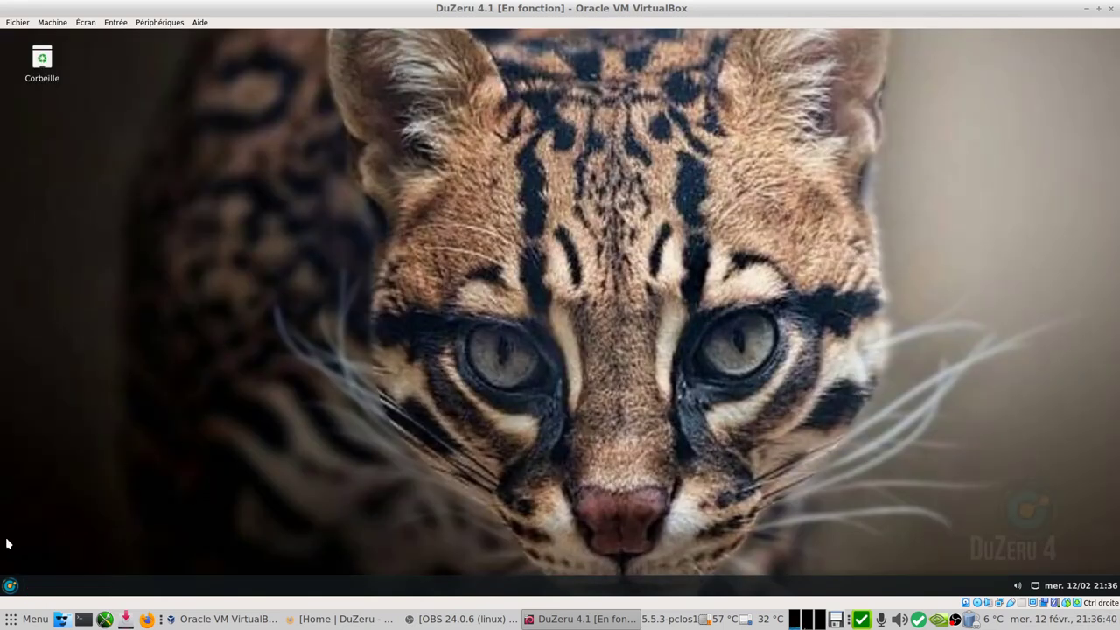
Launch the file manager from the application menu's favourites, view its About dialog, and close it
left_click(12, 618)
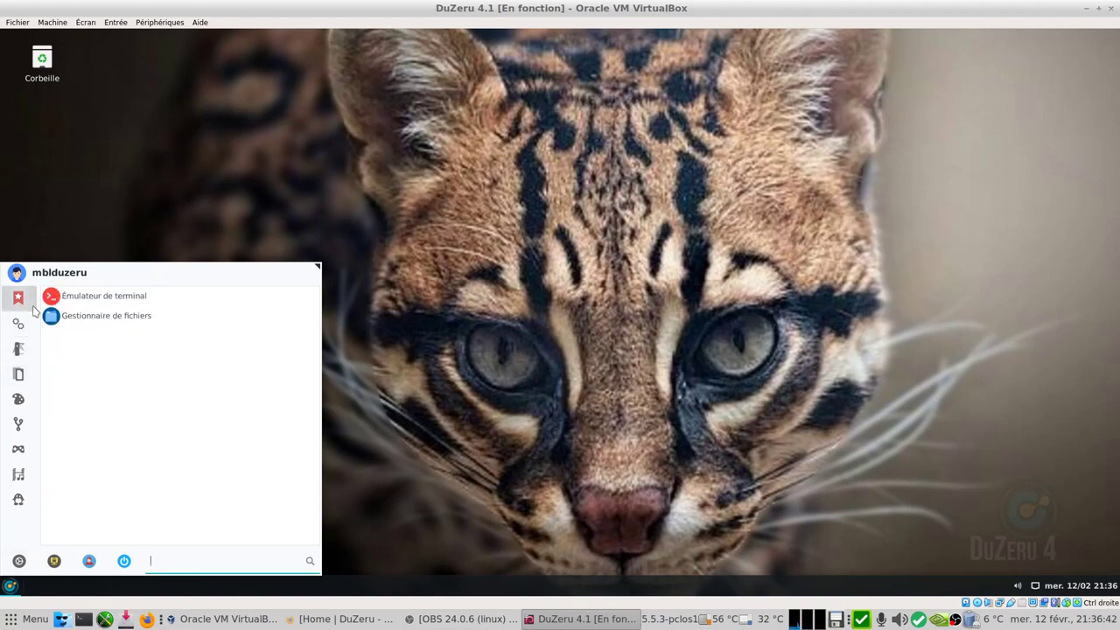
left_click(156, 312)
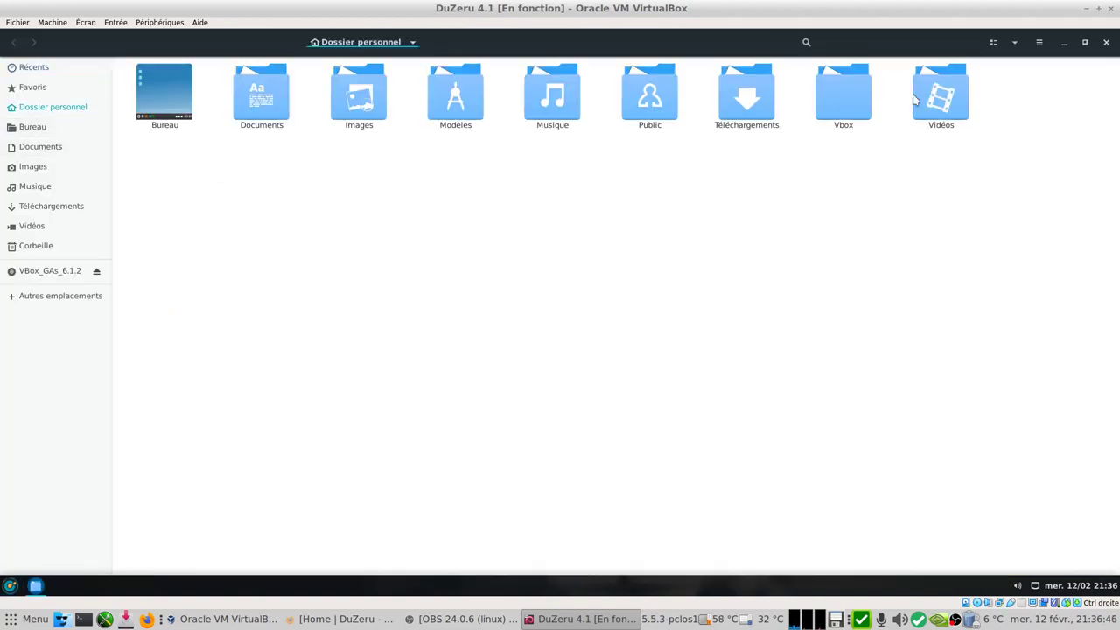
left_click(1038, 42)
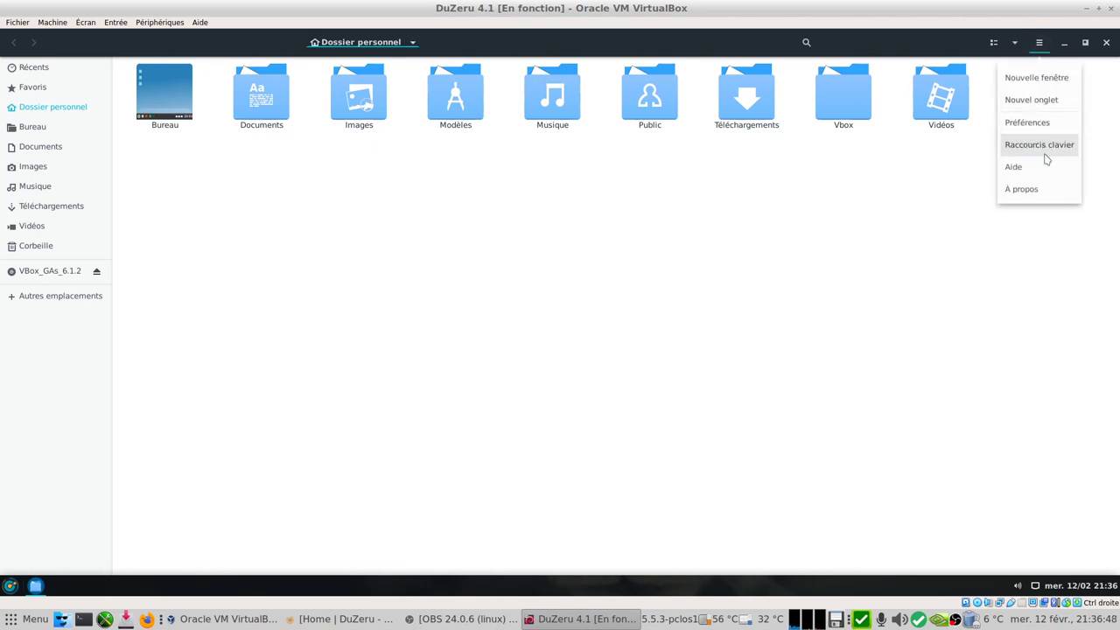
left_click(1039, 191)
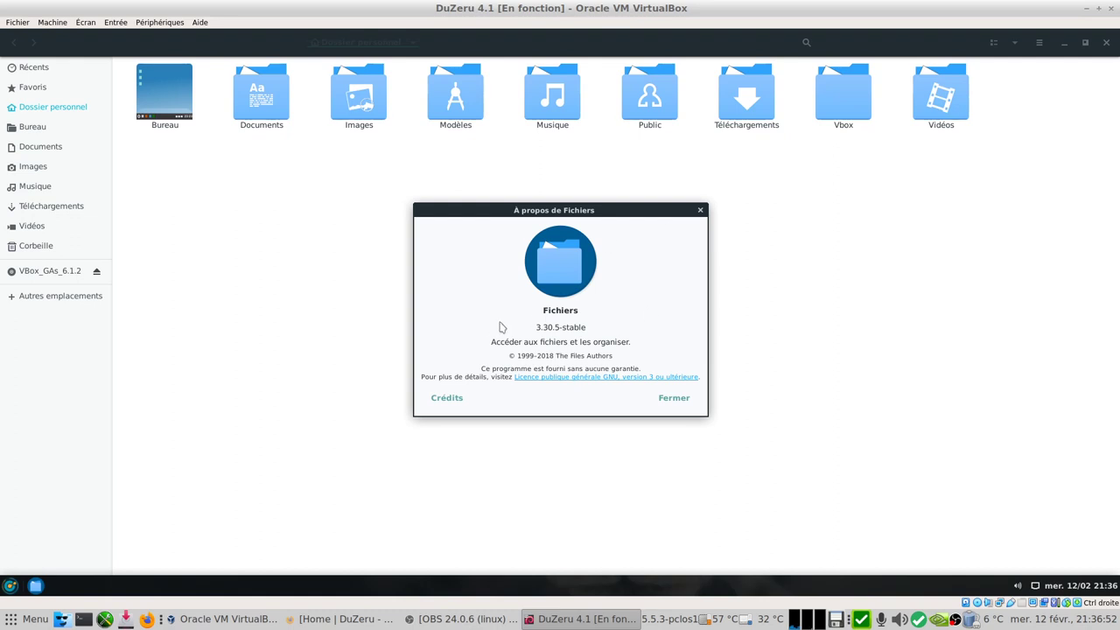
left_click(685, 399)
left_click(1106, 42)
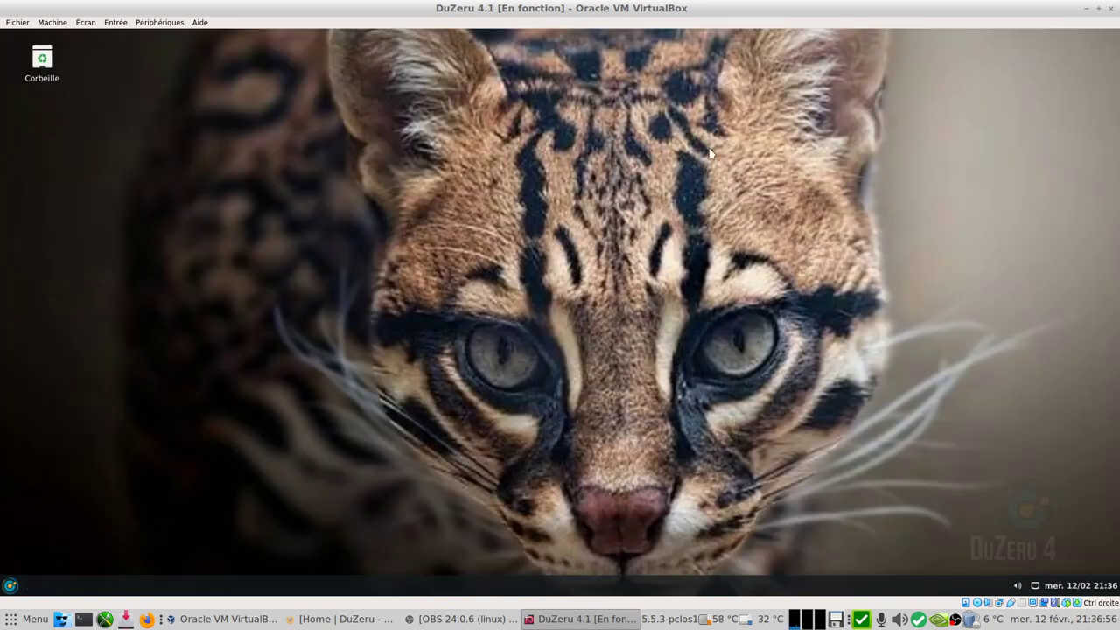
Open the DuZeru Control Center through all settings in the application menu and maximize its window
left_click(10, 585)
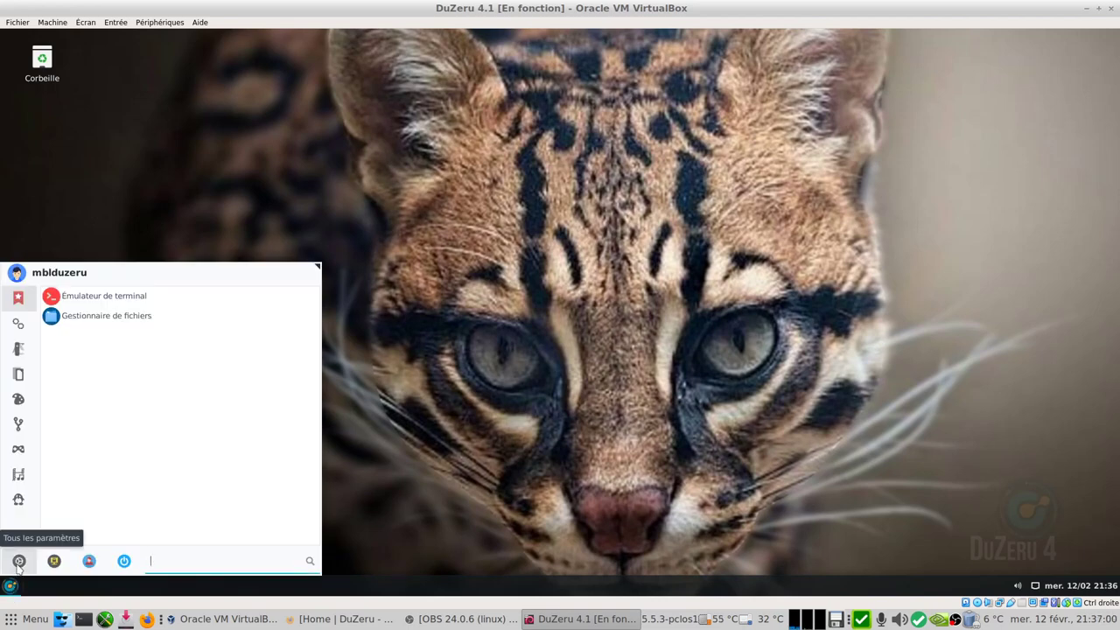
left_click(19, 562)
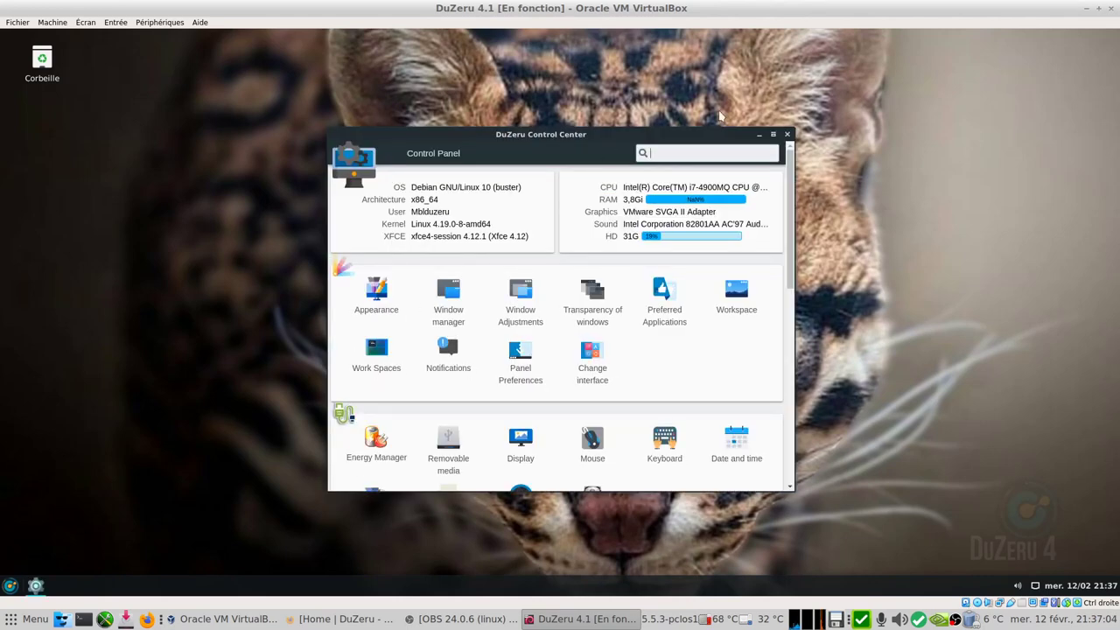
left_click(774, 135)
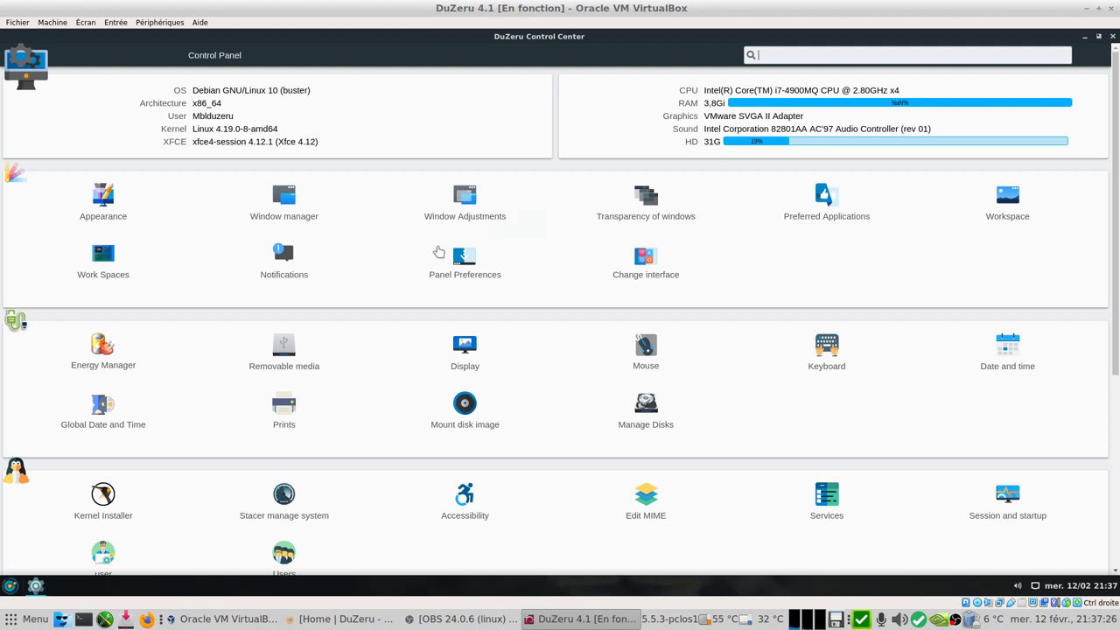
View the Appearance dialog's style, icon and font pages and the Window manager settings, closing each dialog
left_click(100, 210)
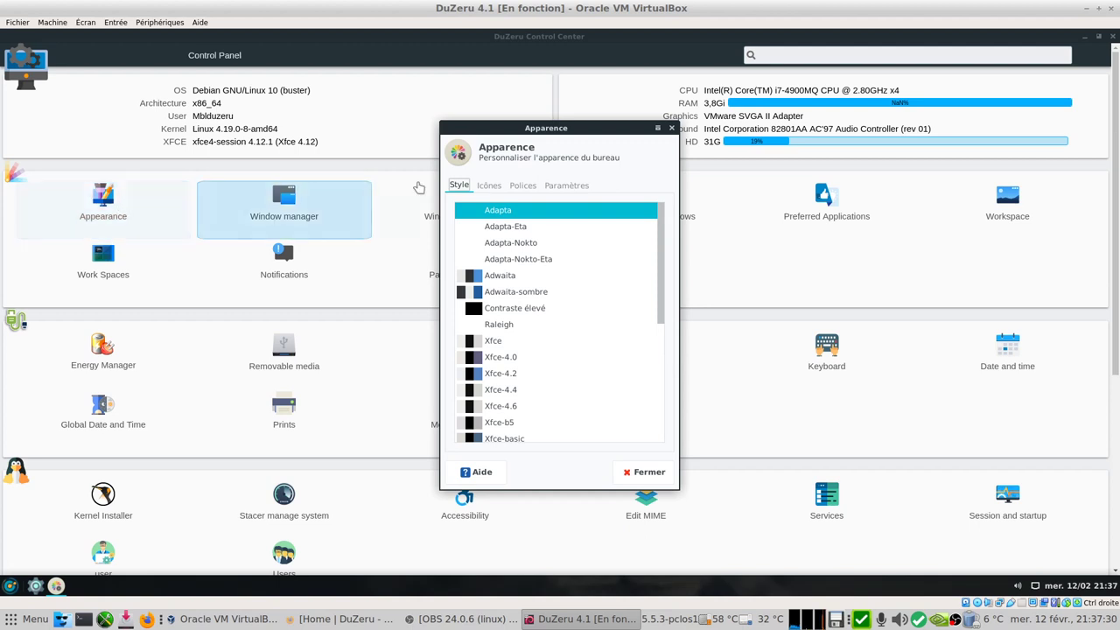
left_click(492, 186)
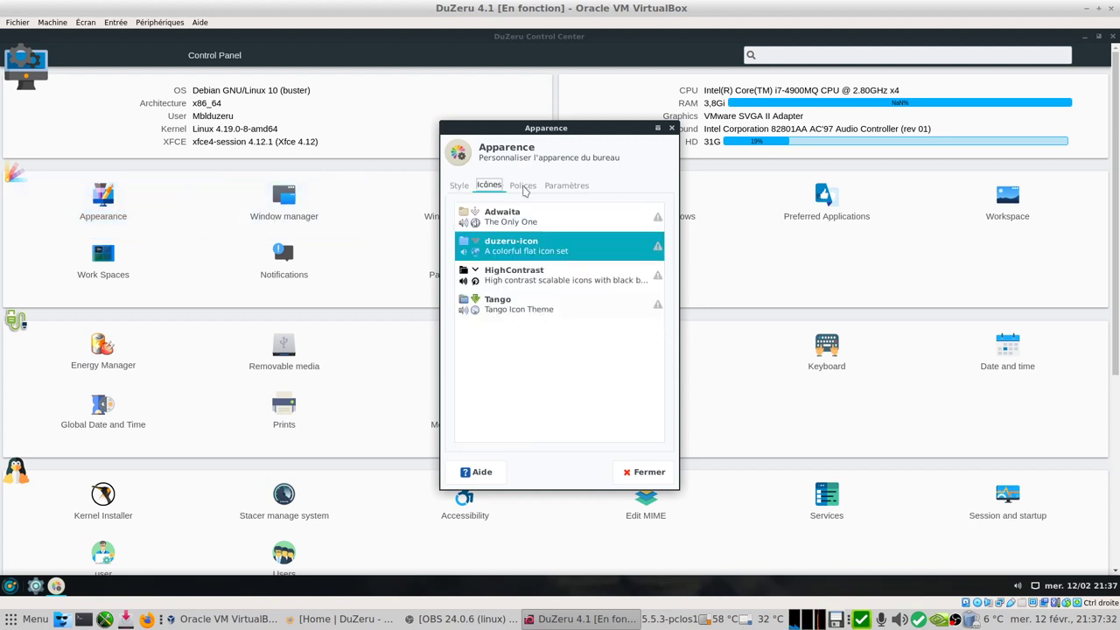
left_click(523, 185)
left_click(460, 185)
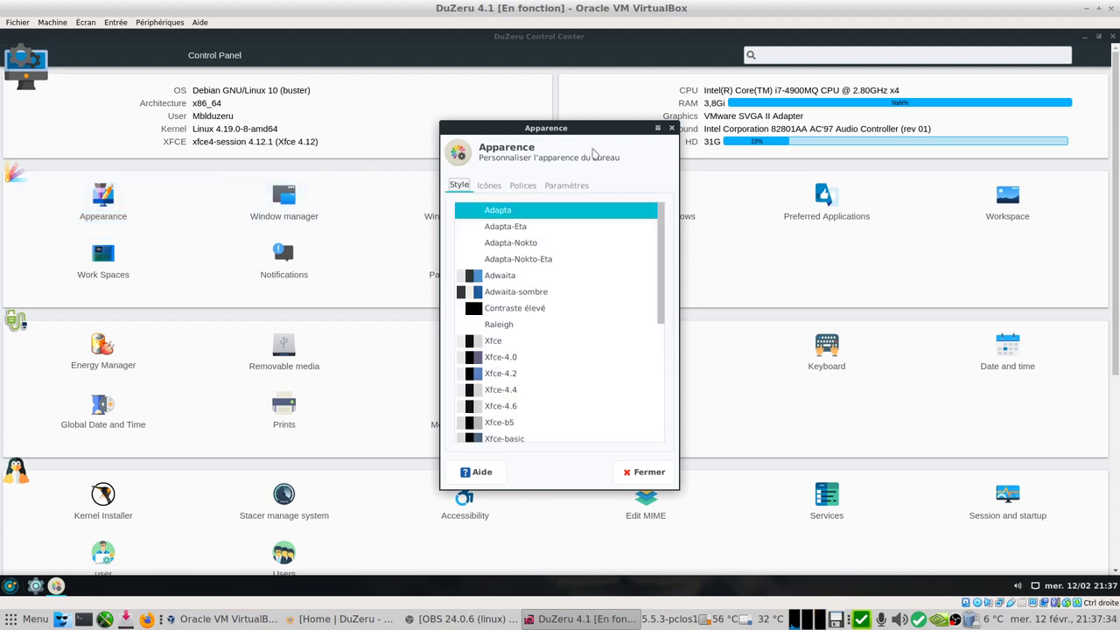
left_click(671, 128)
left_click(280, 203)
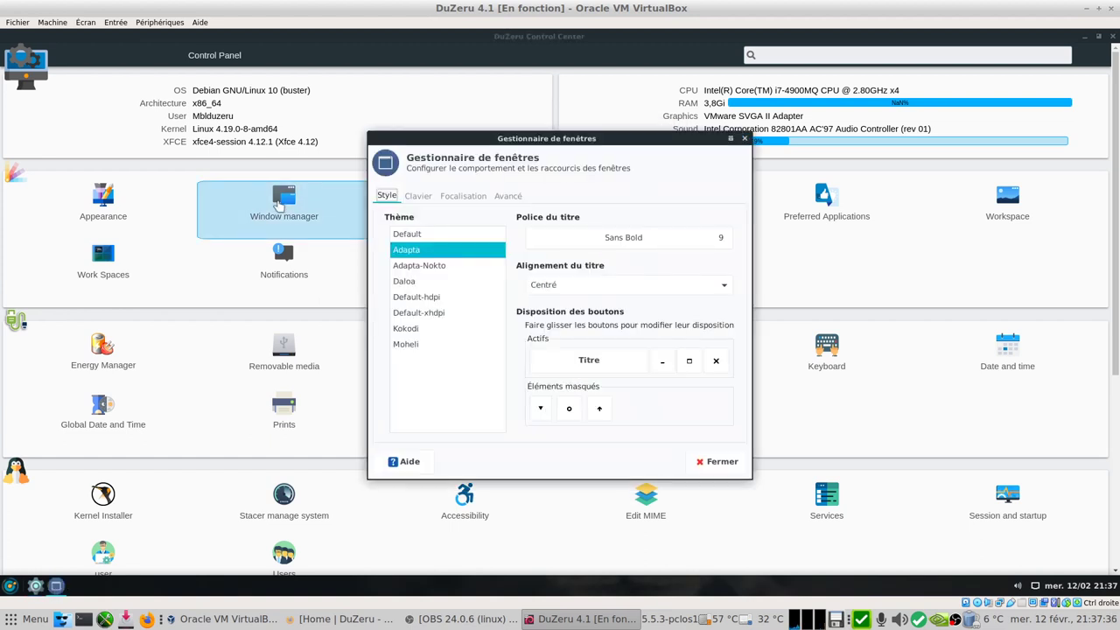
left_click(745, 139)
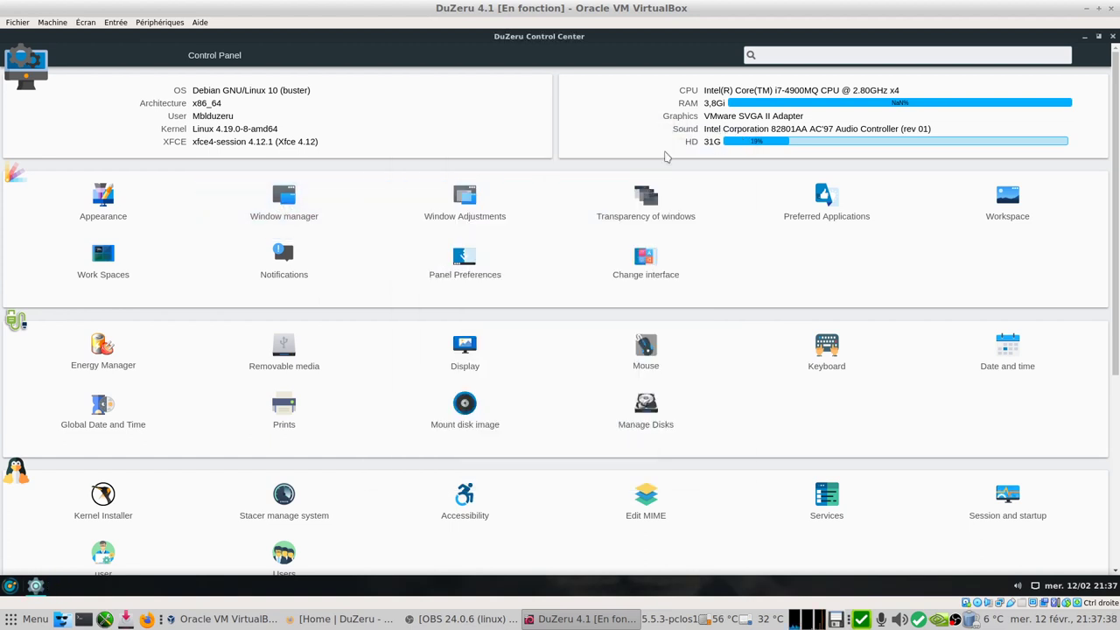
View the Transparency of windows settings and the Preferred Applications dialog, closing each one
key("Right")
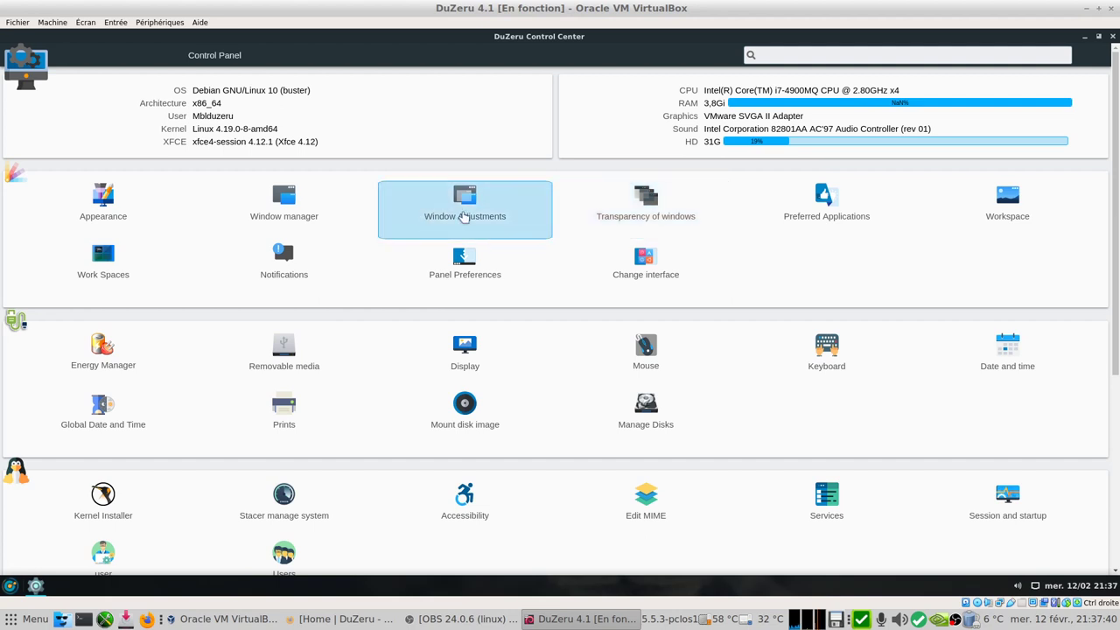
left_click(637, 216)
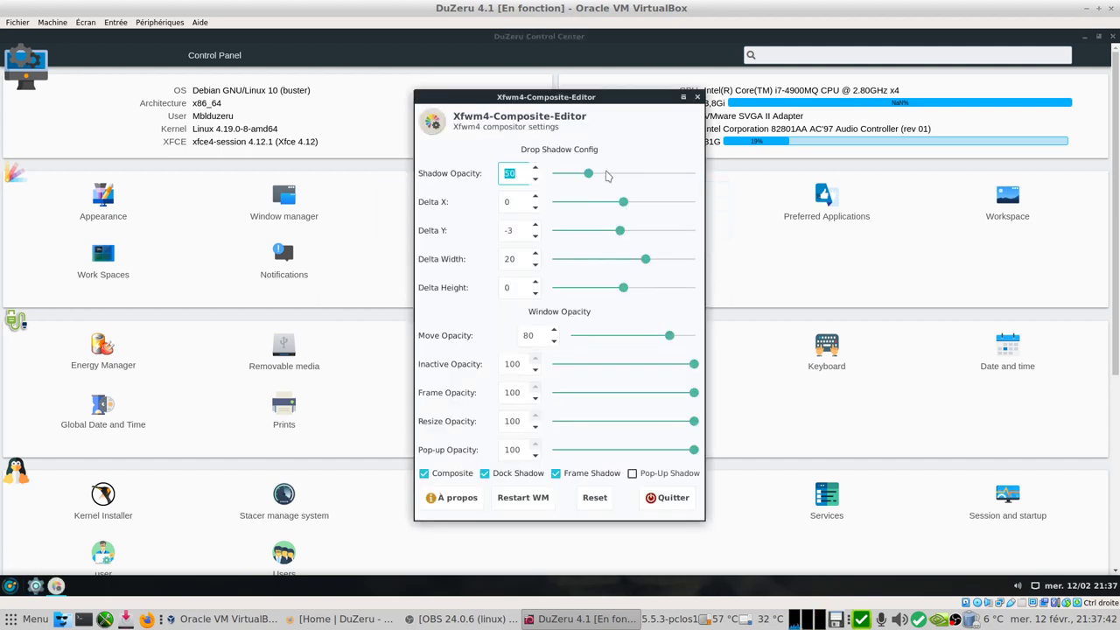
left_click(697, 97)
left_click(800, 196)
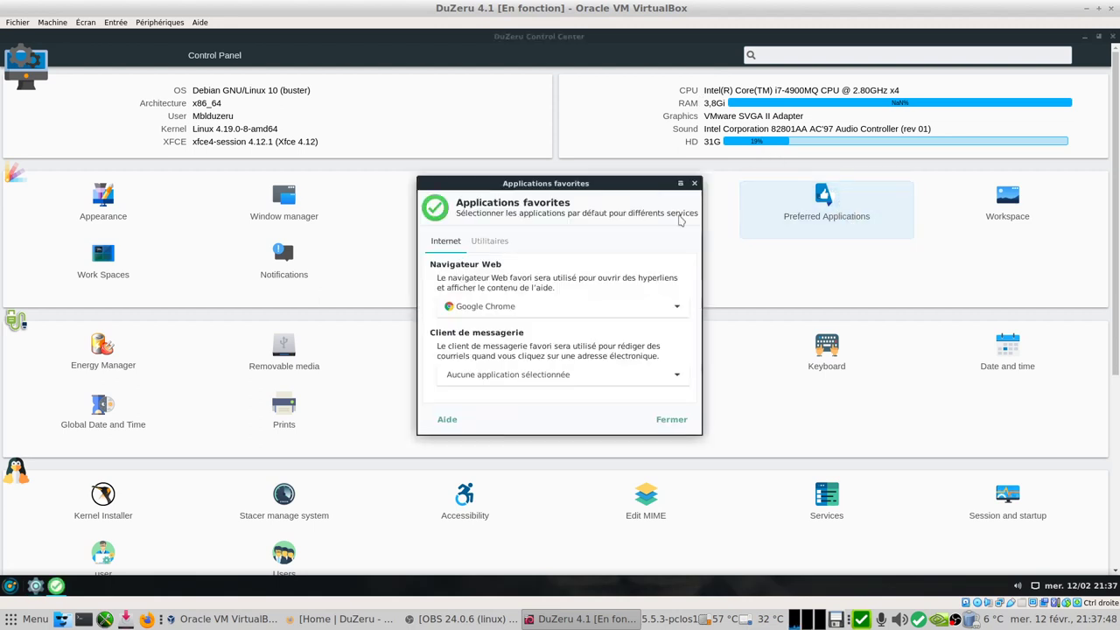
left_click(695, 185)
Open the Workspace desktop settings, view the available wallpapers with the window maximized, and close it
left_click(988, 205)
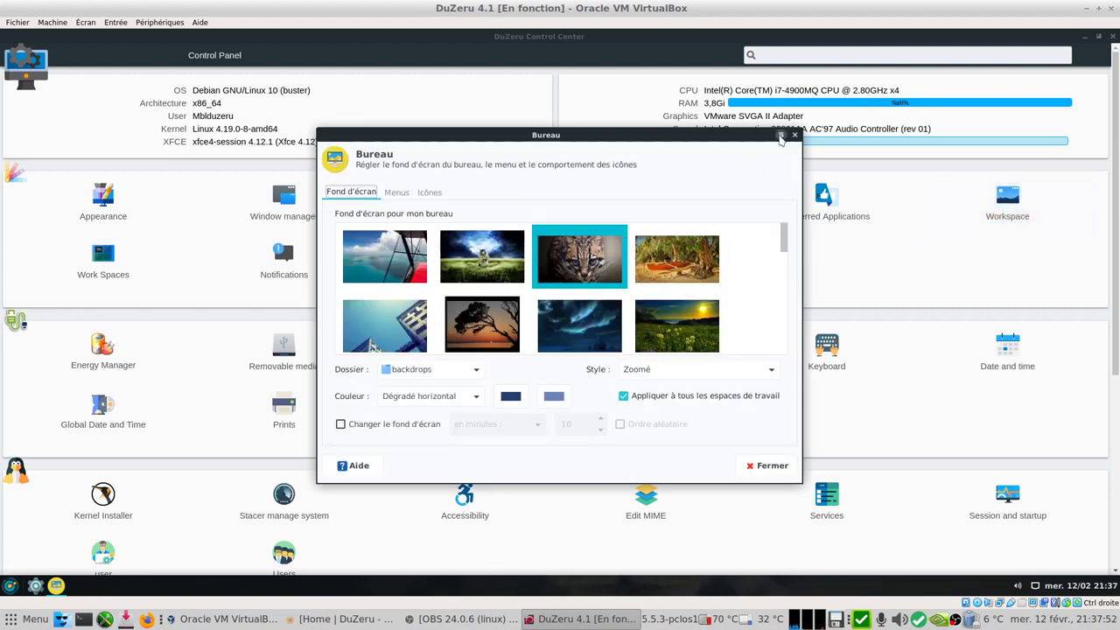
left_click(781, 135)
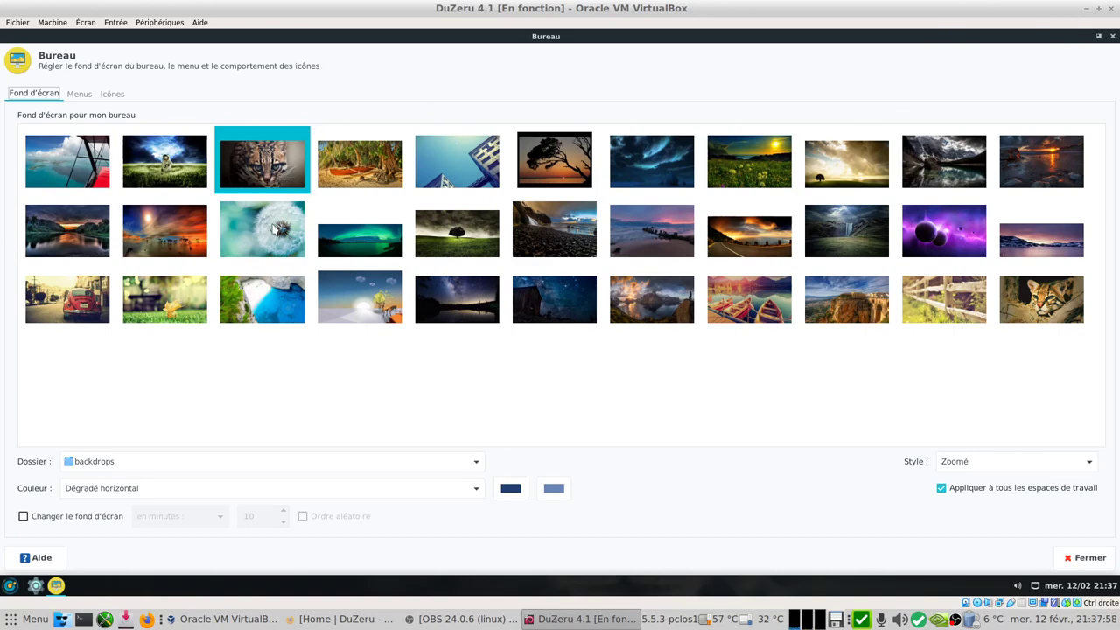
left_click(1112, 36)
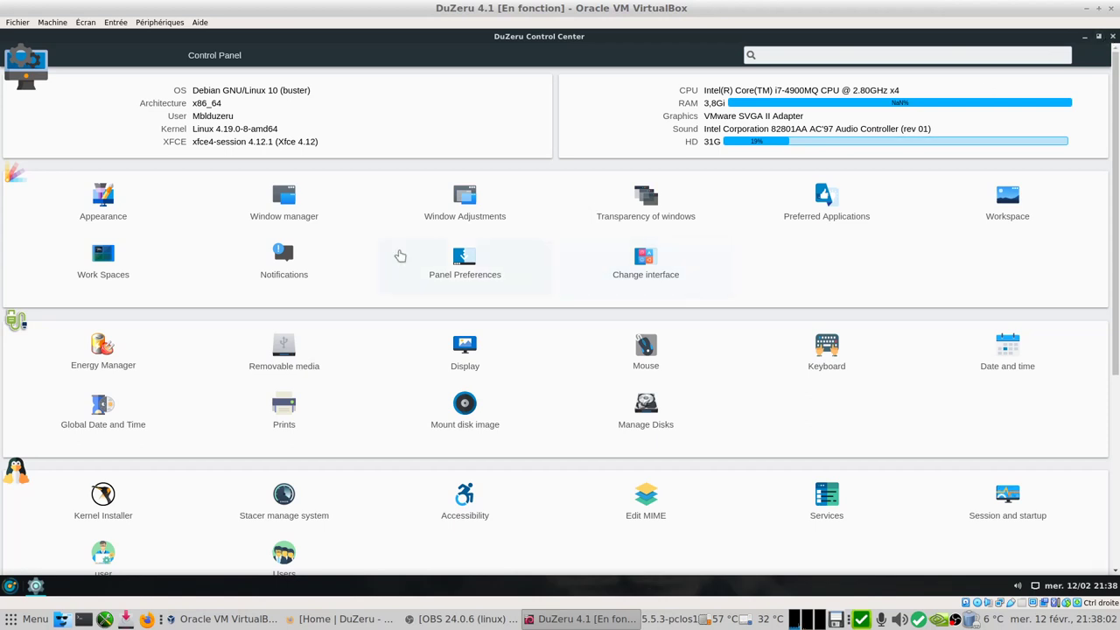
View the Panel Preferences dialog from the Control Center and close it
left_click(86, 287)
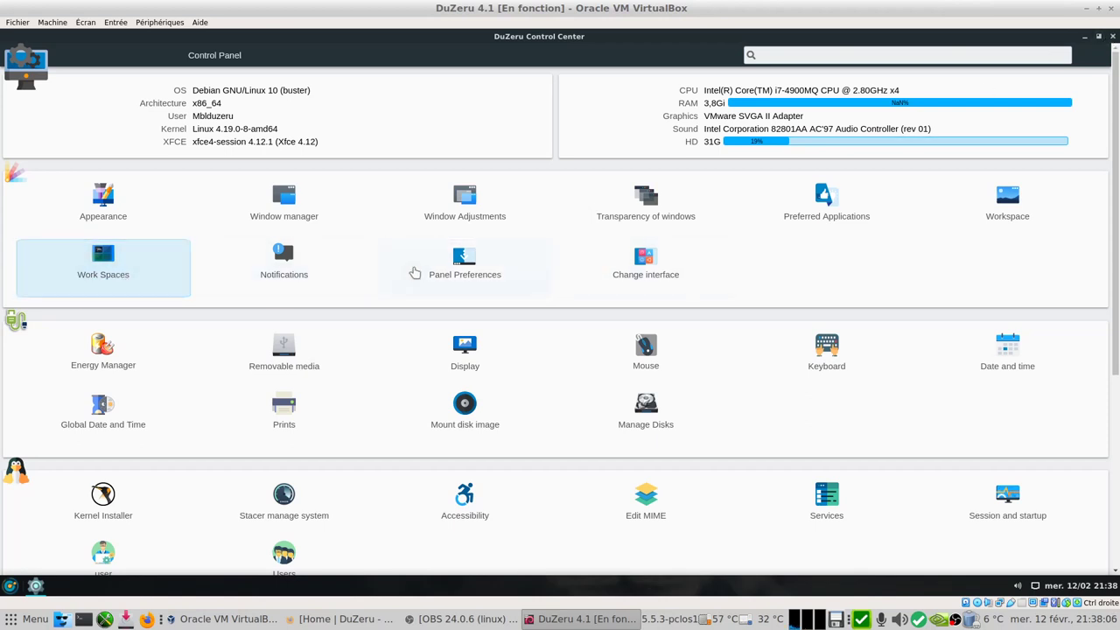
left_click(464, 271)
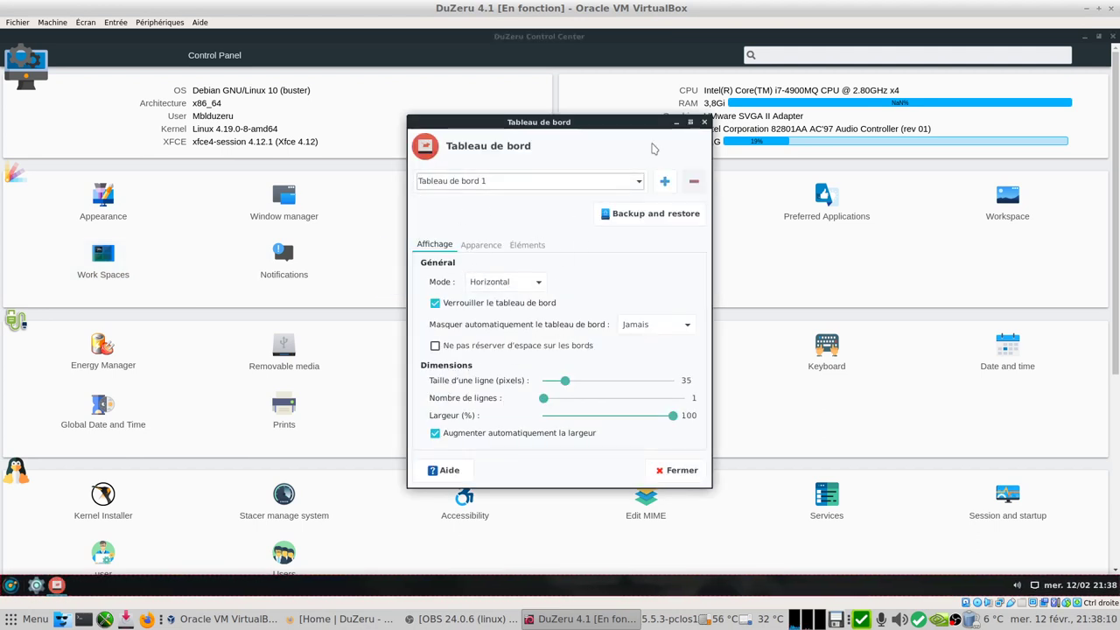
left_click(703, 122)
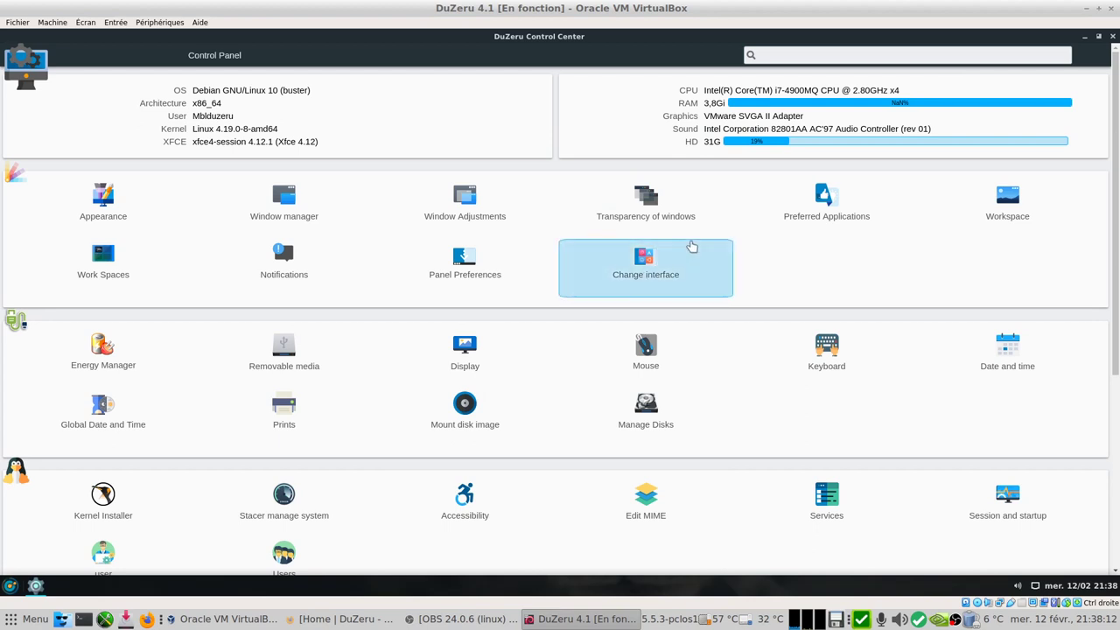
Apply the Enso OS configuration in the Change interface tool and open the resulting application menu
left_click(652, 273)
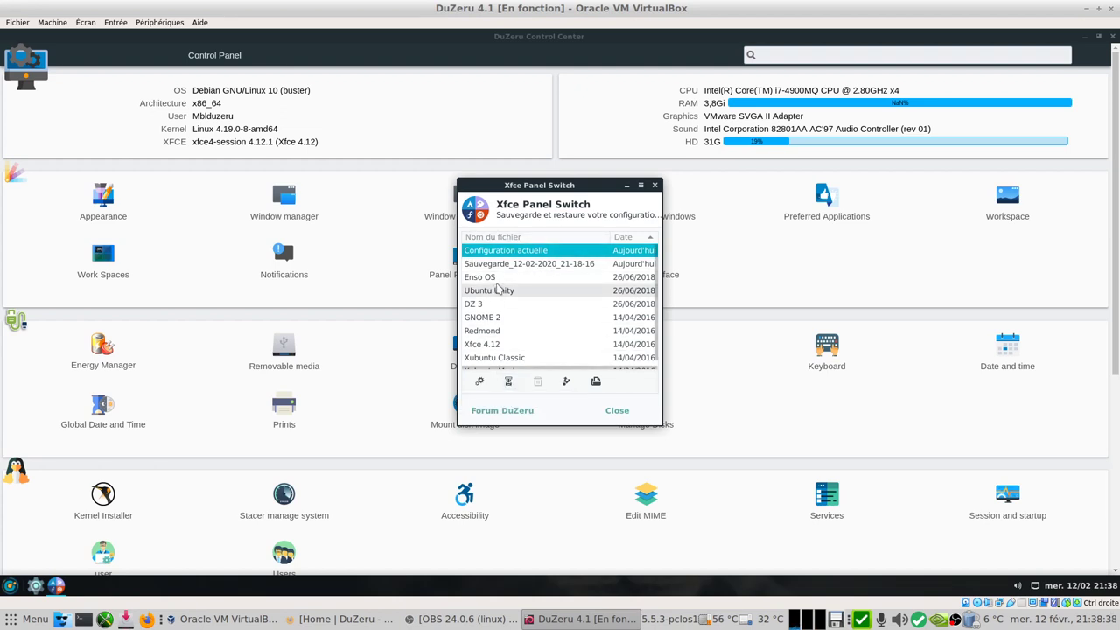
left_click(530, 277)
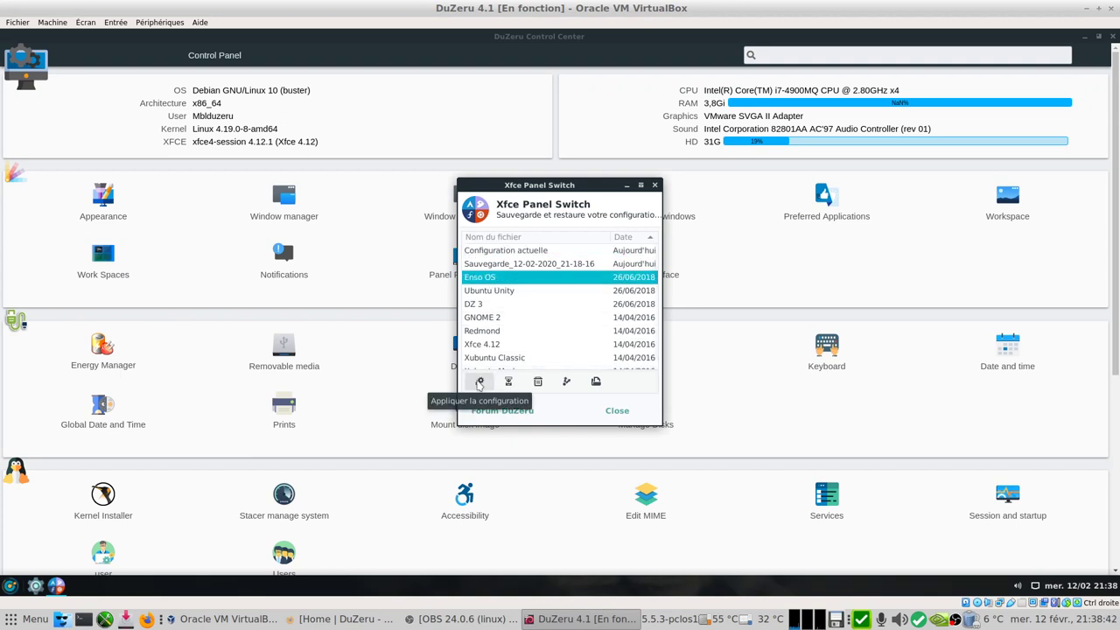
left_click(479, 382)
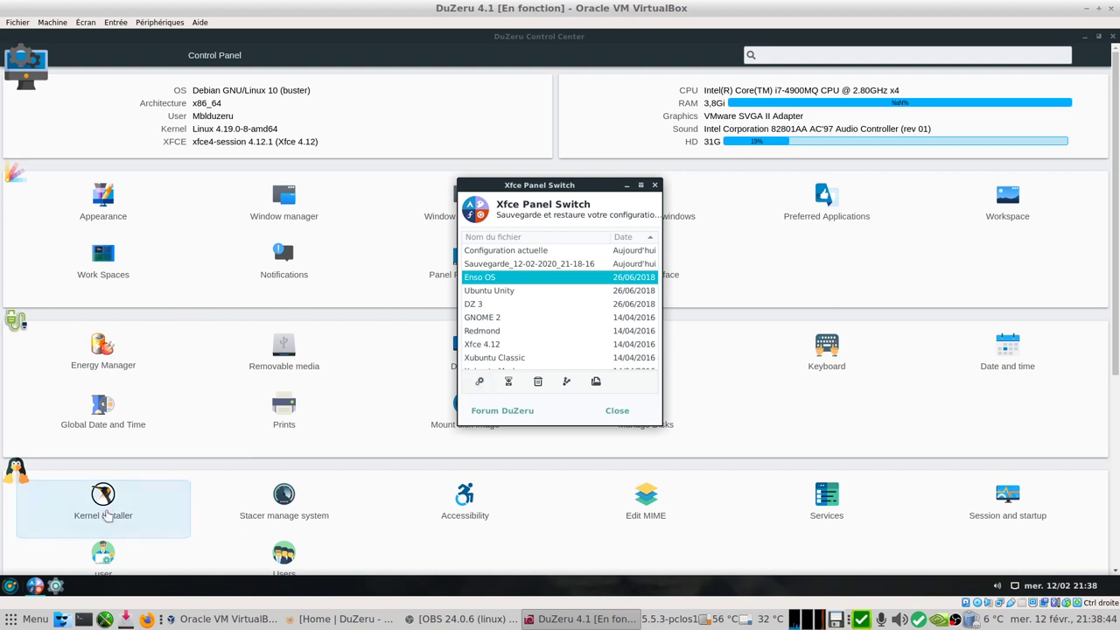
left_click(10, 588)
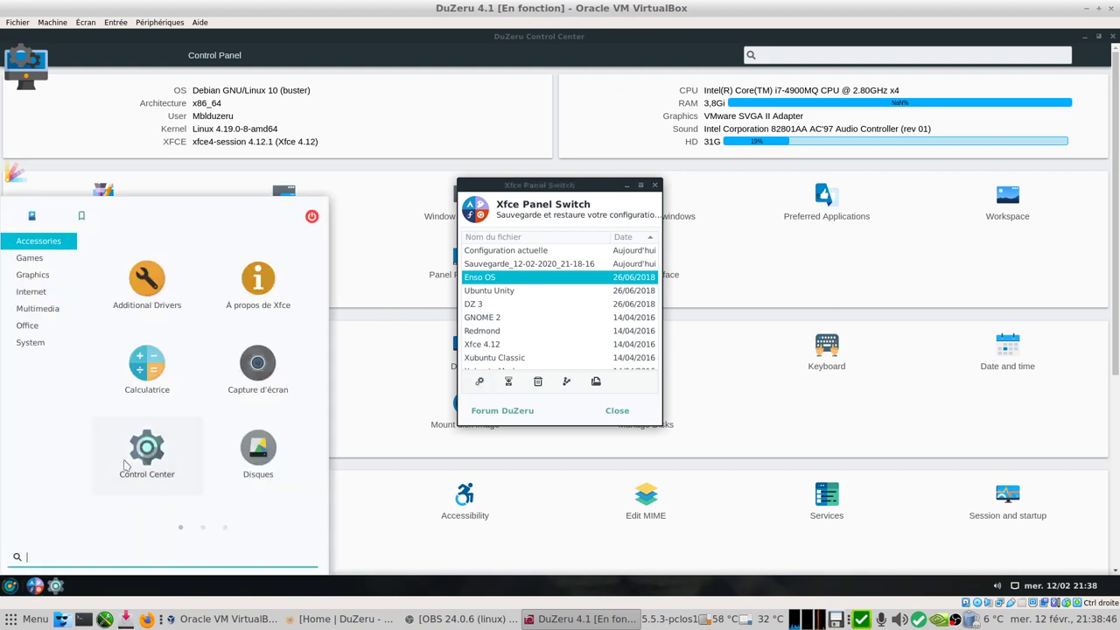
Minimize the Control Center and apply the Ubuntu Unity configuration in Xfce Panel Switch
left_click(1089, 40)
left_click(1084, 36)
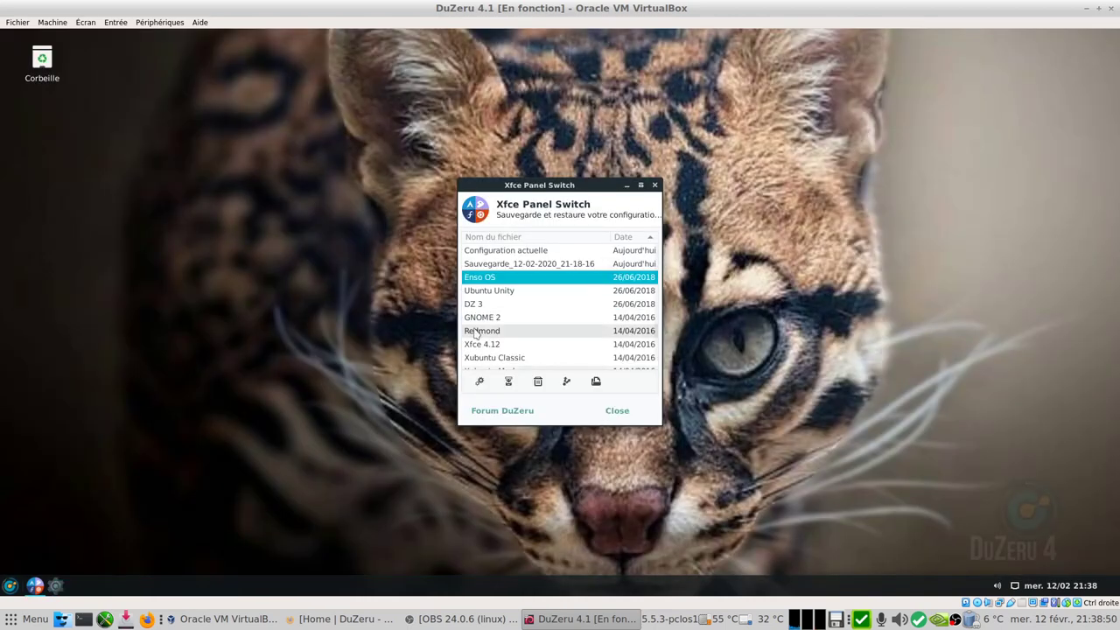
left_click(499, 291)
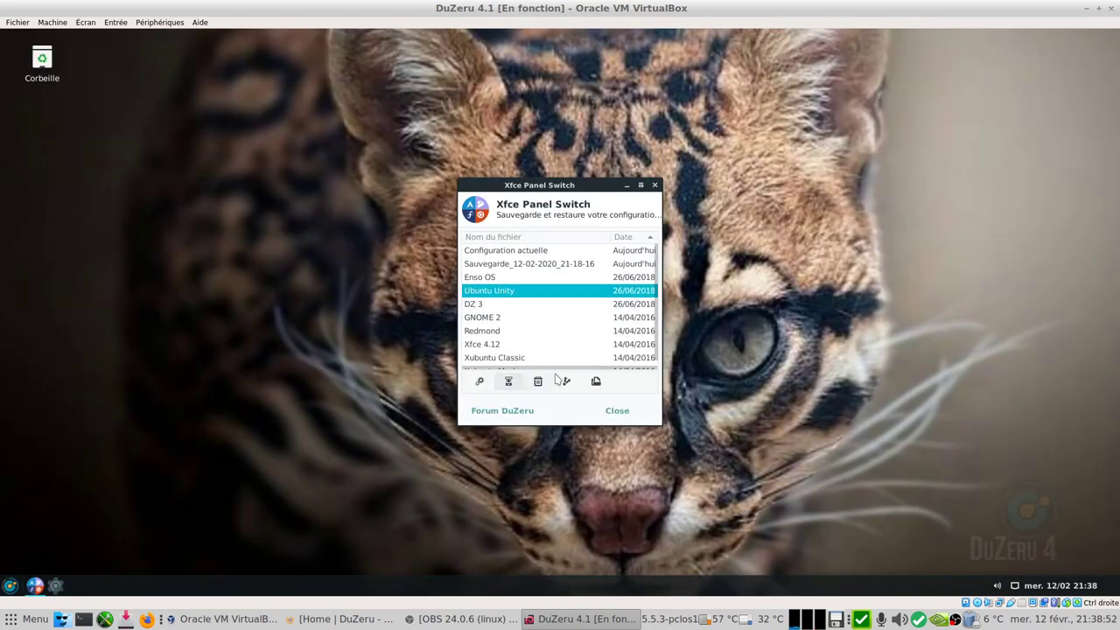
left_click(480, 381)
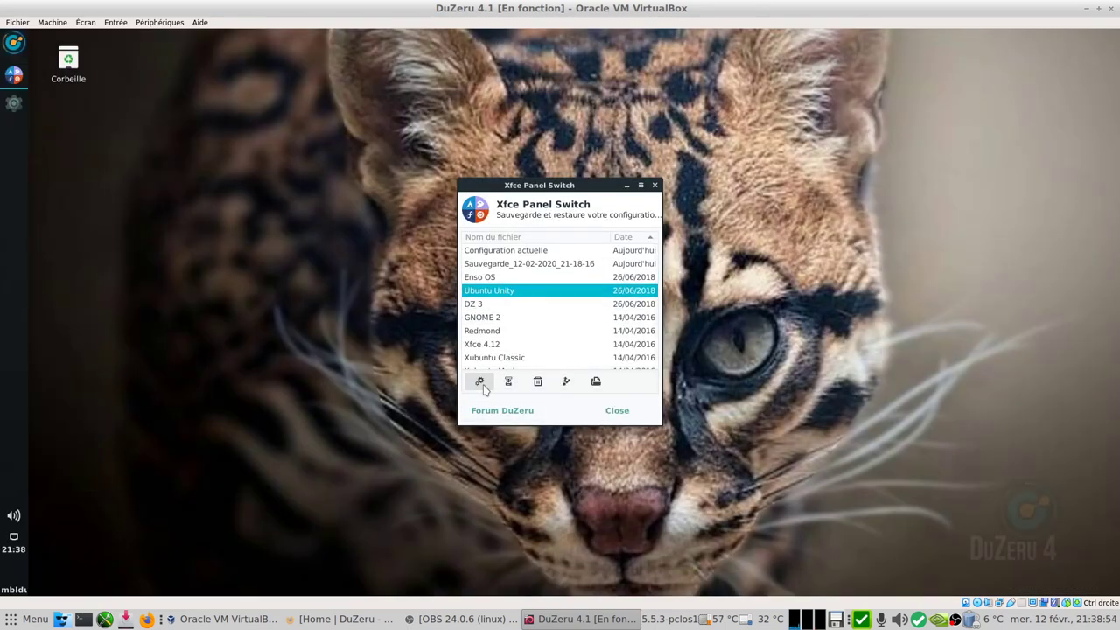
Apply the DZ 3 panel configuration and view its application menu, closing the menu again
left_click(487, 303)
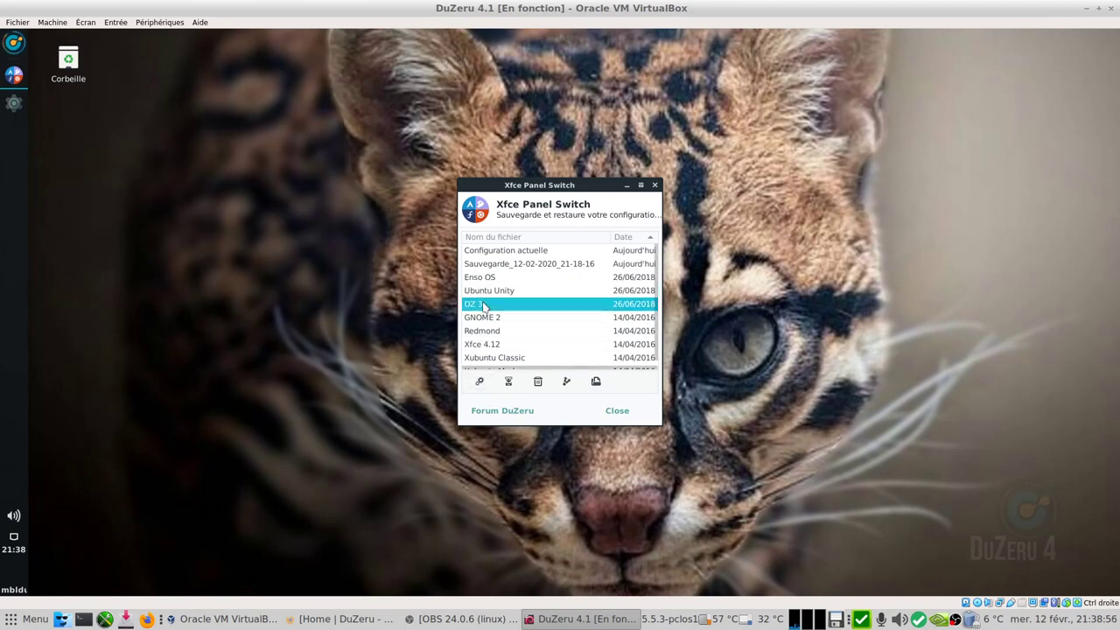
left_click(479, 383)
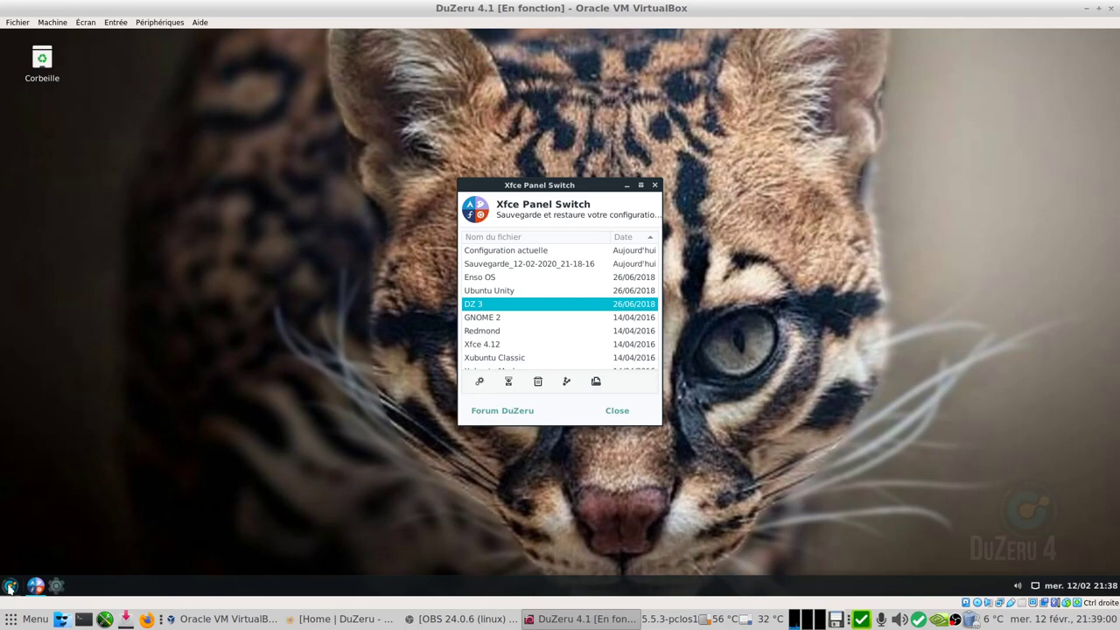
left_click(9, 586)
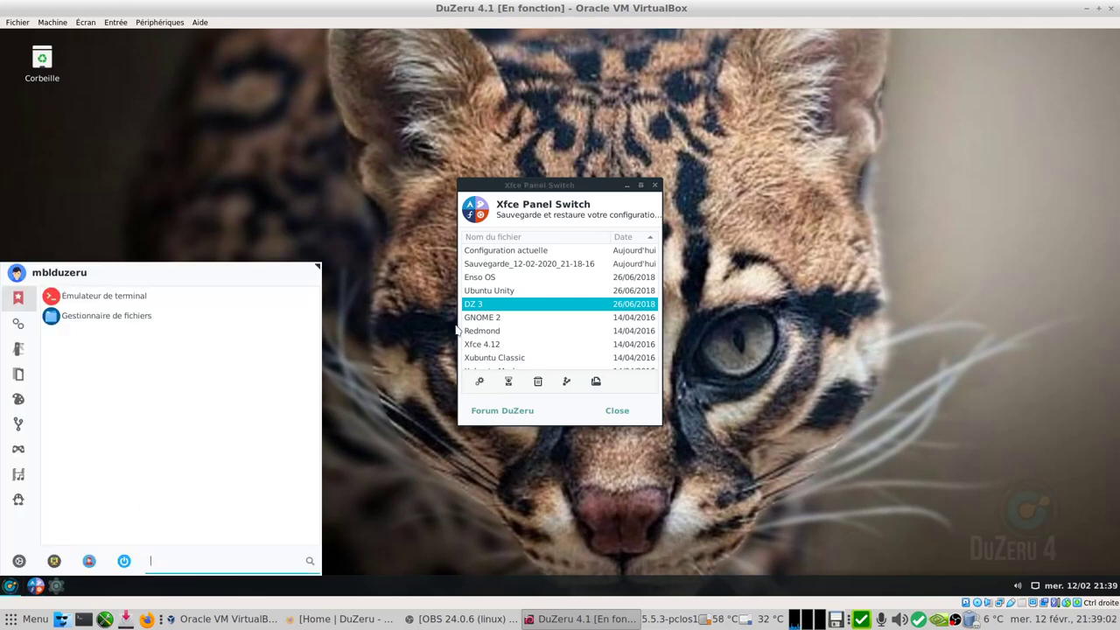
left_click(456, 329)
Apply the GNOME 2 panel configuration and view its Applications menu, closing the menu again
left_click(473, 318)
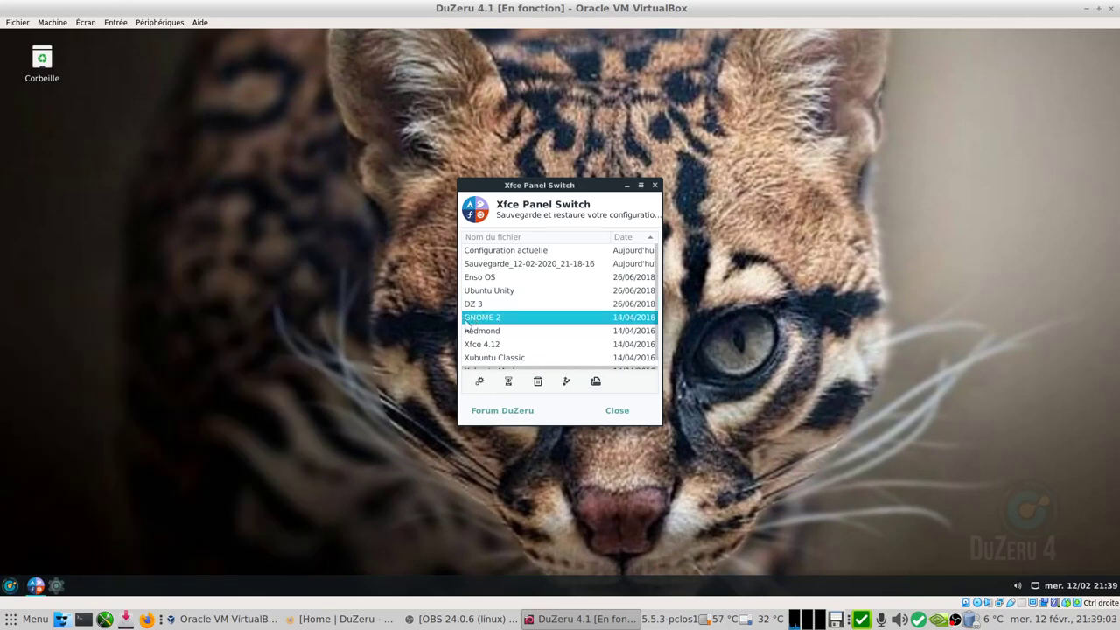
left_click(480, 382)
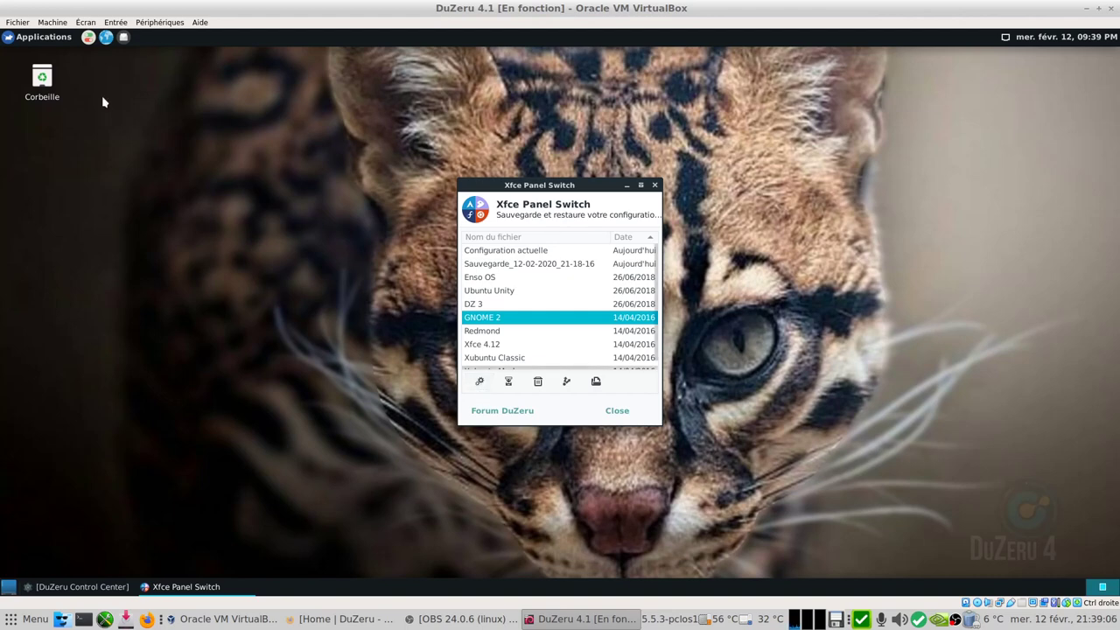
left_click(36, 37)
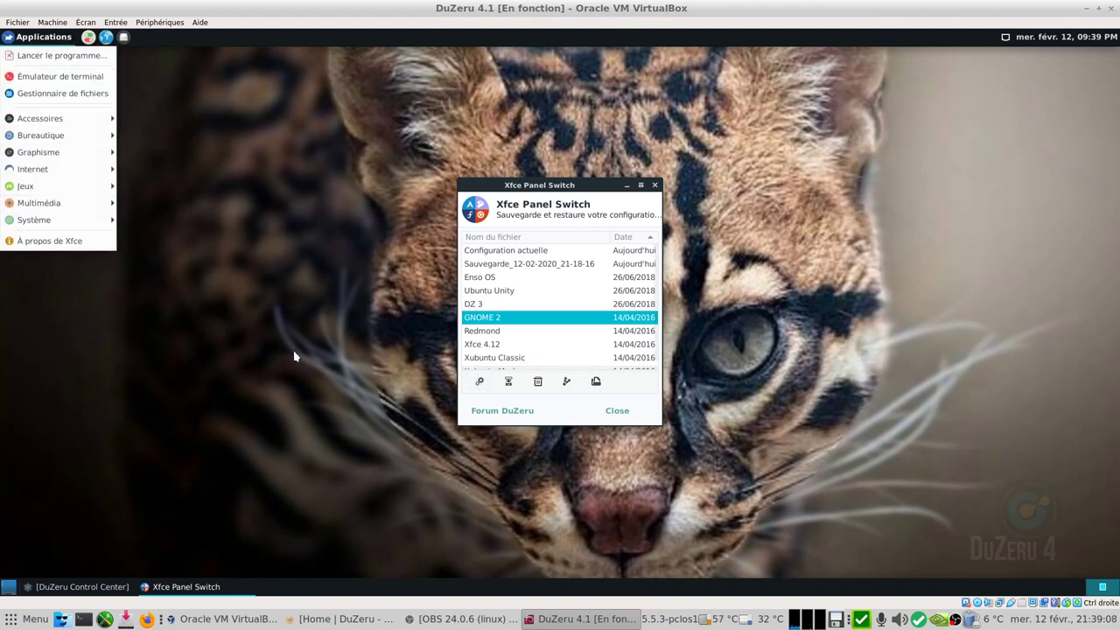
left_click(502, 329)
Apply the Redmond panel configuration and view its Start menu, closing the menu again
left_click(492, 330)
left_click(480, 385)
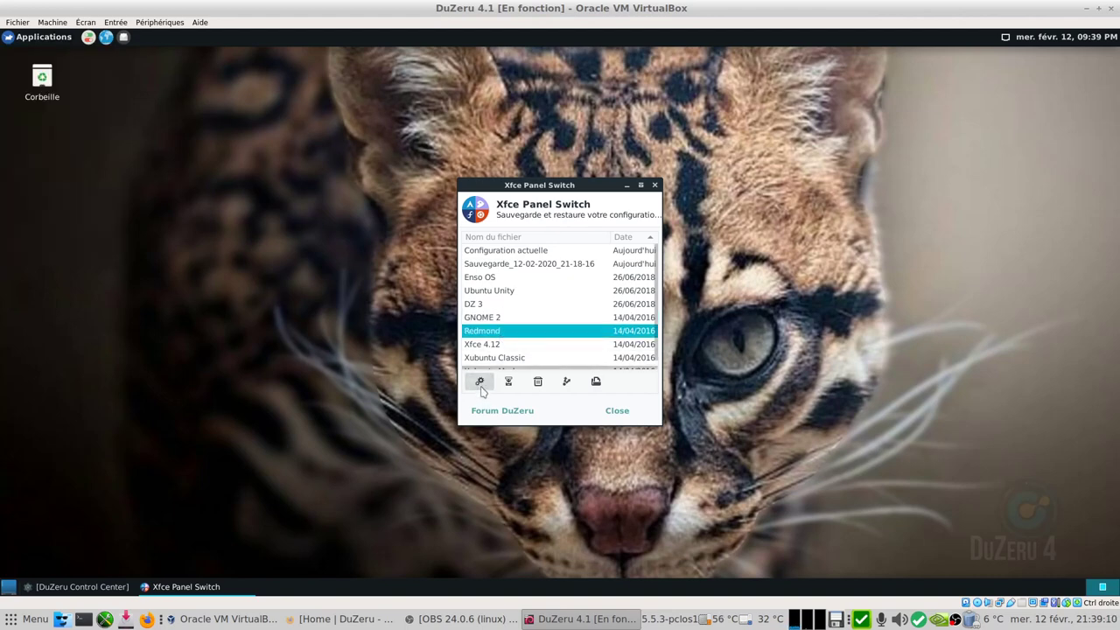
left_click(26, 590)
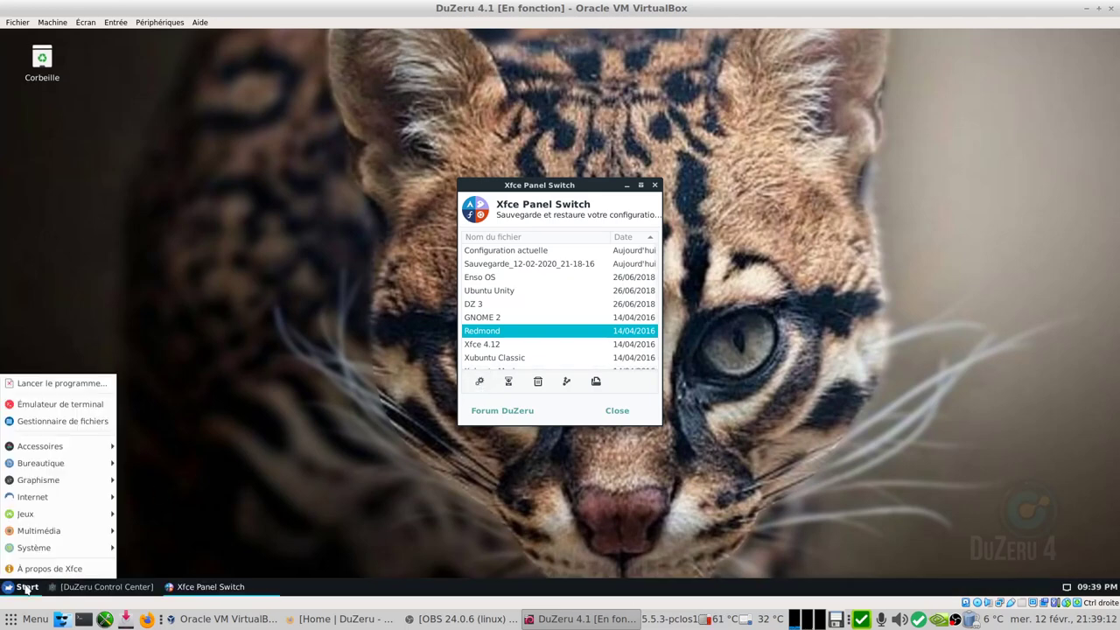
left_click(300, 430)
Apply the Xfce 4.12 panel configuration followed by Xubuntu Classic, viewing the application menu of the latter
left_click(484, 346)
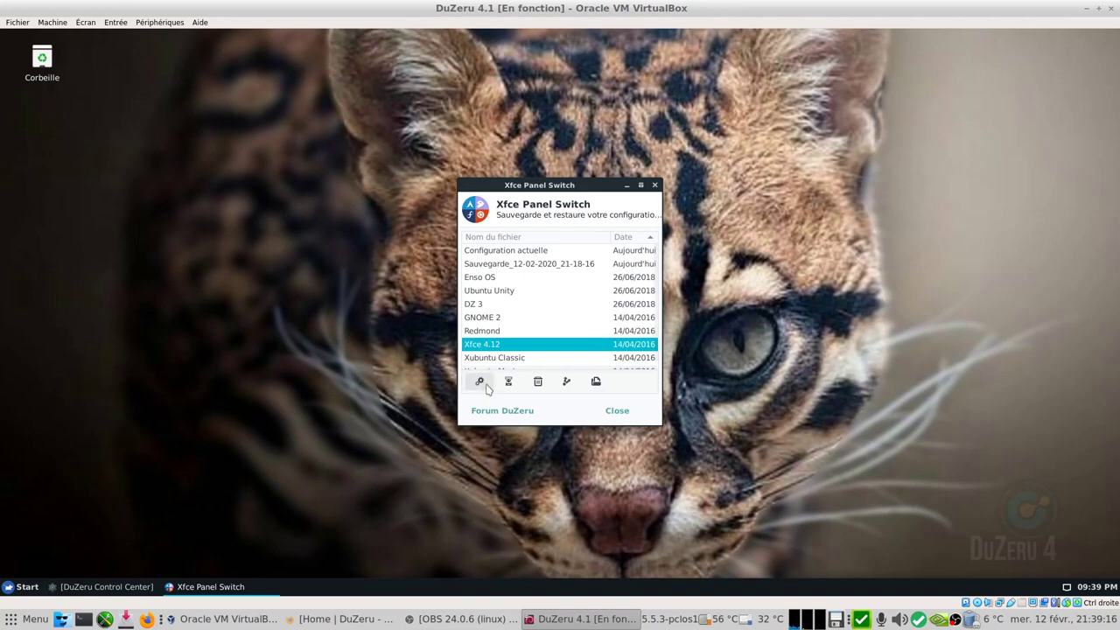
left_click(480, 382)
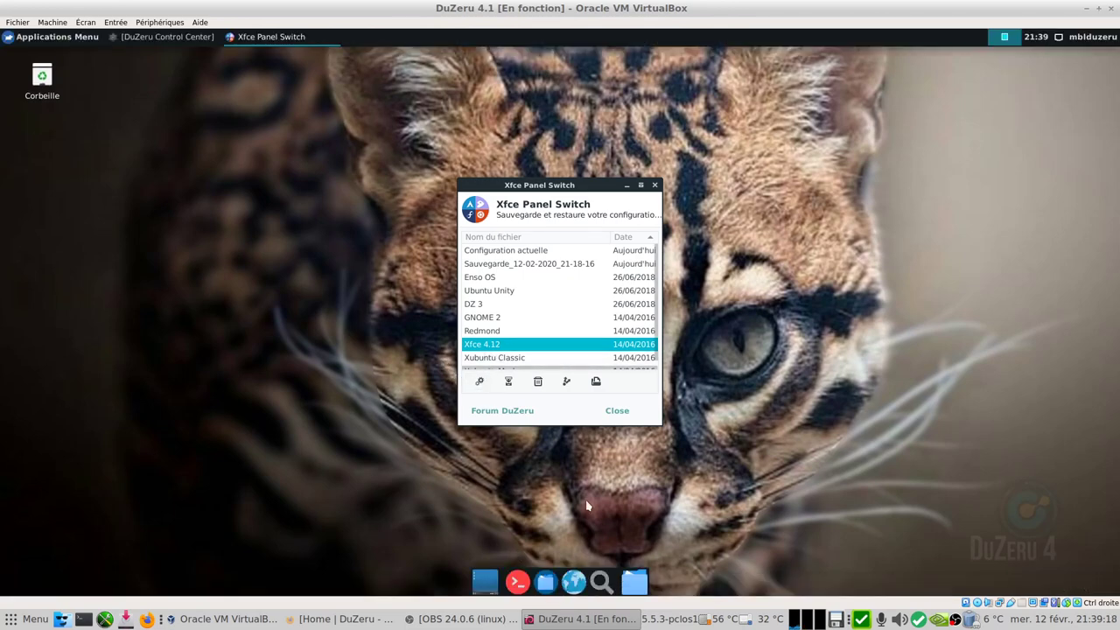
left_click(493, 359)
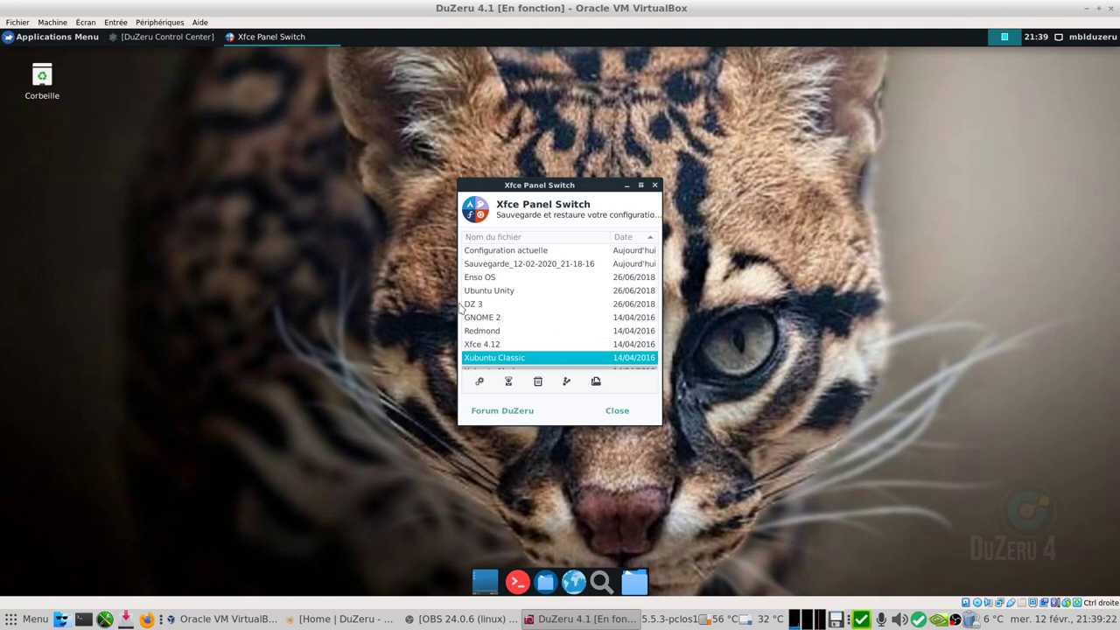
left_click(477, 381)
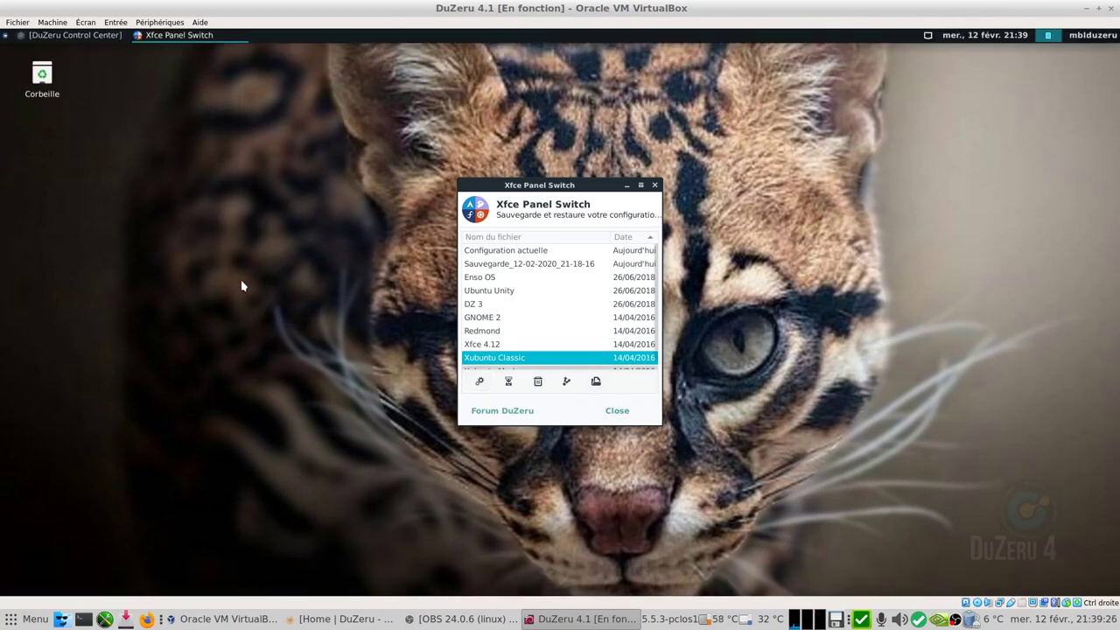
left_click(6, 36)
left_click(360, 251)
Apply the DZ 3 configuration, replace it with the backup Sauvegarde_12-02-2020_21-18-16, and close Xfce Panel Switch
left_click(498, 304)
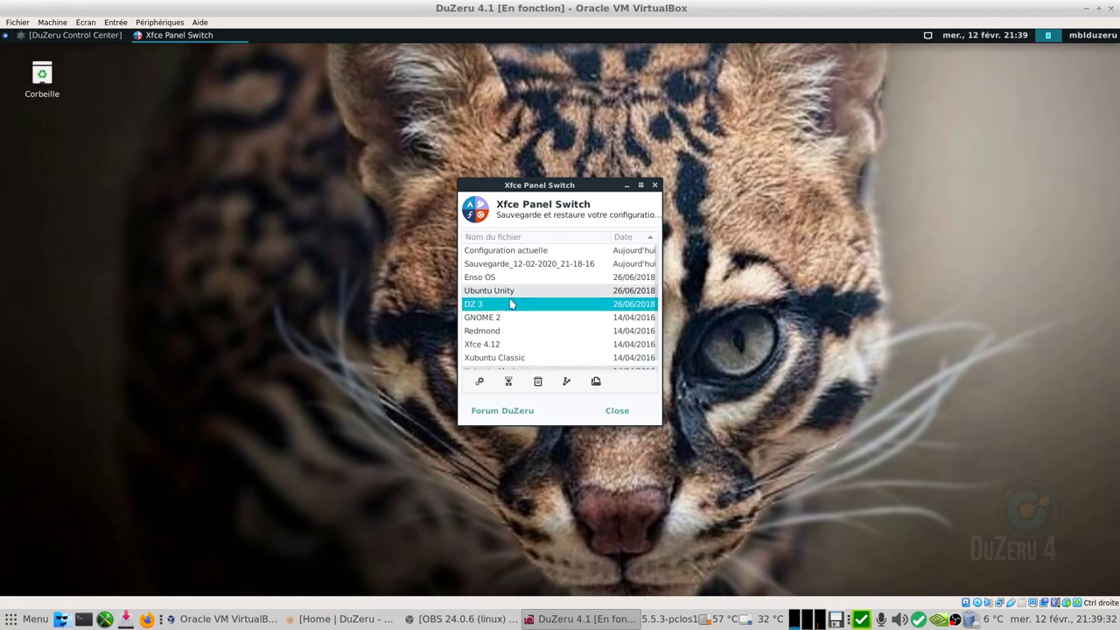
left_click(483, 383)
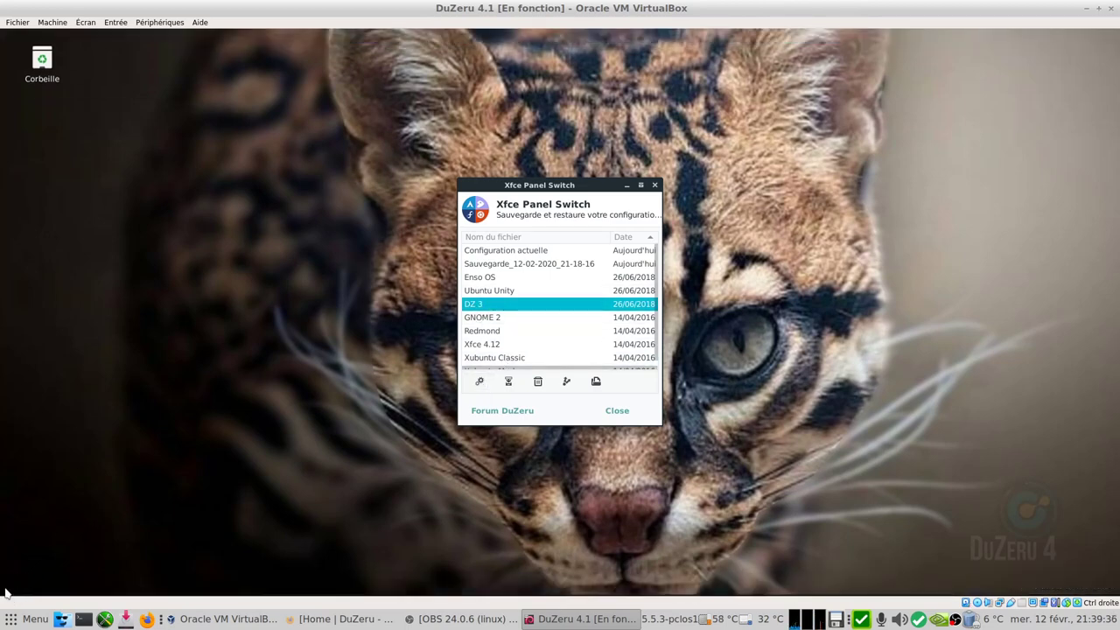
left_click(518, 266)
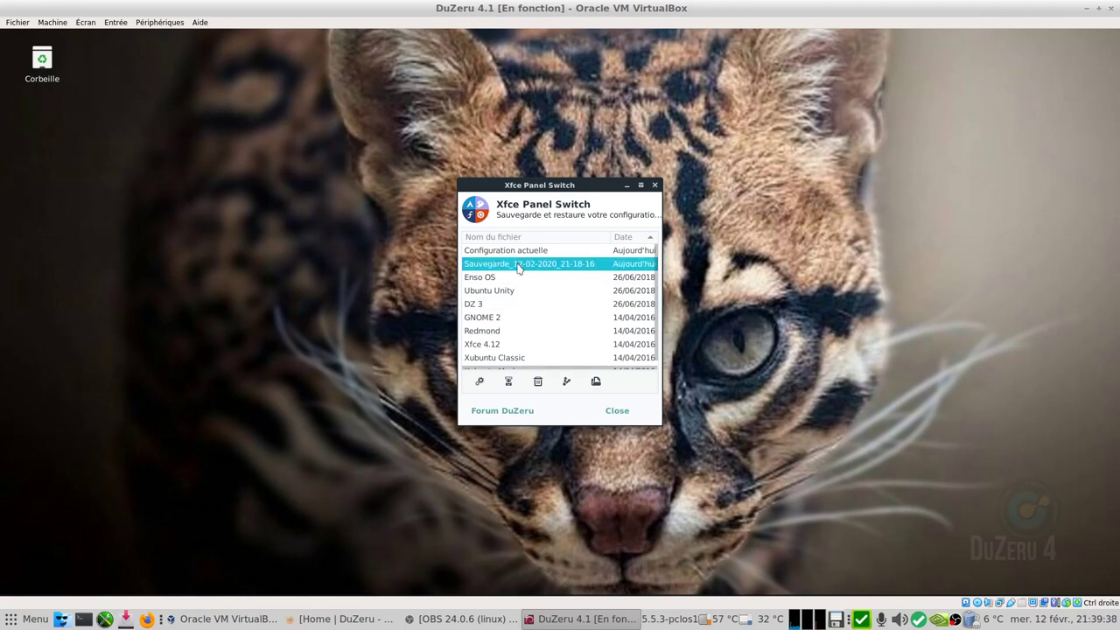
left_click(479, 382)
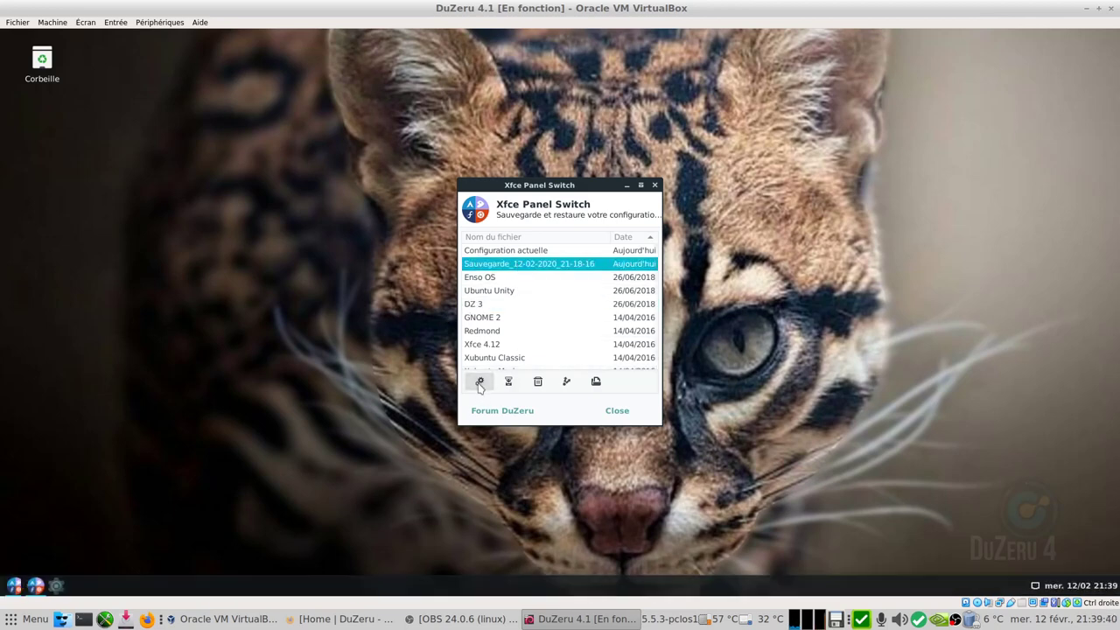
left_click(616, 411)
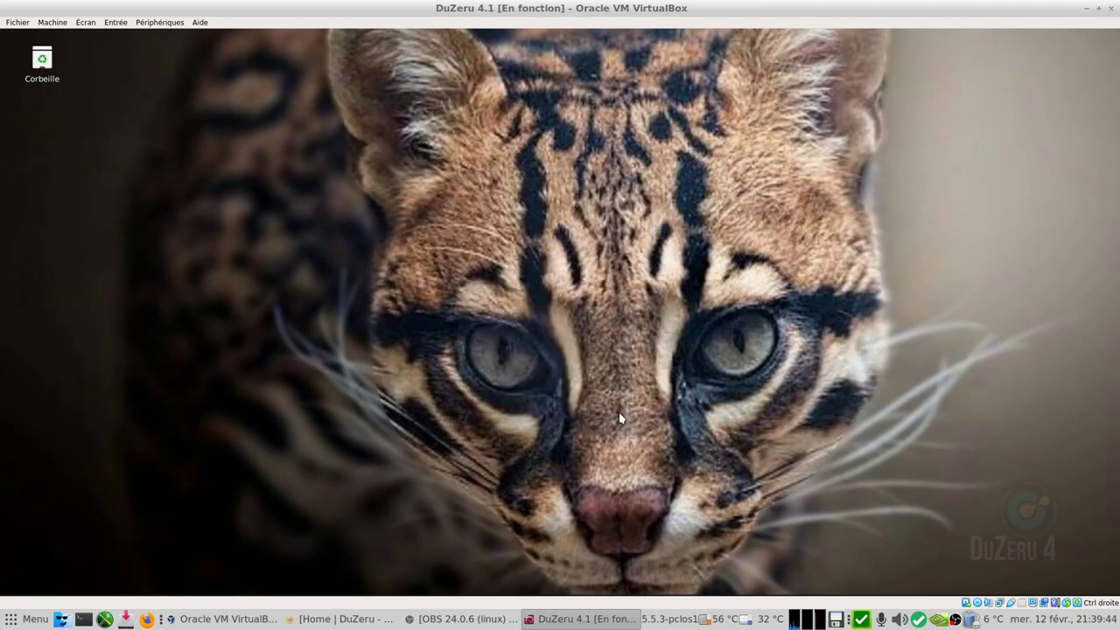
Bring the minimized Control Center window back and view its Display settings, closing them again
left_click(10, 588)
left_click(35, 586)
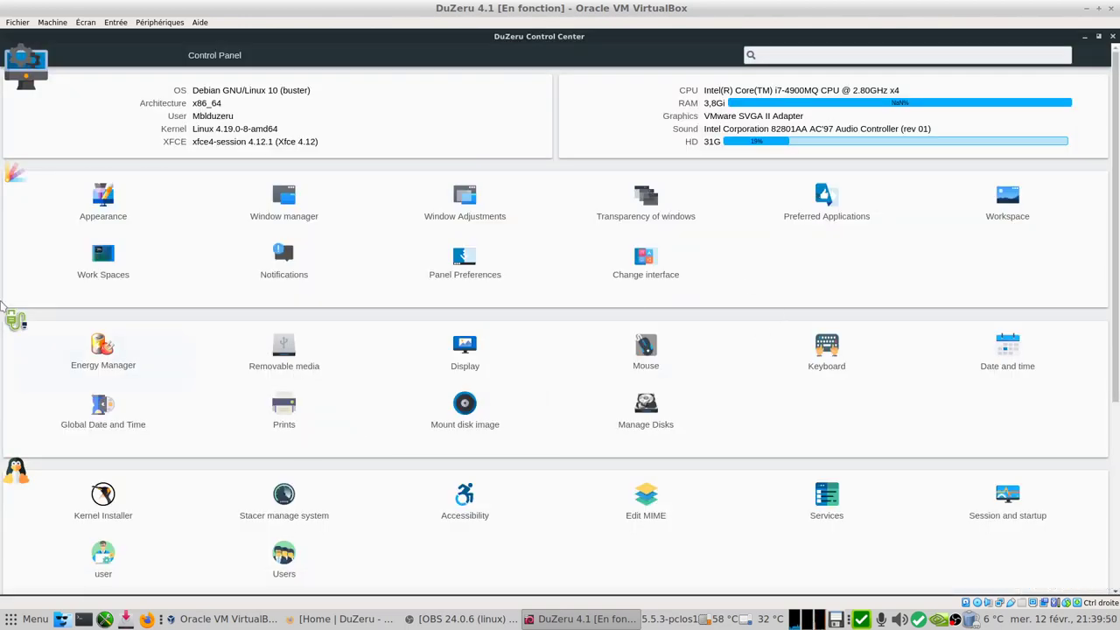
left_click(465, 357)
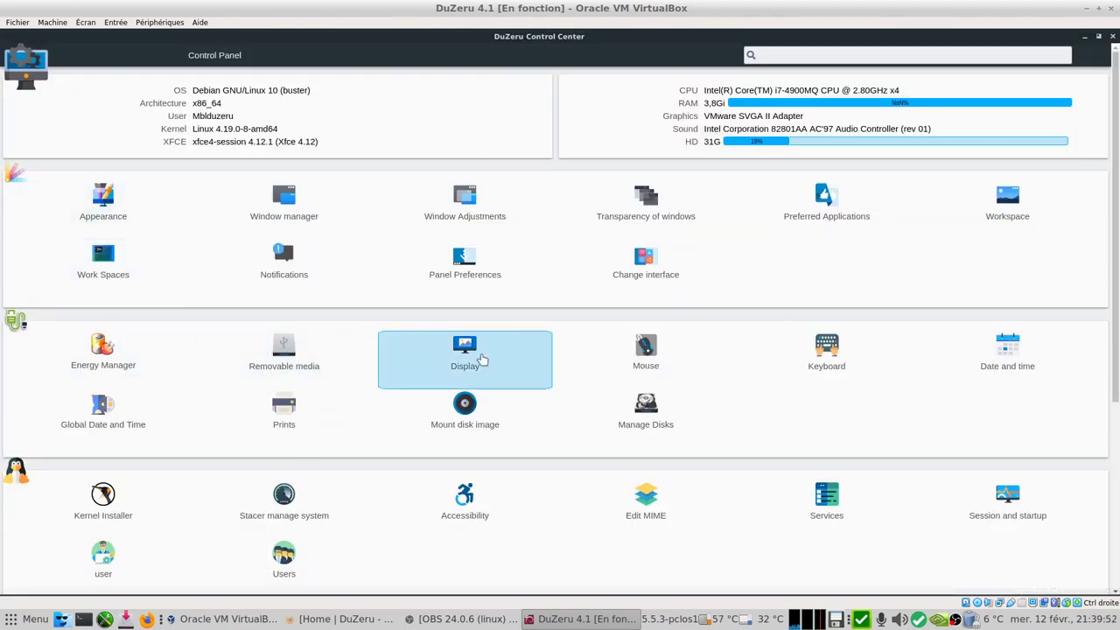
left_click(758, 418)
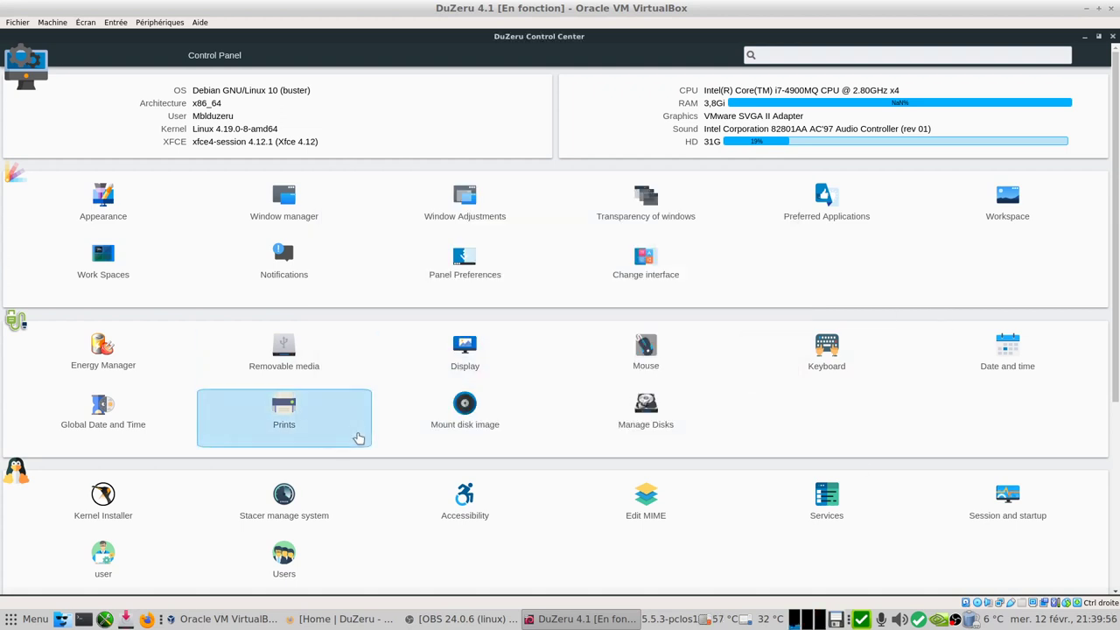
Open the Kernel Installer from the Control Center, read the maximized kernel explanations, and close that introduction
scroll(368, 429, "down", 1)
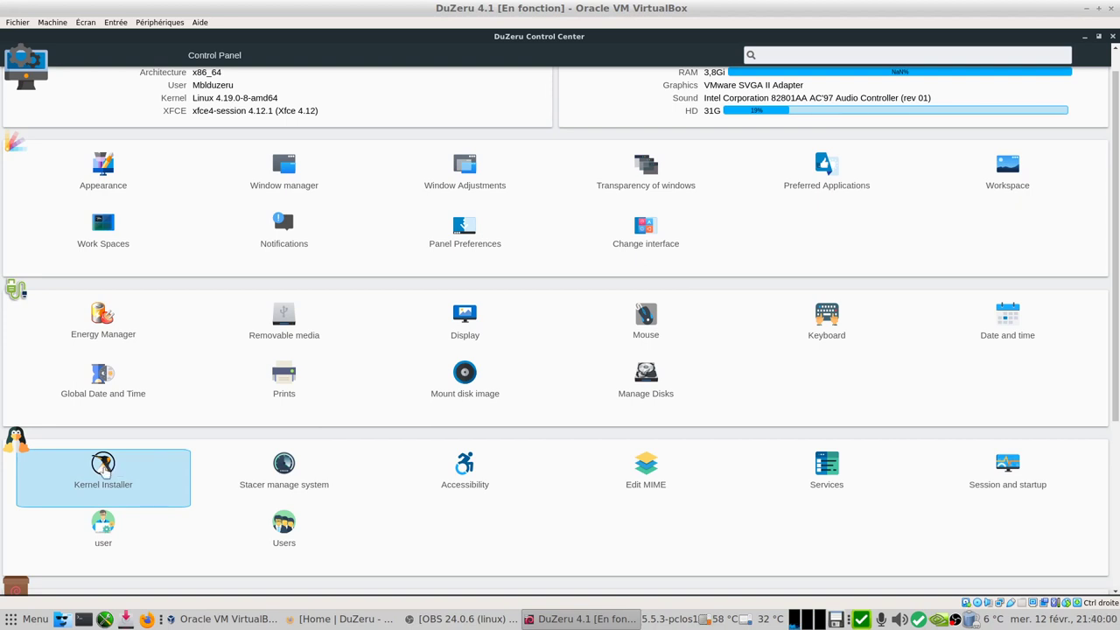
left_click(104, 466)
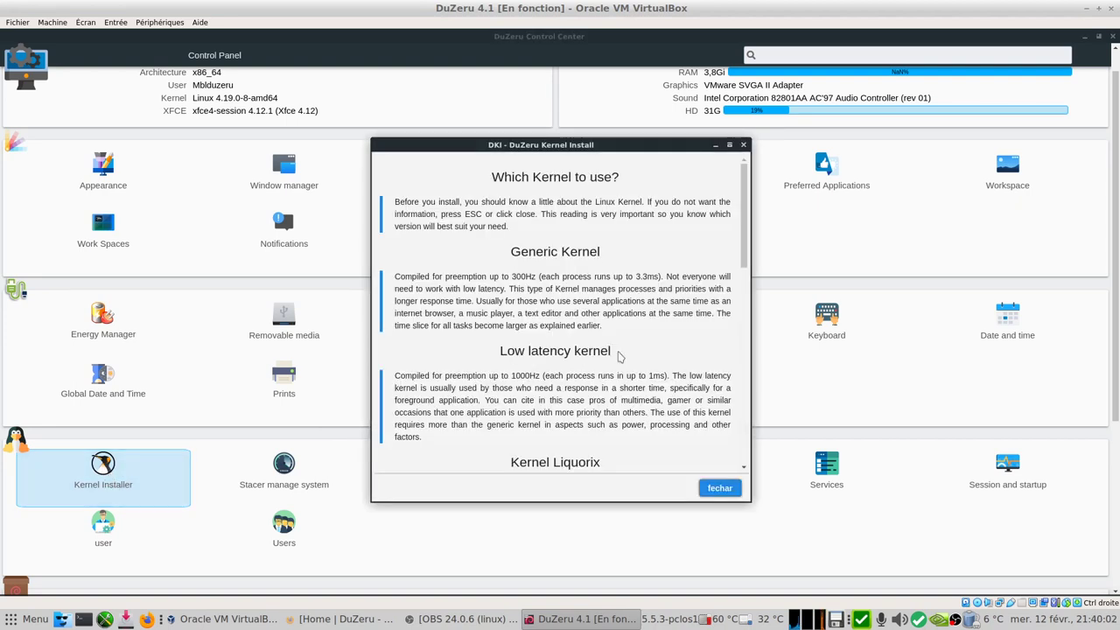
left_click(730, 145)
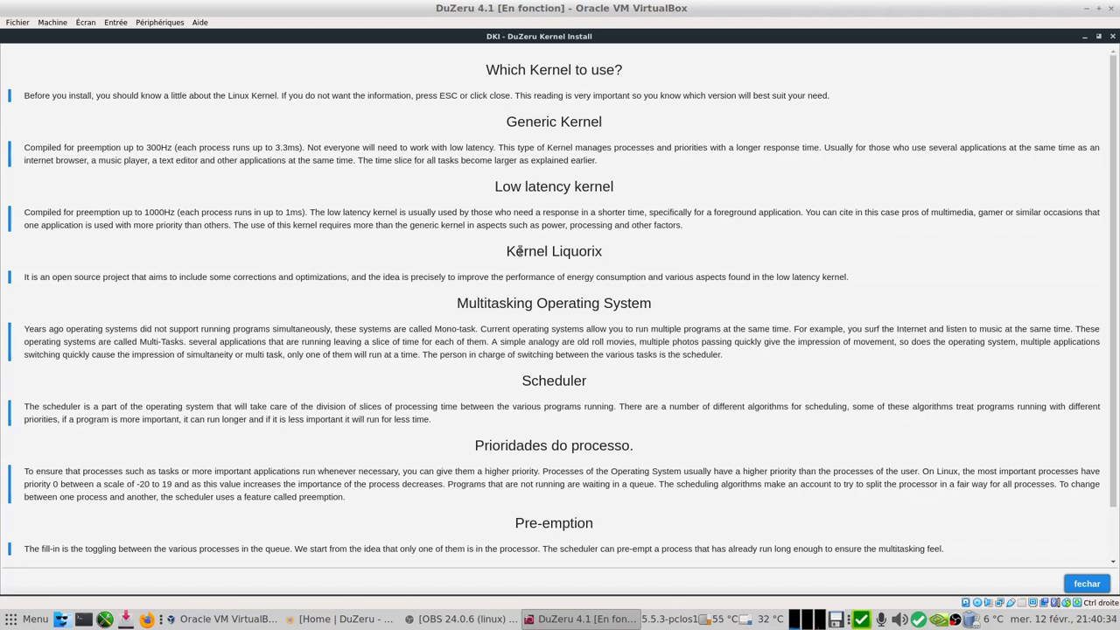
left_click(1085, 583)
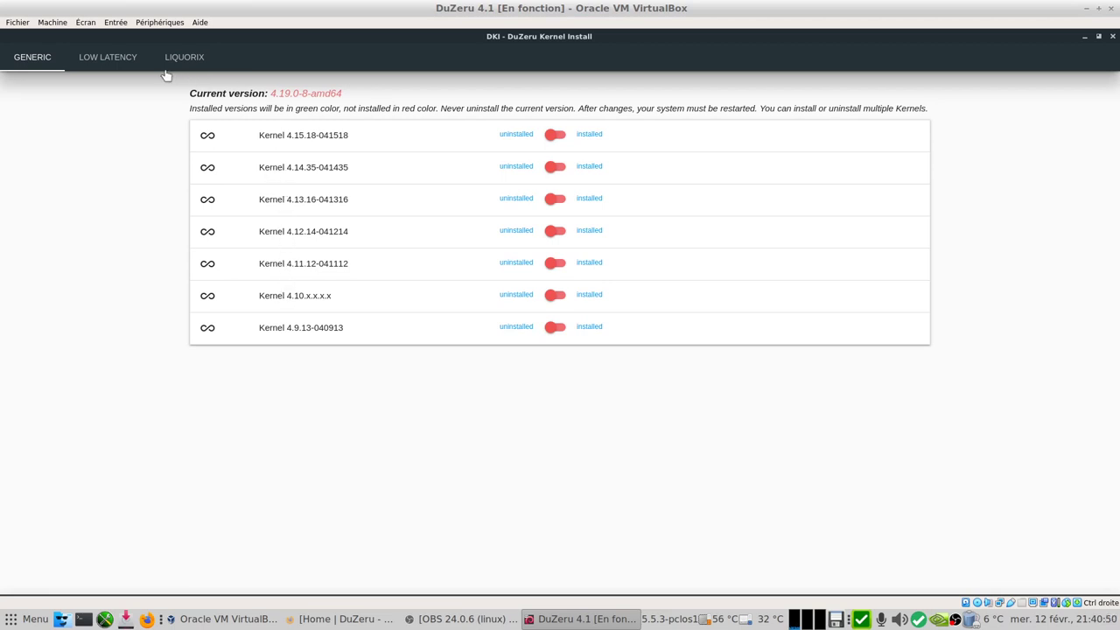
View the Low Latency and Liquorix kernel lists, restore the window size, and close the Kernel Installer
left_click(99, 62)
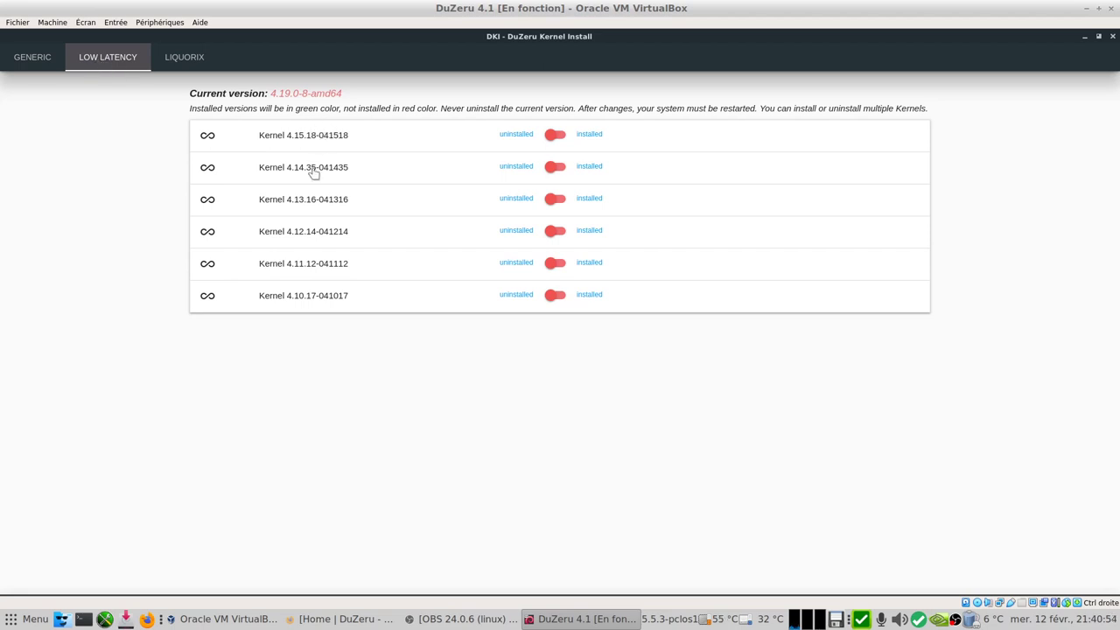
left_click(183, 61)
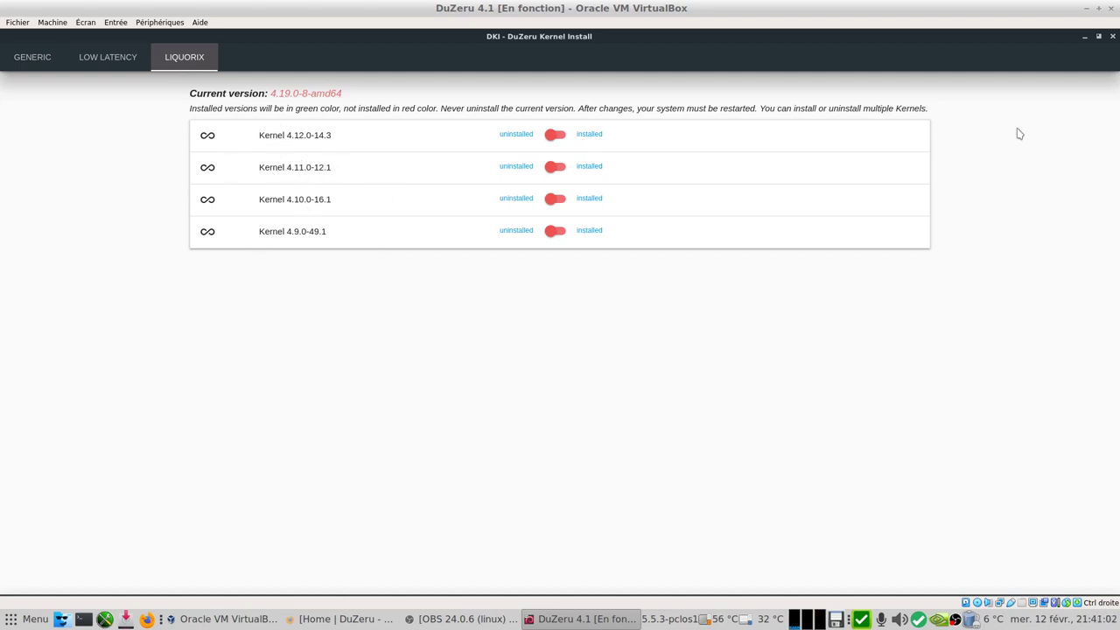
left_click(1099, 36)
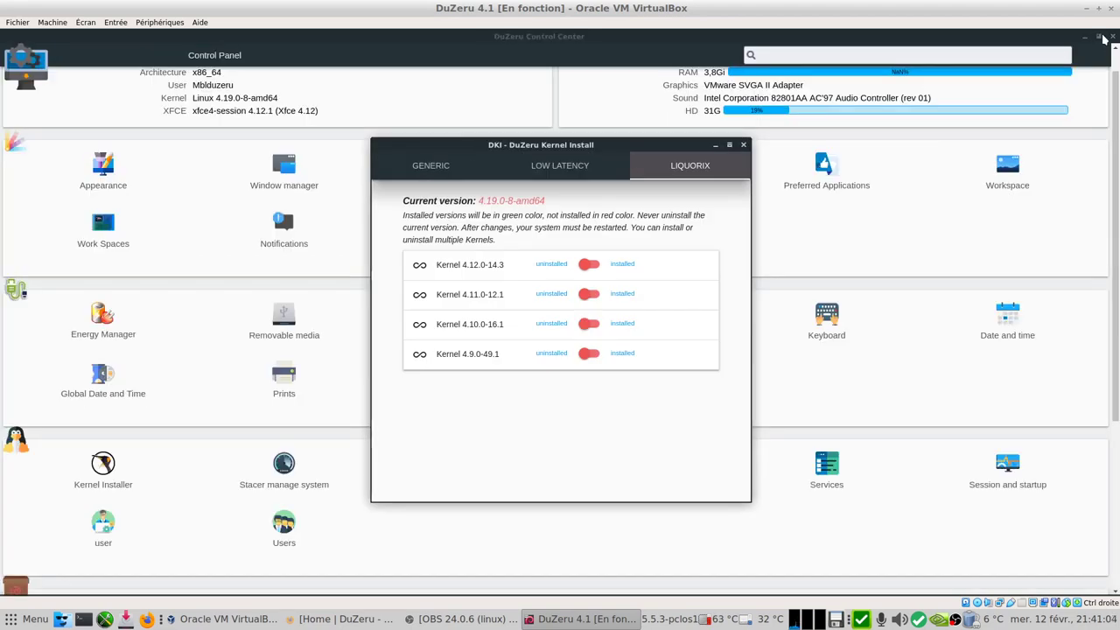
left_click(744, 145)
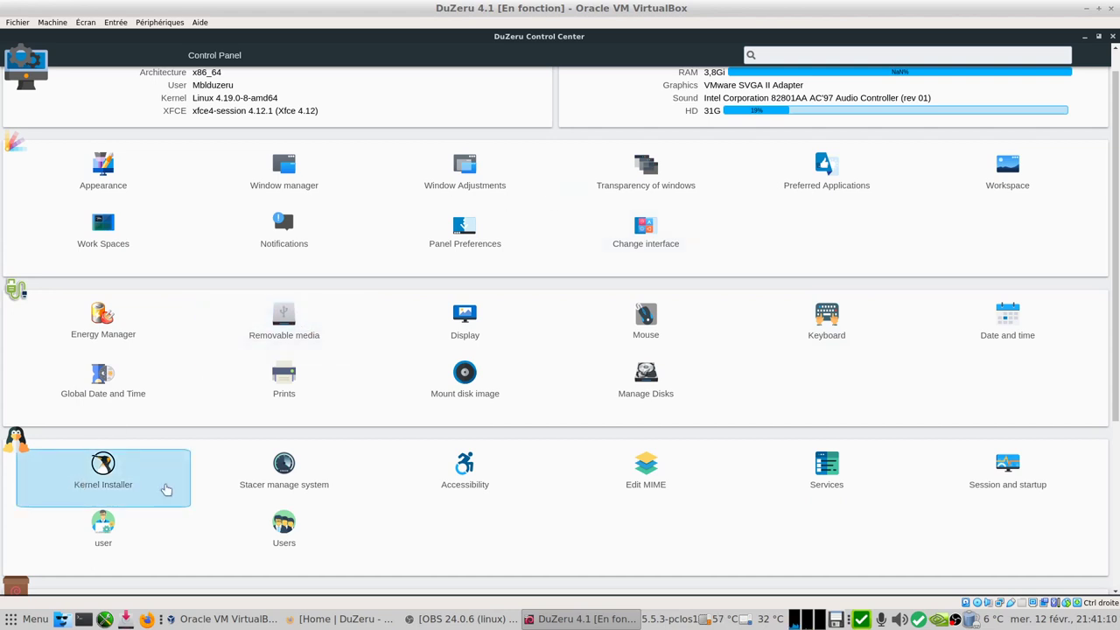
Open the Stacer system manager, look through its pages, including System Cleaner and Uninstaller, and close it
left_click(249, 483)
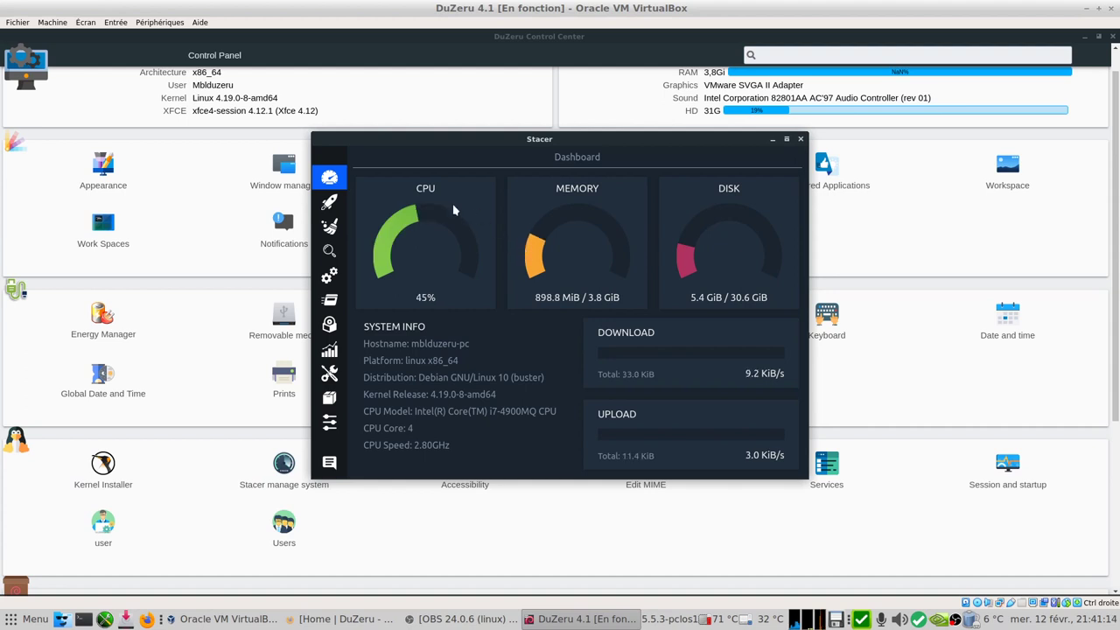
left_click(333, 204)
left_click(335, 225)
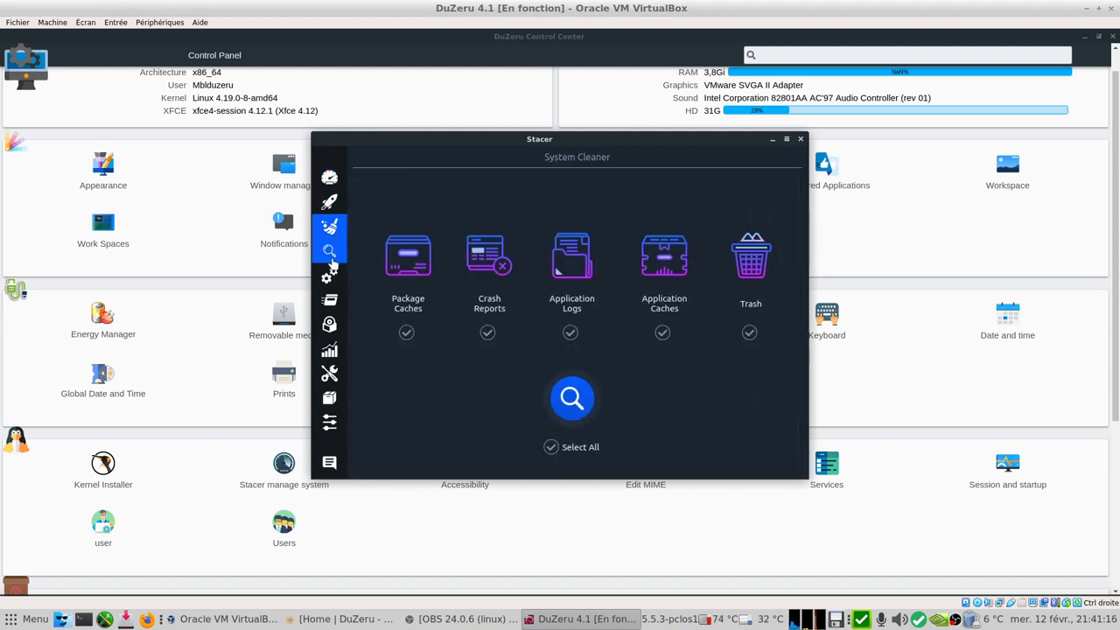
left_click(330, 250)
left_click(329, 275)
left_click(325, 323)
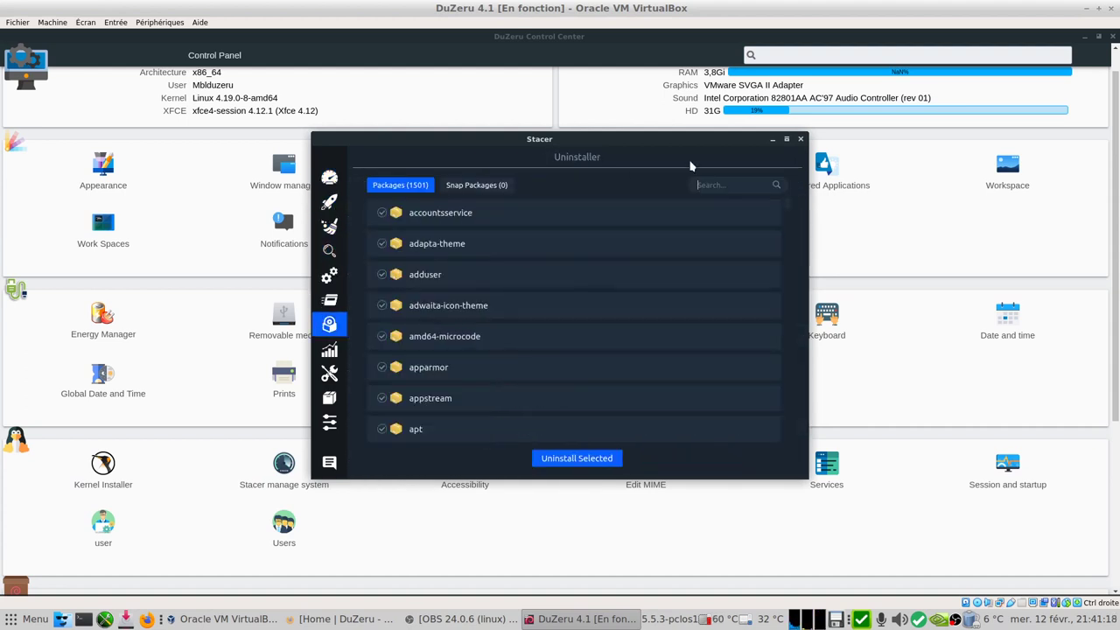
left_click(799, 138)
left_click(630, 310)
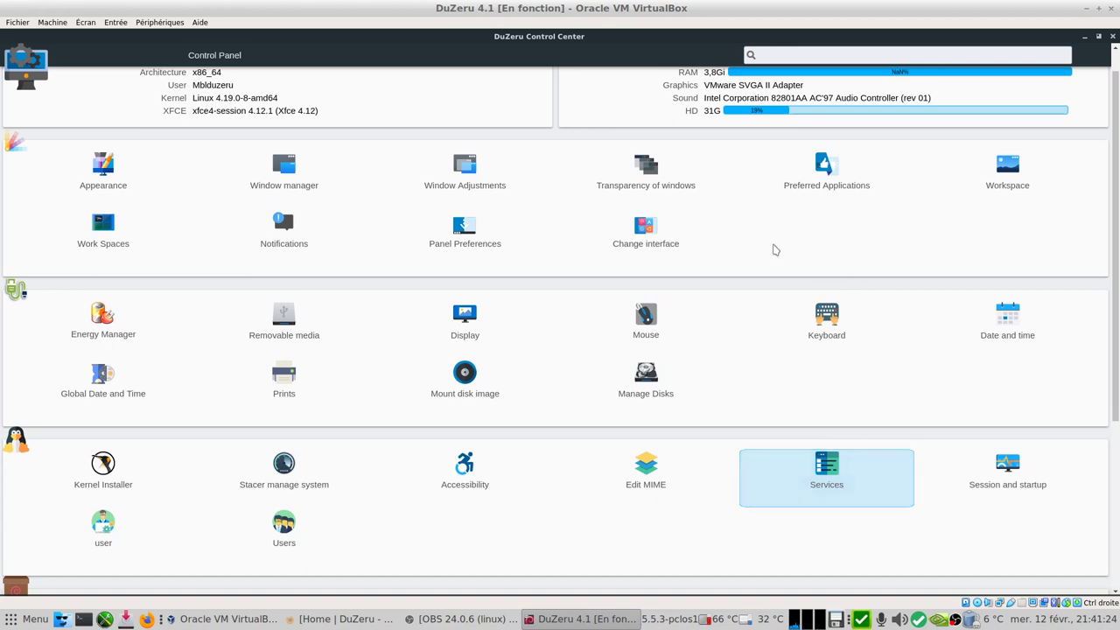
Open the Session and startup settings, view the splash screen and application autostart pages, and close the window
left_click(1010, 485)
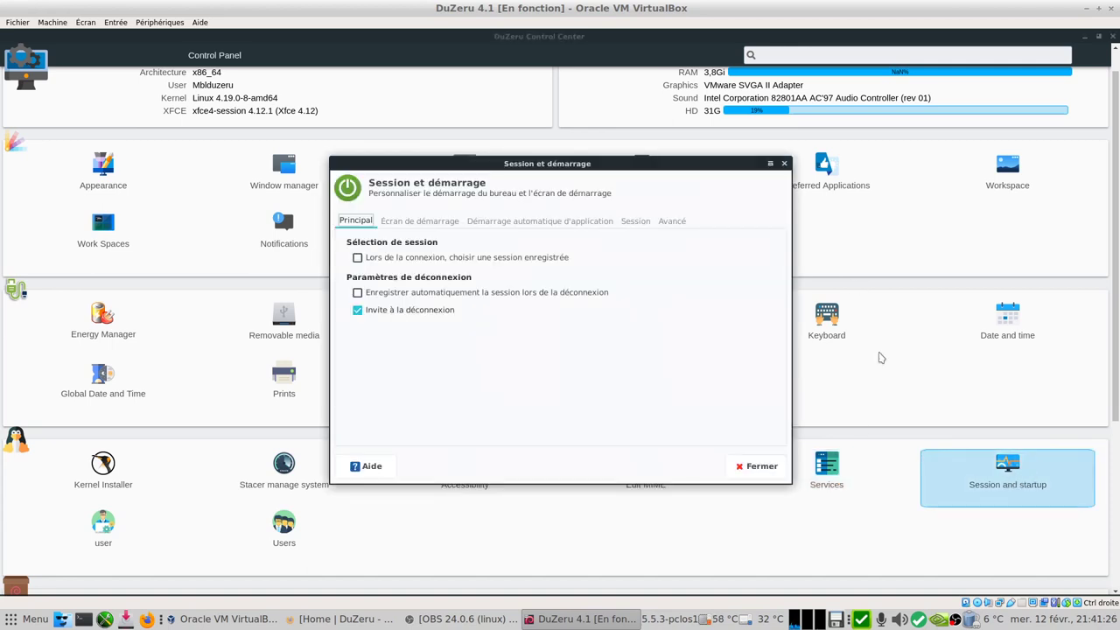
left_click(444, 228)
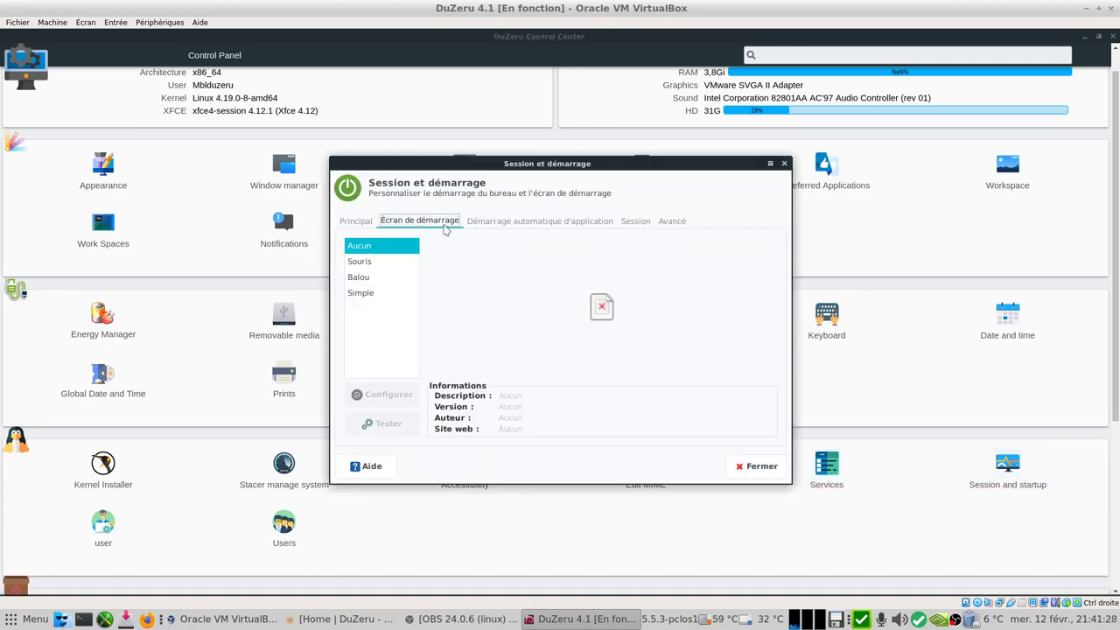
left_click(519, 224)
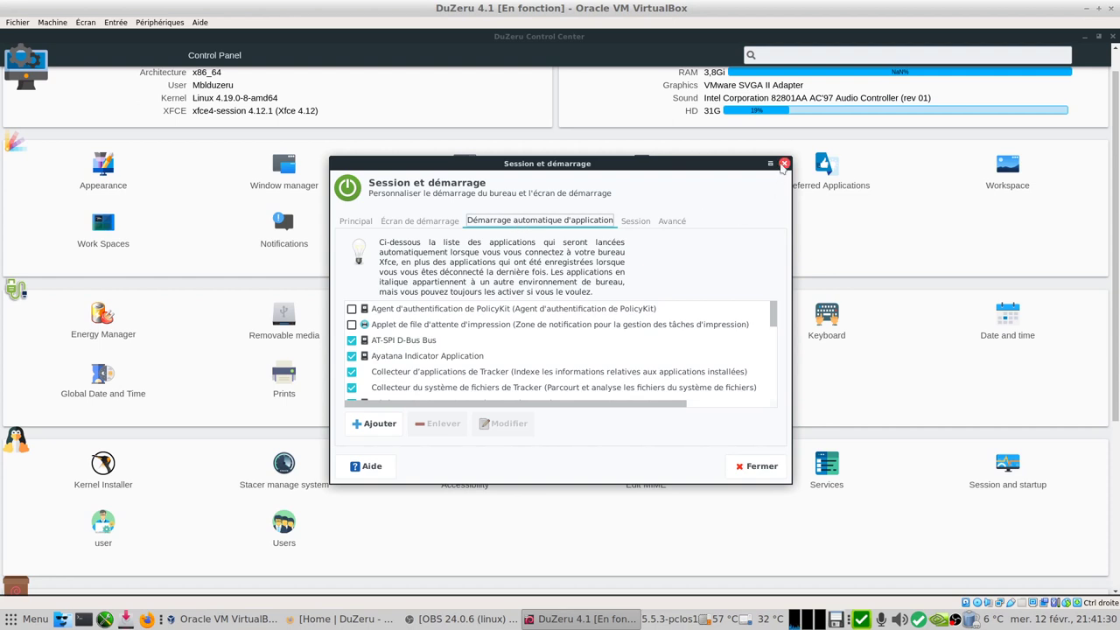
left_click(784, 163)
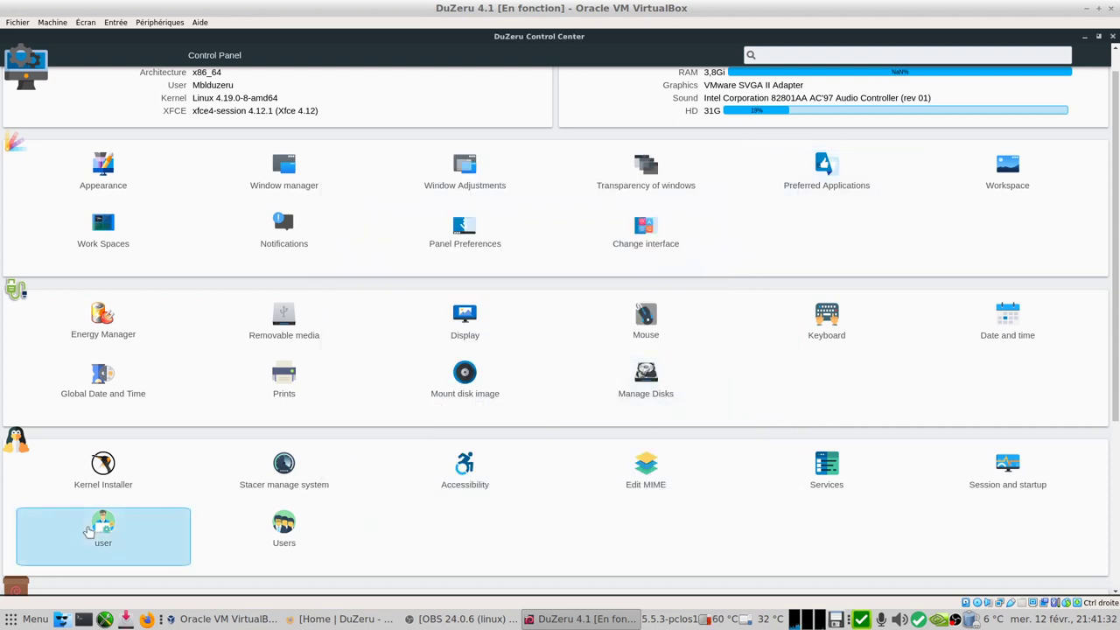
View the user profile details and the Users account settings from the Control Center, closing each window again
left_click(91, 531)
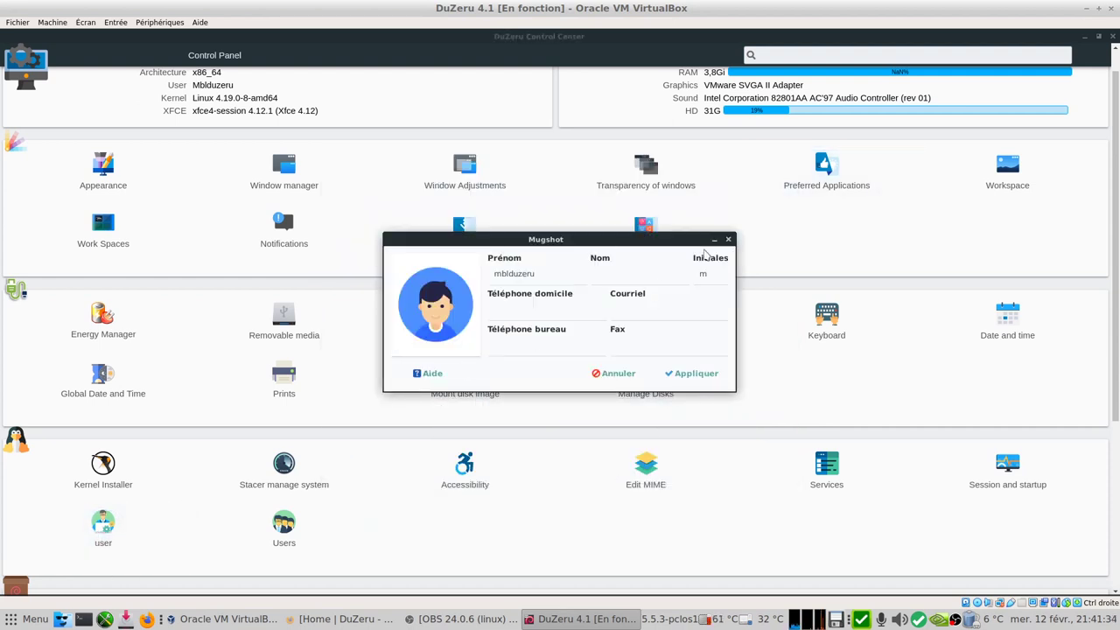
left_click(728, 241)
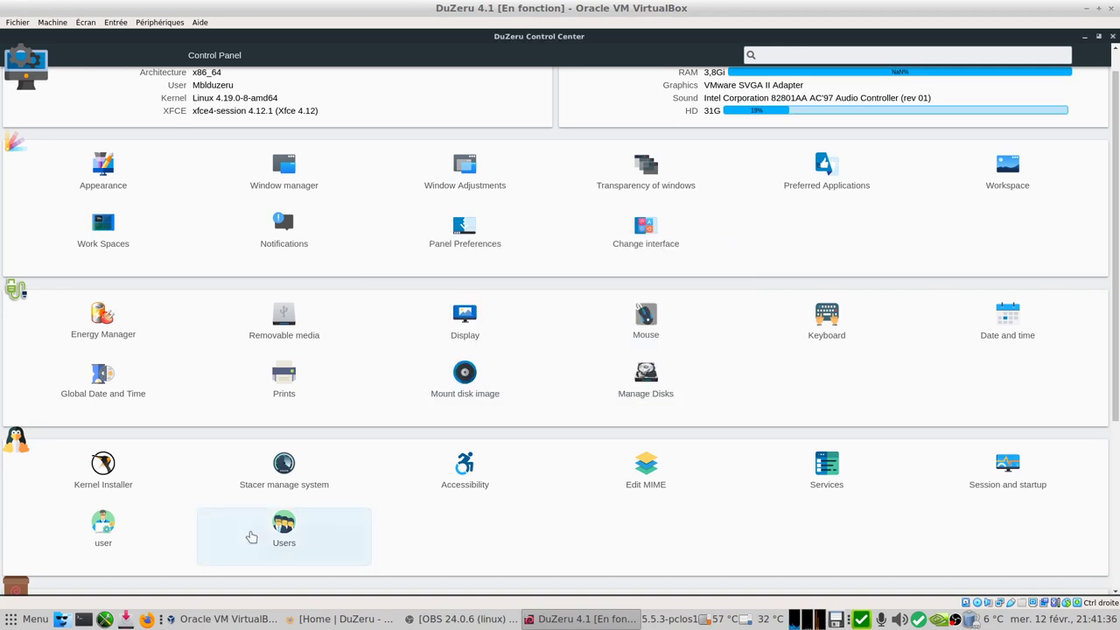
left_click(280, 522)
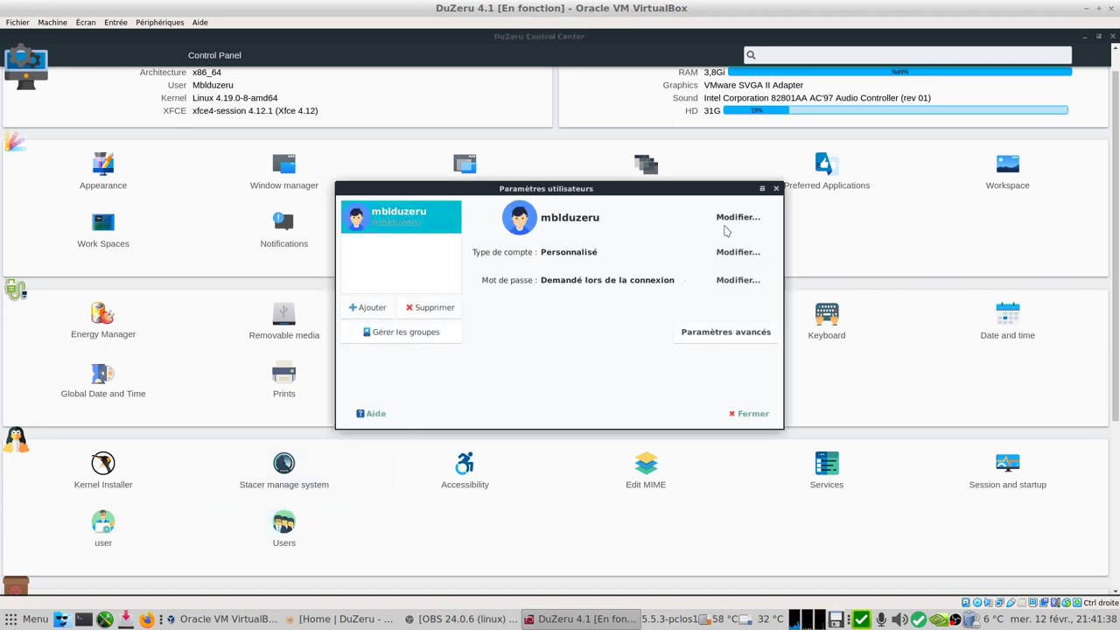
left_click(775, 188)
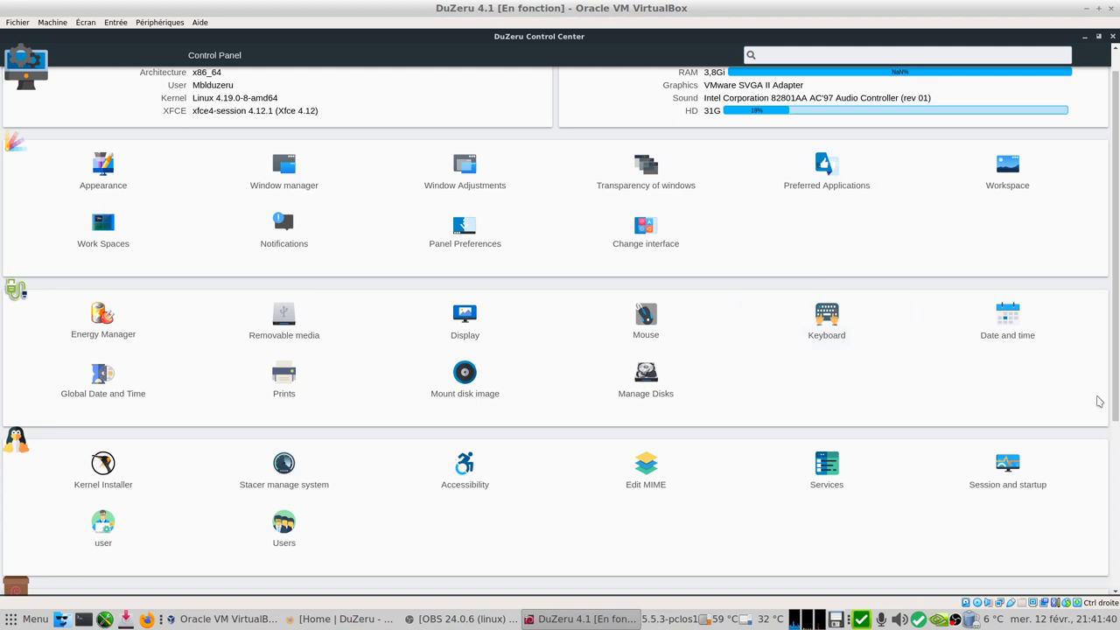
Open Software from the Control Center and view its Snap Store sign-in options and the installed applications
scroll(1099, 401, "down", 5)
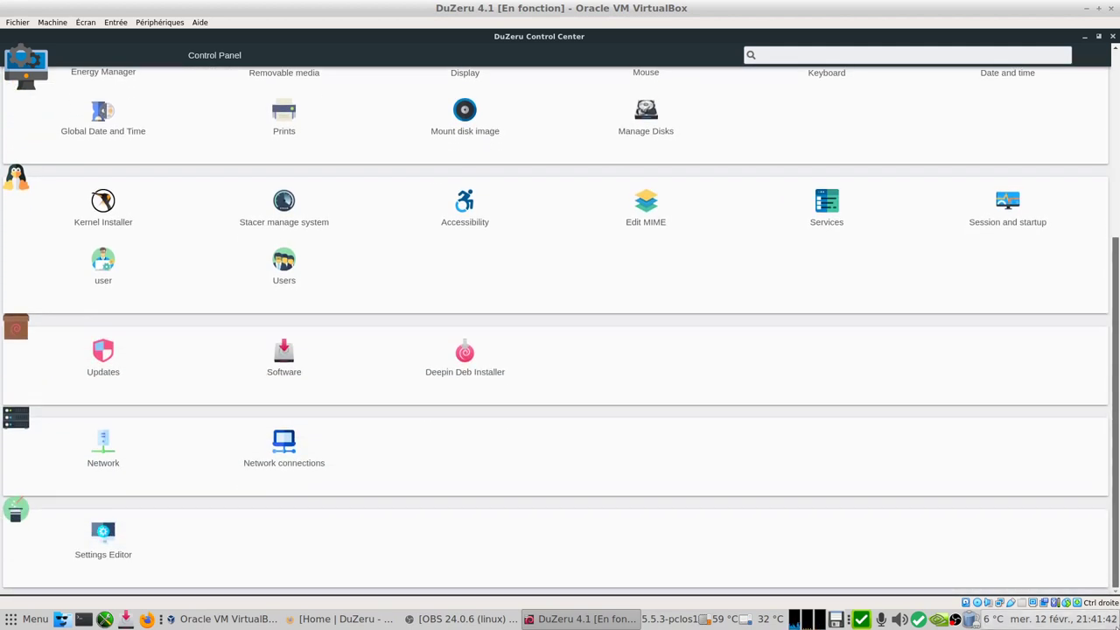
left_click(103, 367)
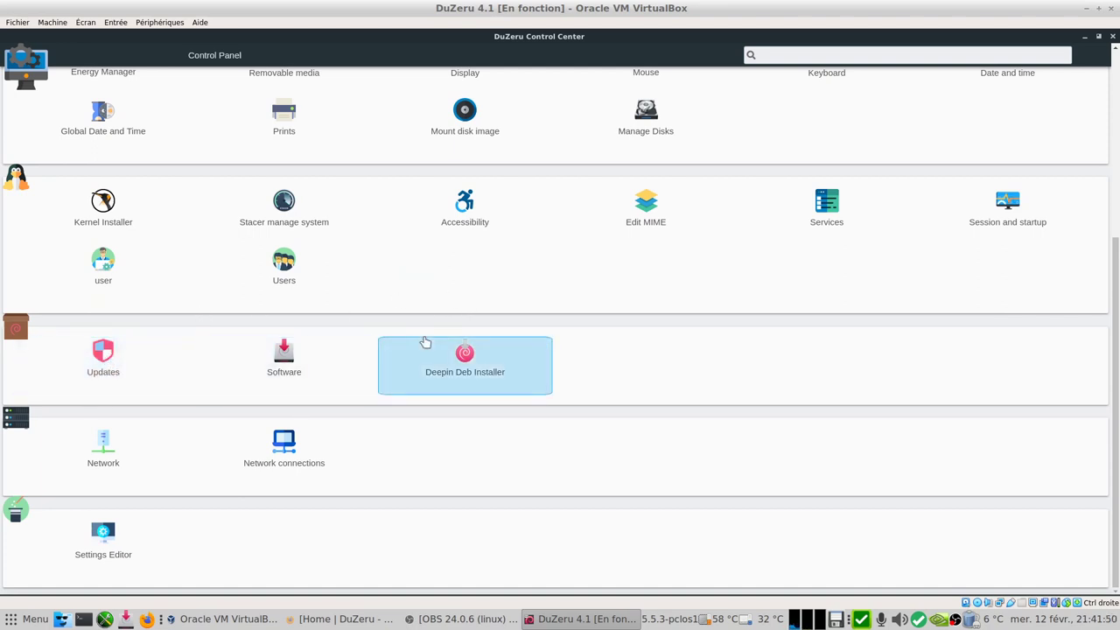
left_click(283, 372)
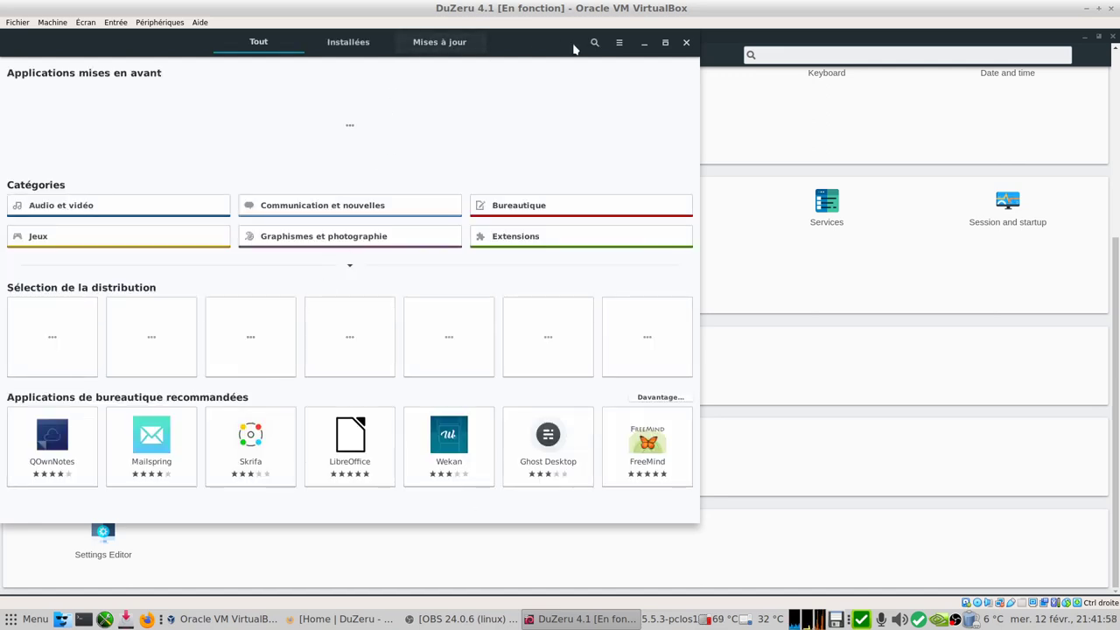
left_click(618, 44)
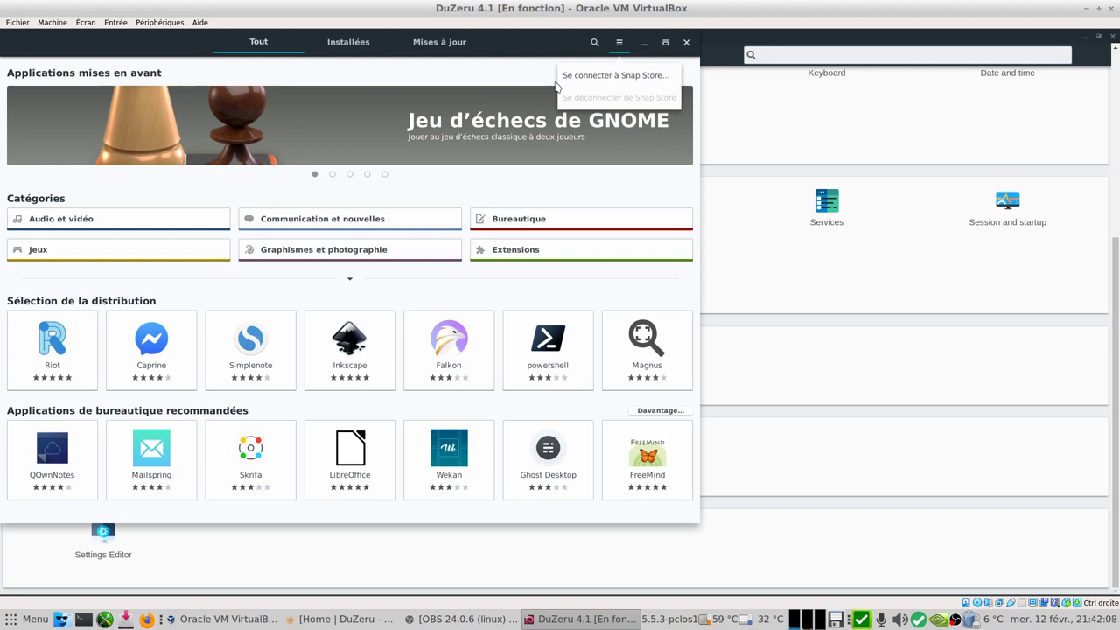
left_click(350, 45)
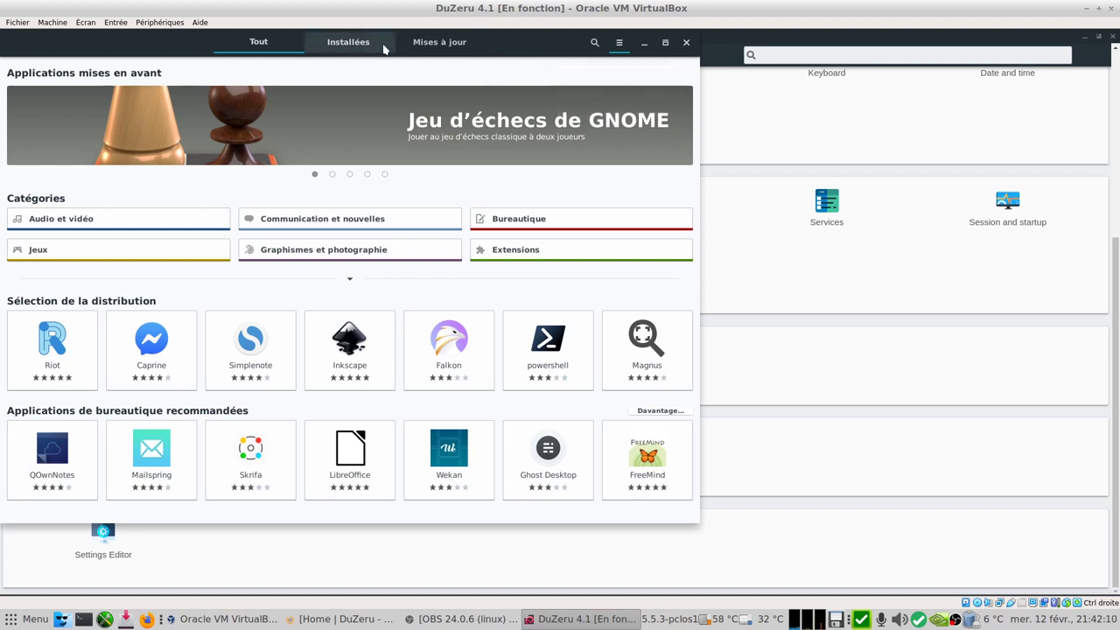
left_click(366, 46)
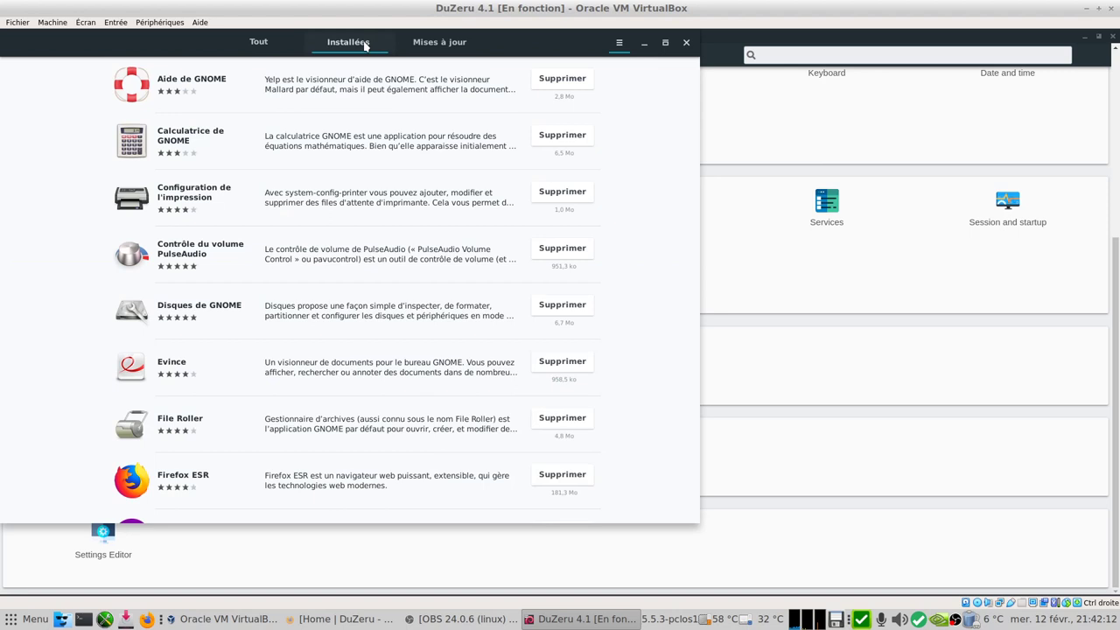
Check for new software updates and return to the overview of all applications
left_click(430, 49)
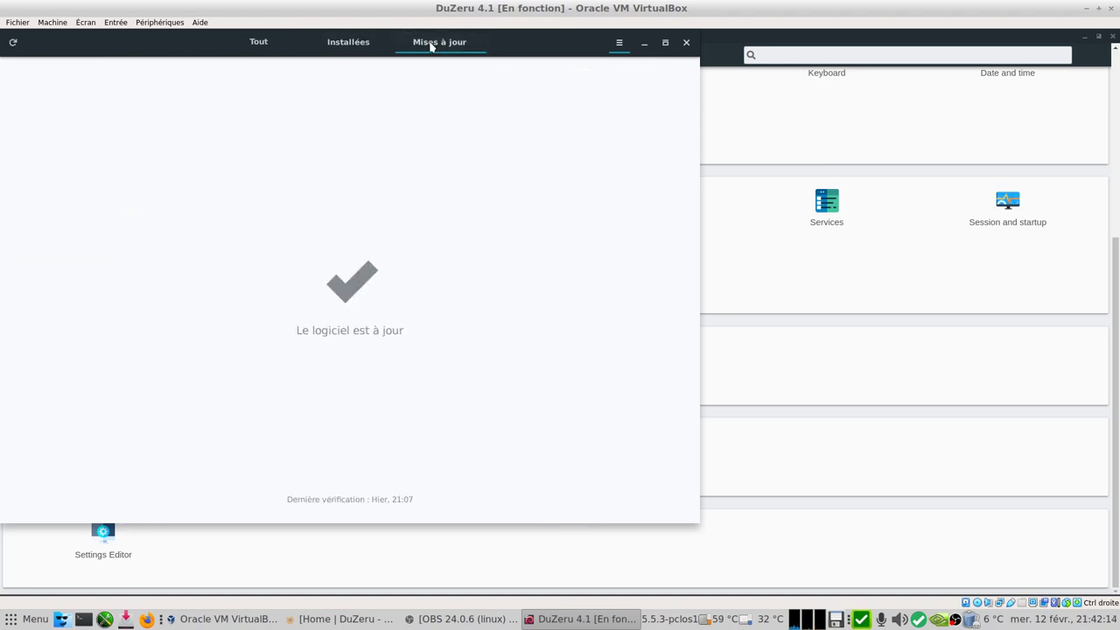
left_click(13, 43)
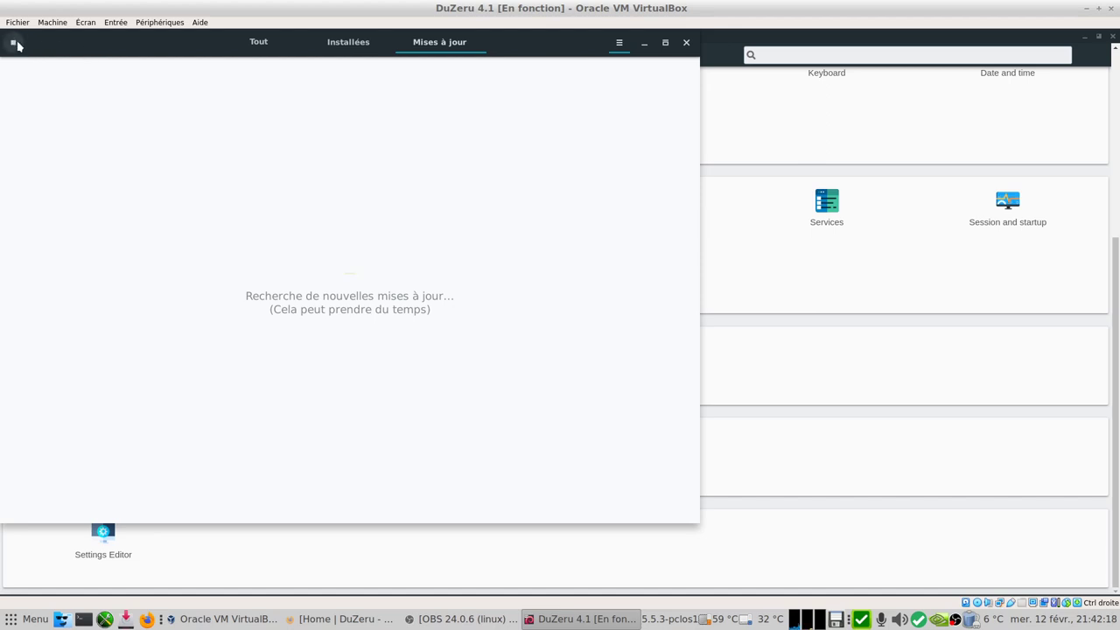
left_click(252, 44)
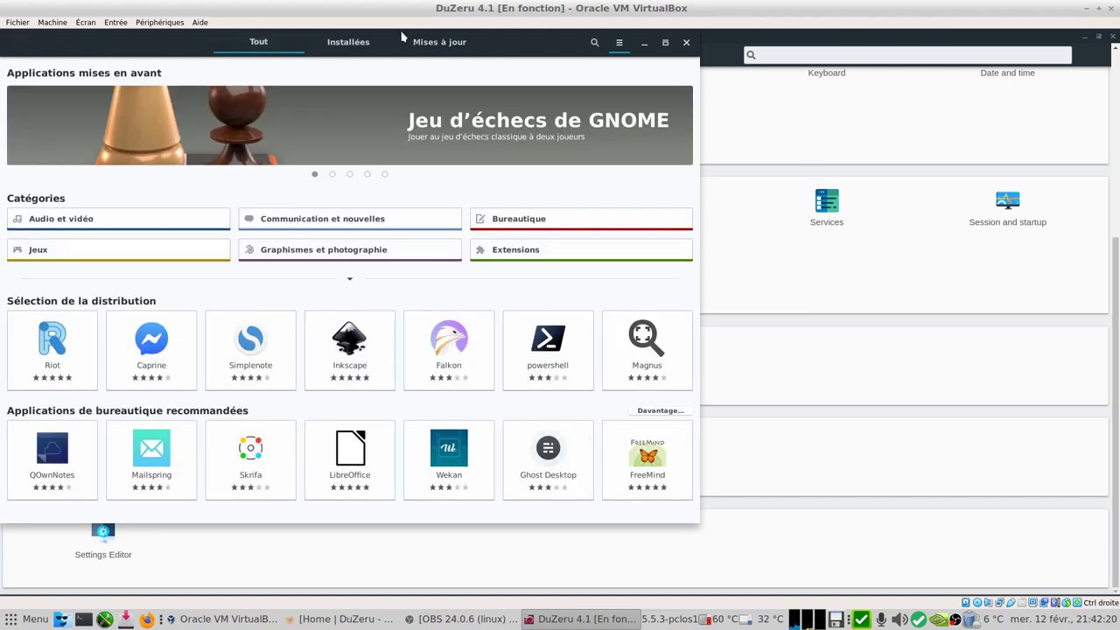
Search the software catalogue for vlc, view the details of the second VLC entry, and return to the results
left_click(594, 44)
type("vl")
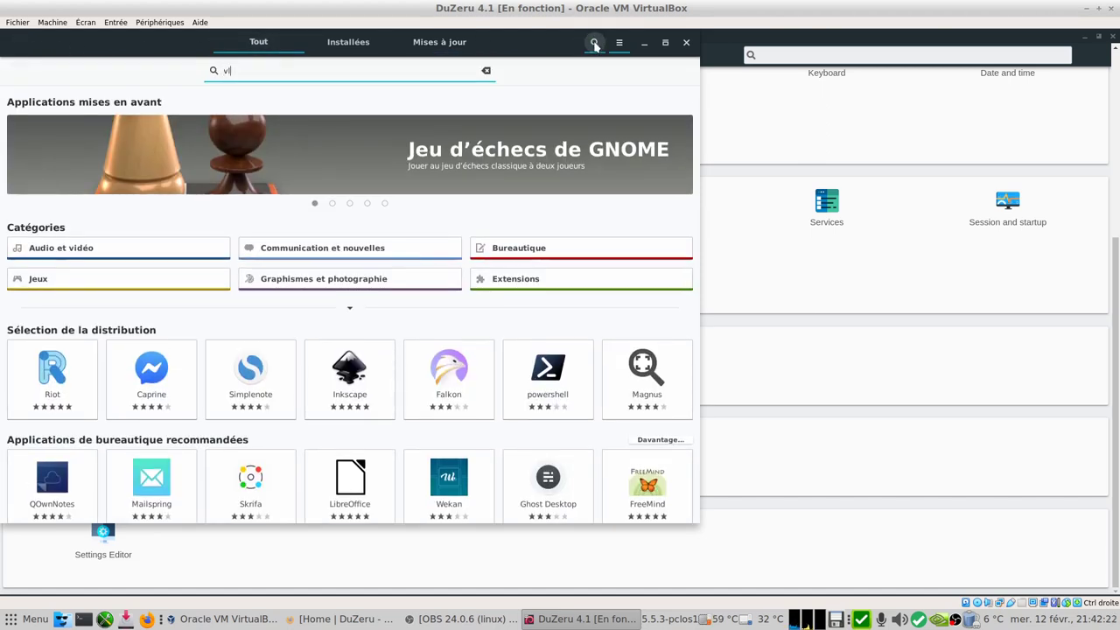
type("c")
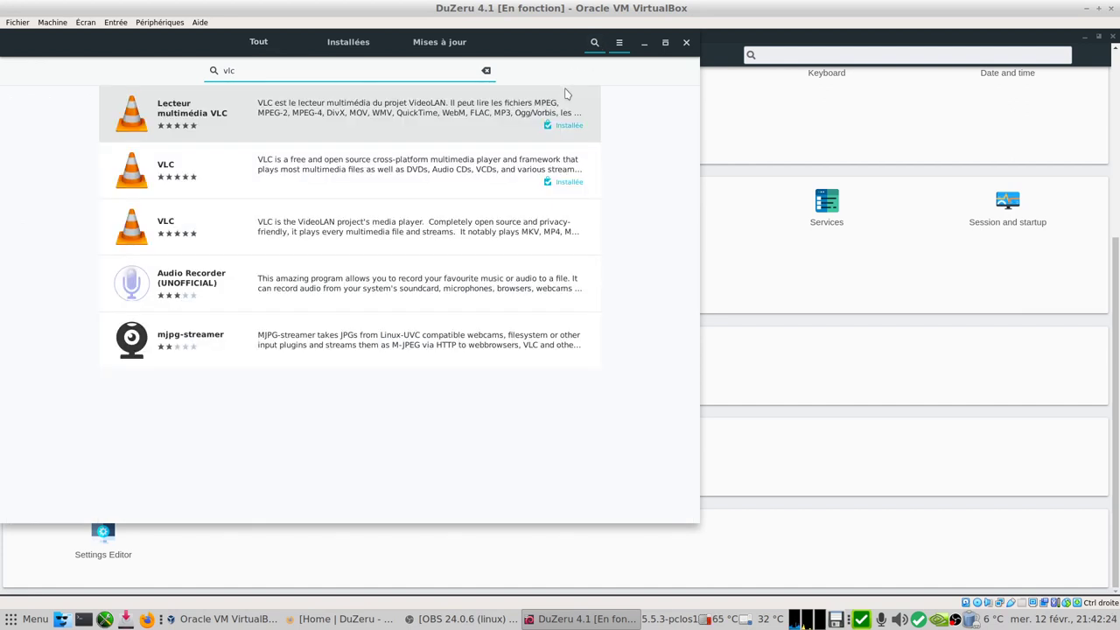
left_click(385, 166)
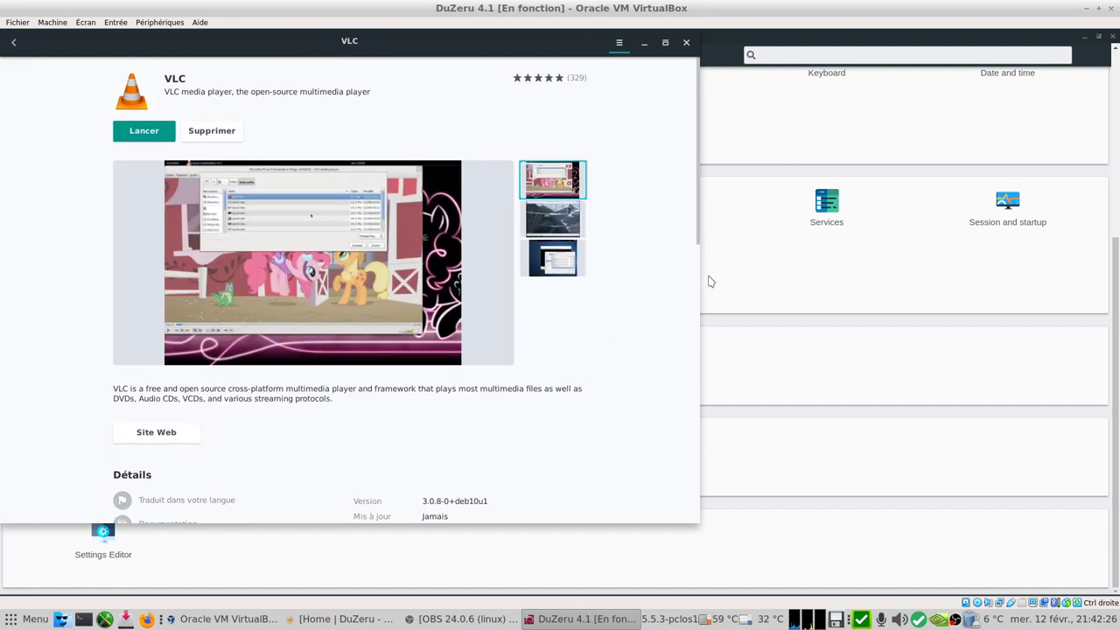
left_click_drag(705, 280, 356, 229)
left_click(13, 42)
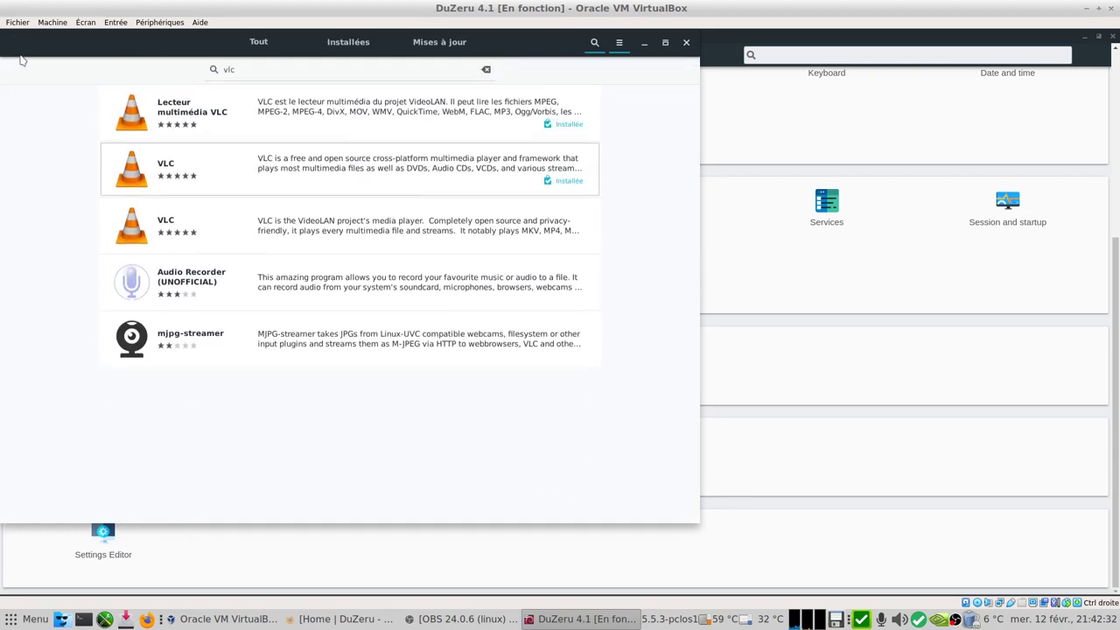
View the details of the VLC entry that is not installed, go back, and close the search
left_click(406, 242)
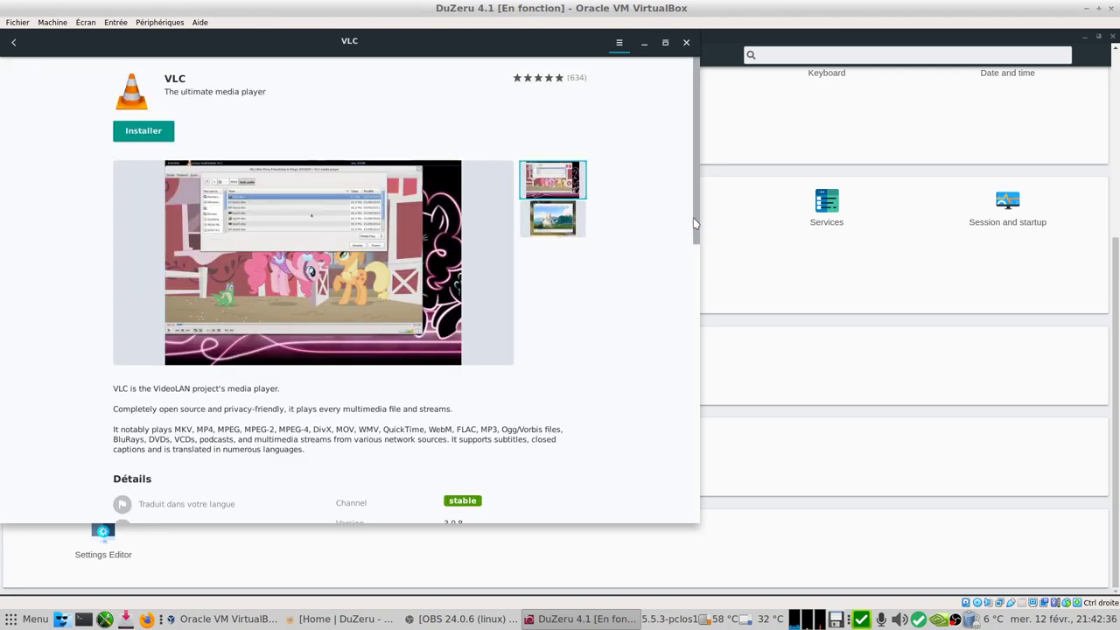
left_click_drag(699, 223, 582, 108)
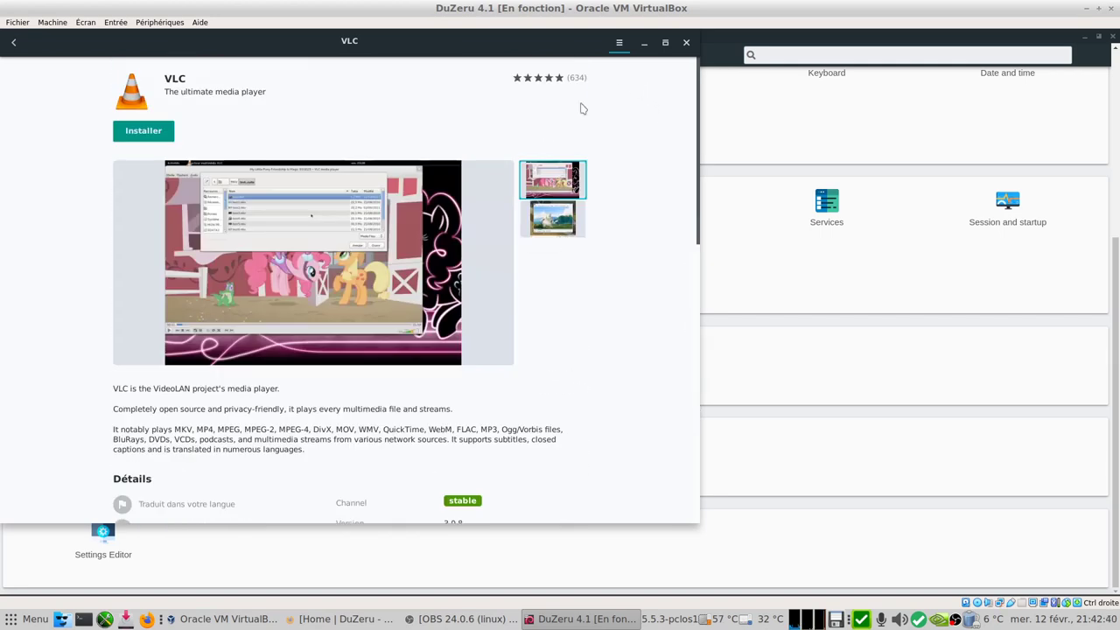
left_click(13, 42)
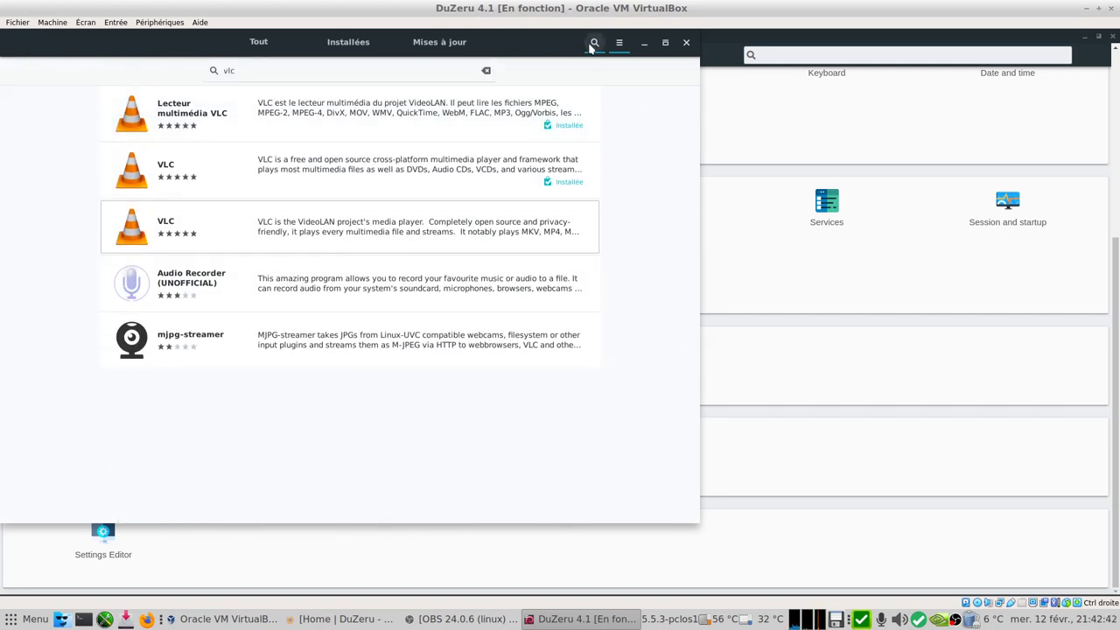
left_click(593, 44)
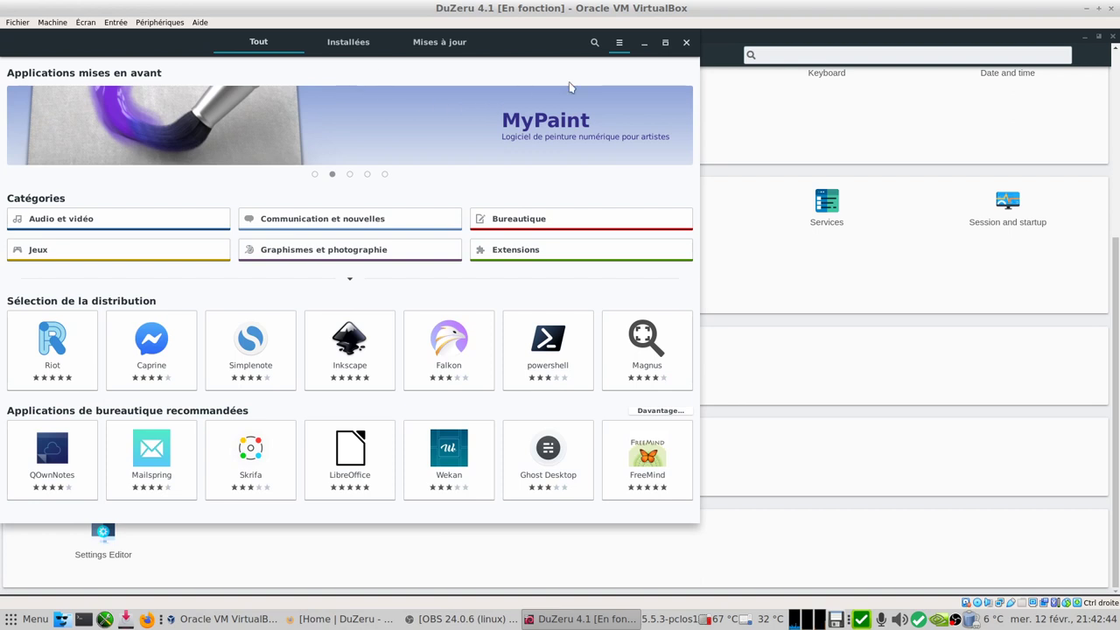
Search the software catalogue for libreoffice, read LibreOffice Writer's details, extensions and ratings, and return to the results
left_click(593, 43)
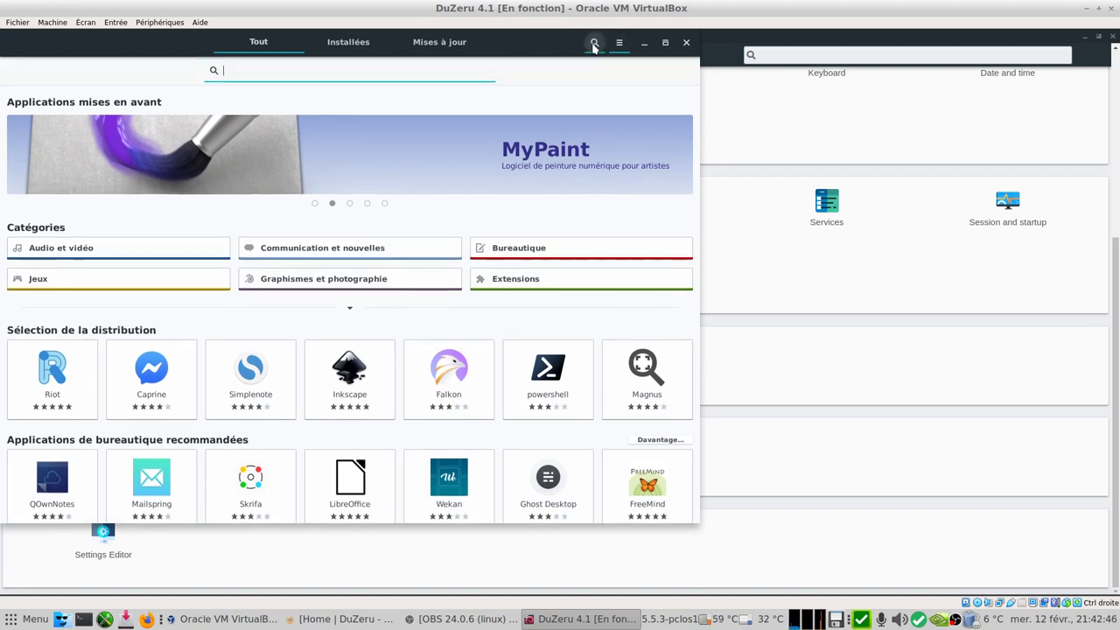
type("libreoff")
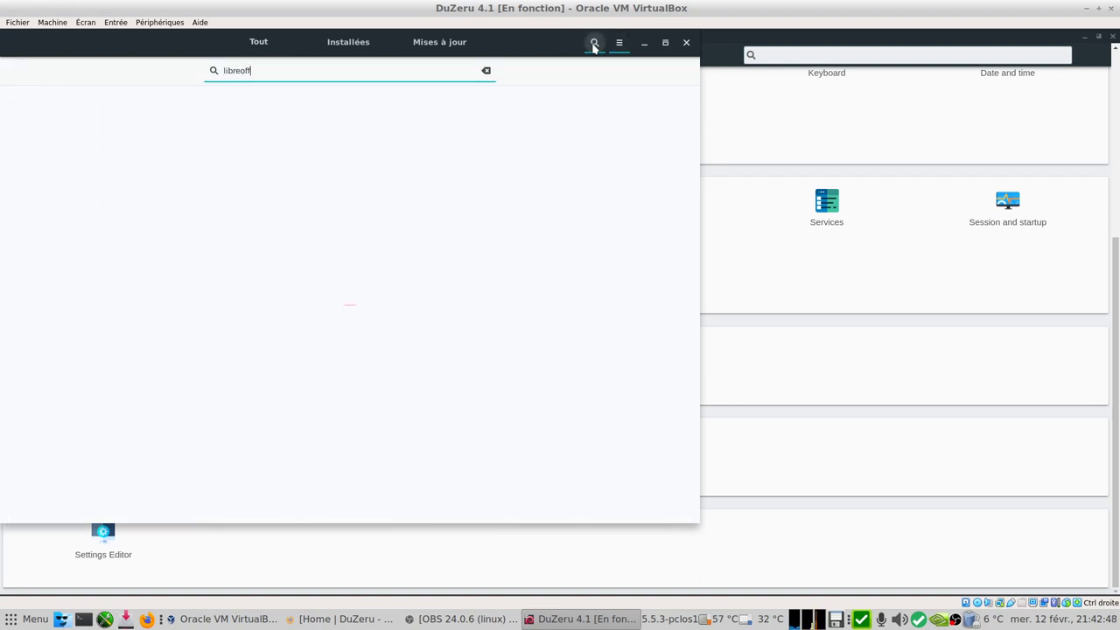
type("ice")
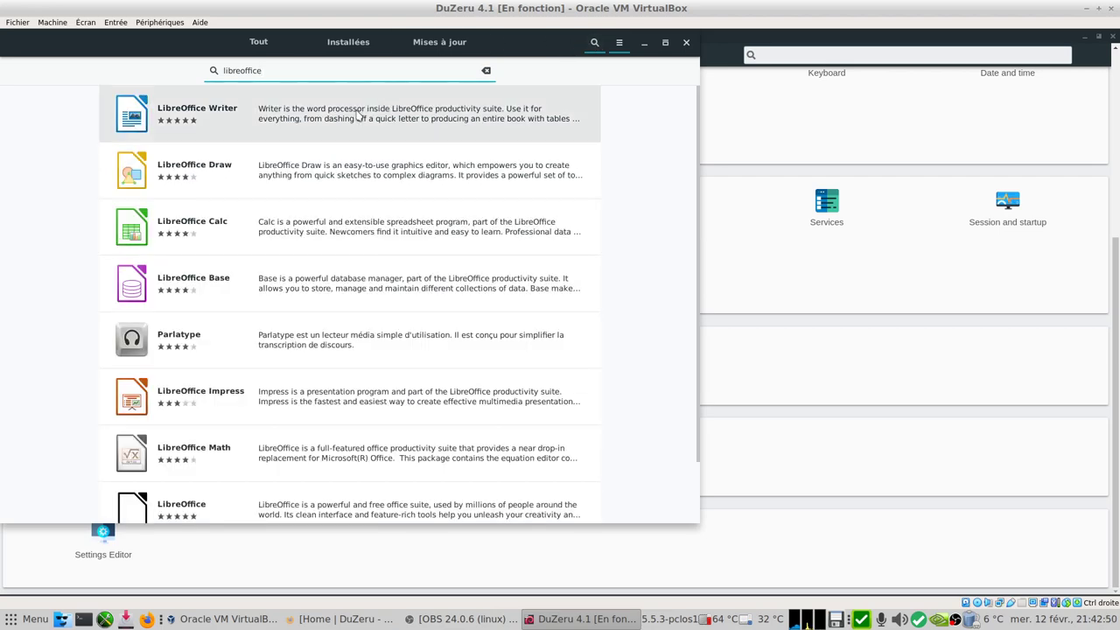
left_click(358, 113)
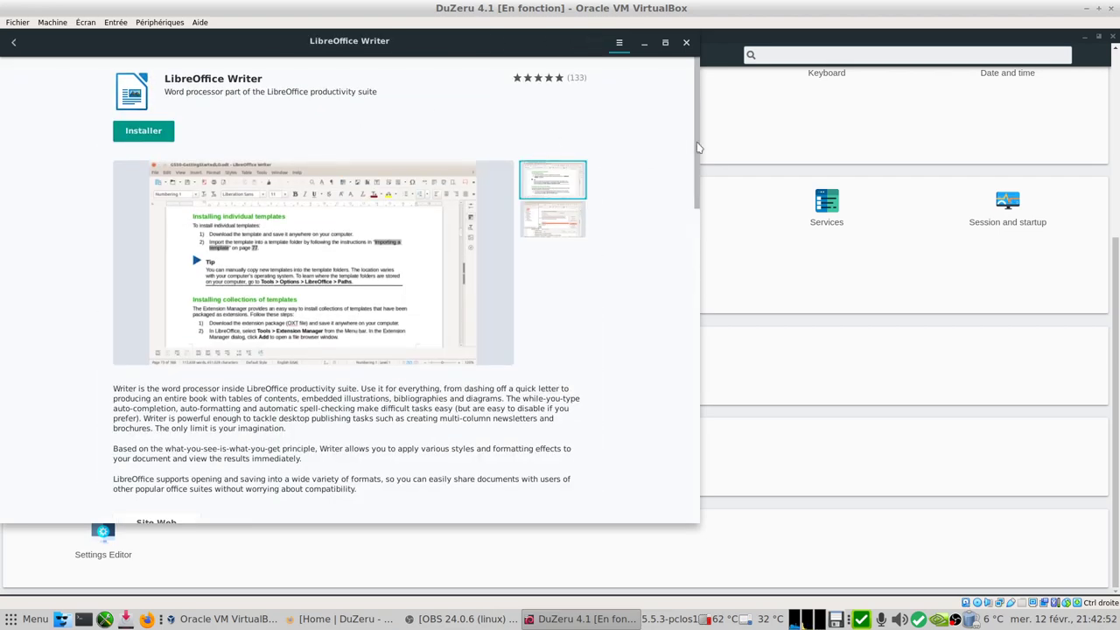
left_click_drag(697, 146, 709, 326)
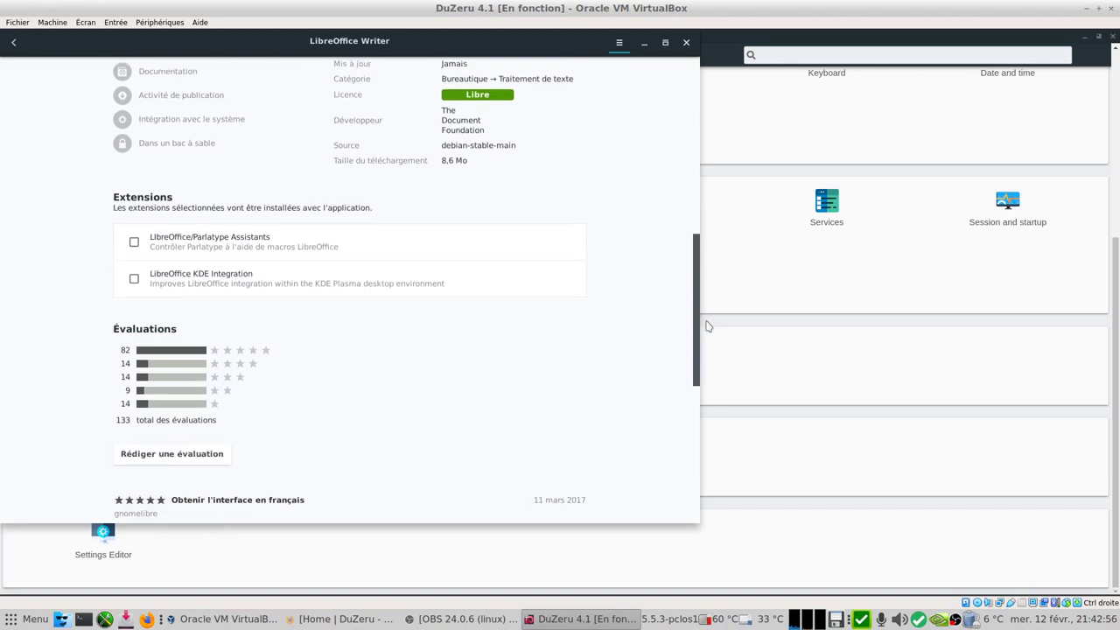
left_click_drag(708, 326, 638, 52)
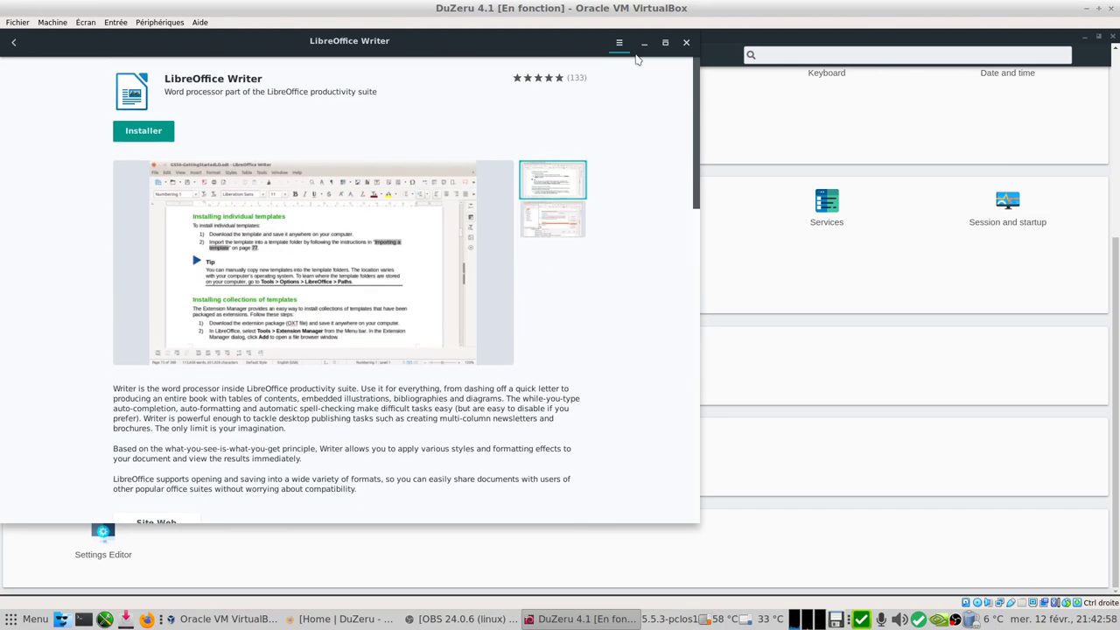
left_click(13, 42)
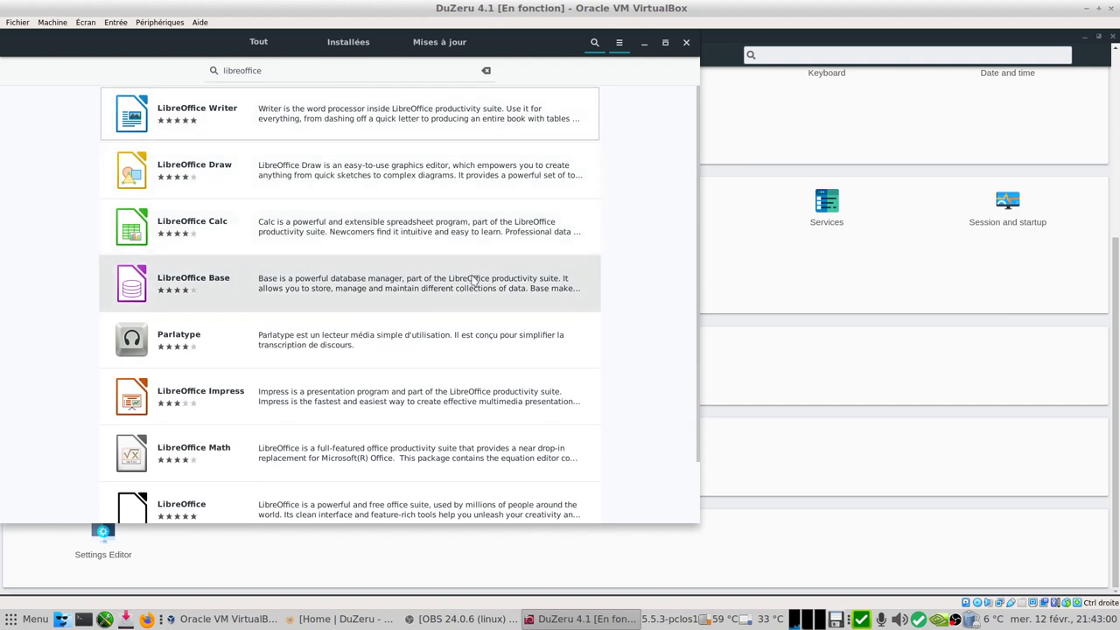
View the details page of the complete LibreOffice suite and return to the search results
left_click(278, 508)
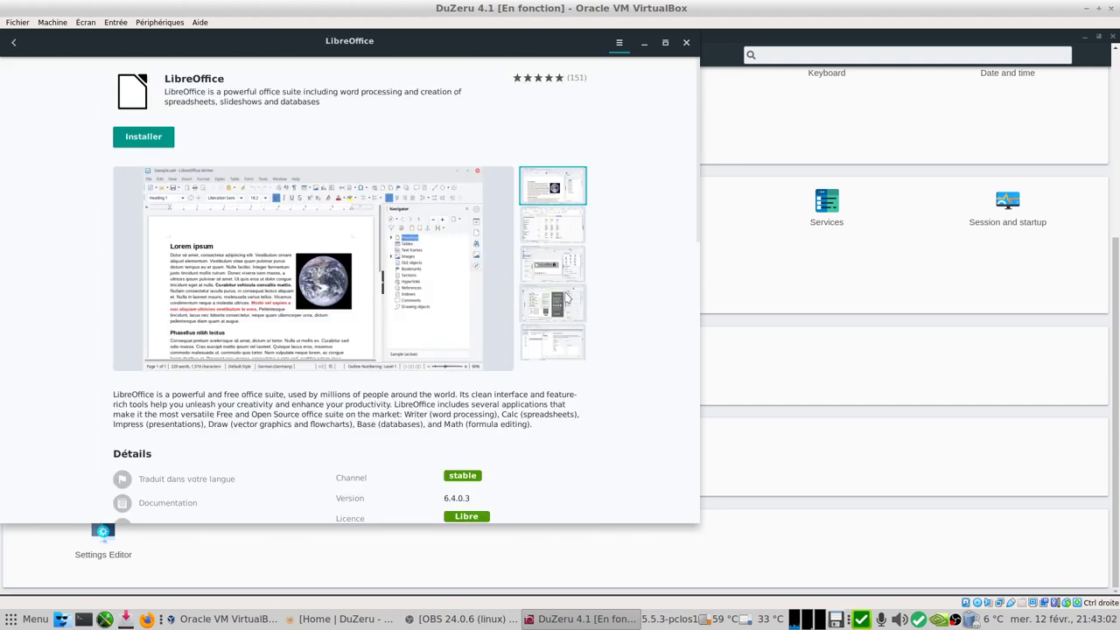
left_click_drag(698, 158, 675, 142)
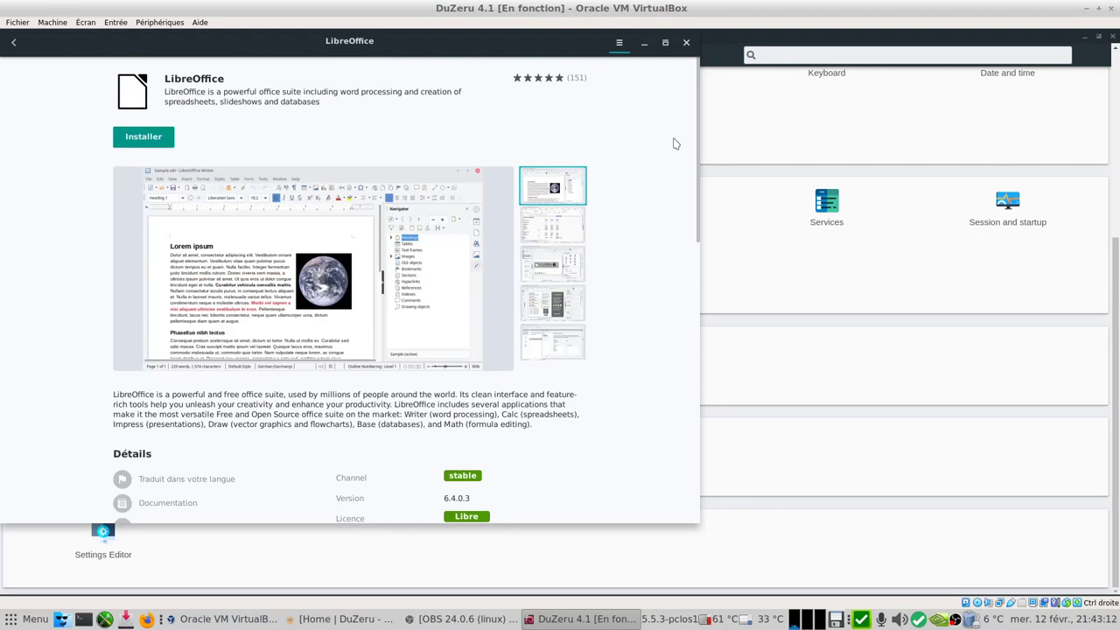
left_click(14, 44)
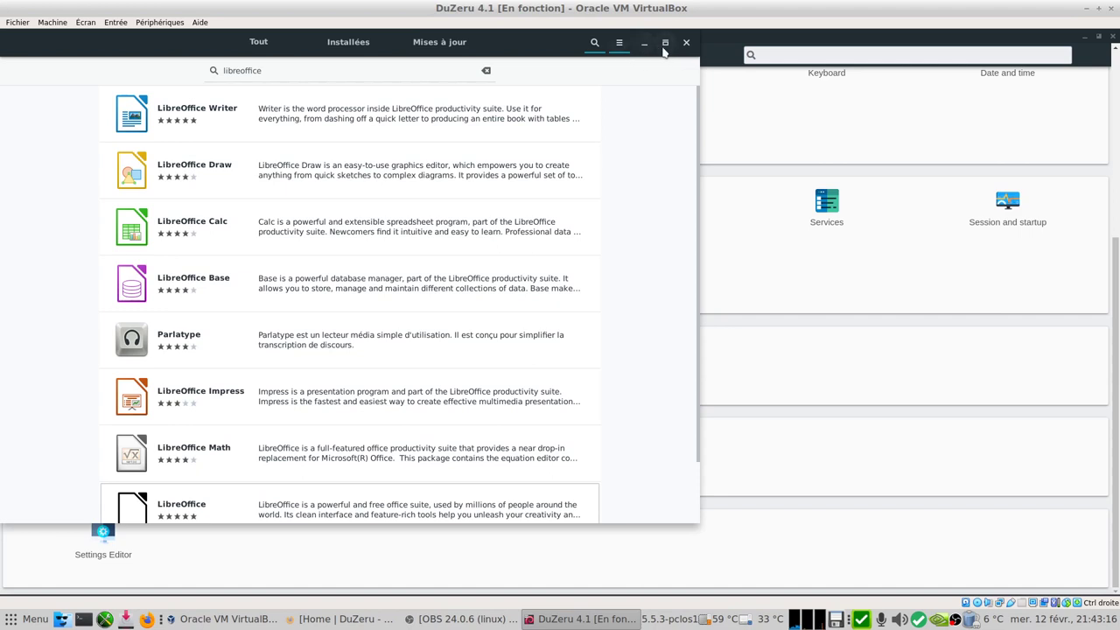
View the software store's Snap Store sign-in options and close the store
left_click(618, 44)
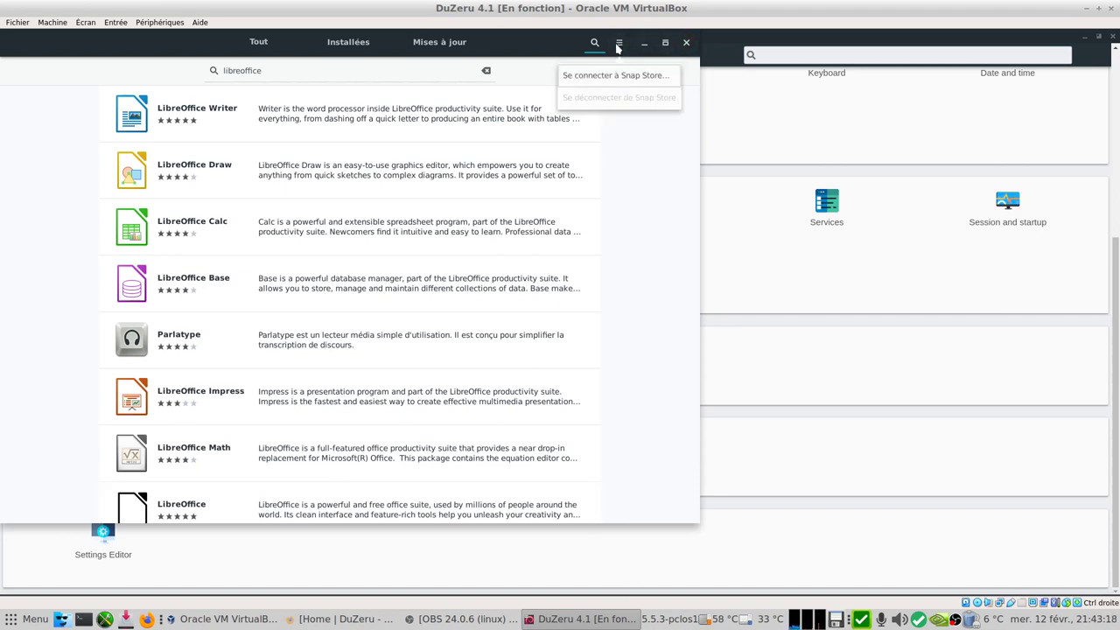
left_click(686, 44)
left_click(686, 44)
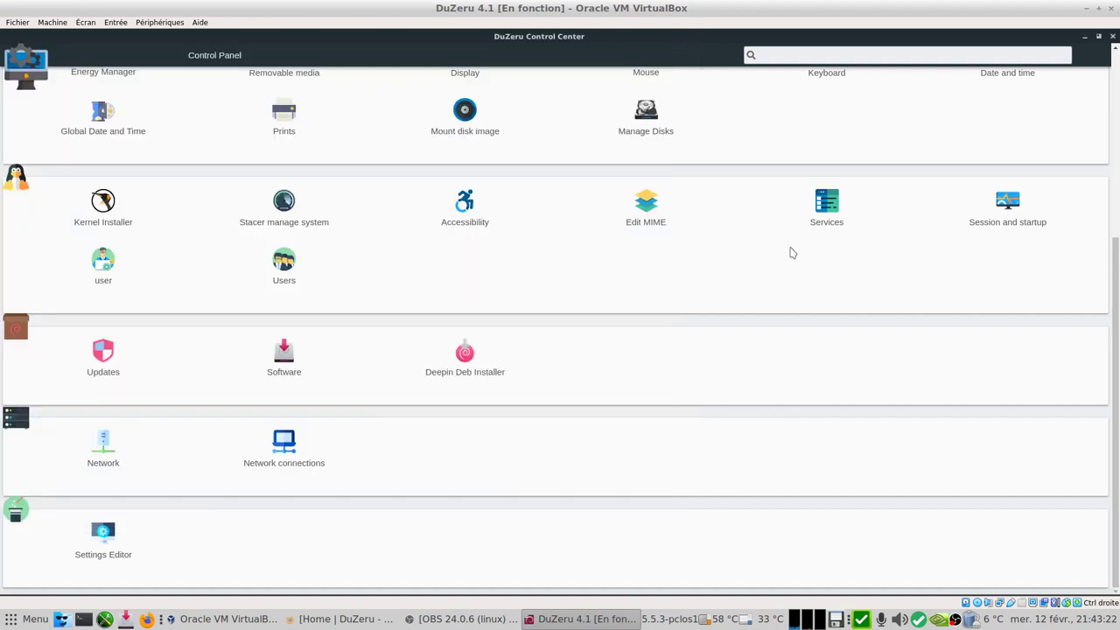
View the Deepin Deb Installer from the Control Center and close it
left_click(498, 388)
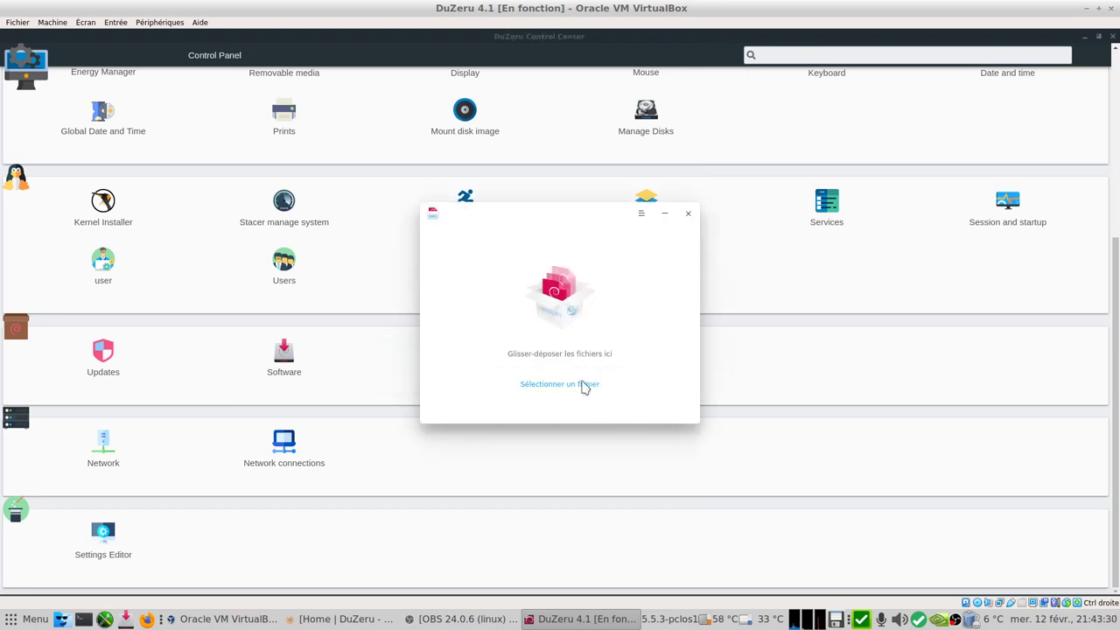
left_click(687, 213)
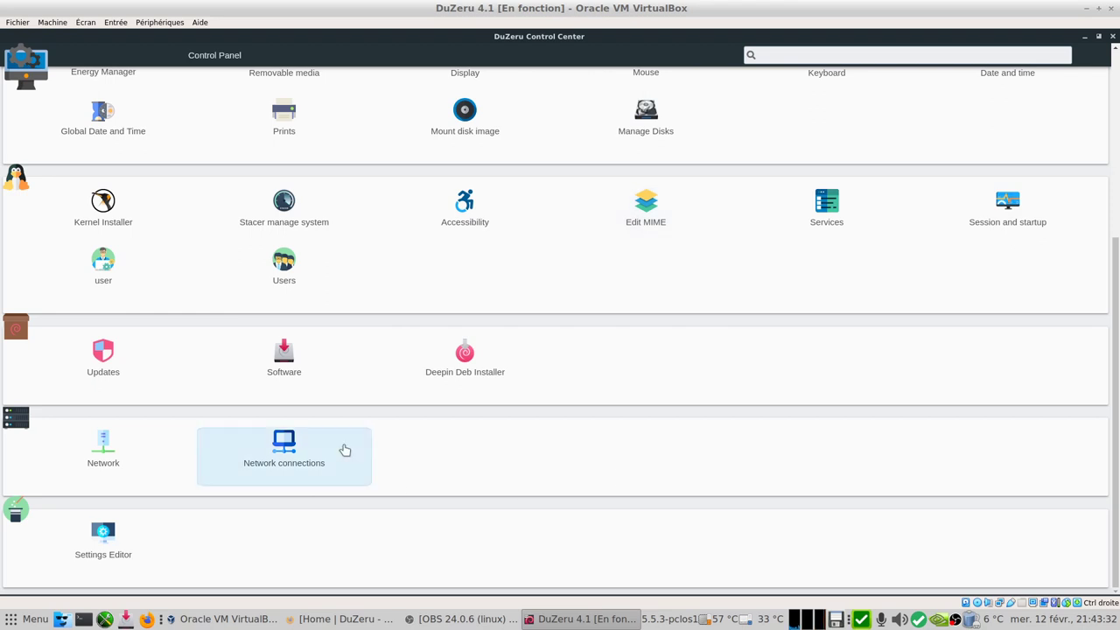
left_click(111, 539)
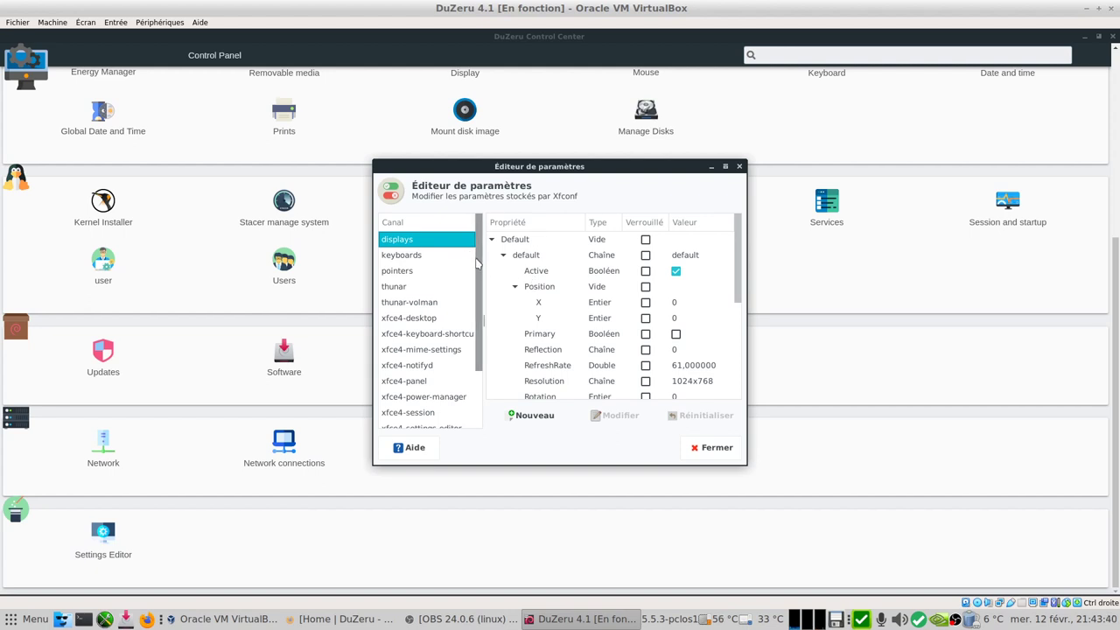
scroll(477, 262, "down", 3)
scroll(477, 262, "up", 3)
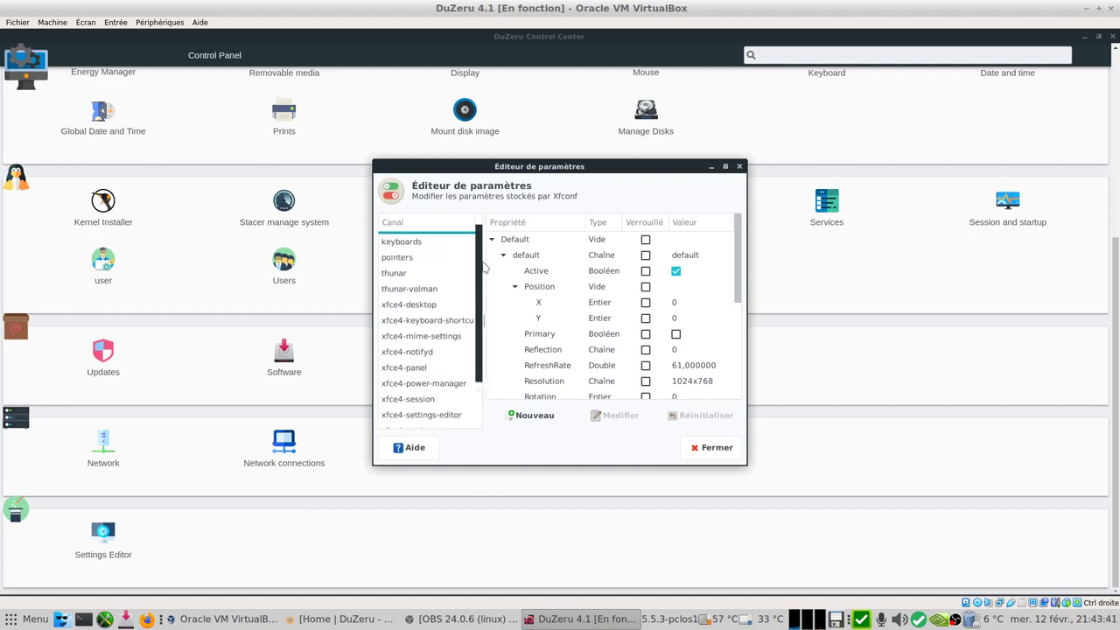
left_click(739, 447)
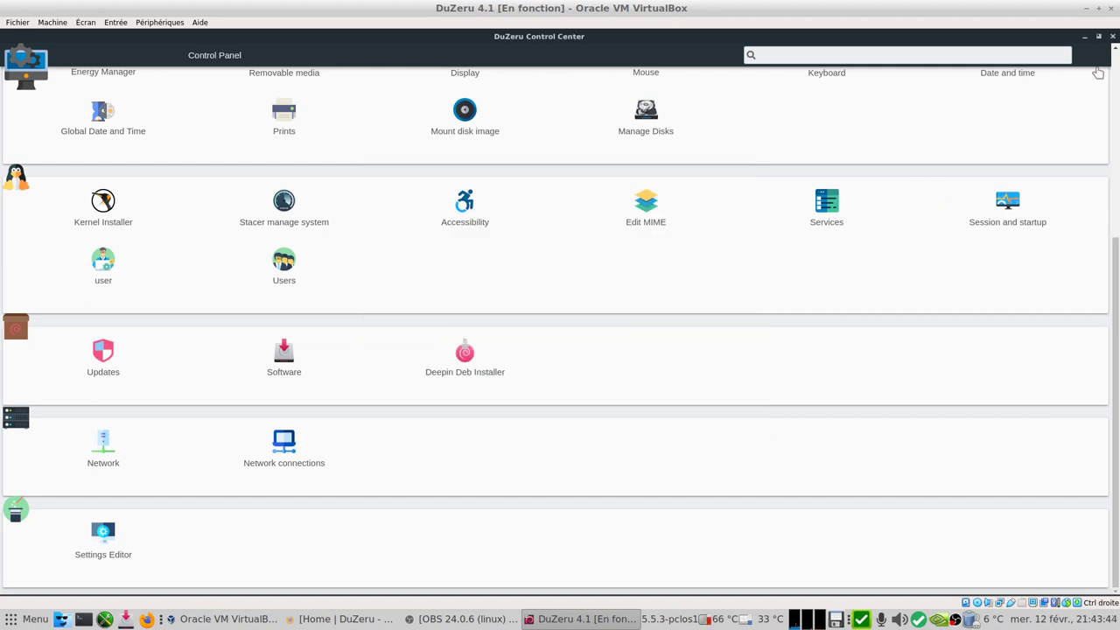
left_click(1112, 36)
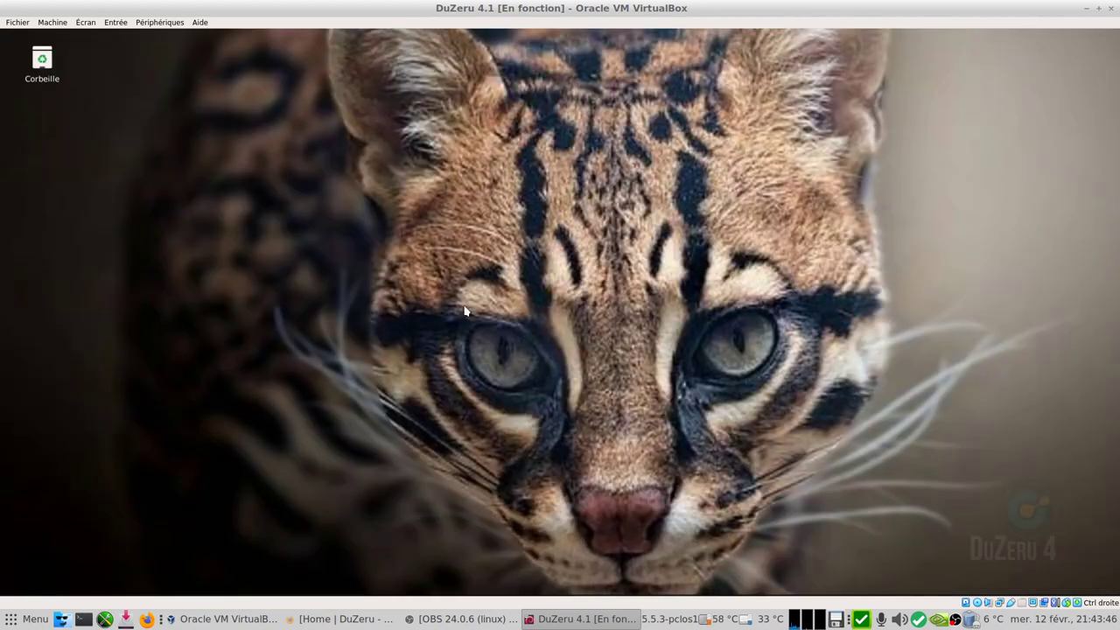
Browse all applications, launch Software from its menu category with the administrator password, and close it
left_click(10, 586)
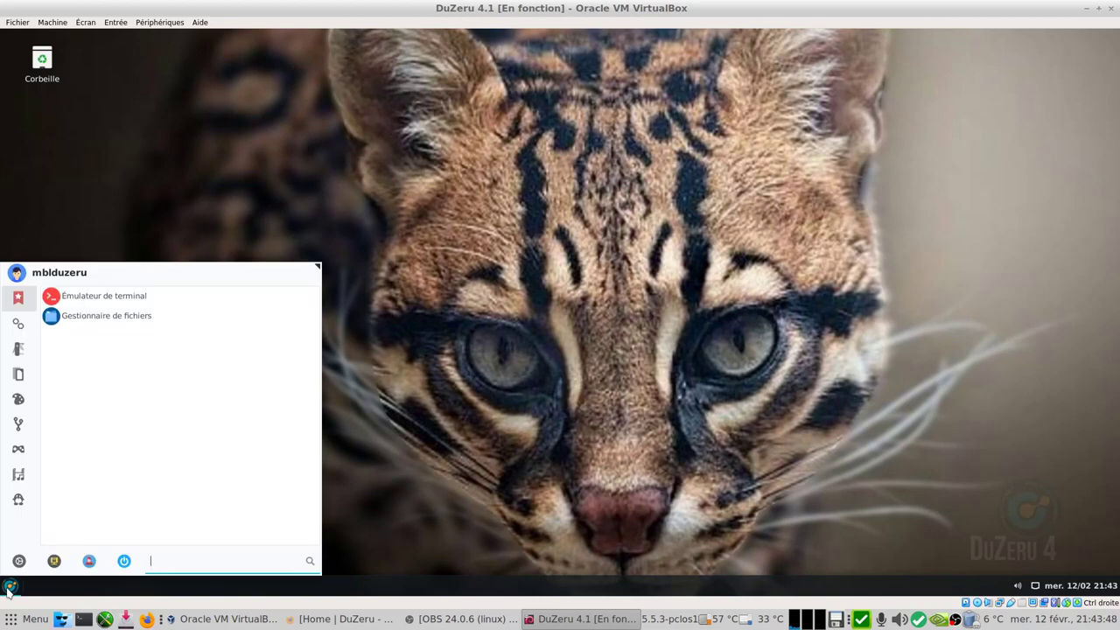
left_click(22, 329)
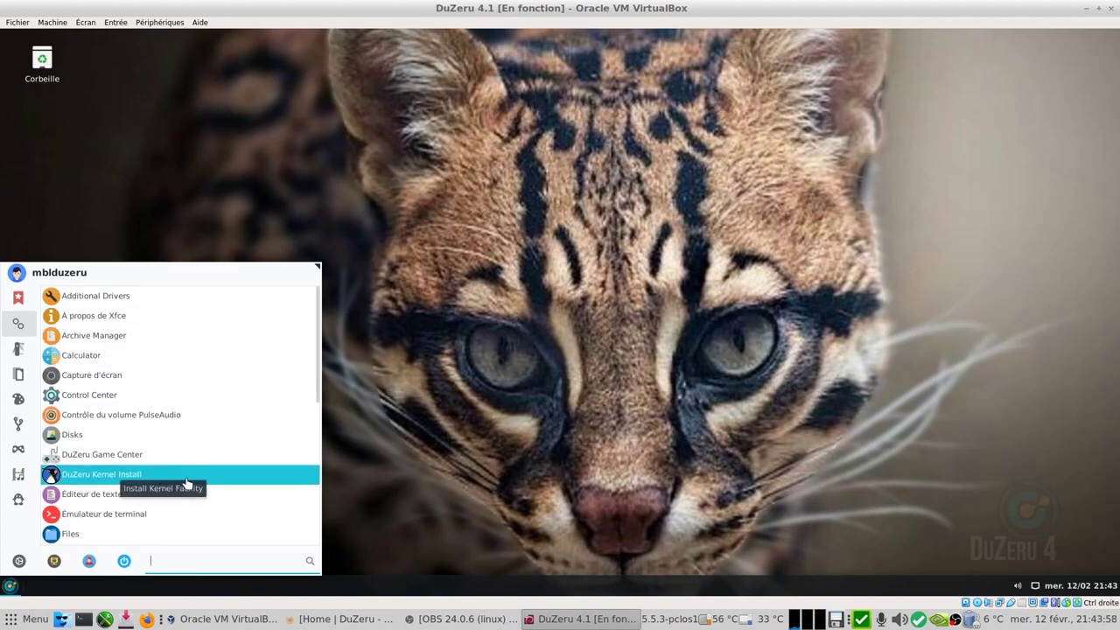
left_click(14, 506)
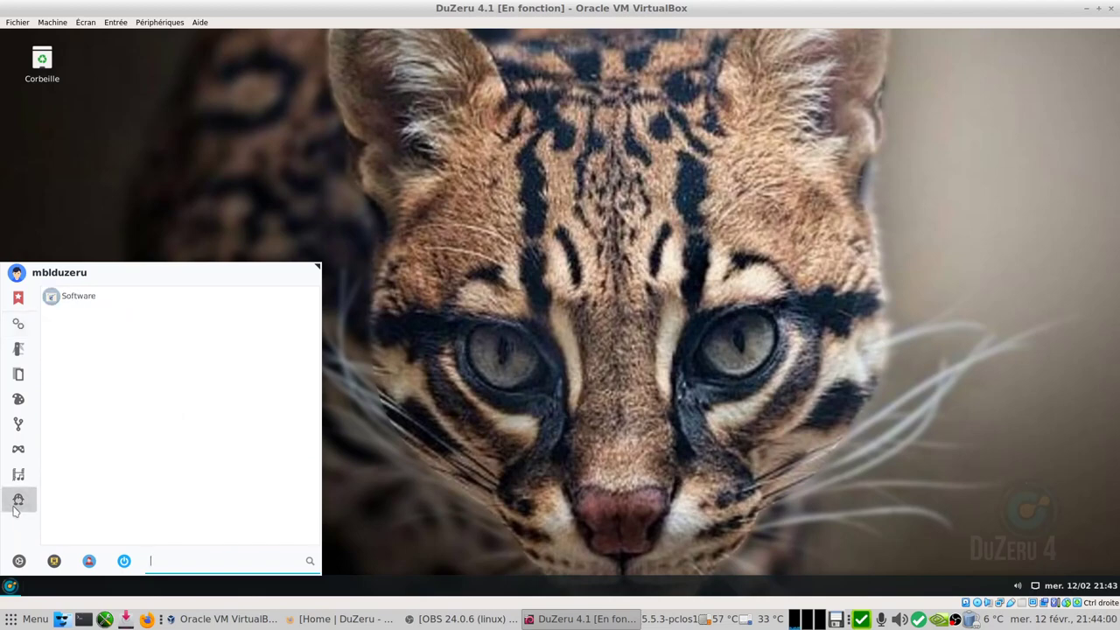
left_click(85, 304)
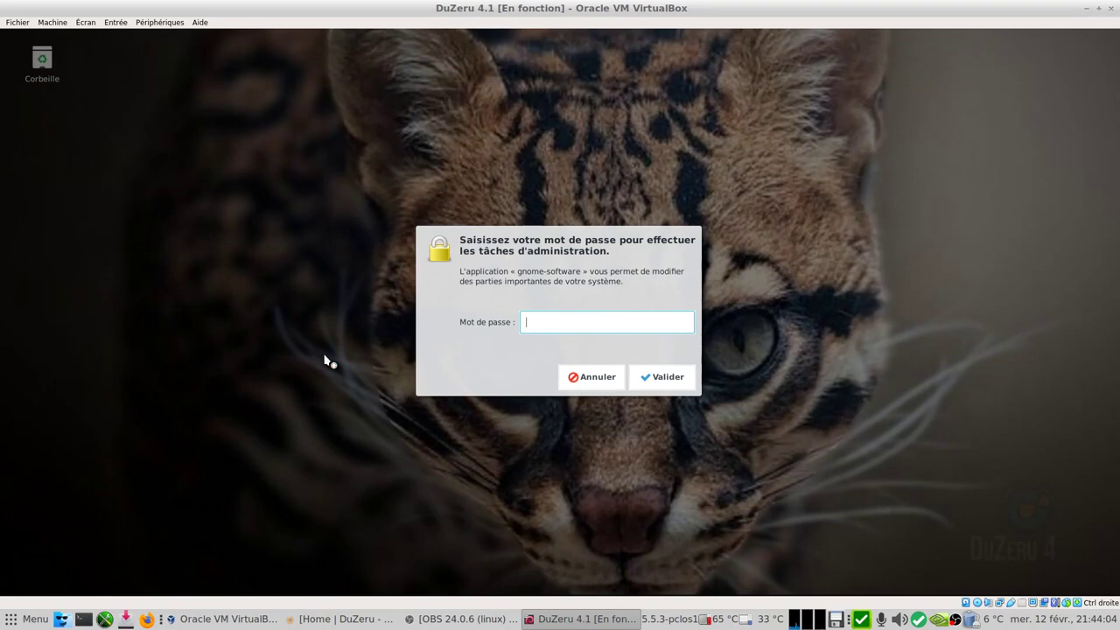
type("••")
key("Return")
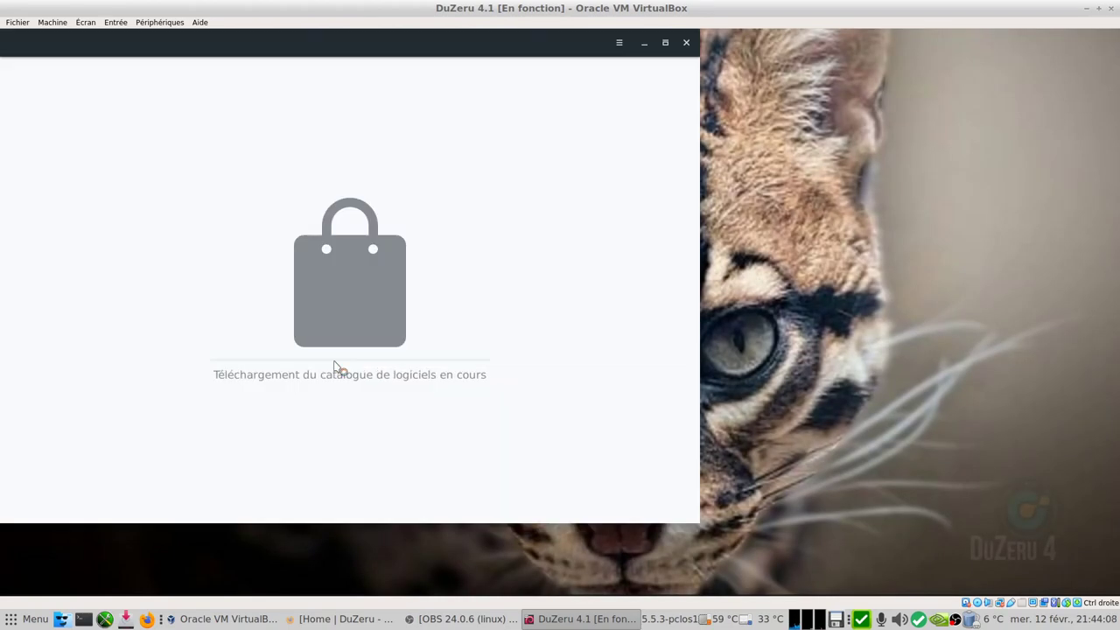
left_click(686, 42)
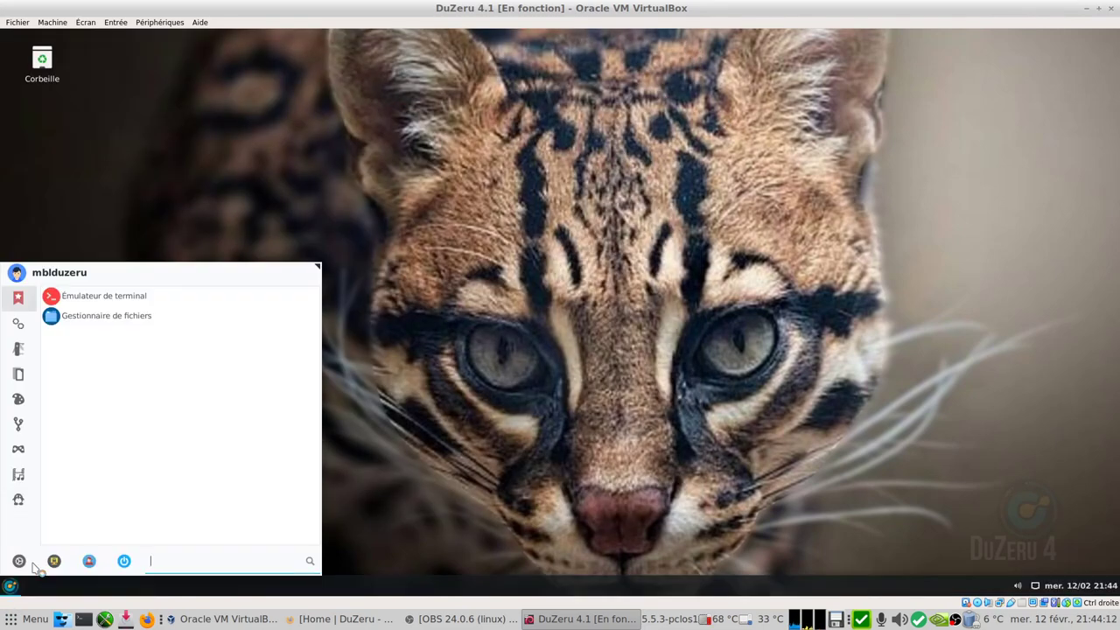
Open the DuZeru Control Center from the application menu and close it
left_click(20, 569)
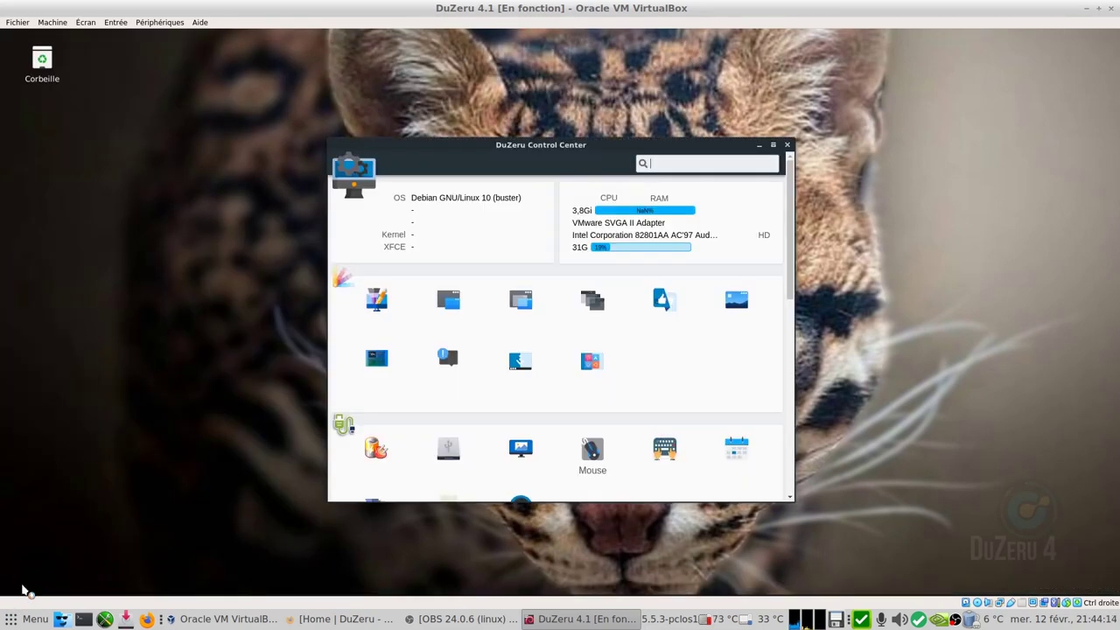
left_click(787, 144)
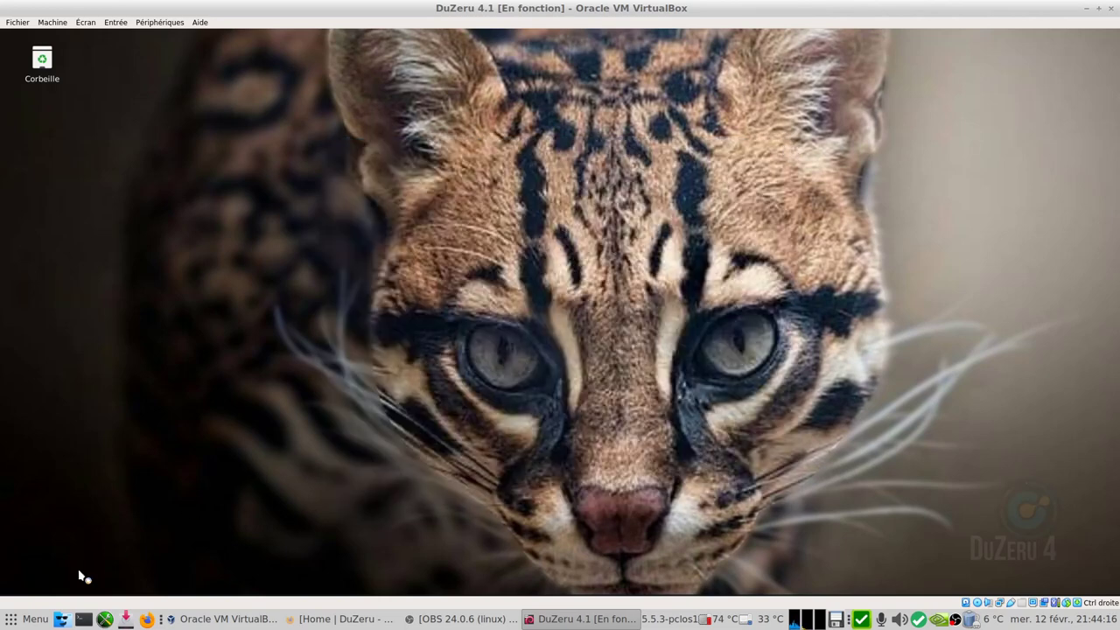
Look through the application menu's categories from multimedia and games to graphics, office and accessories
left_click(10, 586)
left_click(18, 473)
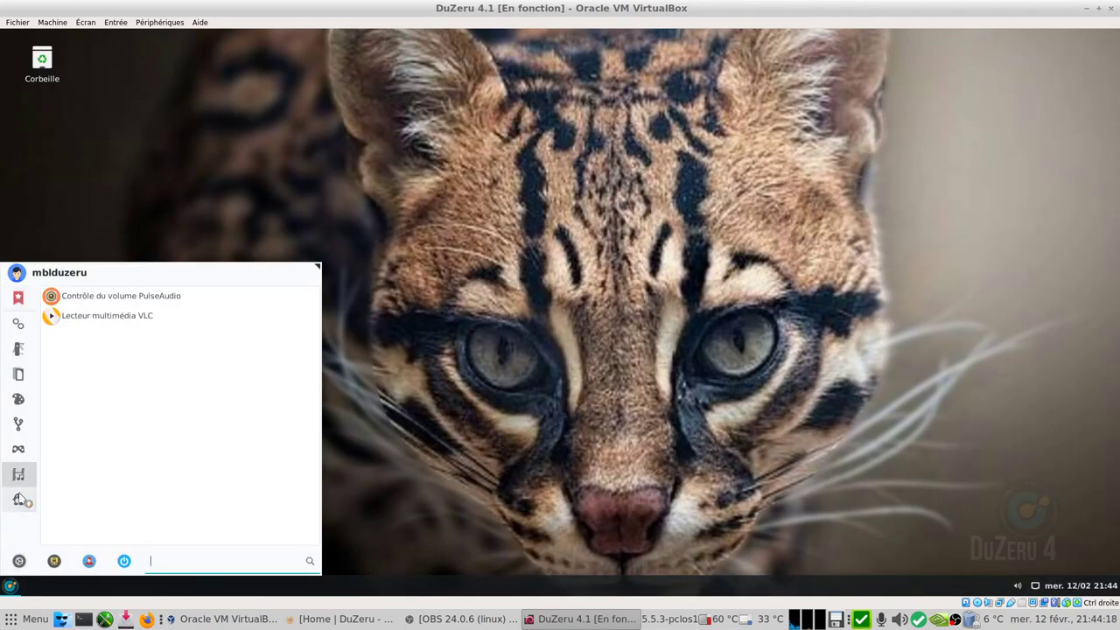
left_click(19, 448)
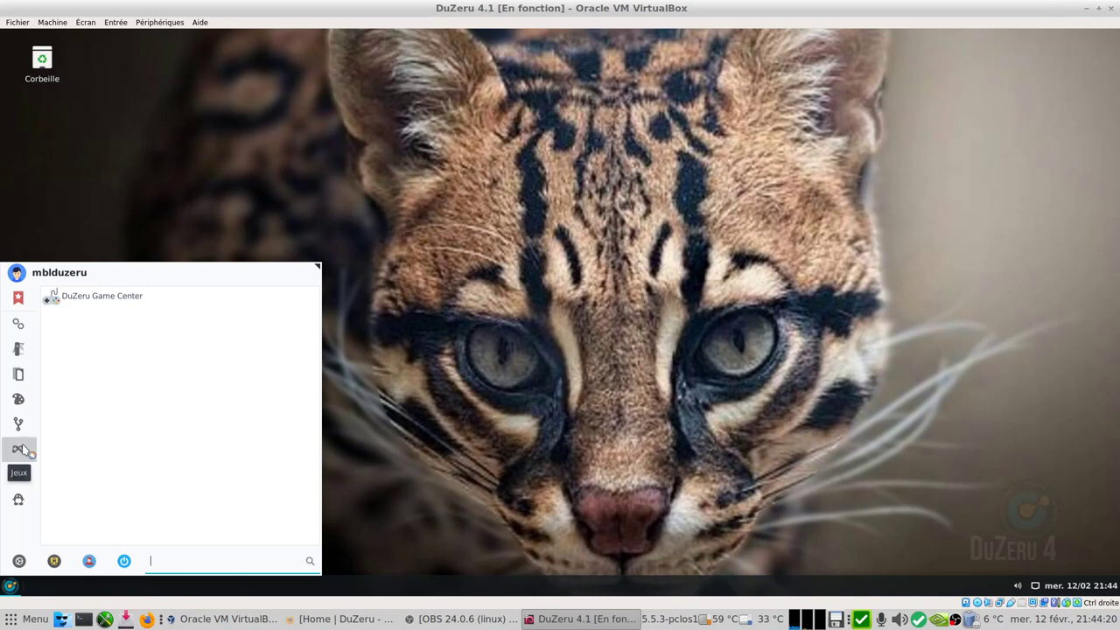
left_click(21, 424)
left_click(19, 401)
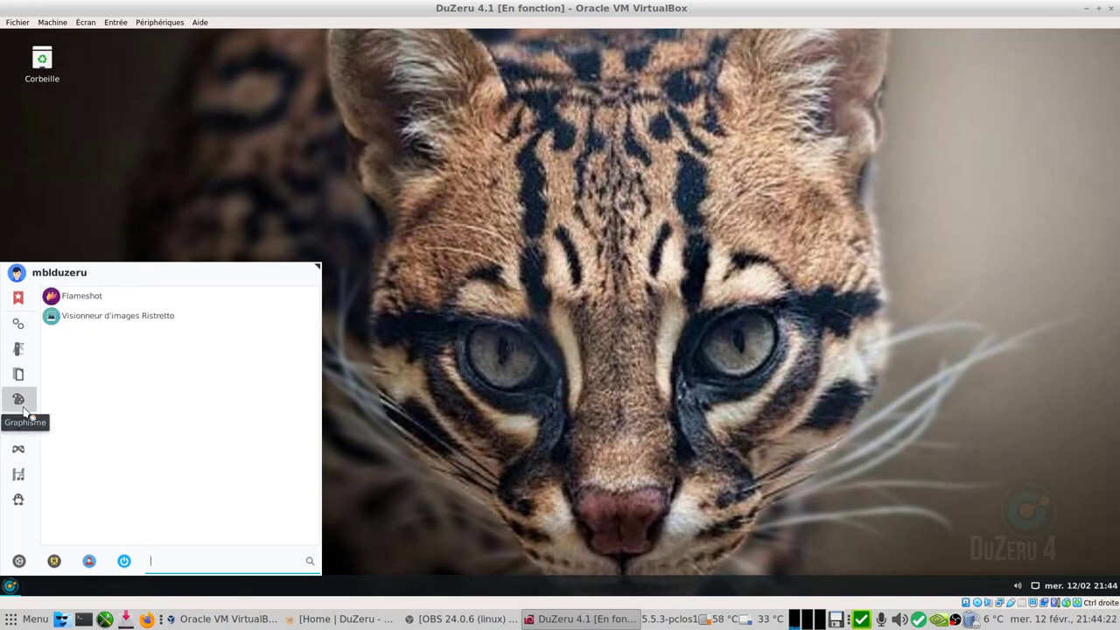
left_click(20, 382)
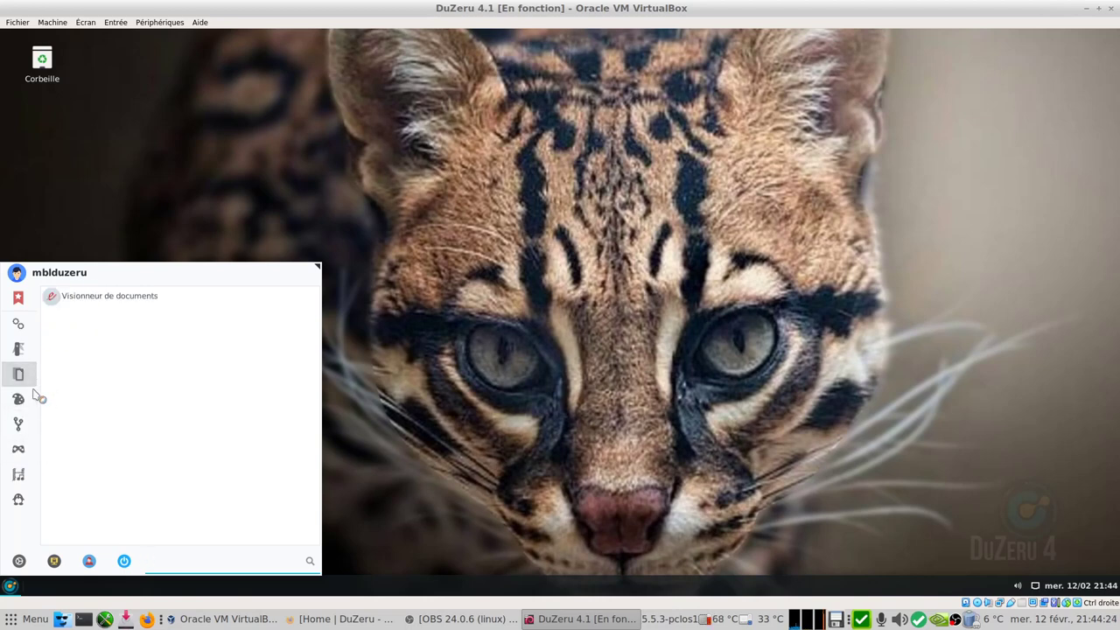
left_click(18, 350)
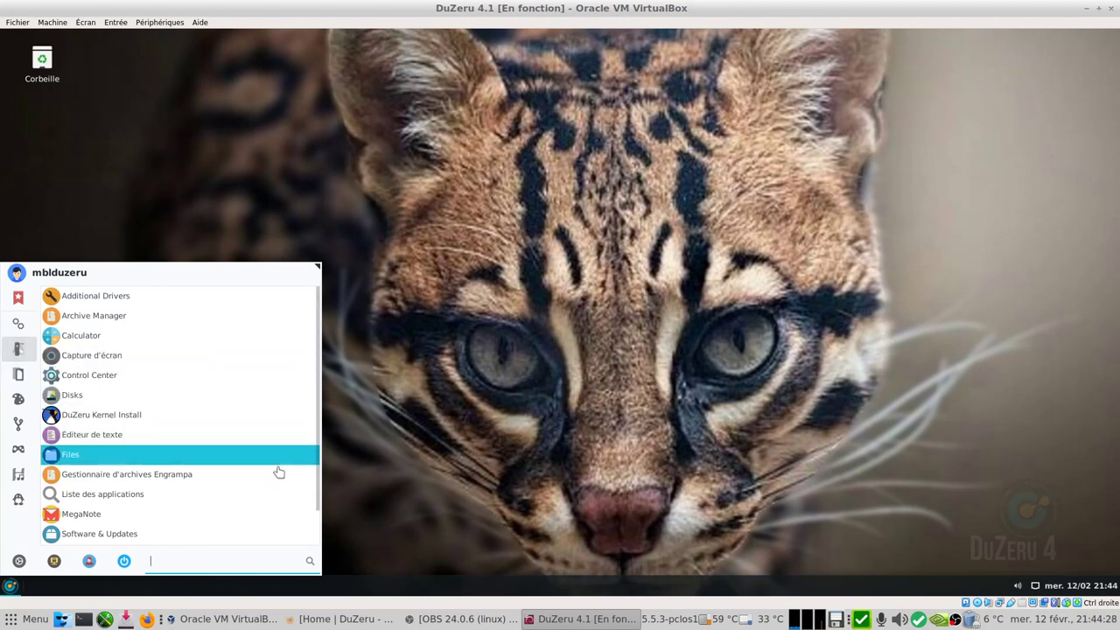
Open Software & Updates and view the Debian download server choices and the other software repositories
left_click(220, 532)
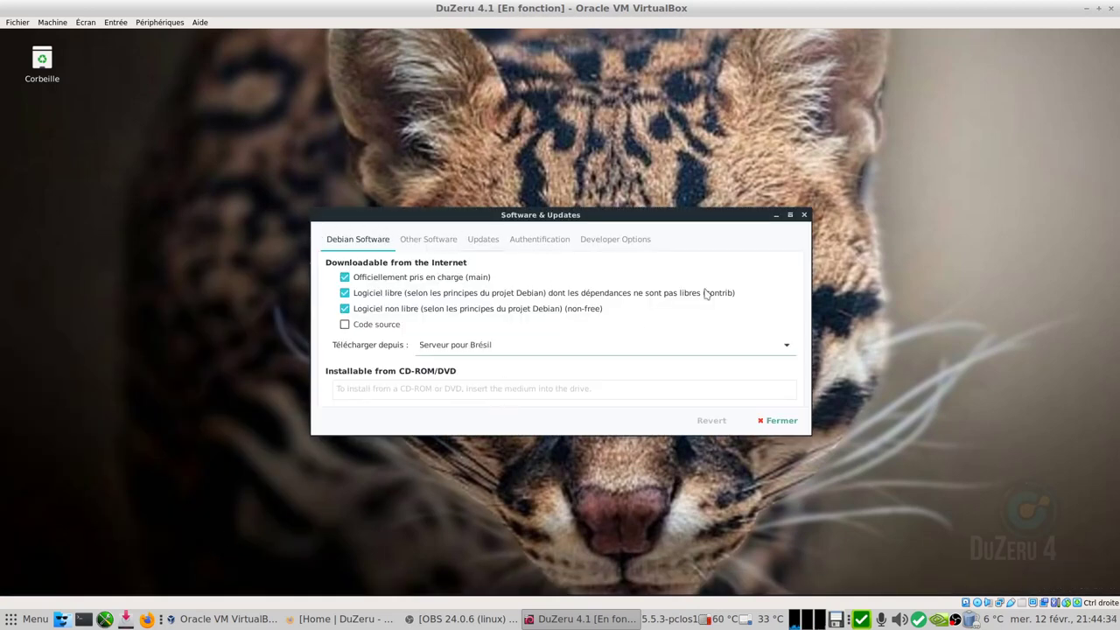
left_click_drag(586, 217, 517, 175)
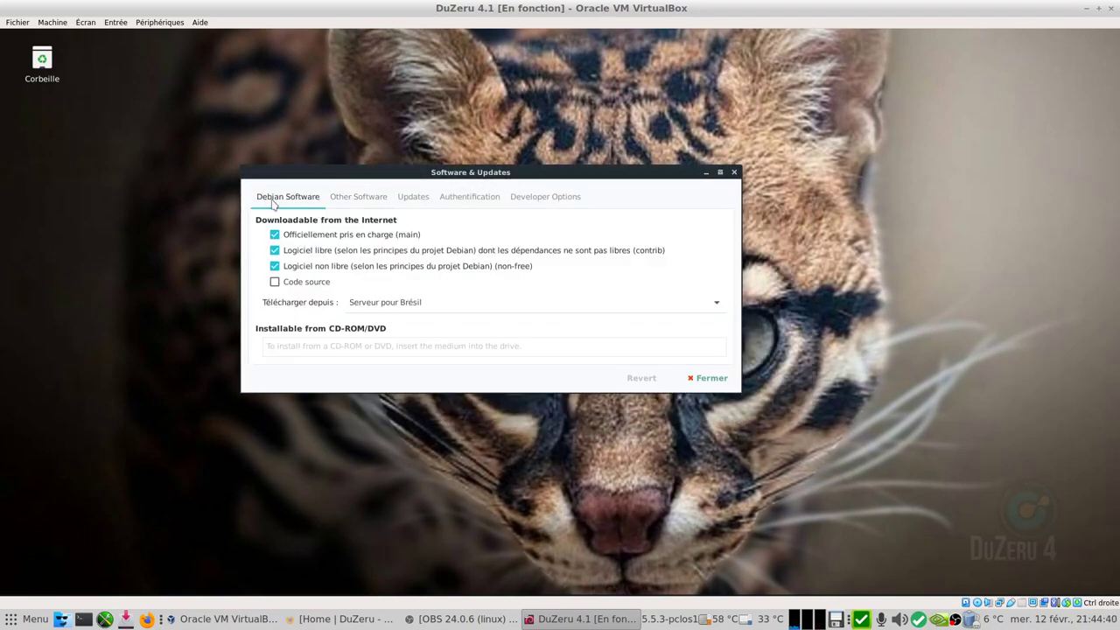
left_click(451, 308)
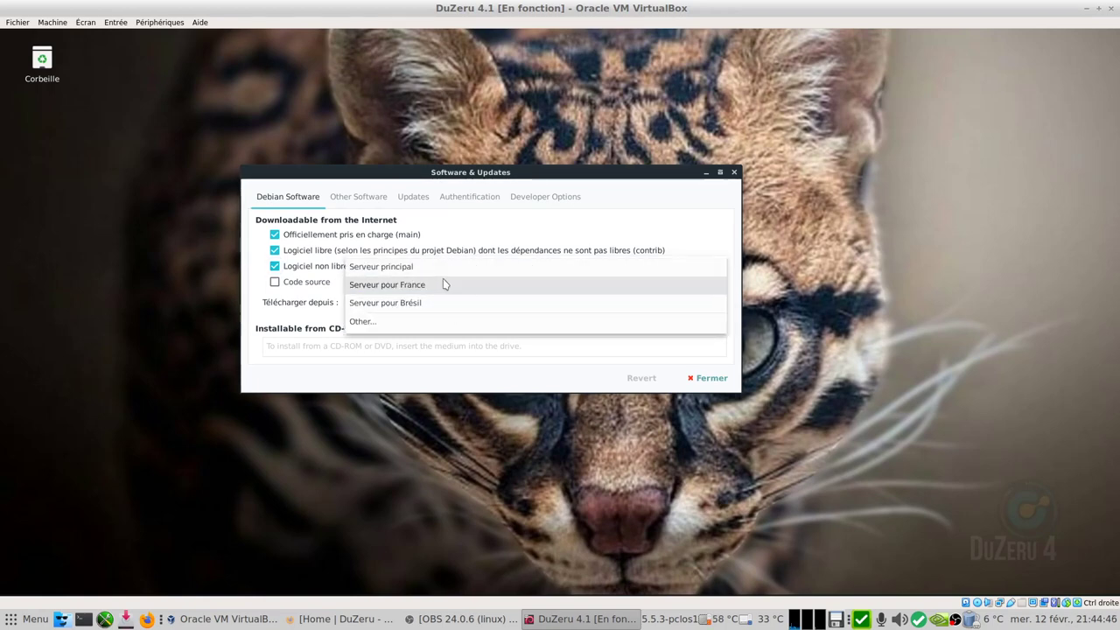
left_click(366, 199)
left_click(365, 200)
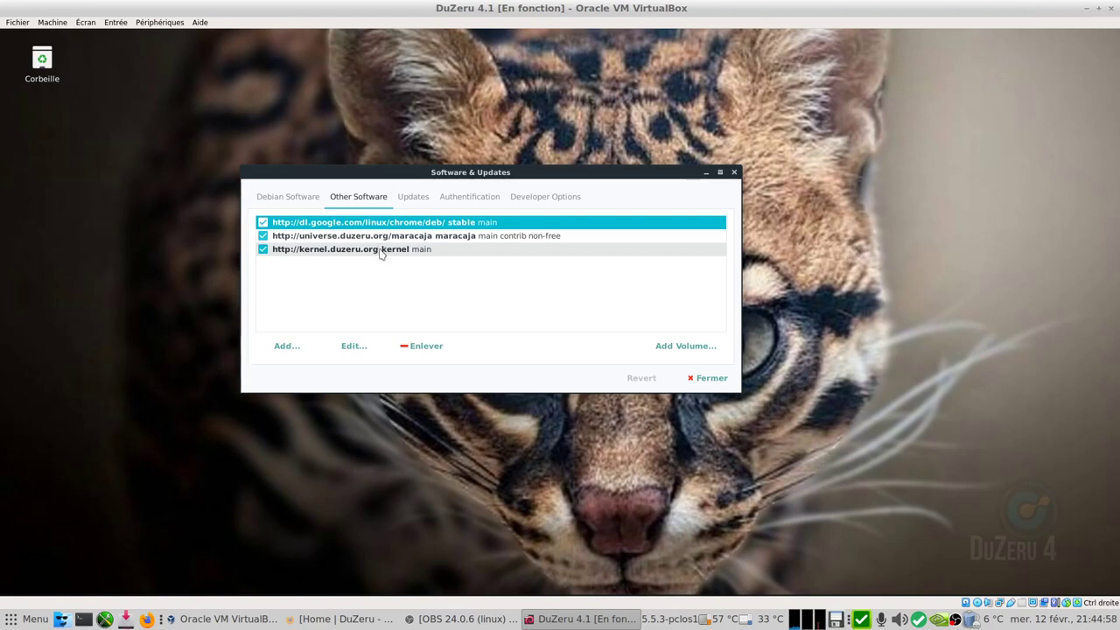
View the update, authentication and developer settings in Software & Updates, and close the window
left_click(414, 197)
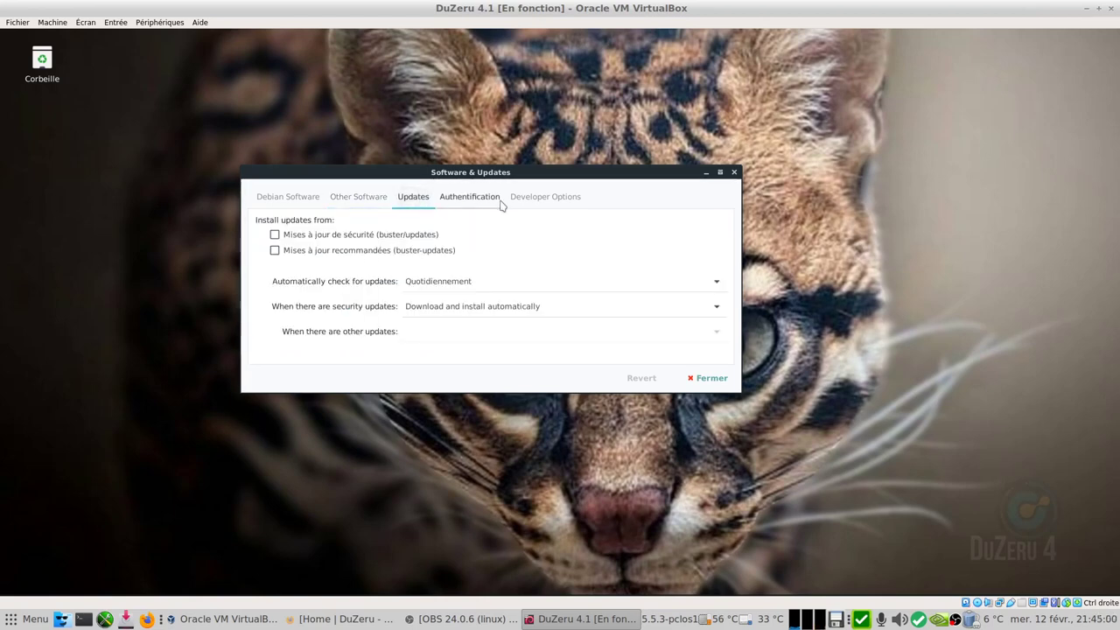
left_click(471, 197)
left_click(545, 196)
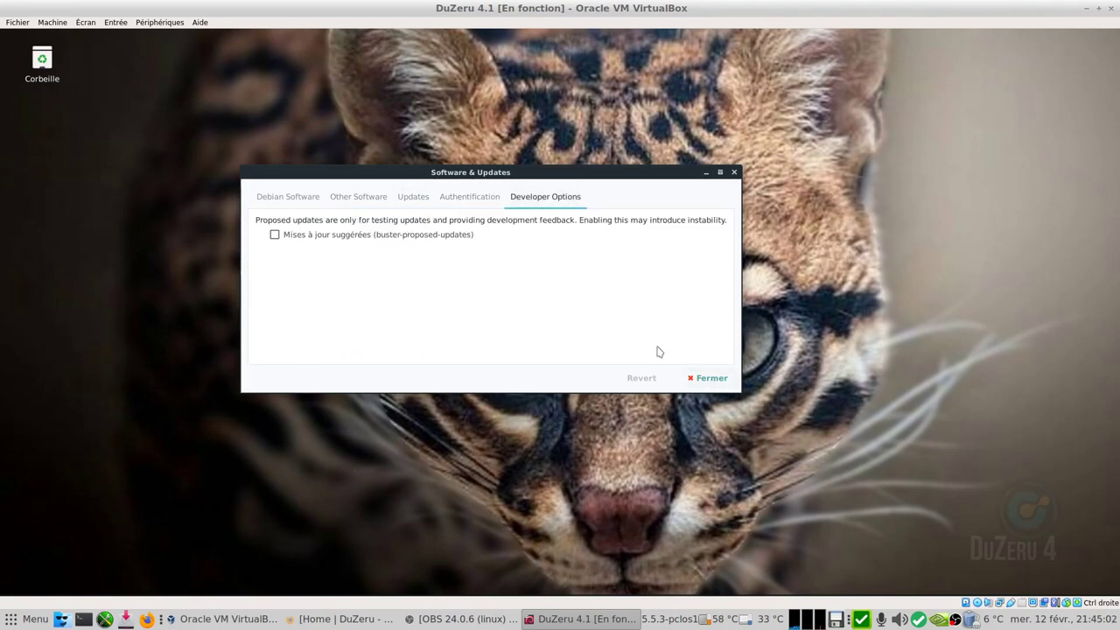
left_click(712, 379)
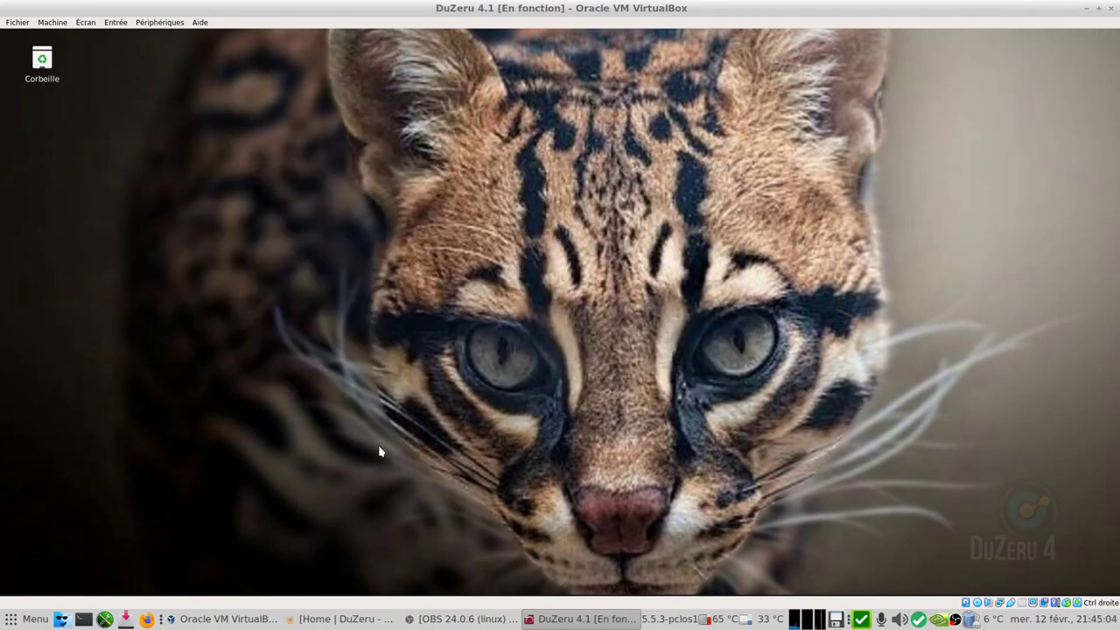
View the home folder in the file manager, restore the window to its smaller size, and close it
left_click(9, 588)
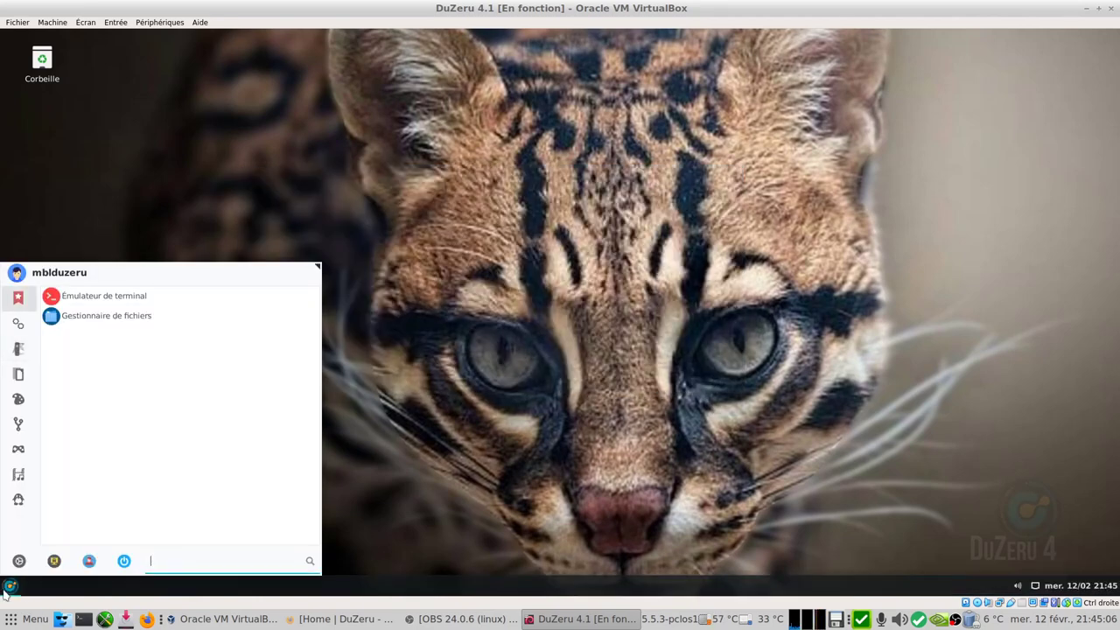
left_click(107, 320)
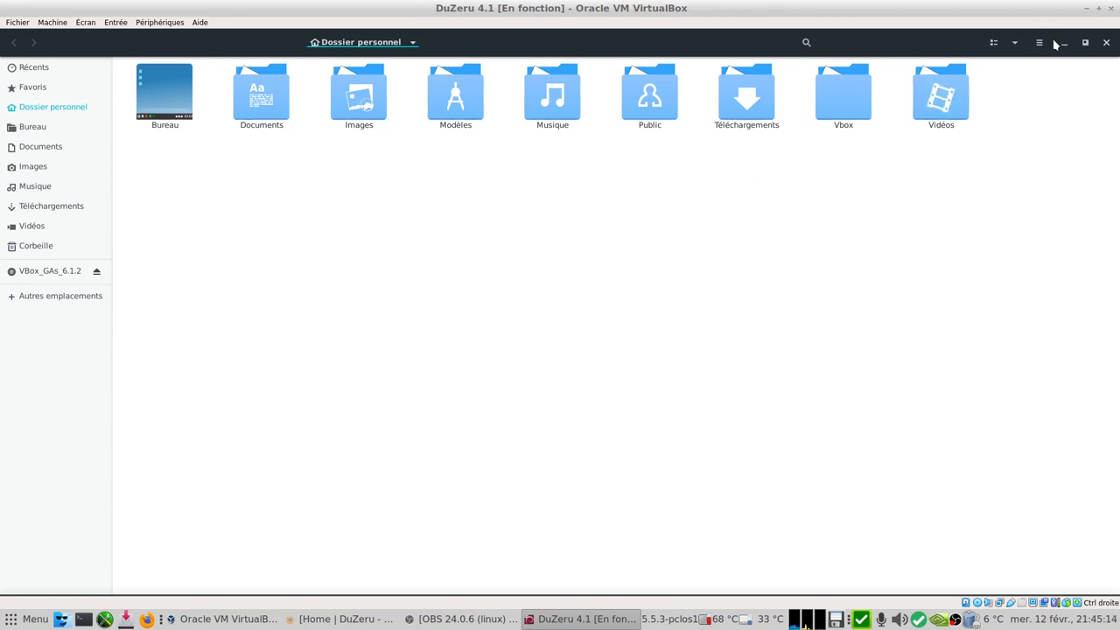
left_click(1085, 42)
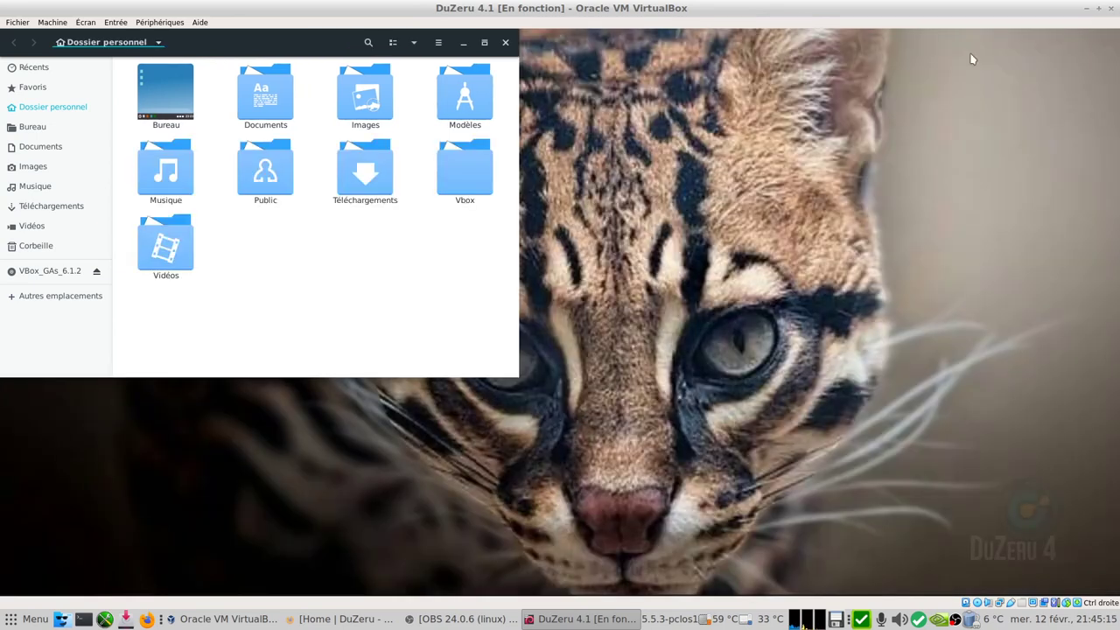
left_click(505, 43)
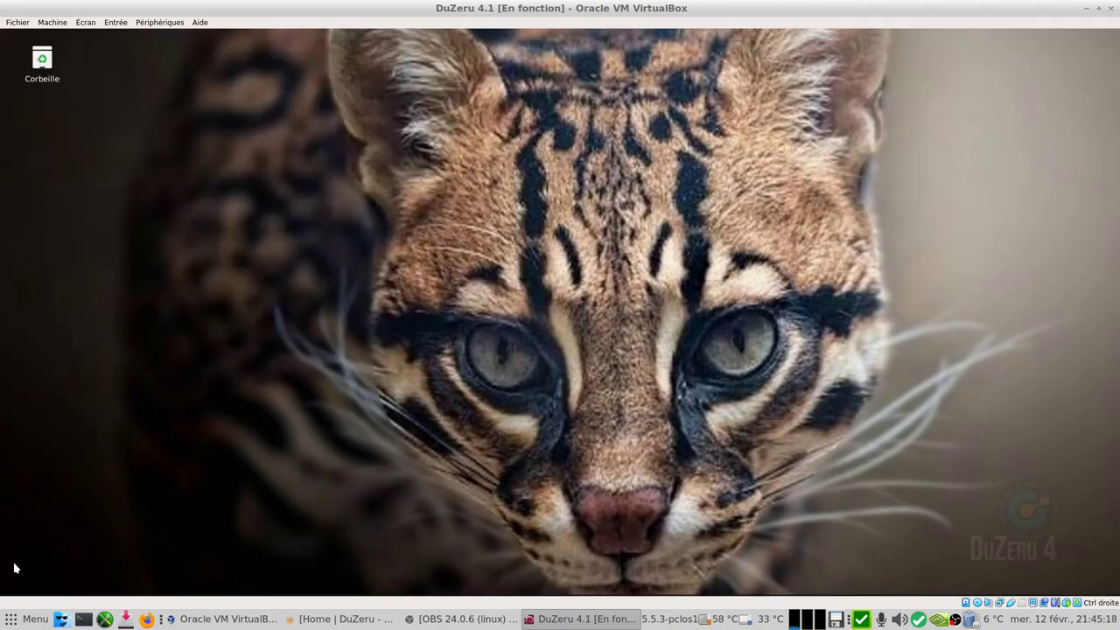
View the desktop's context options, including document creation, and dismiss them
right_click(583, 125)
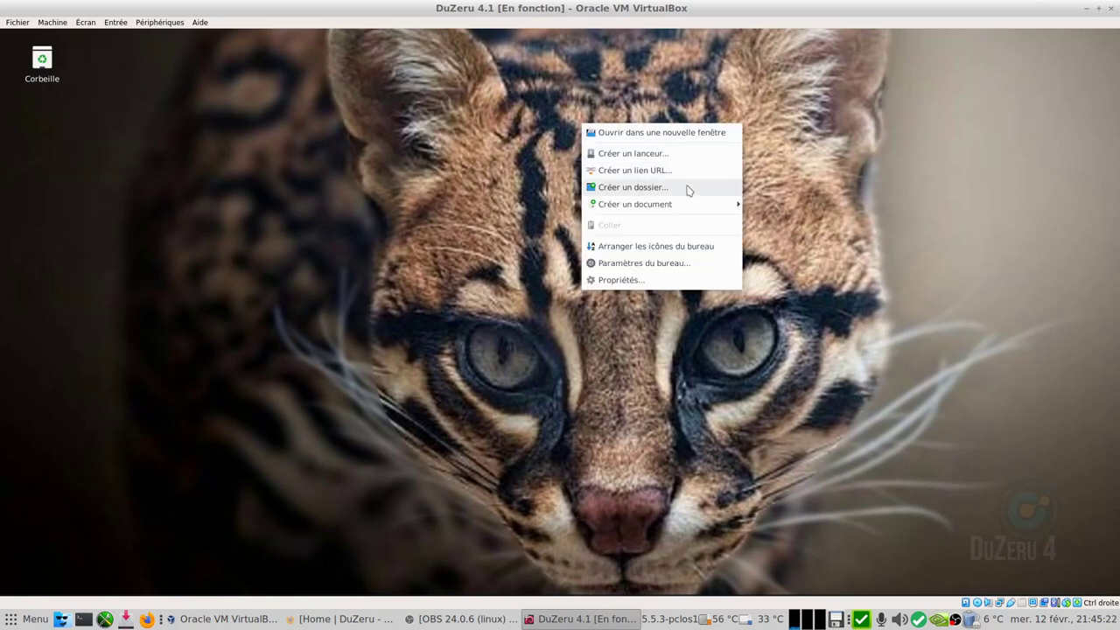
mouse_move(689, 207)
left_click(280, 438)
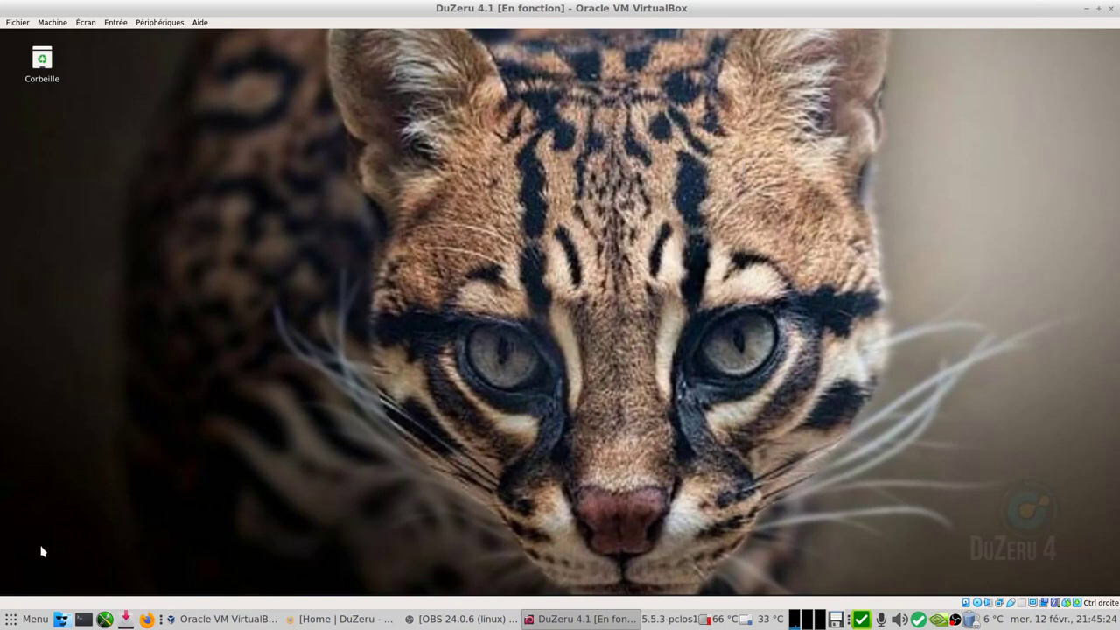
Launch Firefox ESR from the Internet applications, view its version information, and close the browser
left_click(8, 586)
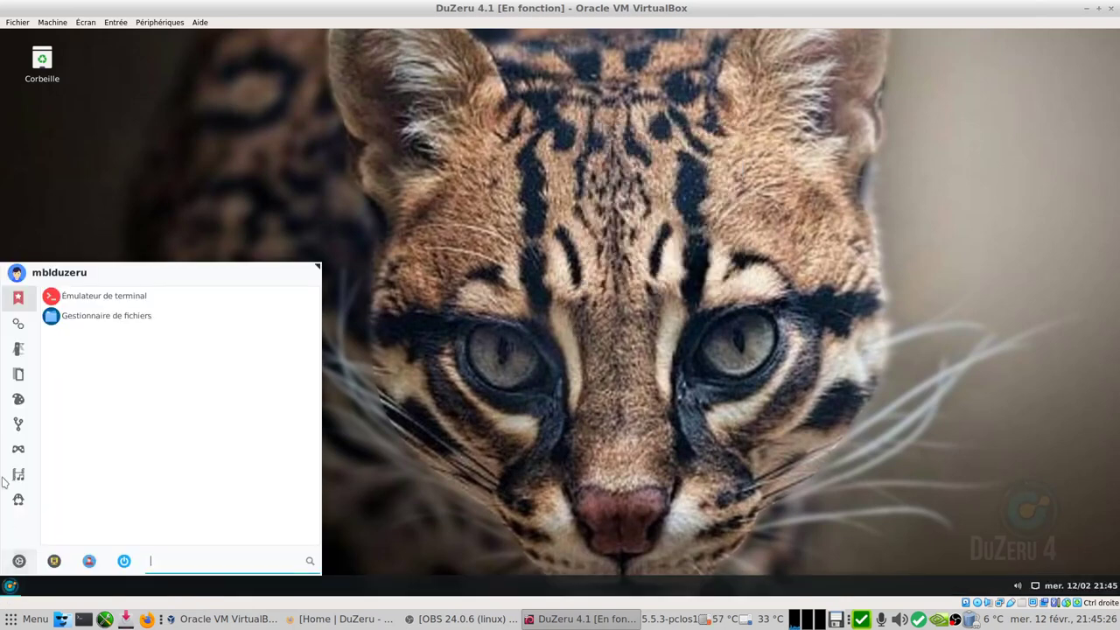
left_click(17, 448)
left_click(18, 400)
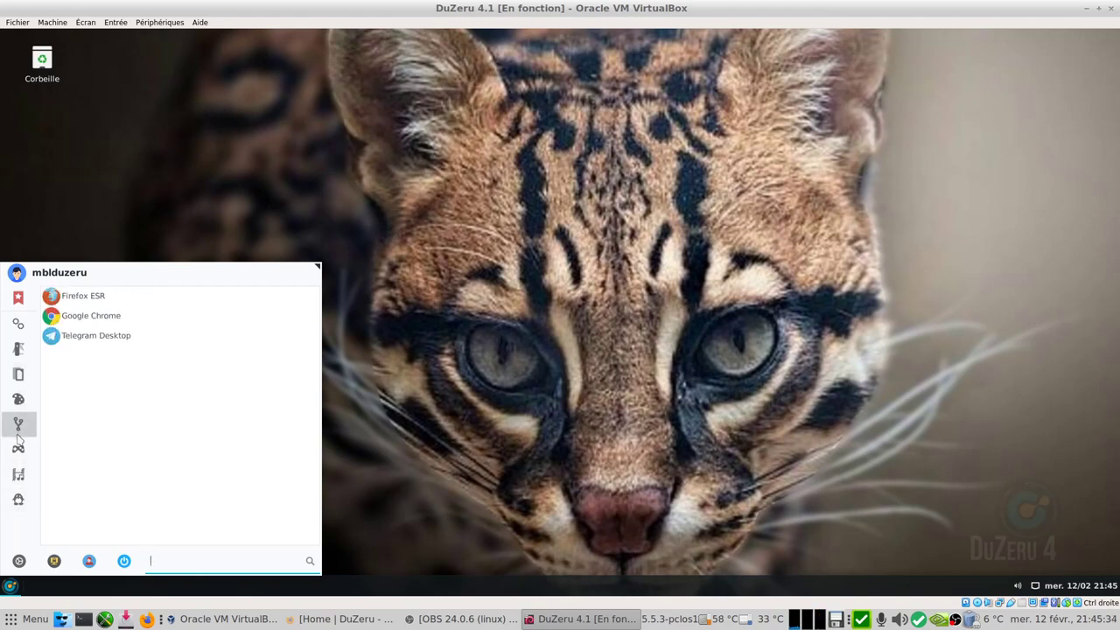
left_click(108, 297)
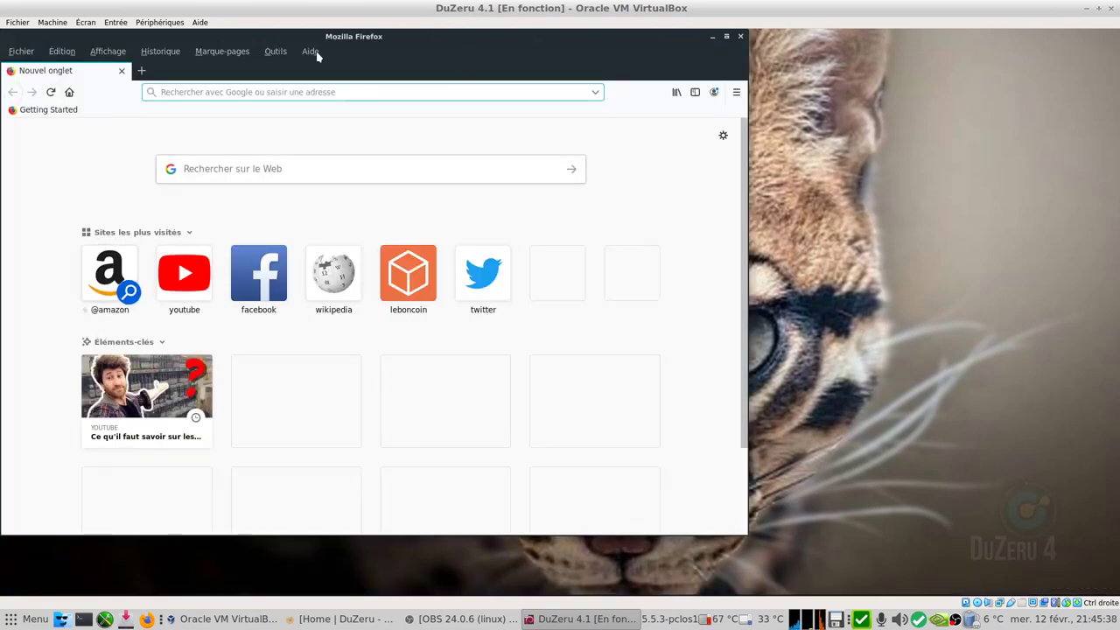
left_click(311, 51)
left_click(387, 186)
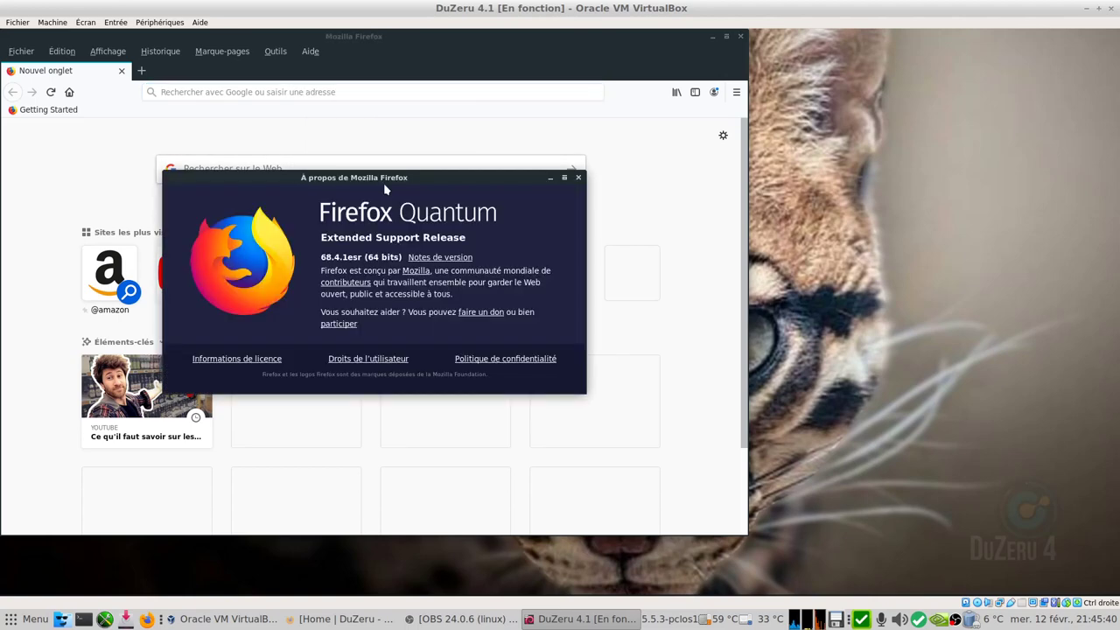
left_click(577, 176)
left_click(740, 36)
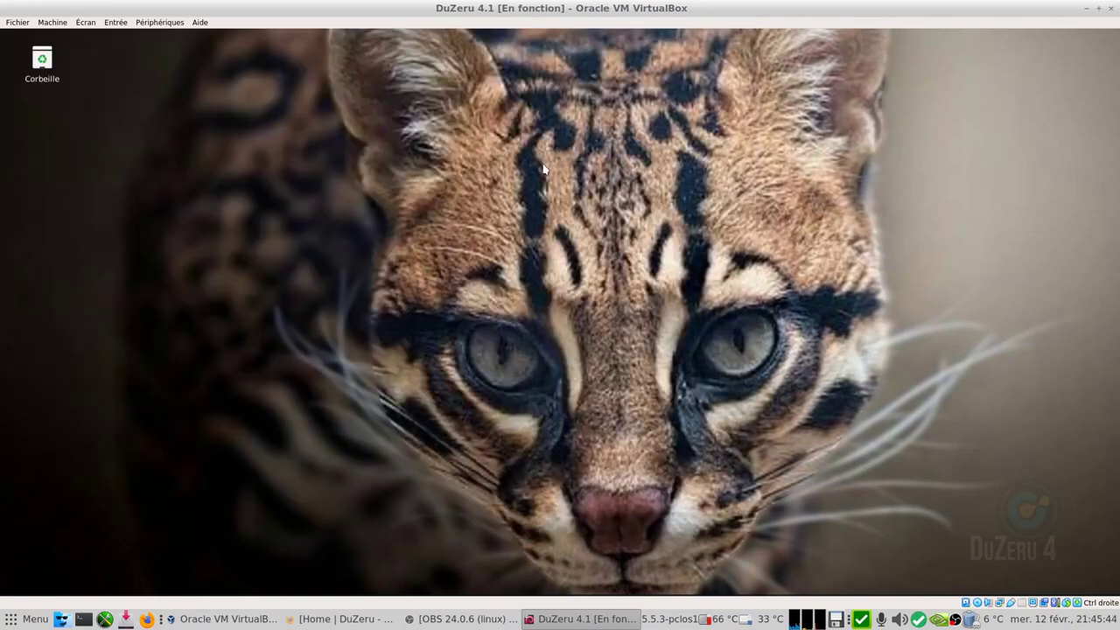
left_click(35, 618)
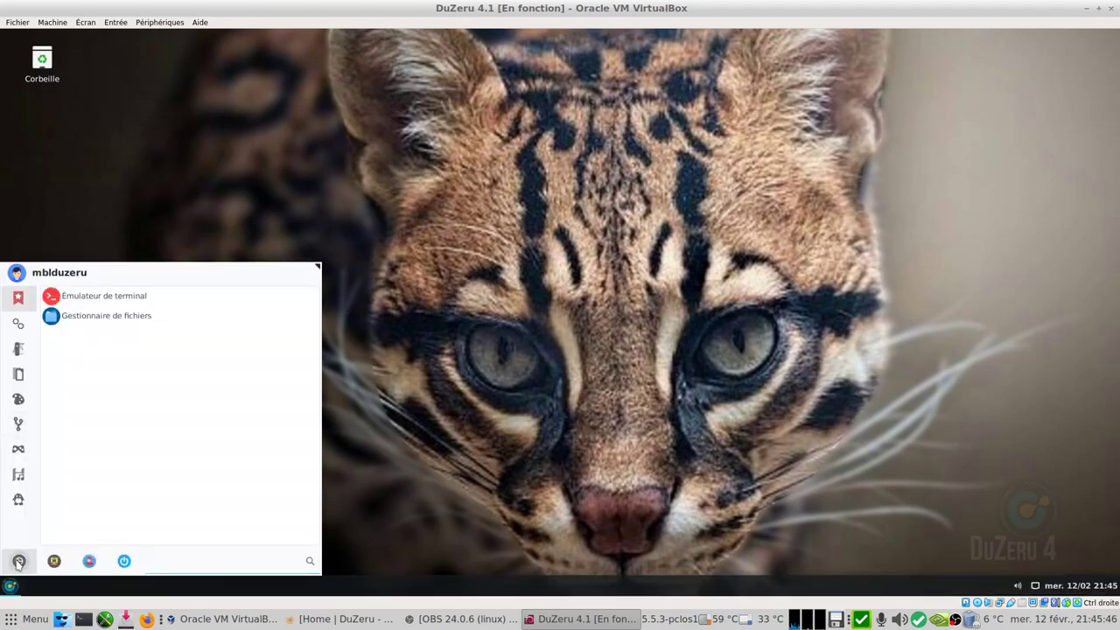
left_click(19, 561)
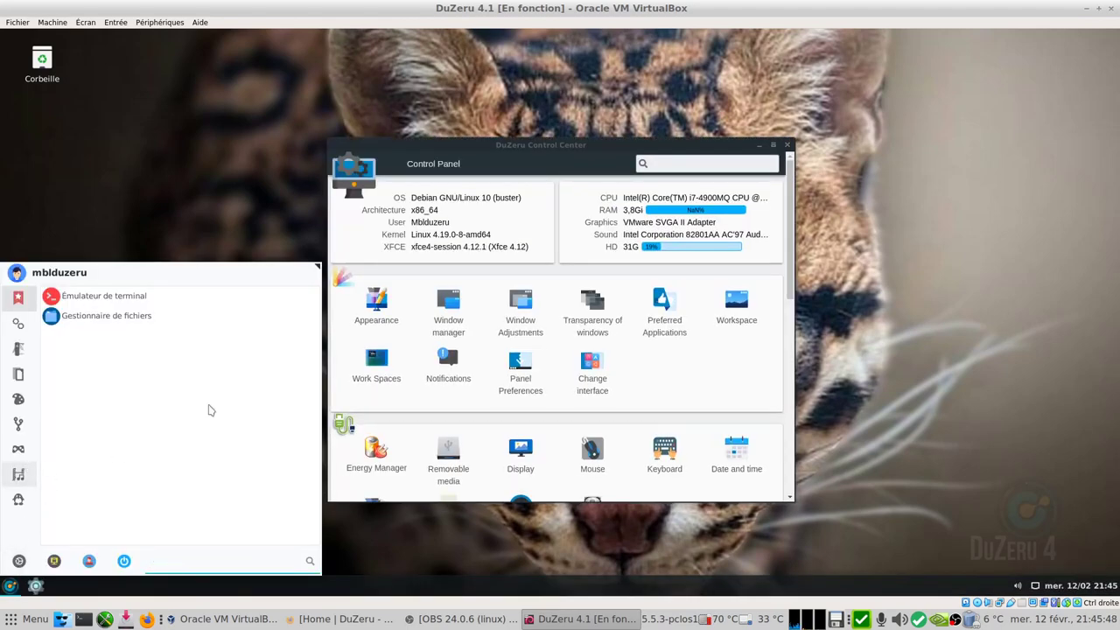
left_click(785, 148)
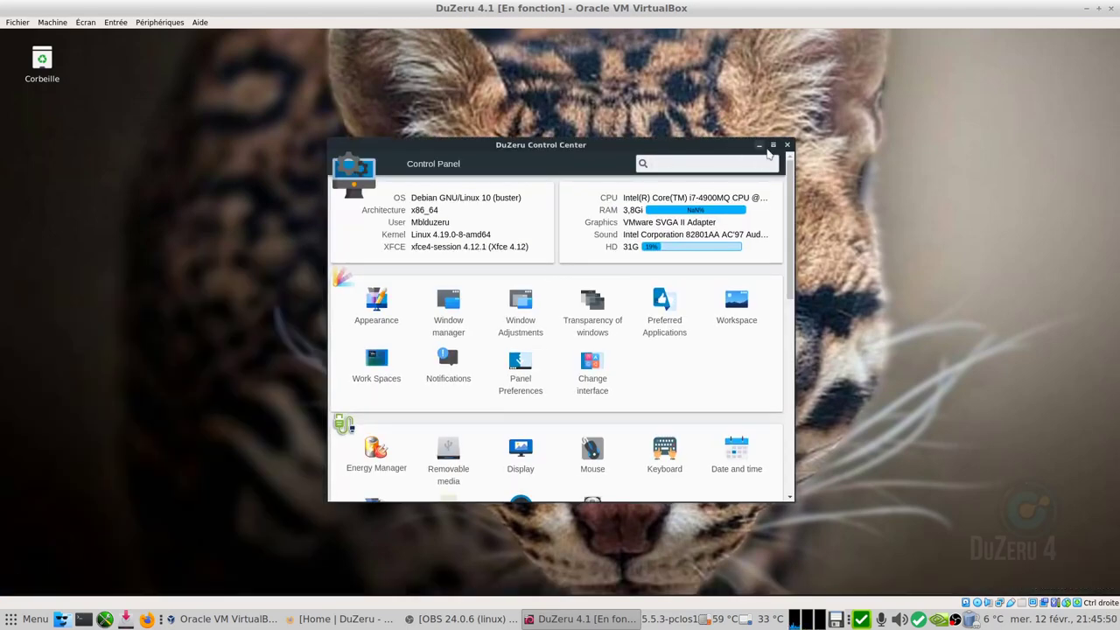
left_click(784, 147)
Open the Software store, authenticate with the administrator password, and maximize its window
key("super")
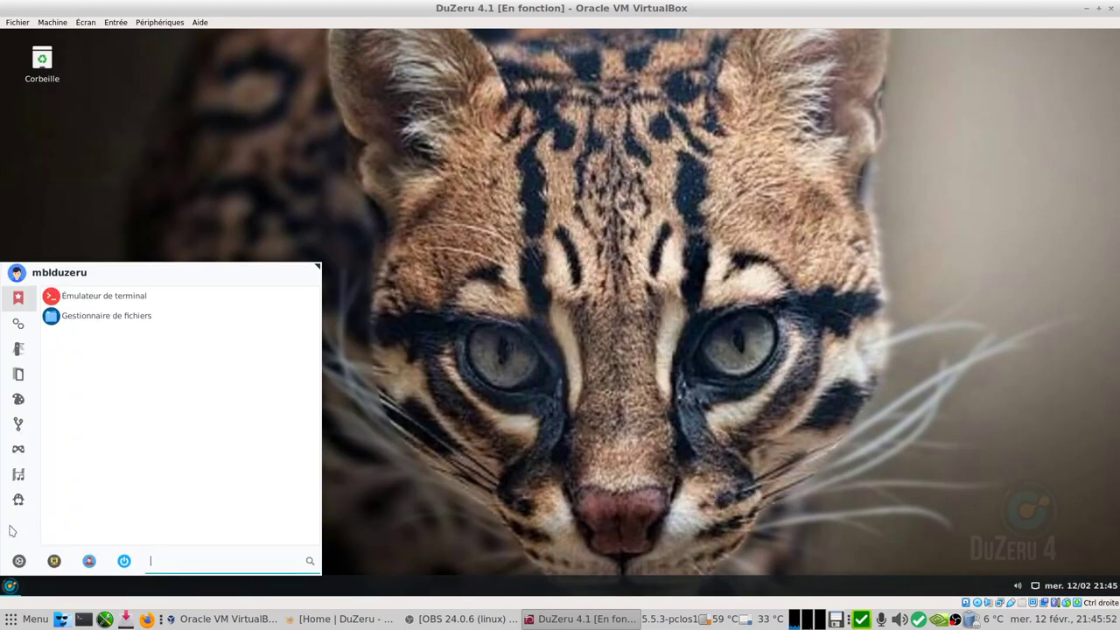
left_click(18, 499)
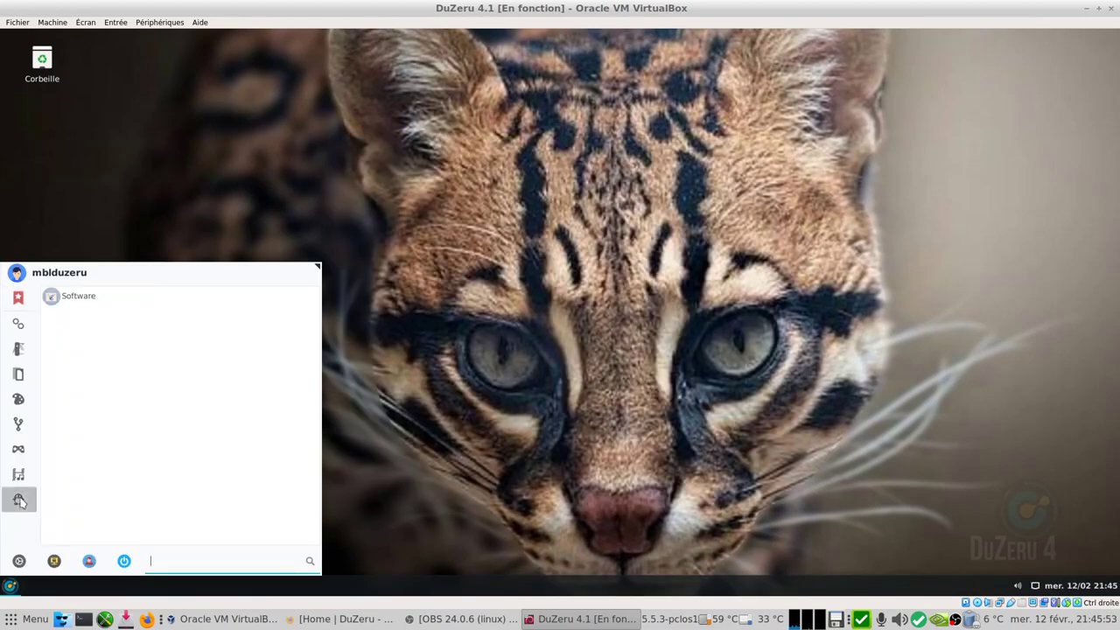
left_click(76, 298)
type("*")
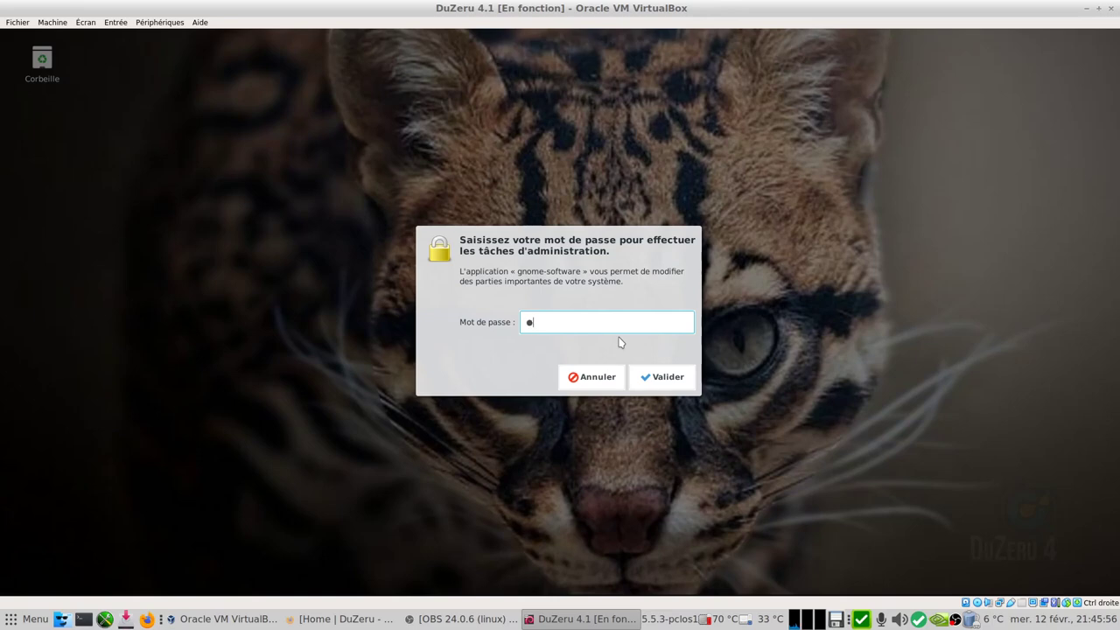
type("***")
key("Return")
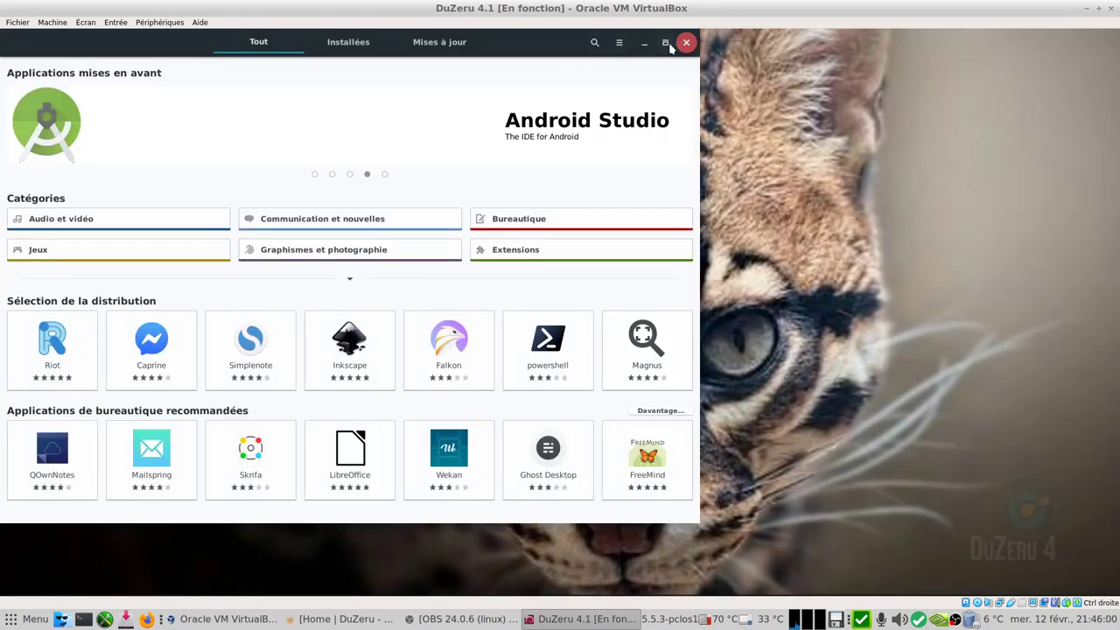
left_click(664, 42)
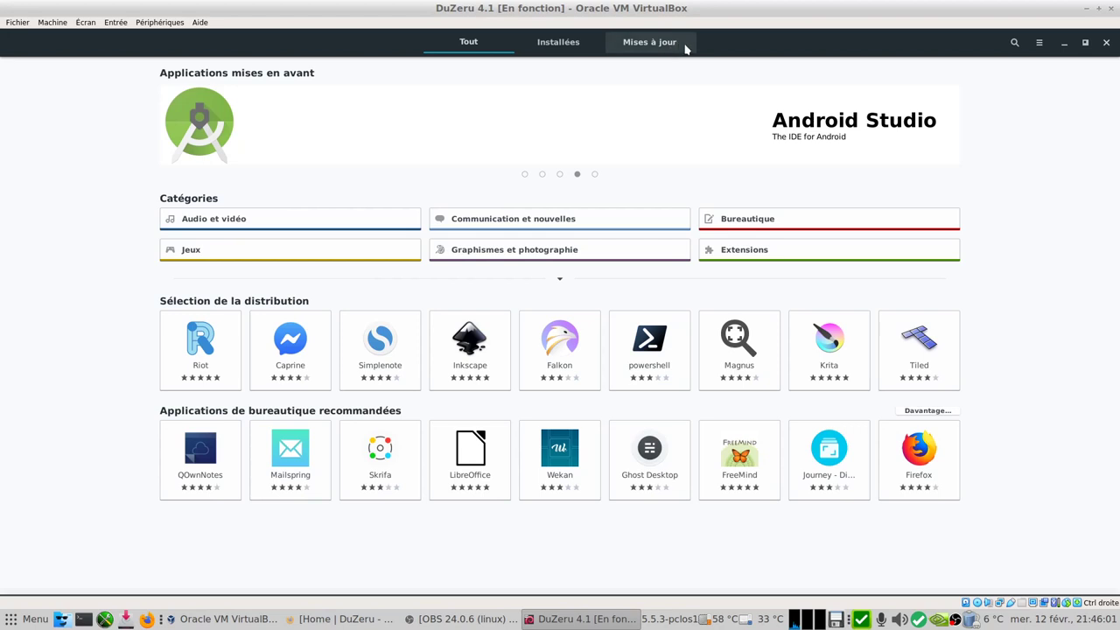
Search the software store for "firefox", view the Firefox ESR details, and return to the results
left_click(1013, 43)
type("firefox")
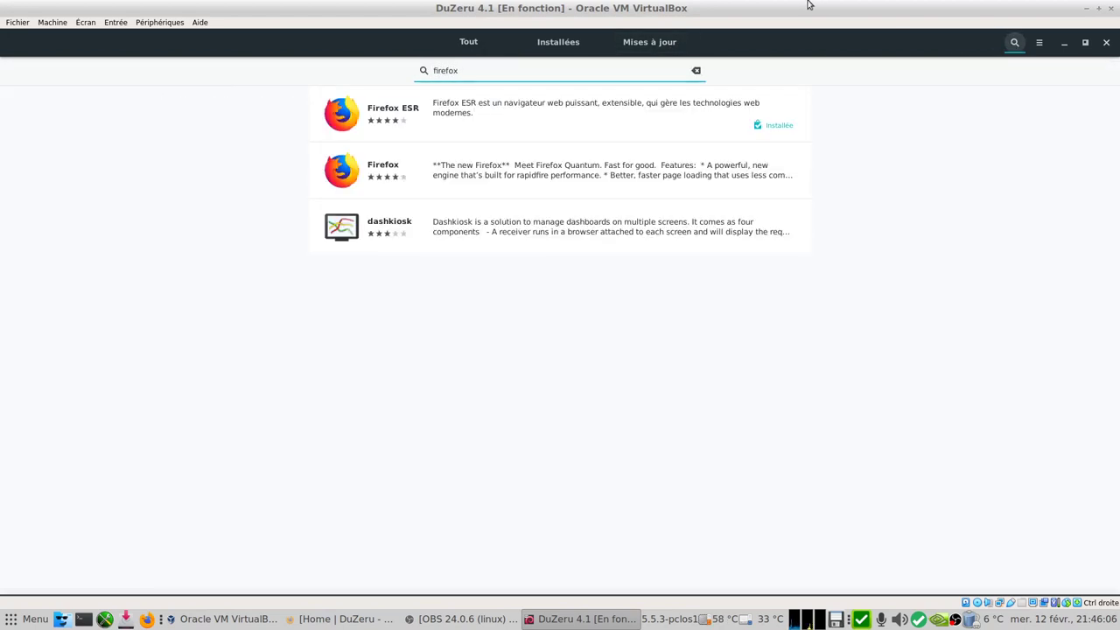
left_click(533, 110)
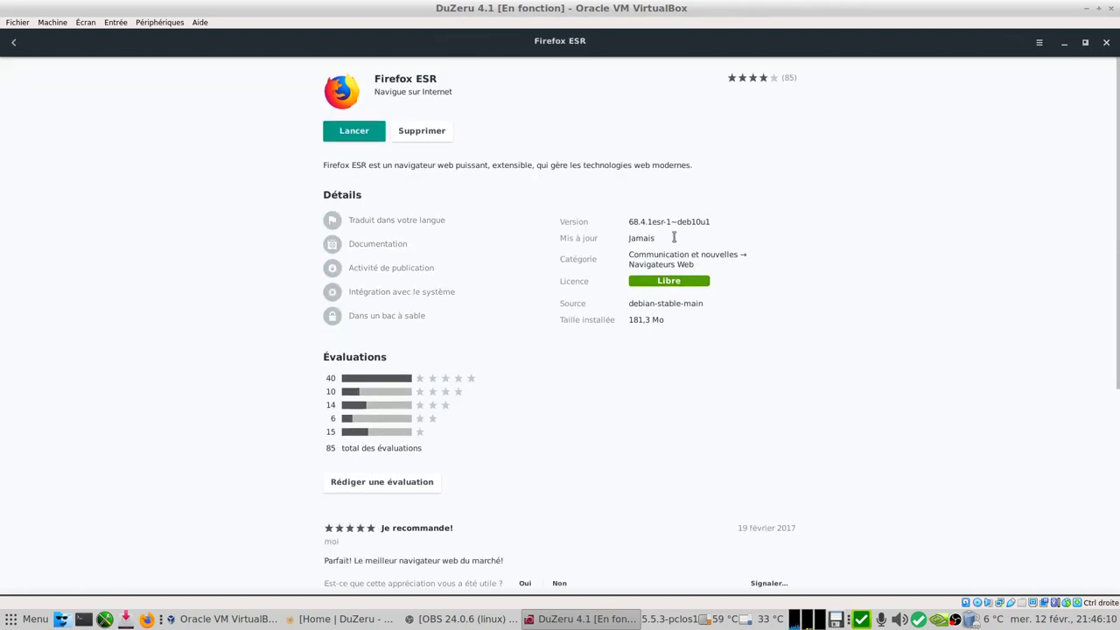
left_click(15, 46)
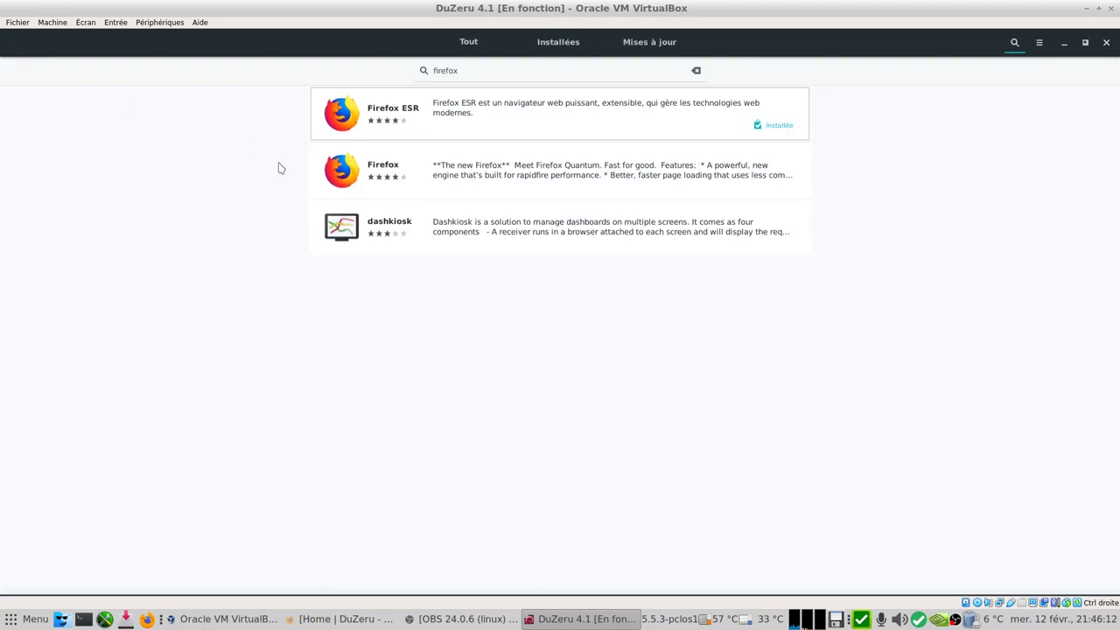
View the details and reviews of the non-ESR Firefox package, and close the software store
left_click(496, 168)
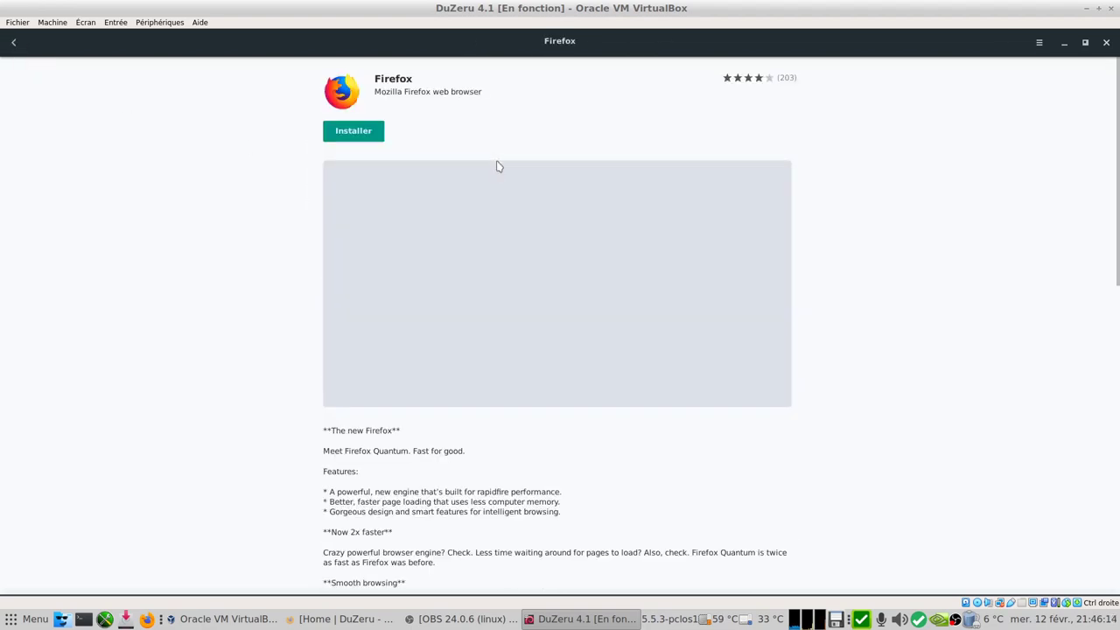
left_click_drag(1115, 156, 1094, 366)
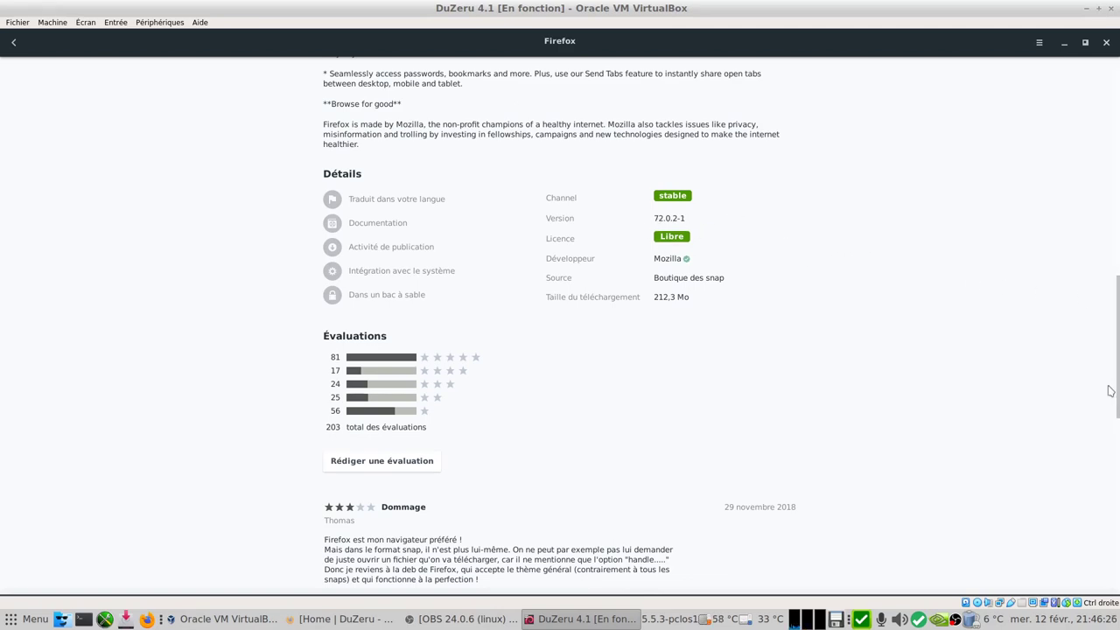
left_click_drag(1113, 387, 1109, 66)
left_click(1106, 42)
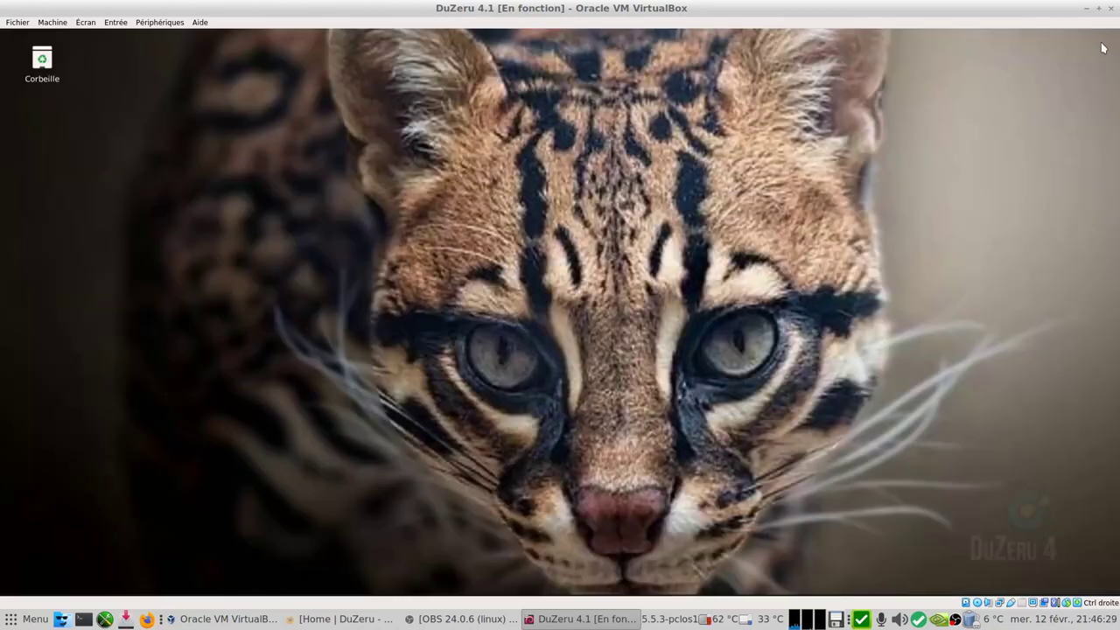
Open the DuZeru Game Center from the Games category and maximize its window
left_click(11, 584)
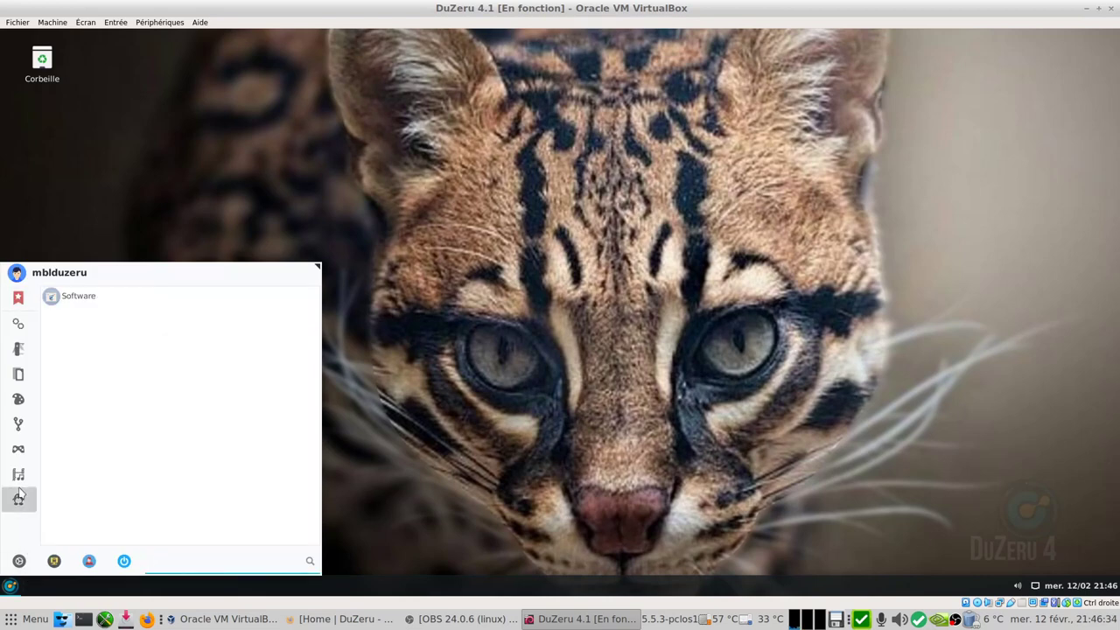
mouse_move(19, 473)
mouse_move(17, 451)
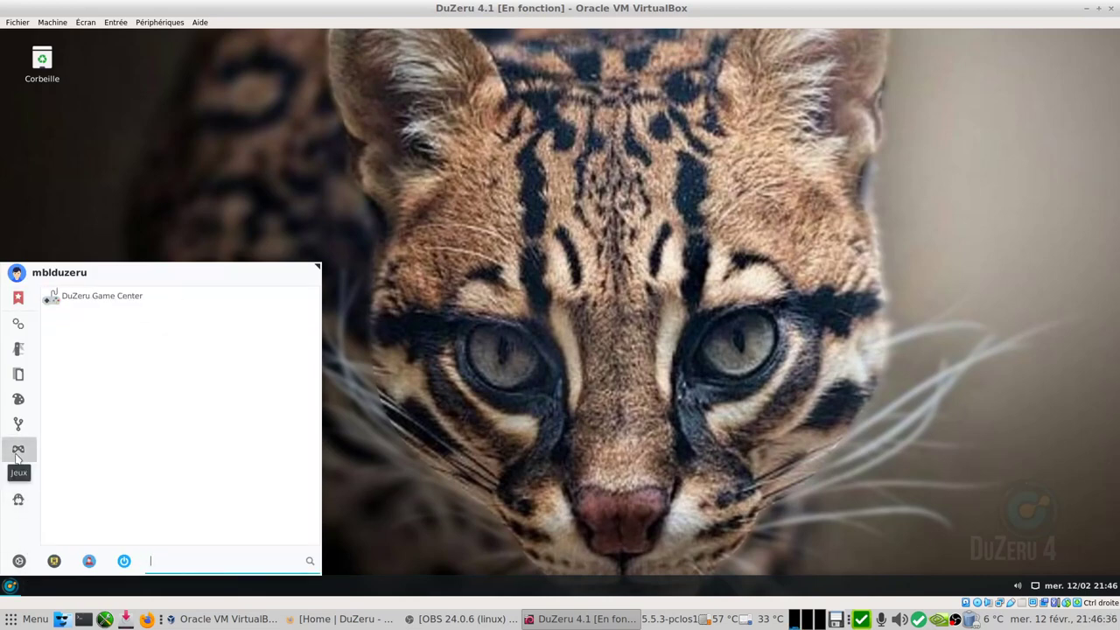
left_click(100, 295)
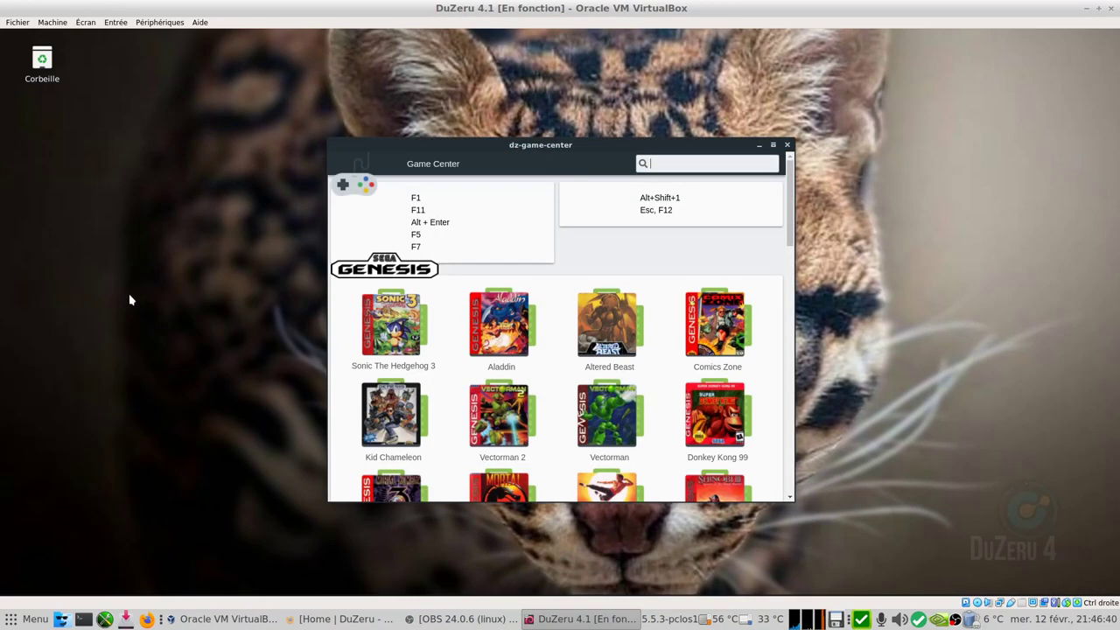
left_click(772, 144)
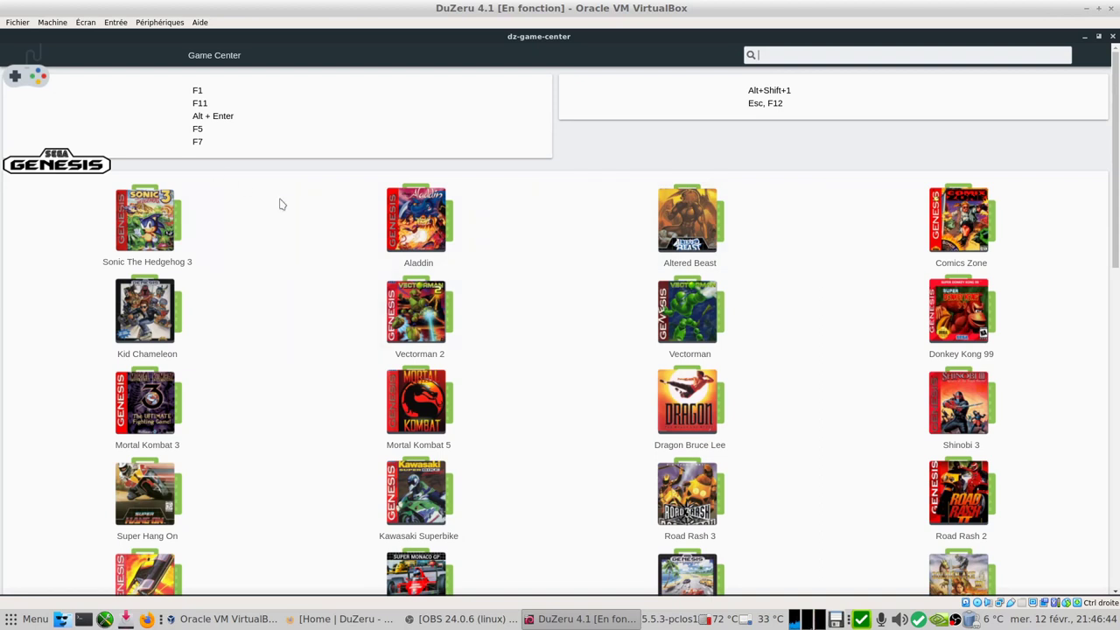
Look through the Sega Genesis and Super Nintendo games in the Game Center, and return to the start of the list
left_click(453, 291)
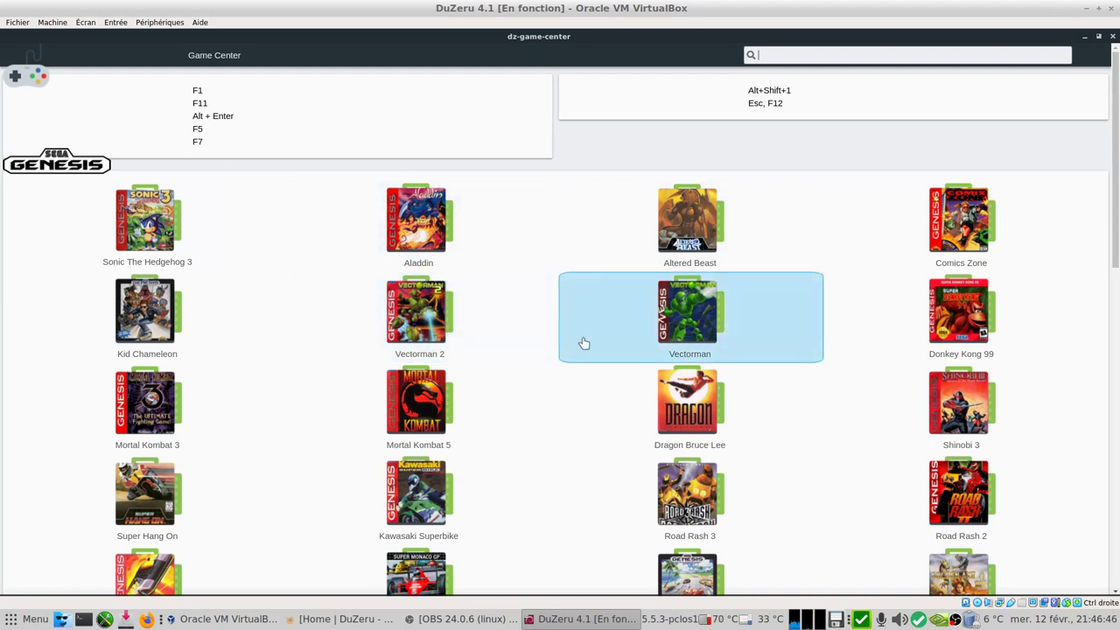
scroll(578, 385, "down", 1)
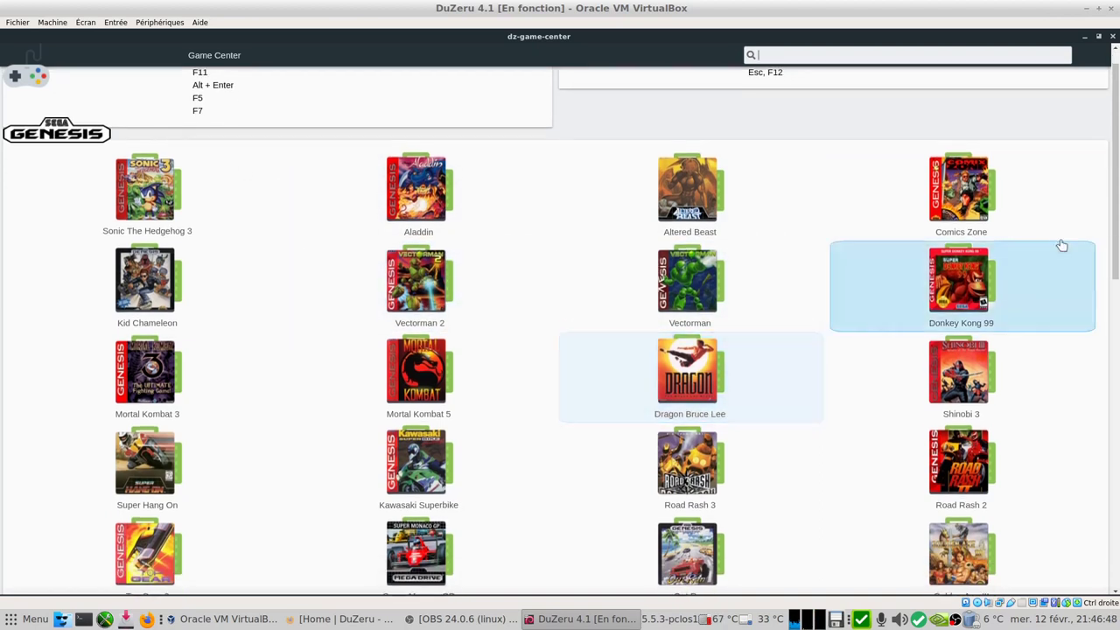
scroll(1111, 219, "down", 3)
scroll(1084, 435, "down", 5)
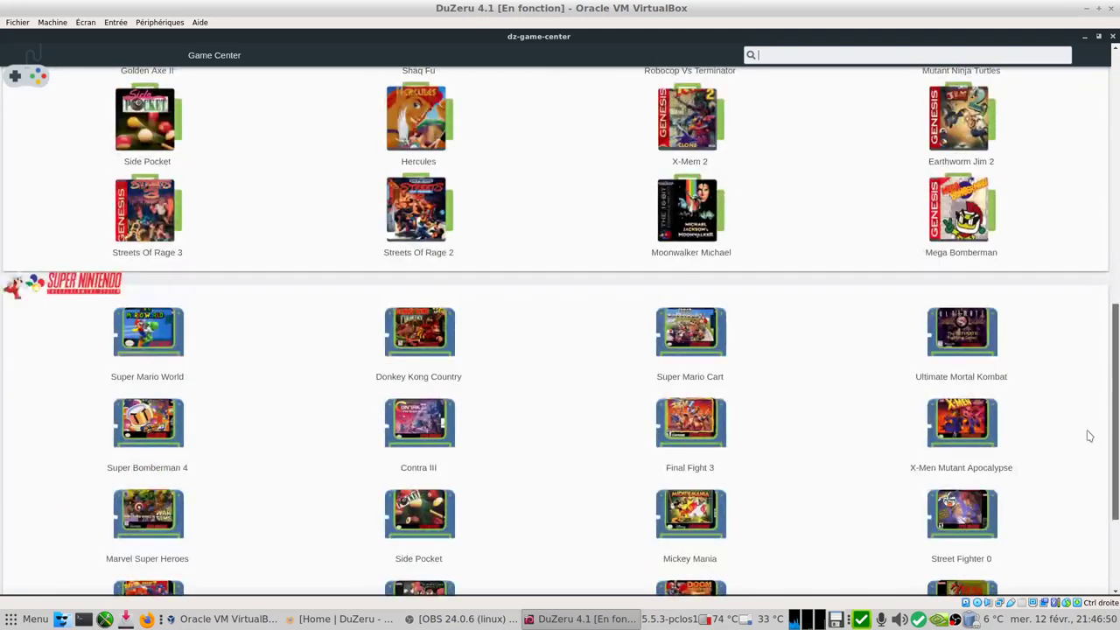
scroll(1089, 434, "down", 2)
scroll(1089, 435, "up", 10)
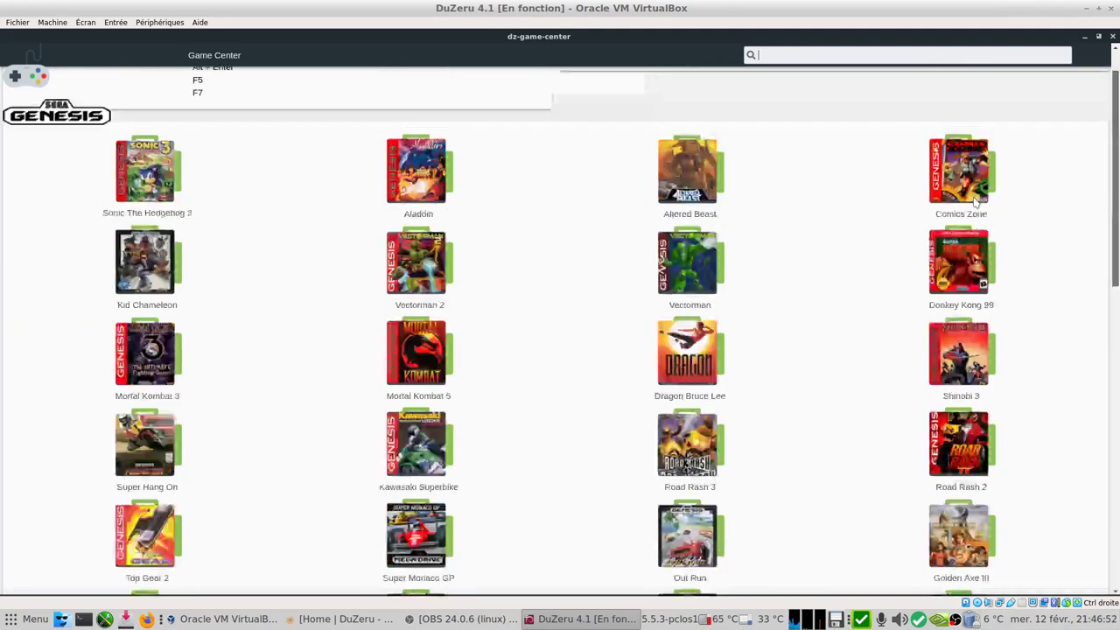
left_click(824, 55)
type("ma")
key("BackSpace")
key("BackSpace")
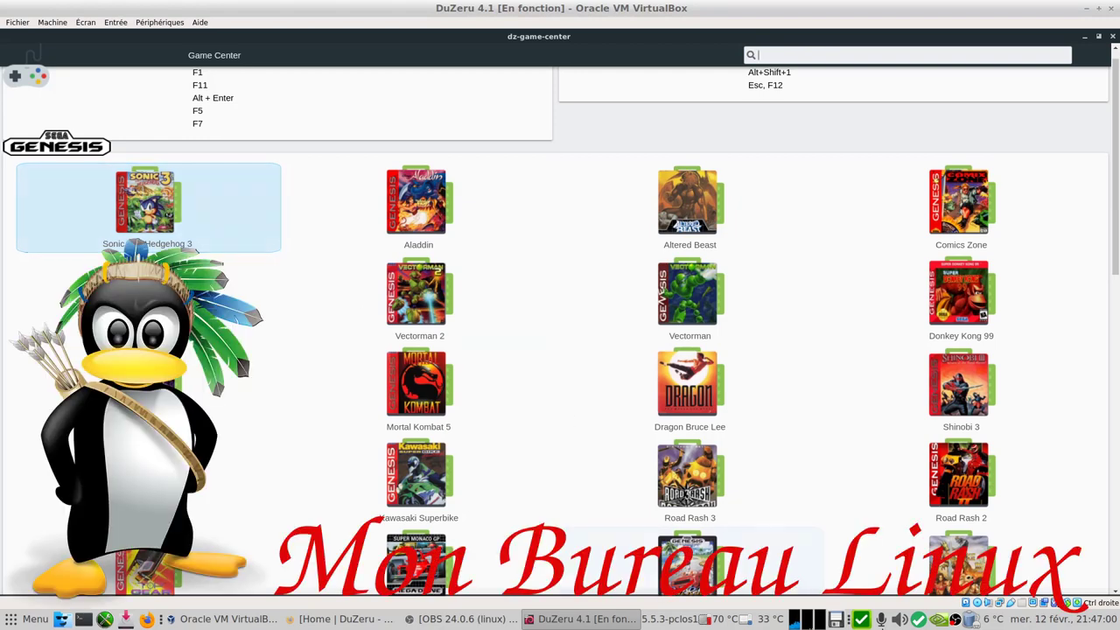
Launch Sonic The Hedgehog 3, check the host's sound volume control, and close the game
double_click(122, 210)
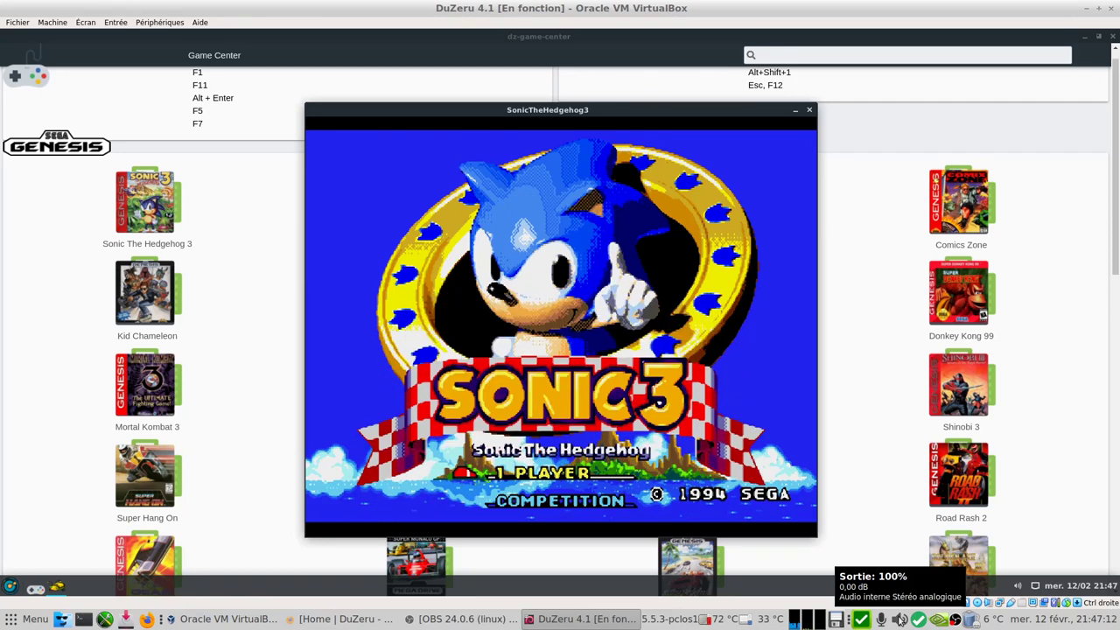
left_click(895, 624)
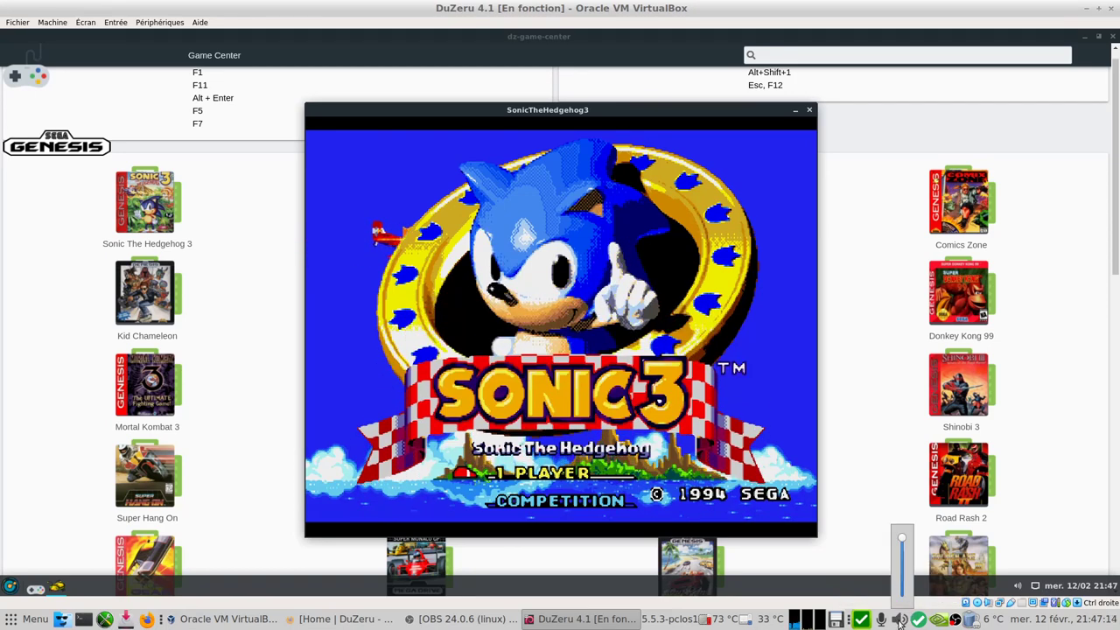
left_click(900, 367)
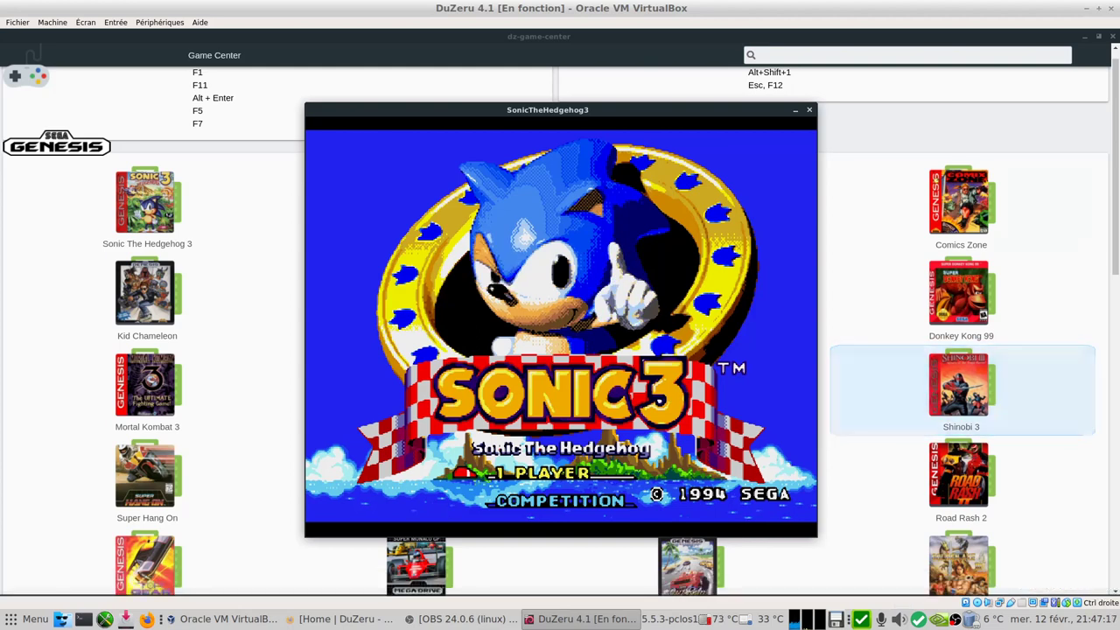
left_click(809, 110)
Launch Mega Bomberman from the Sega Genesis games and resume the paused game in Area 1-1
scroll(1076, 503, "down", 1)
scroll(1076, 503, "down", 1)
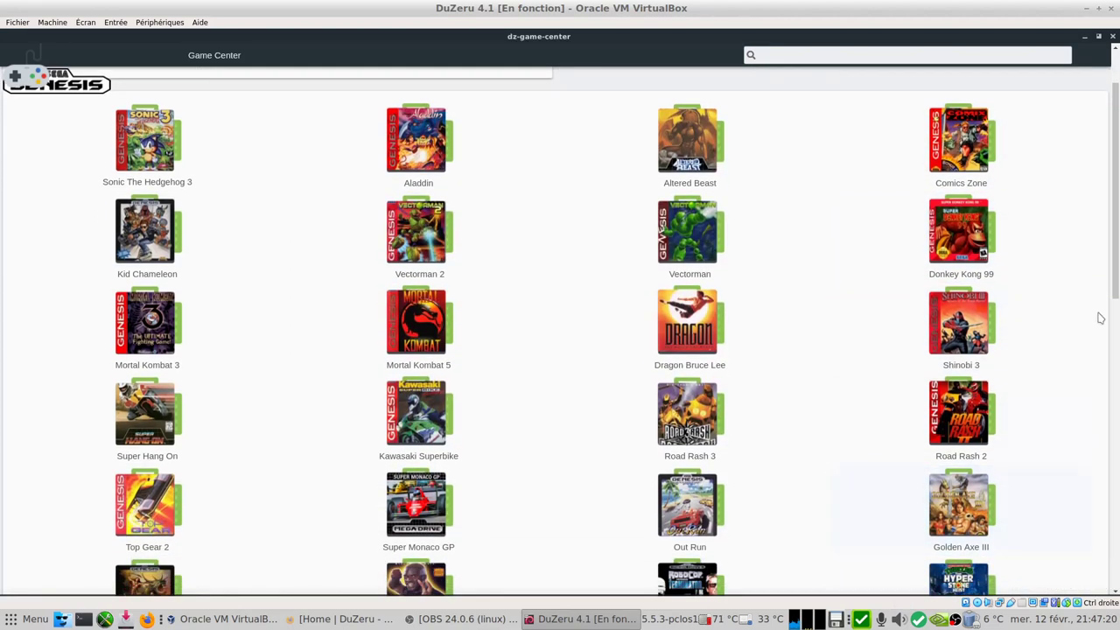
scroll(1115, 350, "down", 5)
scroll(1075, 412, "down", 1)
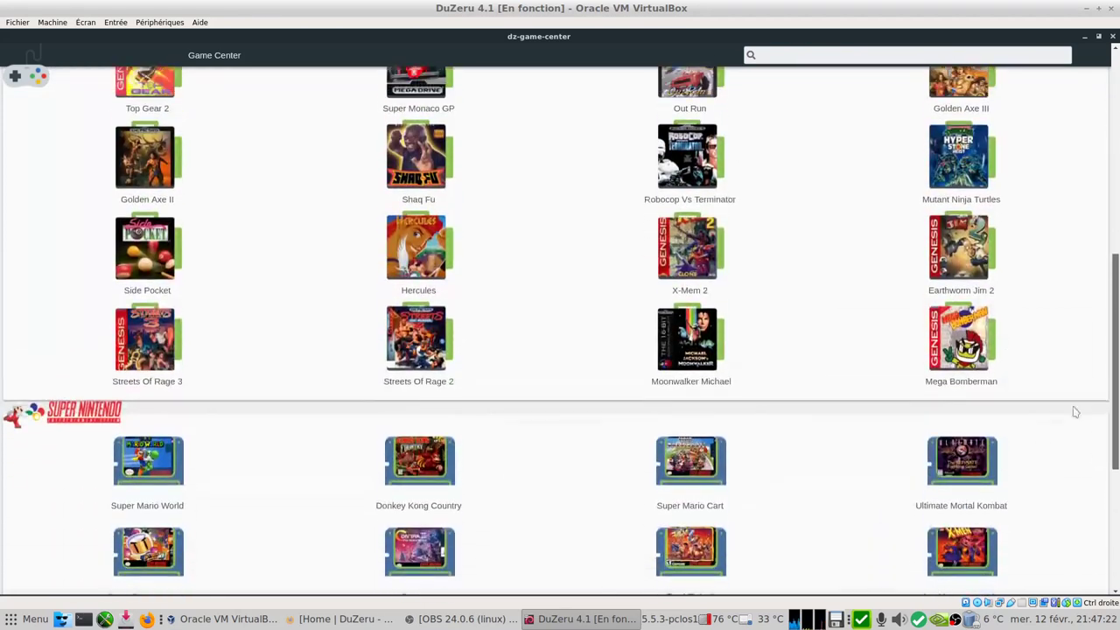
double_click(969, 350)
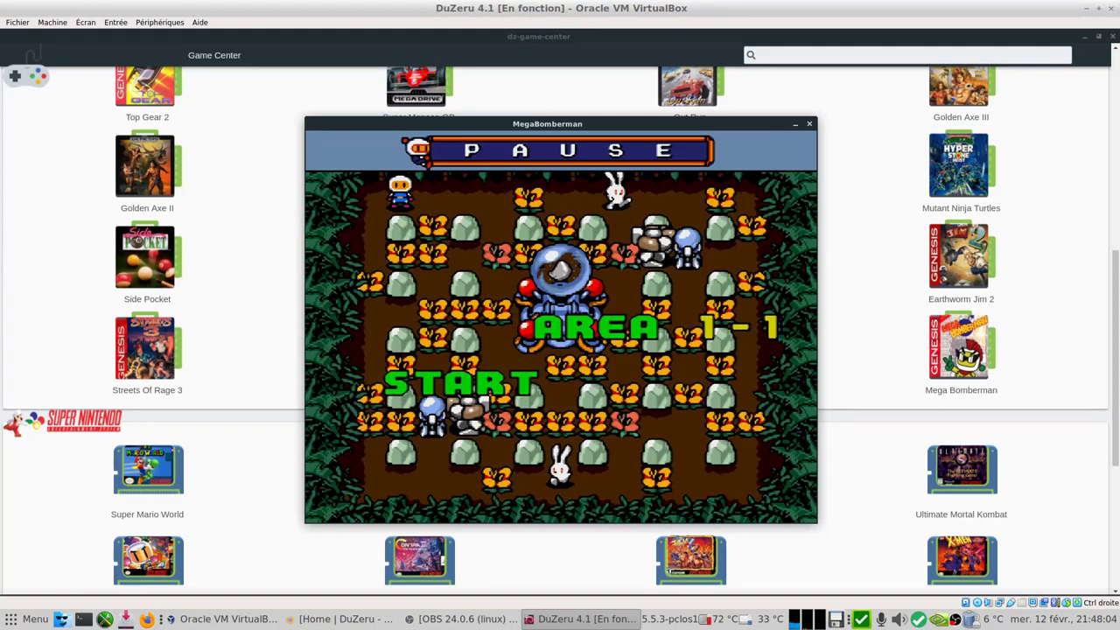
key("Return")
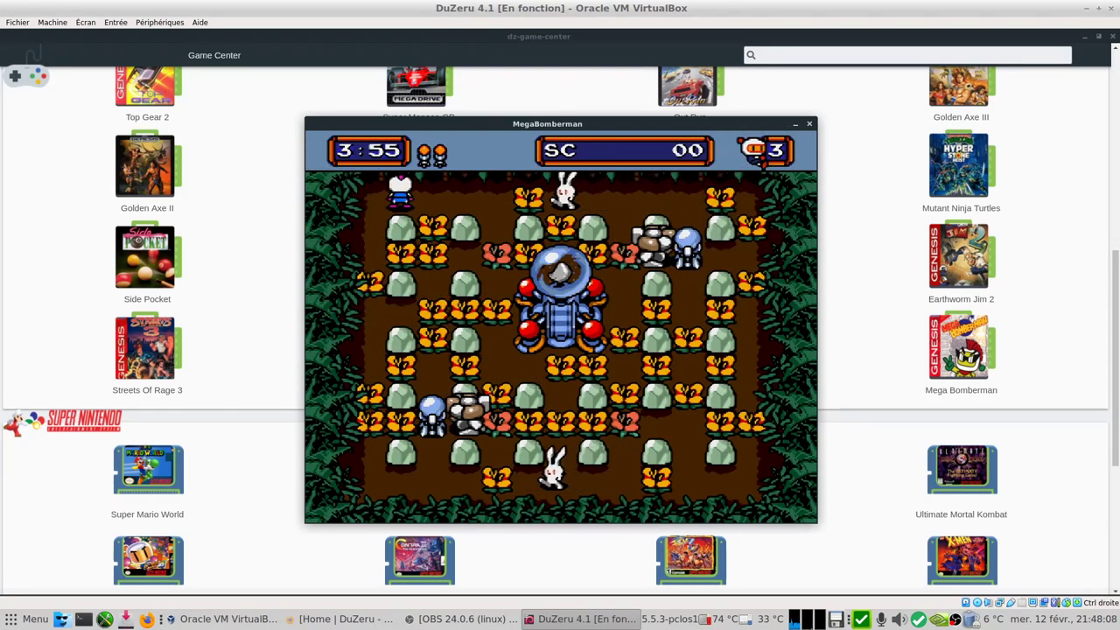
Close Mega Bomberman and return to the start of the game list
left_click(808, 125)
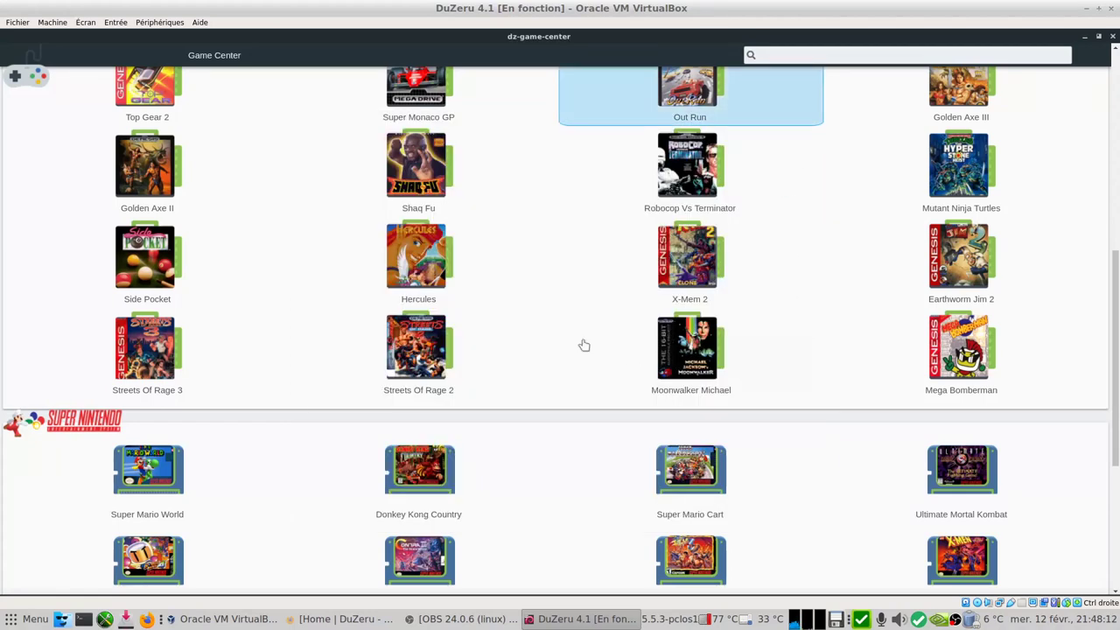
scroll(717, 324, "up", 1)
left_click_drag(1116, 282, 1010, 55)
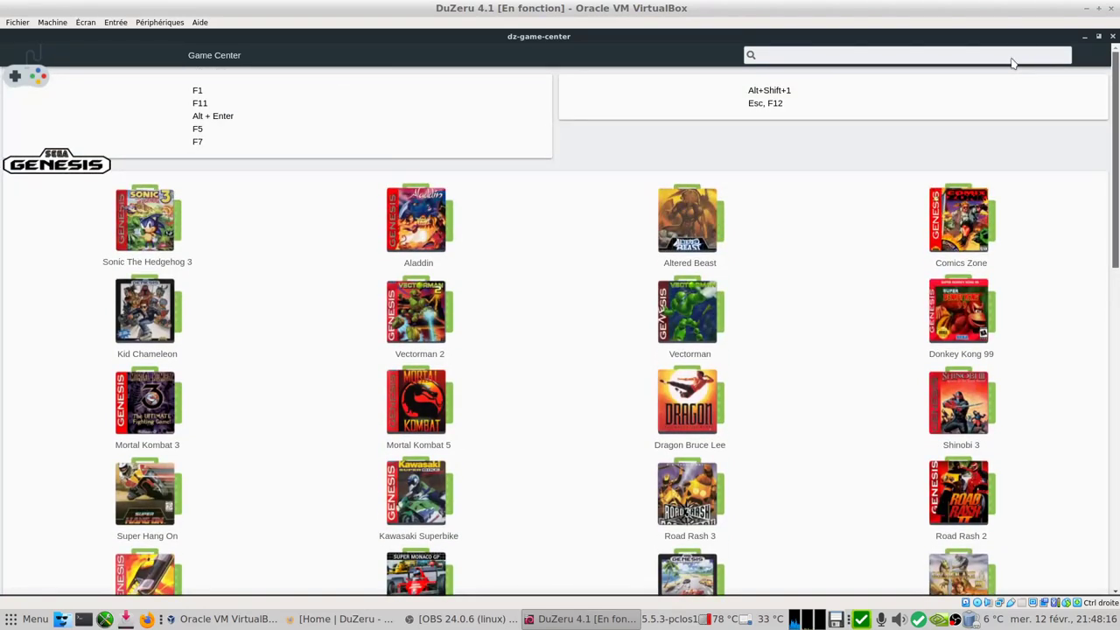
Launch Mega Man 7 from the Super Nintendo games, start a new game to view its opening scene, and close it
scroll(1012, 395, "down", 15)
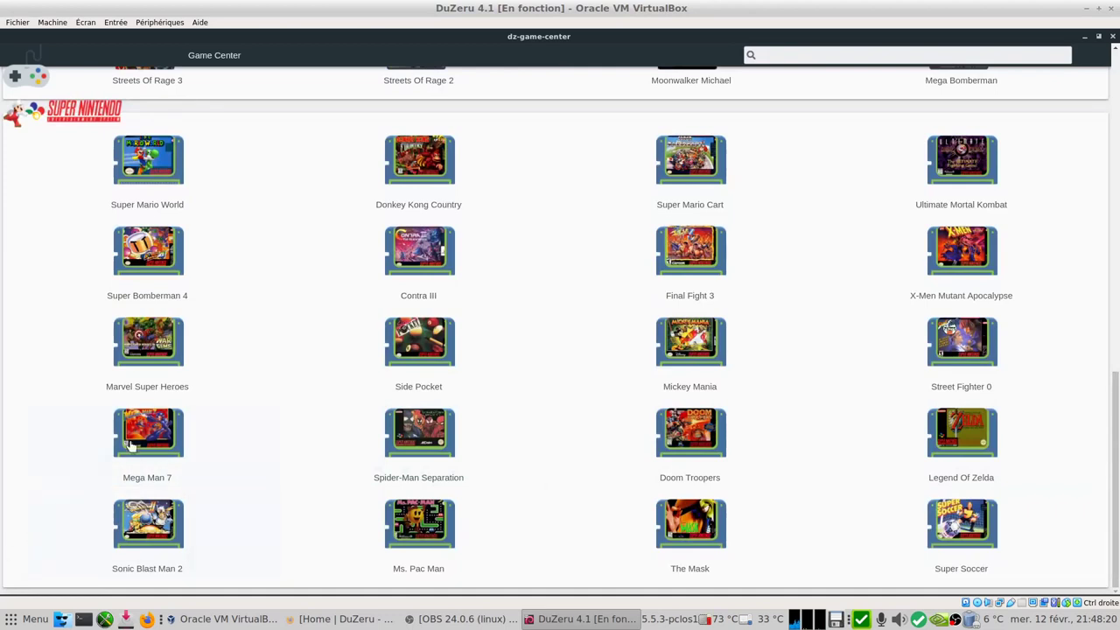
double_click(156, 418)
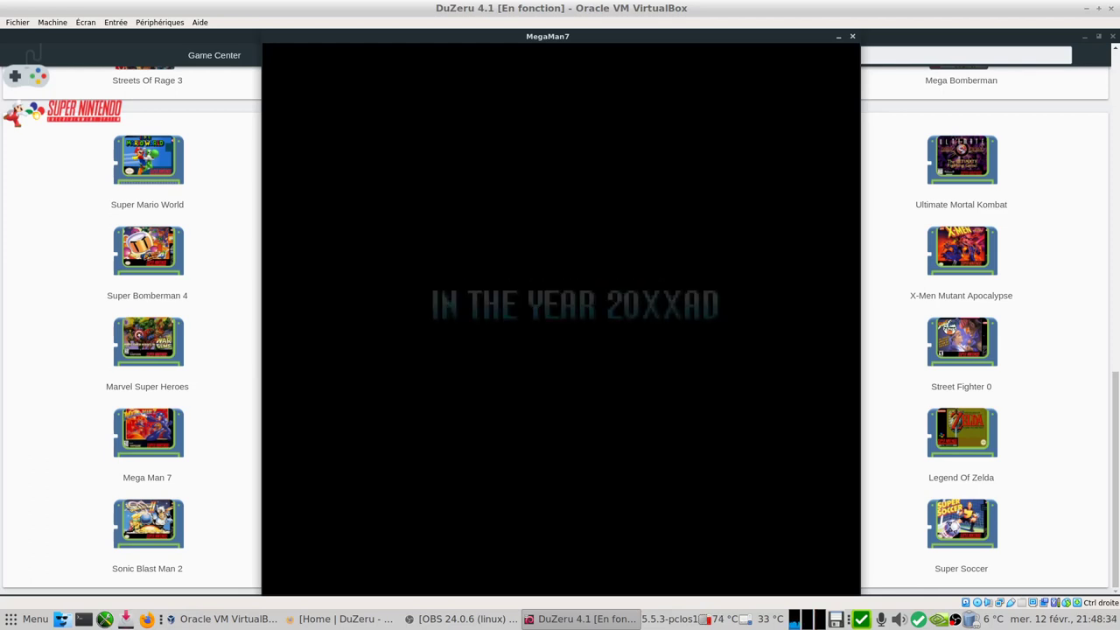
key("Return")
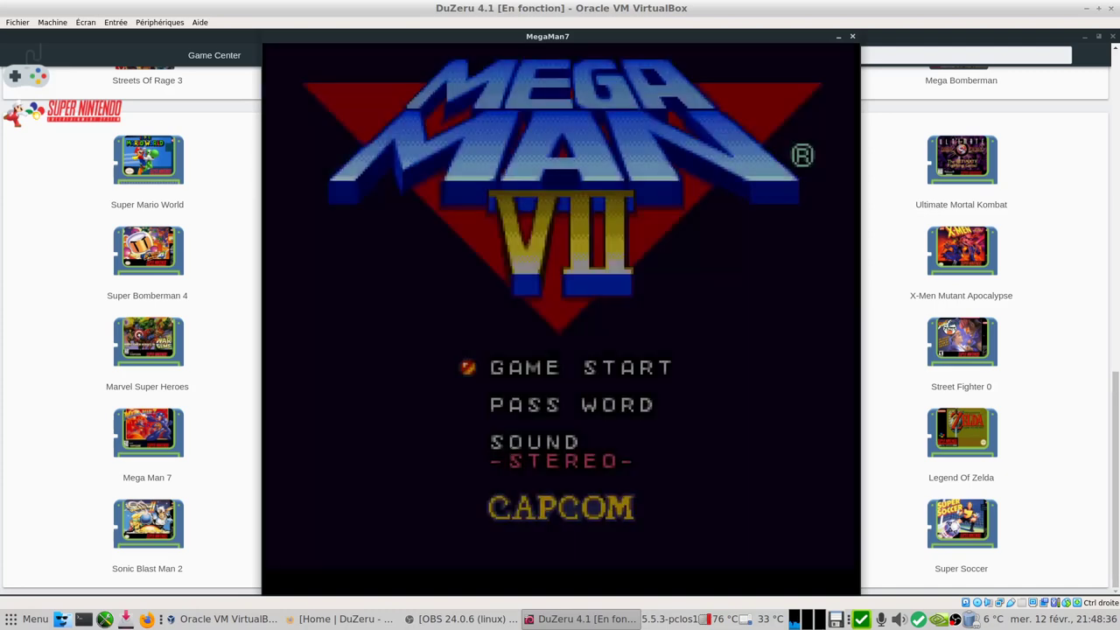
key("Return")
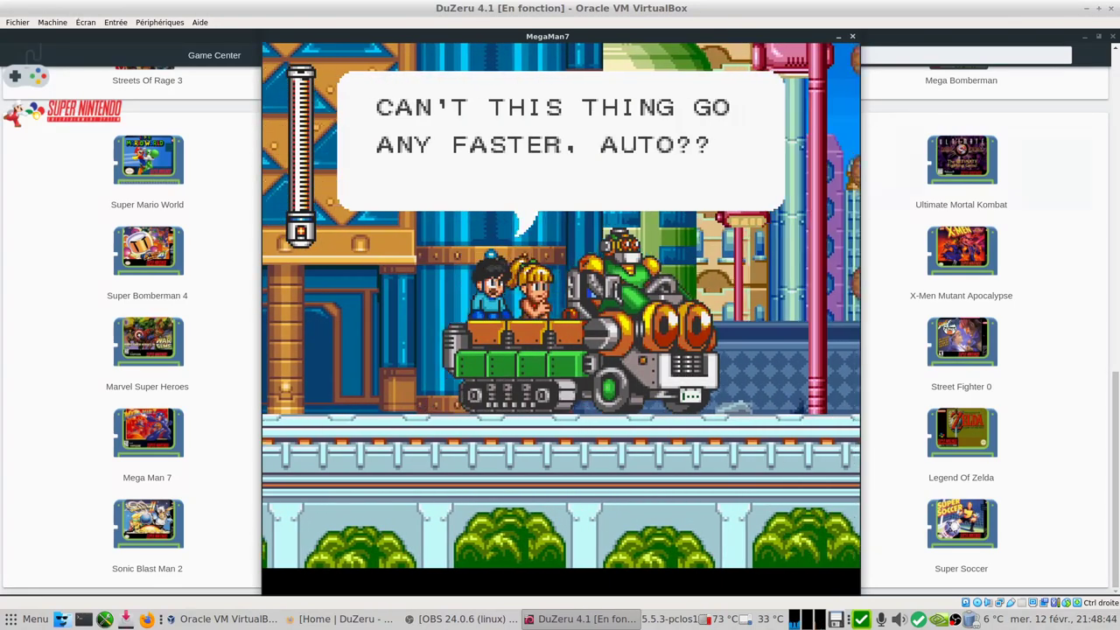
key("Escape")
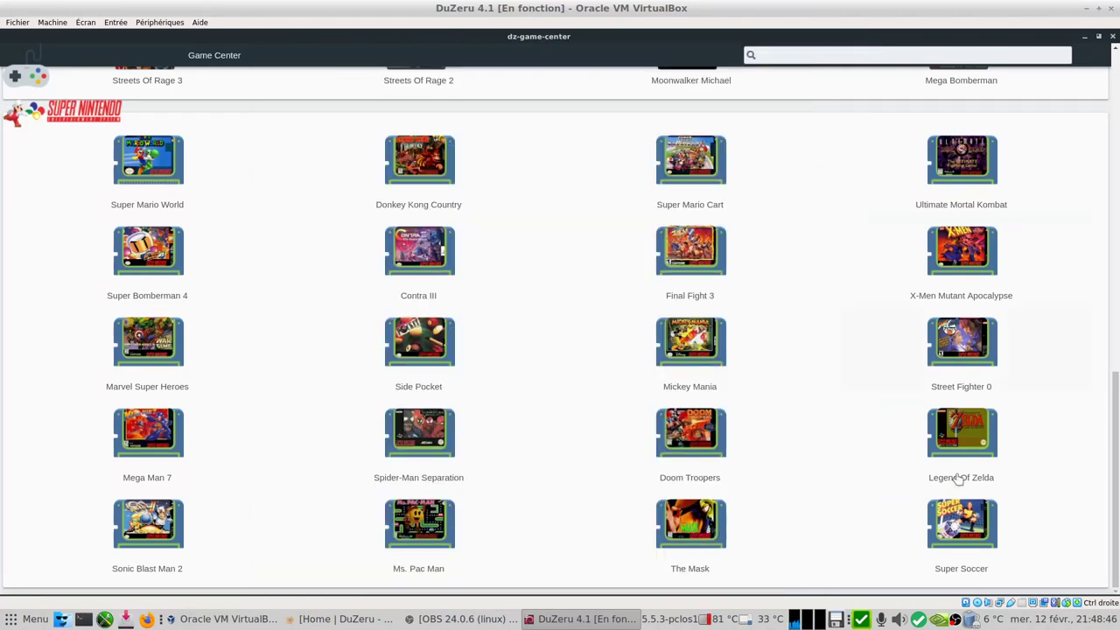
Launch Super Soccer, choose Exhibition, view the emulator's default key assignments, and exit the game
double_click(1034, 532)
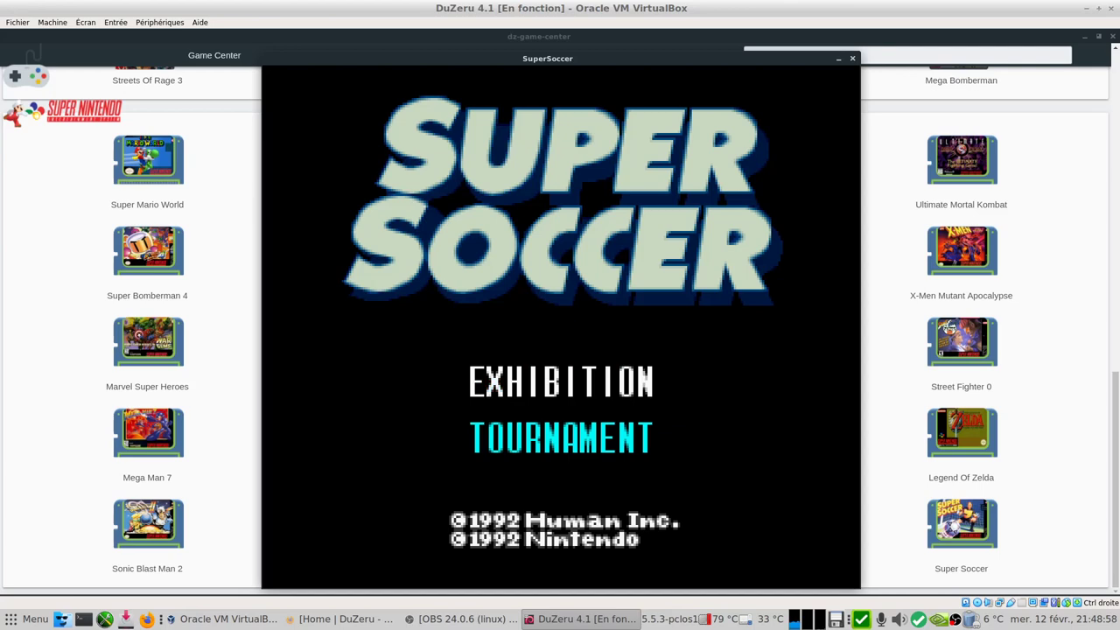
key("Return")
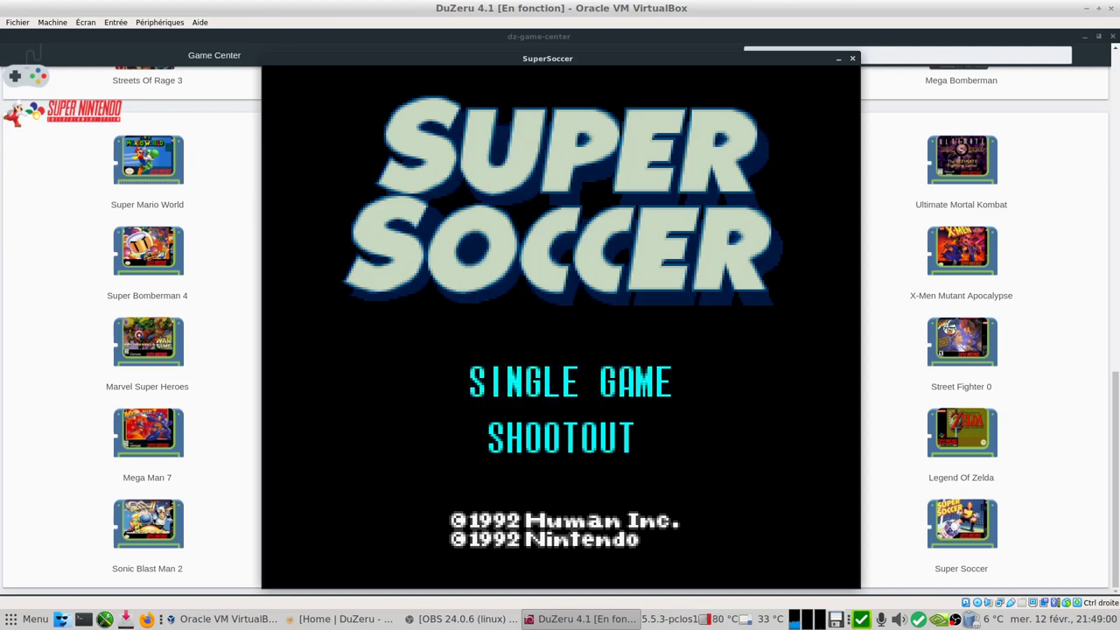
key("F1")
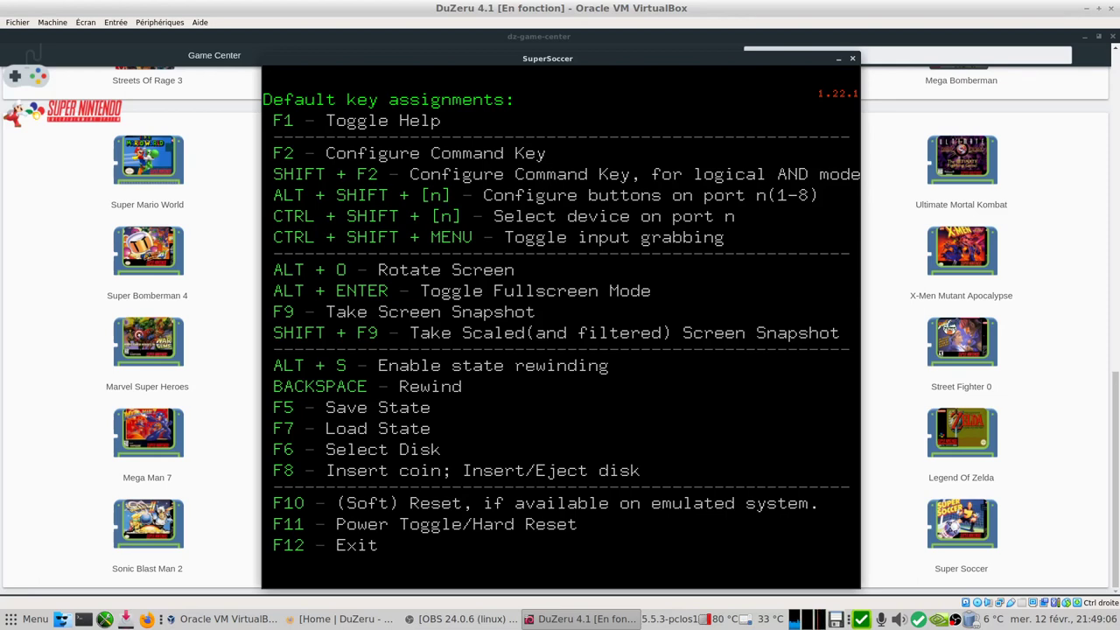
key("F12")
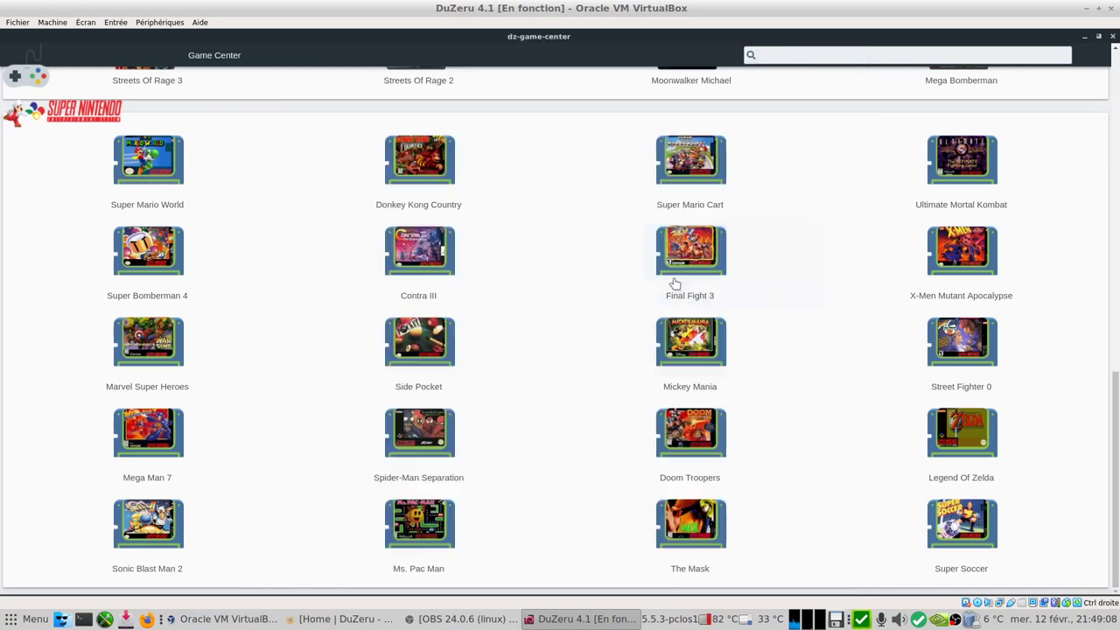
Restore the Game Center window to its smaller size, return to the start of its list, and close it
left_click(674, 284)
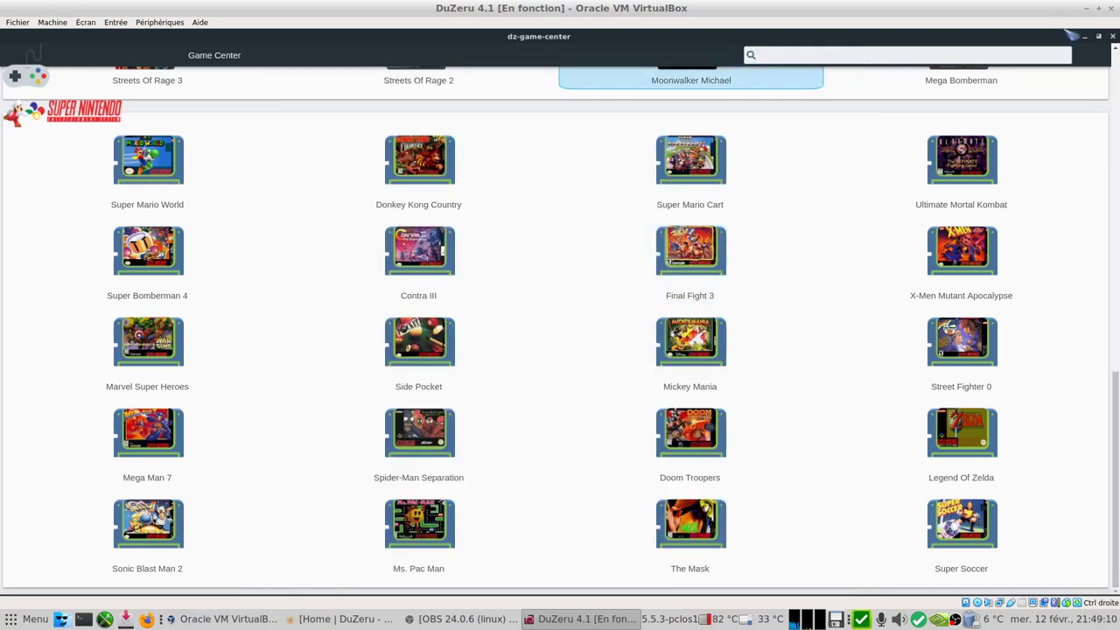
left_click(1099, 36)
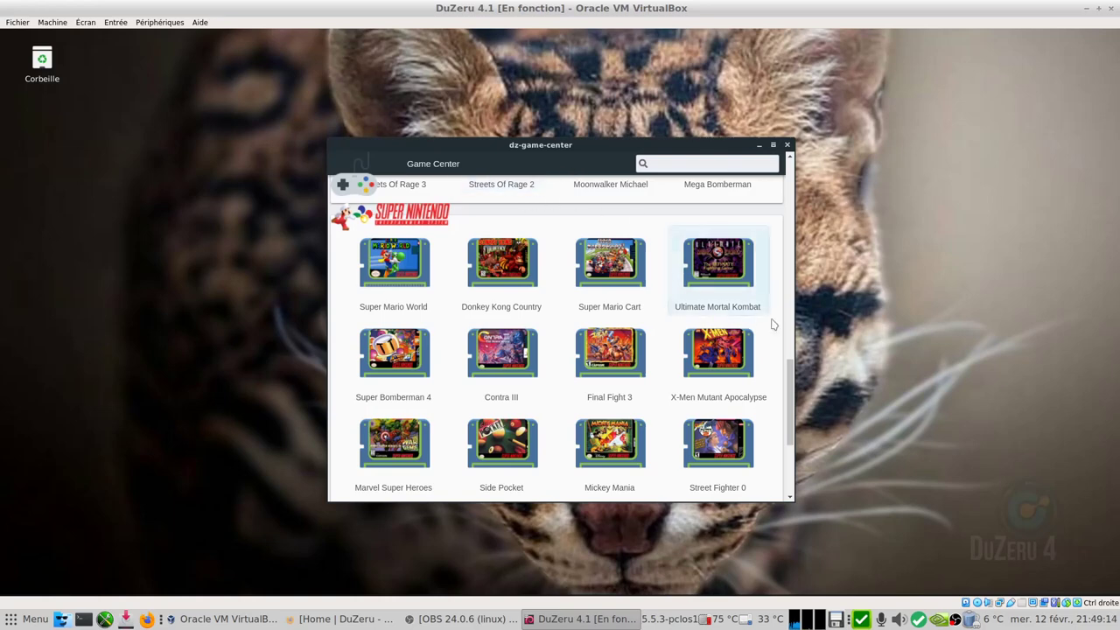
left_click_drag(791, 401, 791, 158)
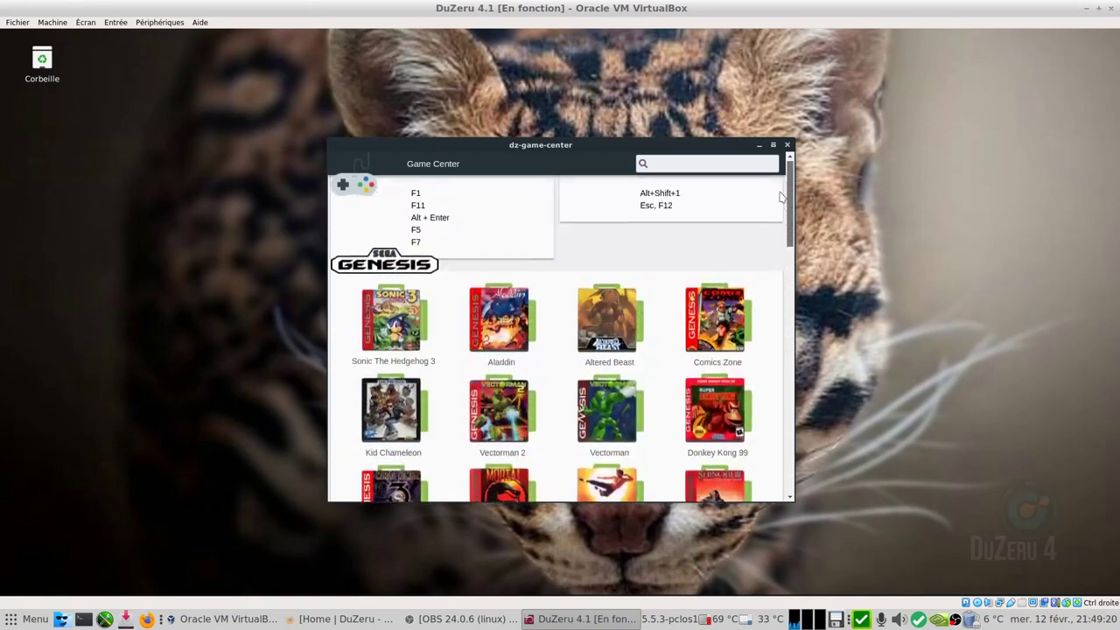
left_click(790, 146)
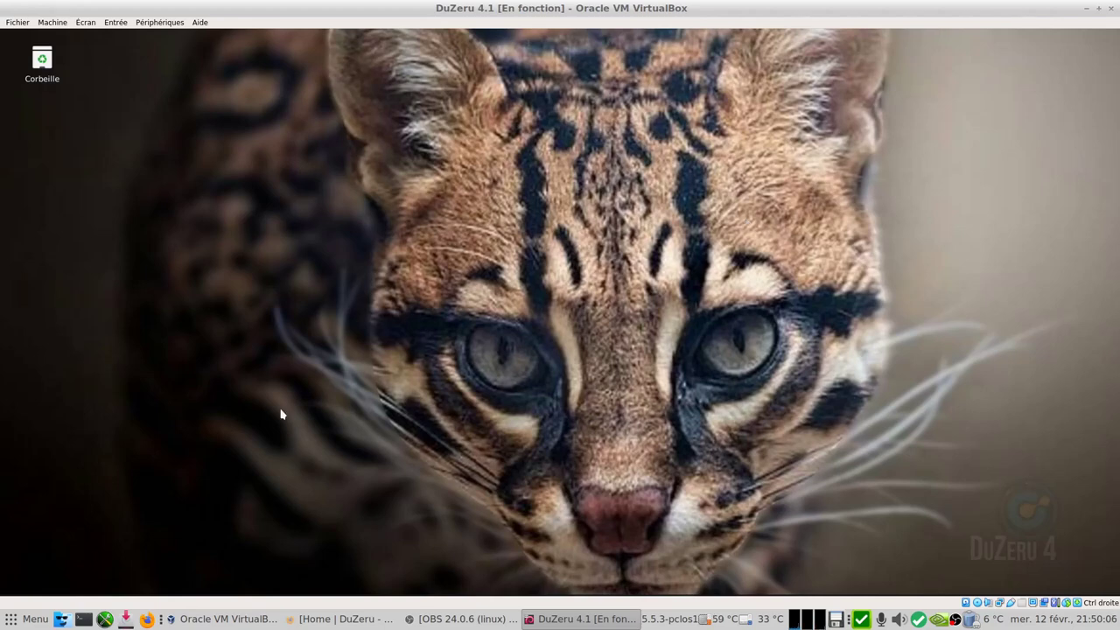
Leave the desktop session for the login screen, shut down the virtual machine from there, and minimize the VirtualBox Manager
left_click(10, 585)
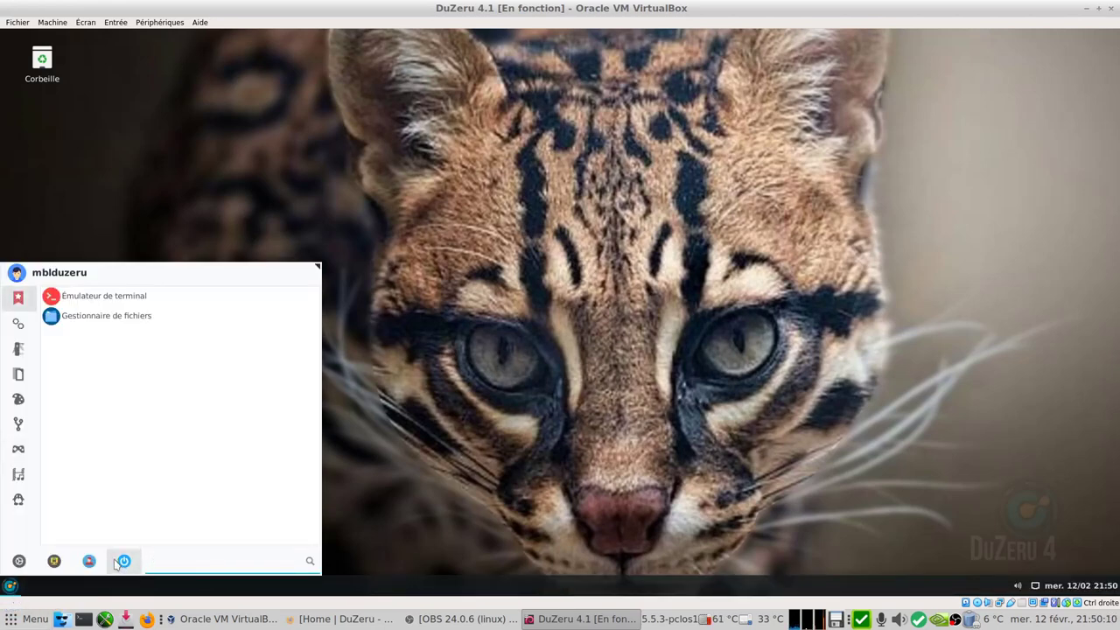
left_click(90, 562)
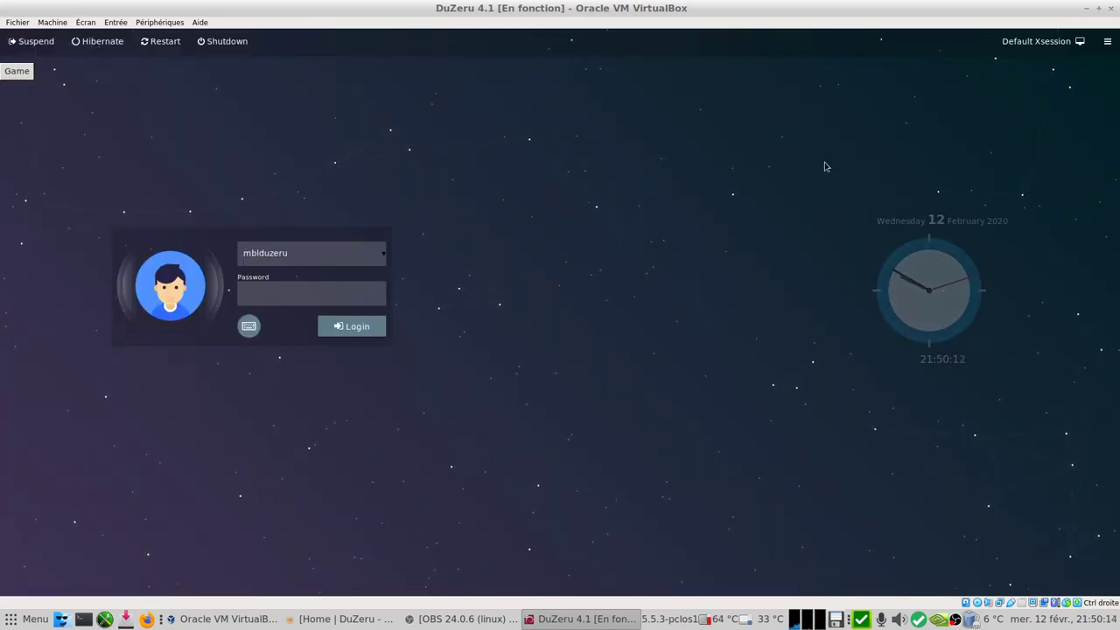
left_click(233, 45)
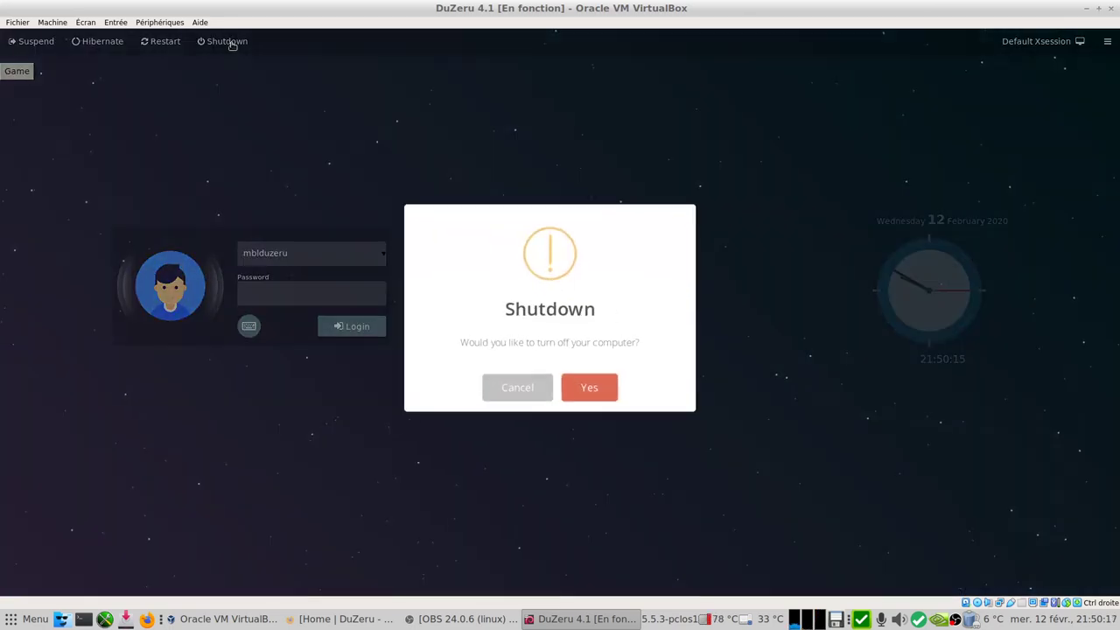
left_click(598, 391)
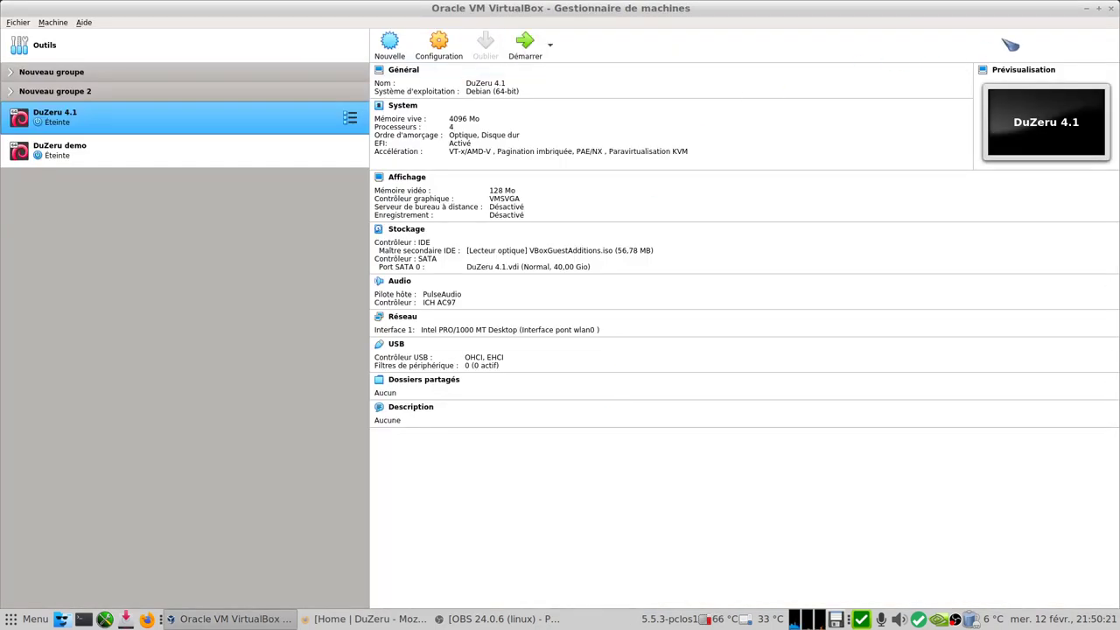
left_click(1085, 8)
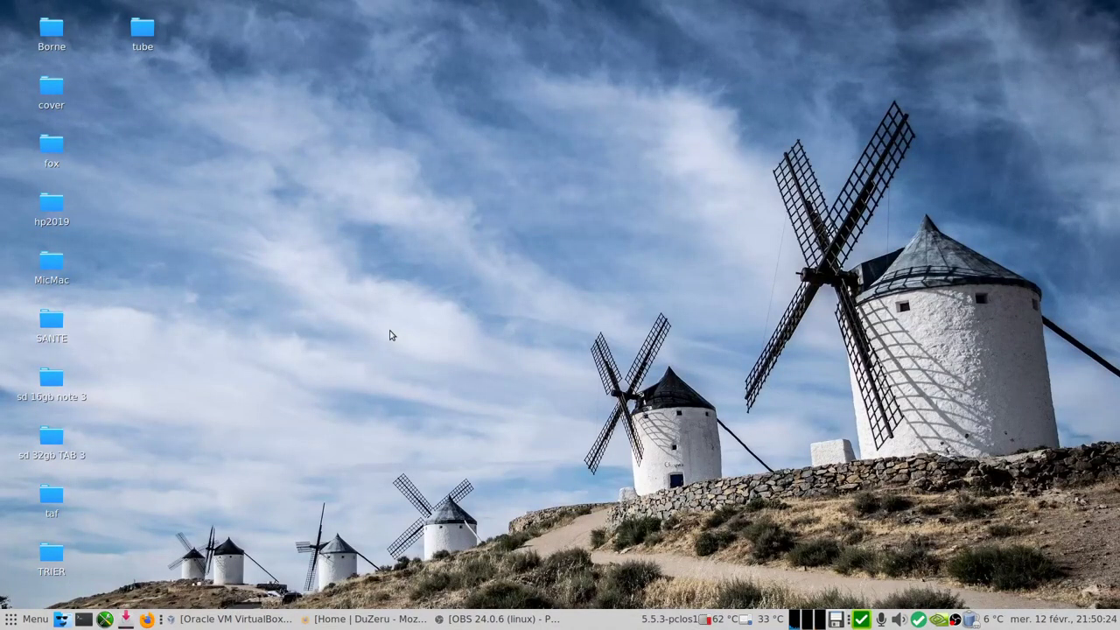